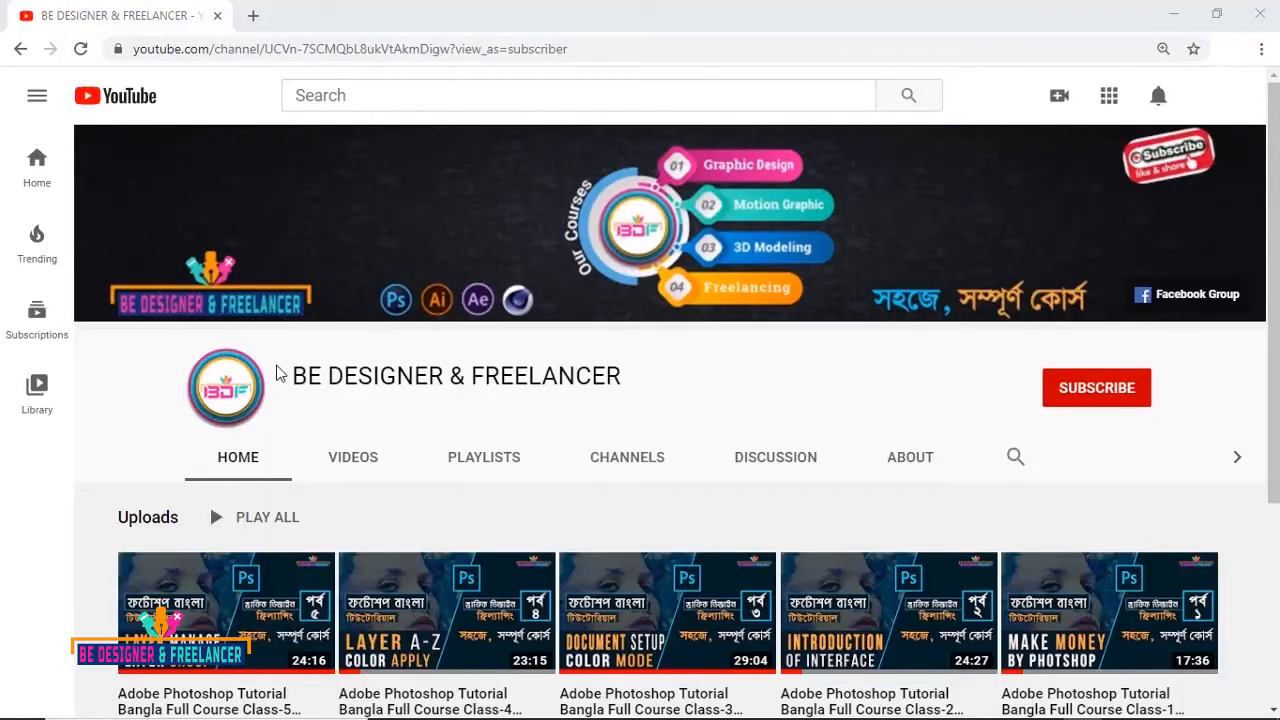
- Subscribe to the BE DESIGNER & FREELANCER channel and set its notifications to All
left_click(1093, 398)
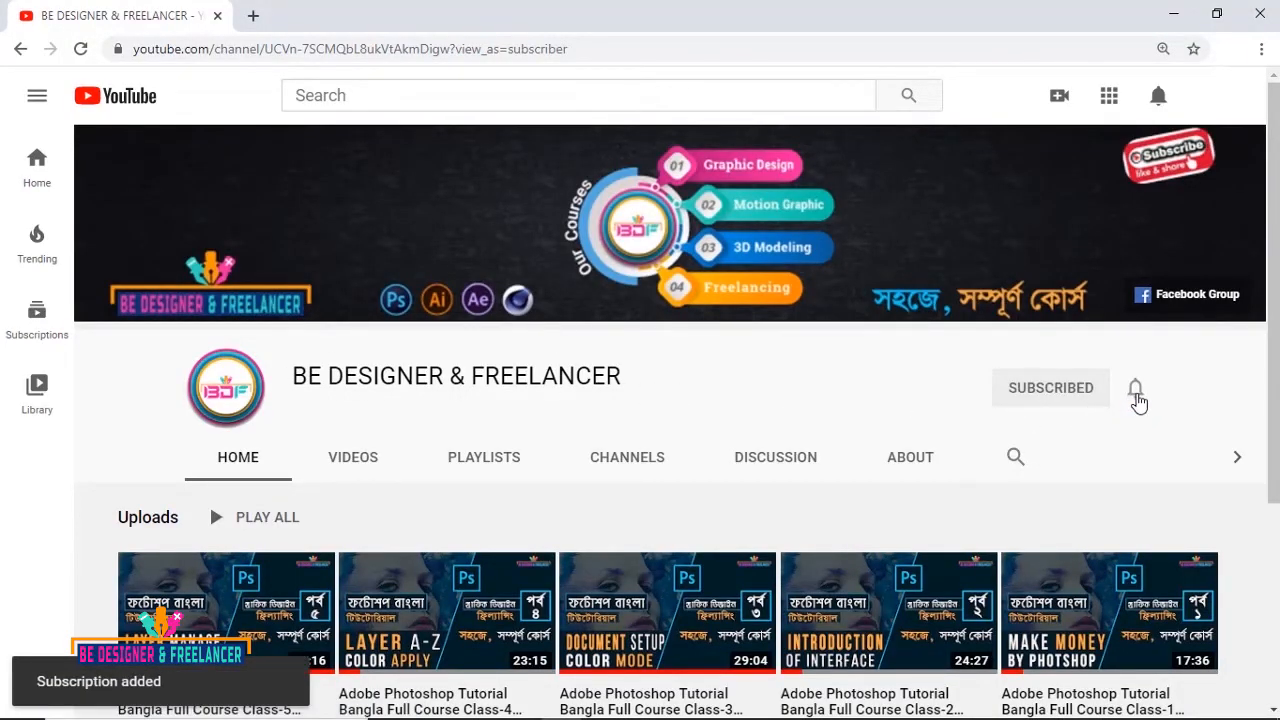
left_click(1136, 396)
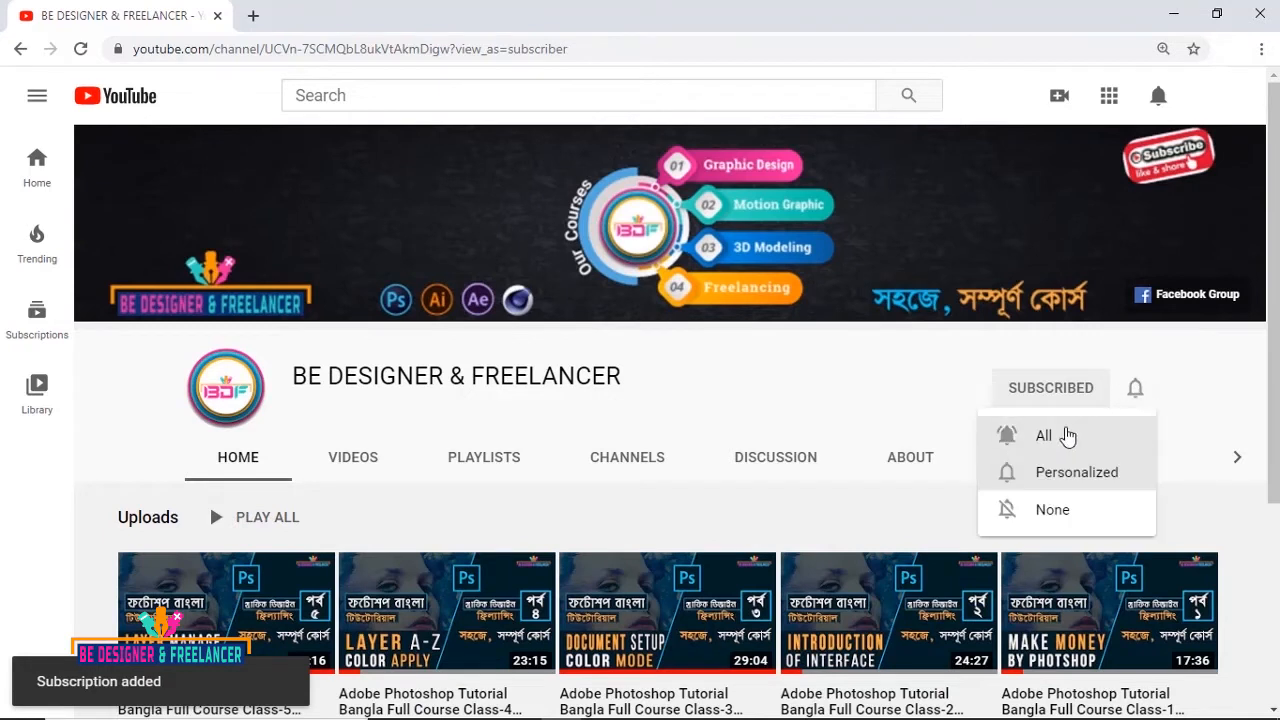
left_click(1062, 435)
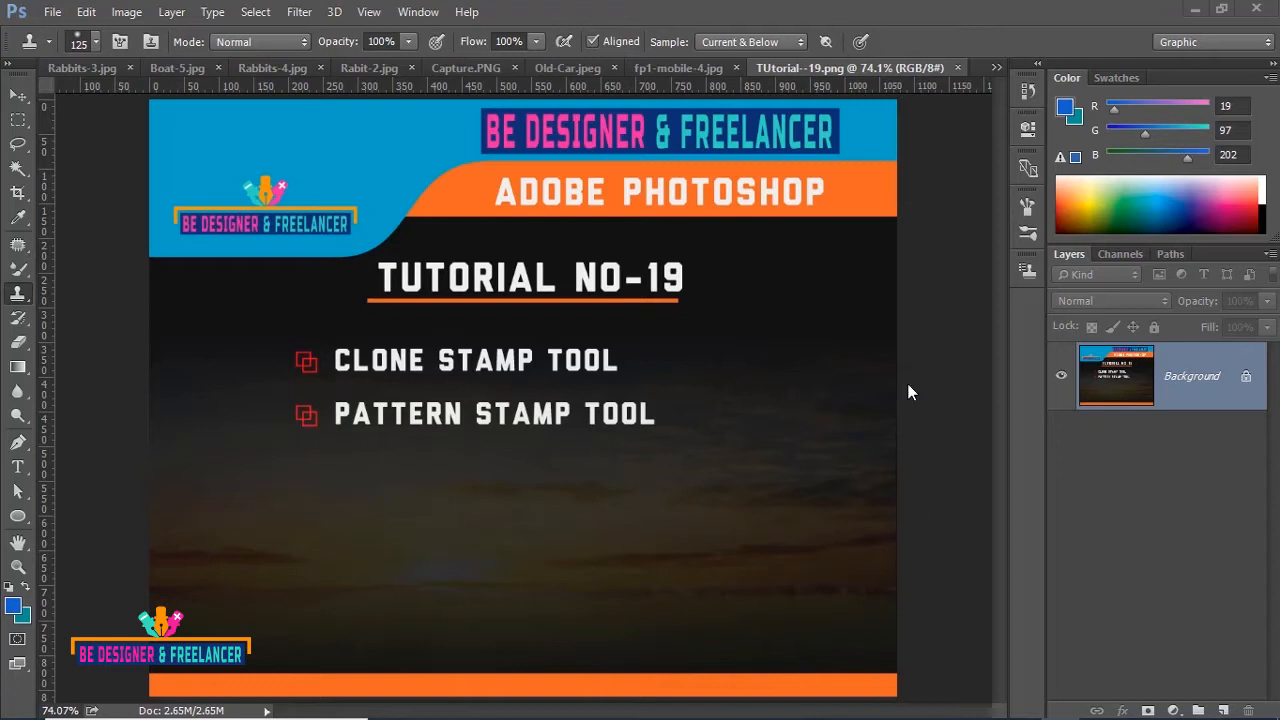
- Look through the stamp tool group and switch from the Clone Stamp tool to the Pattern Stamp tool
left_click(16, 97)
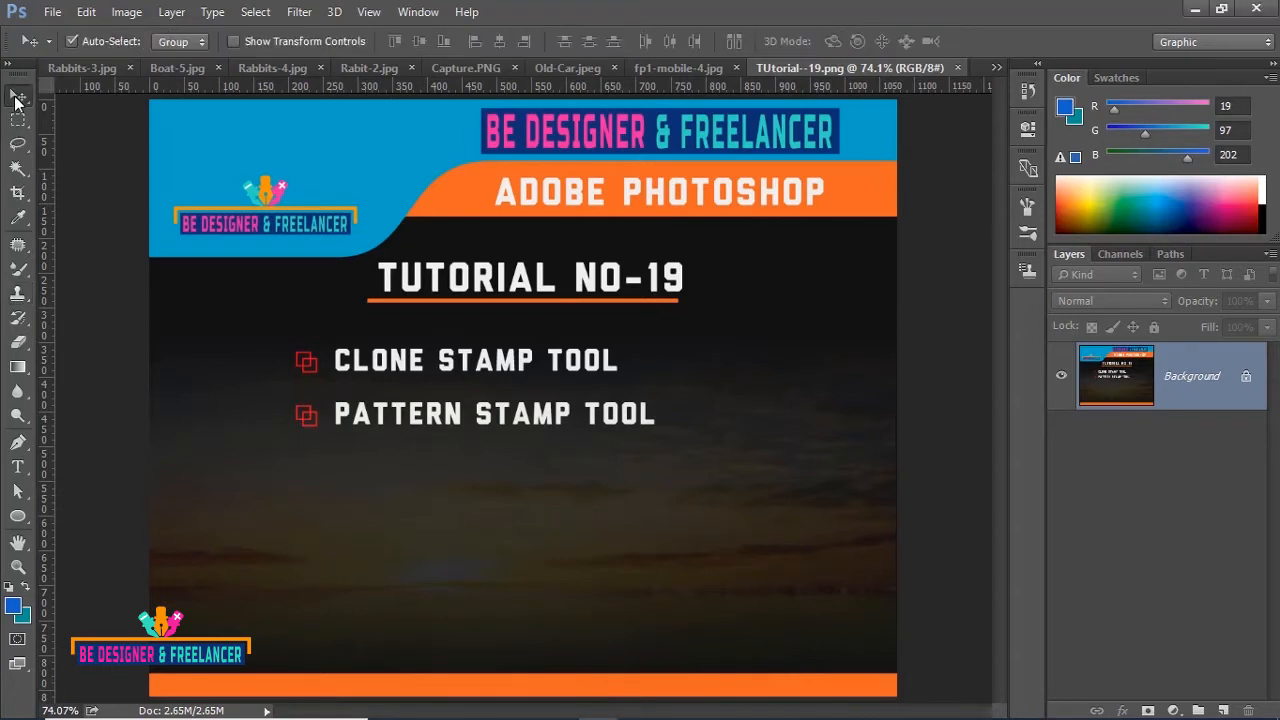
key("s")
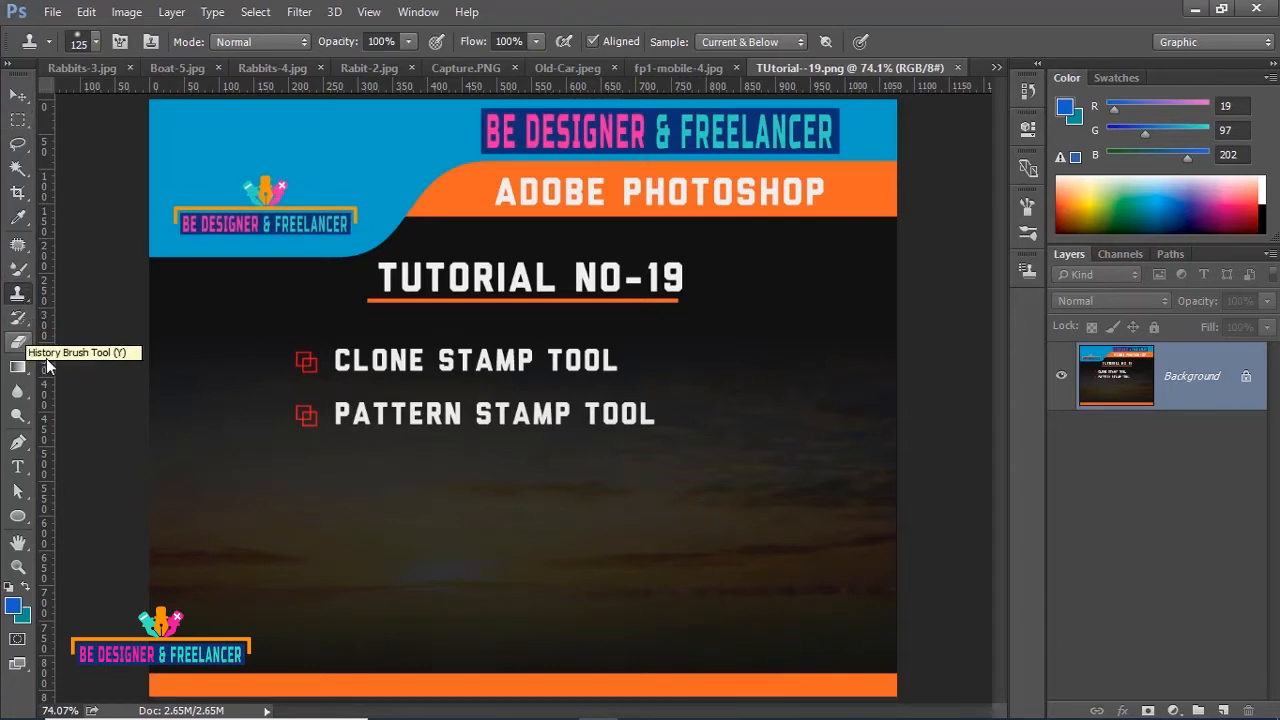
left_click(20, 300)
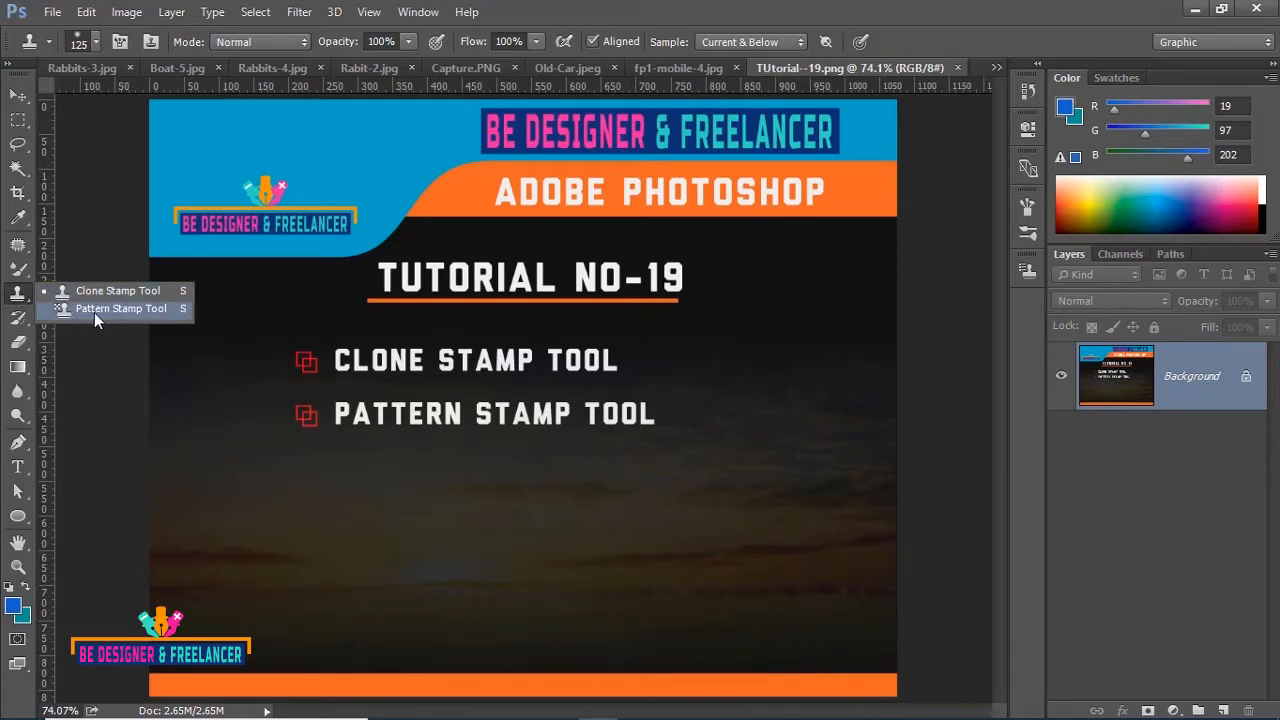
left_click(15, 298)
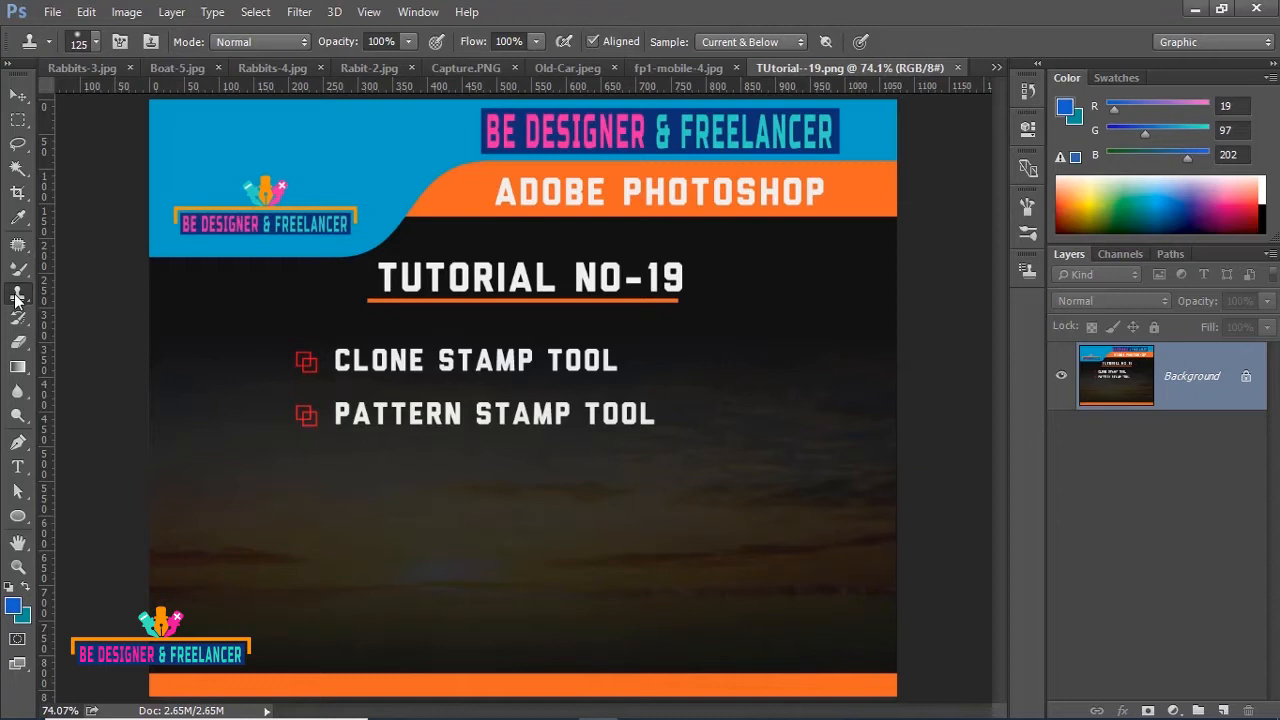
right_click(16, 296)
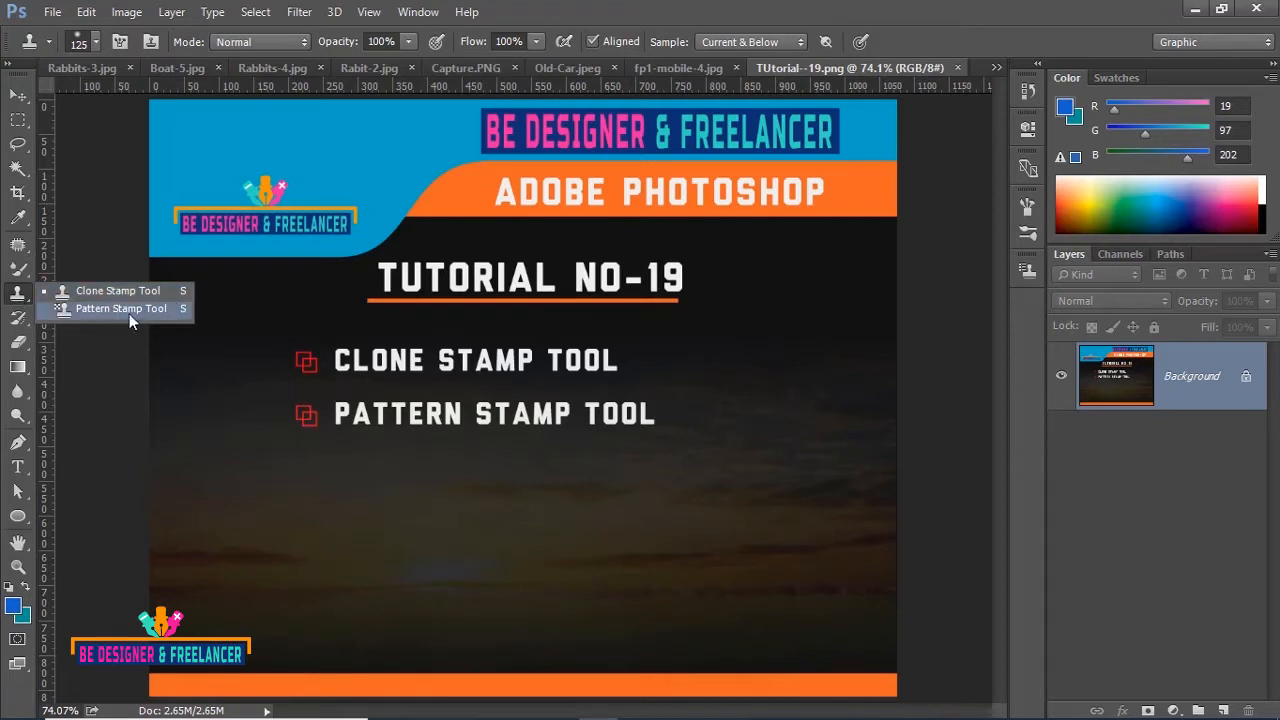
left_click(15, 295)
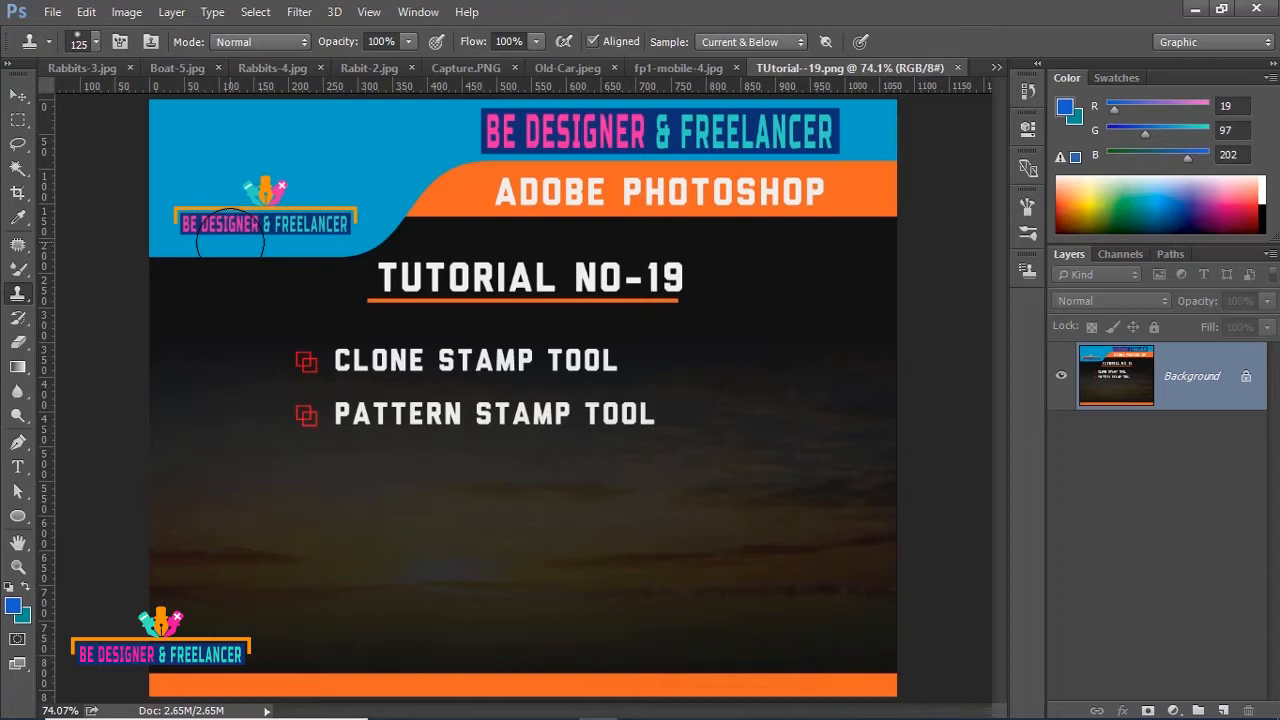
key("shift+s")
right_click(20, 295)
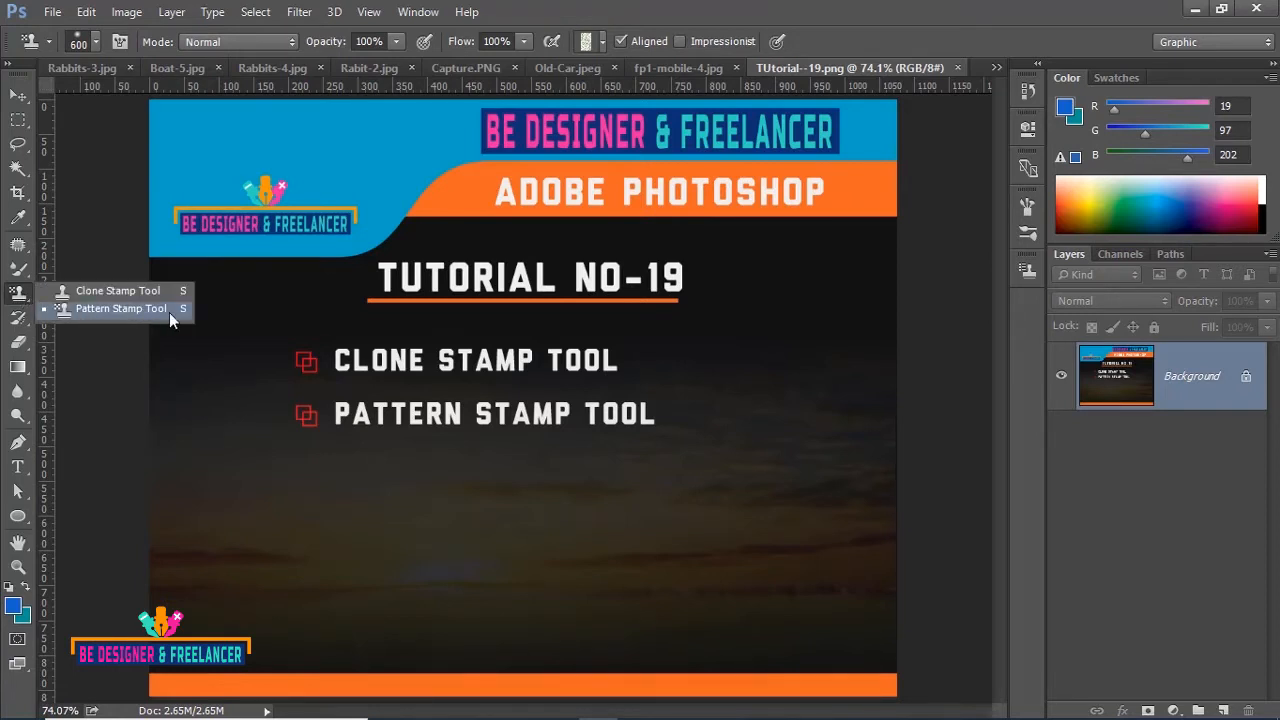
- Select the Brush tool and cycle through the Pencil, Color Replacement and Mixer Brush tools back to the Brush tool
left_click(22, 270)
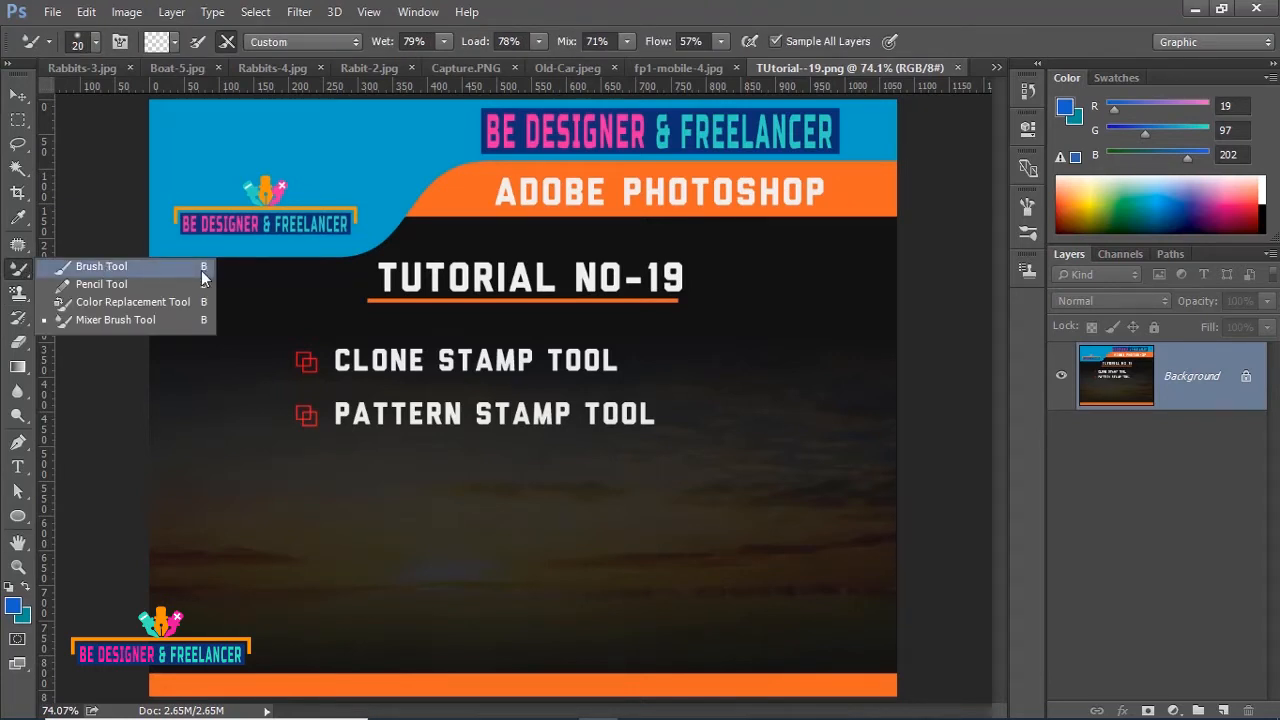
left_click(90, 266)
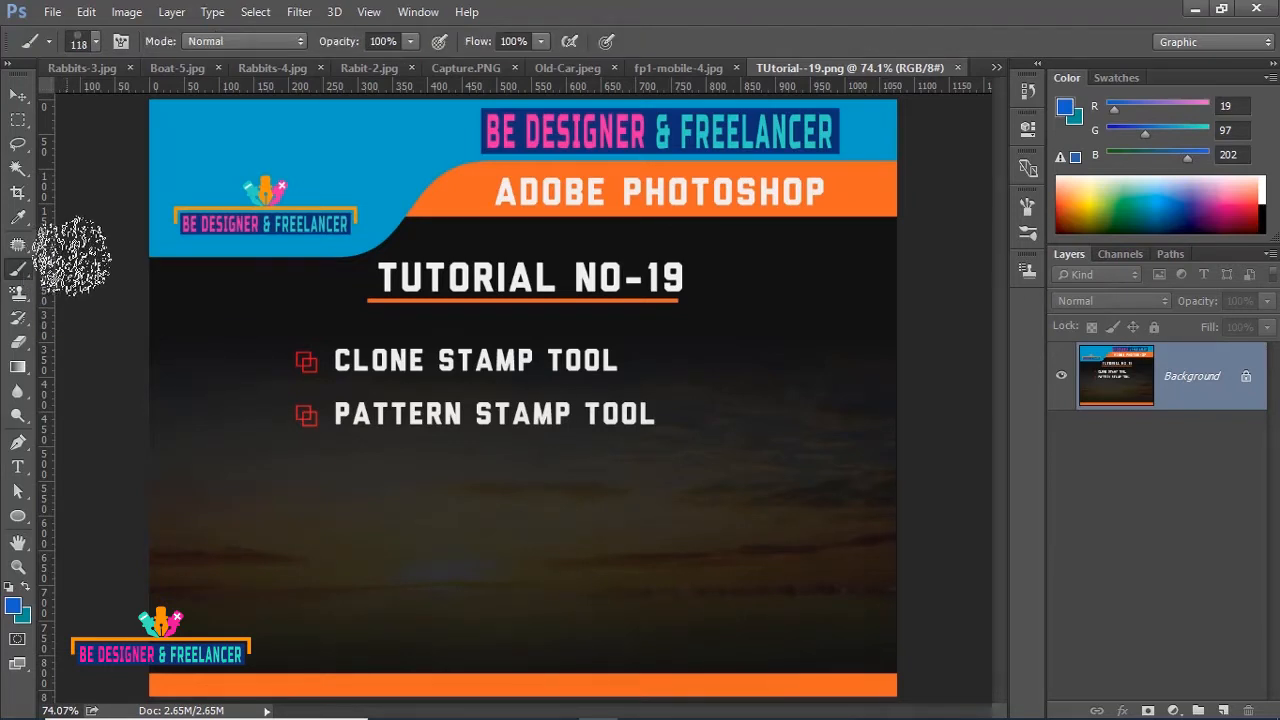
left_click(293, 183)
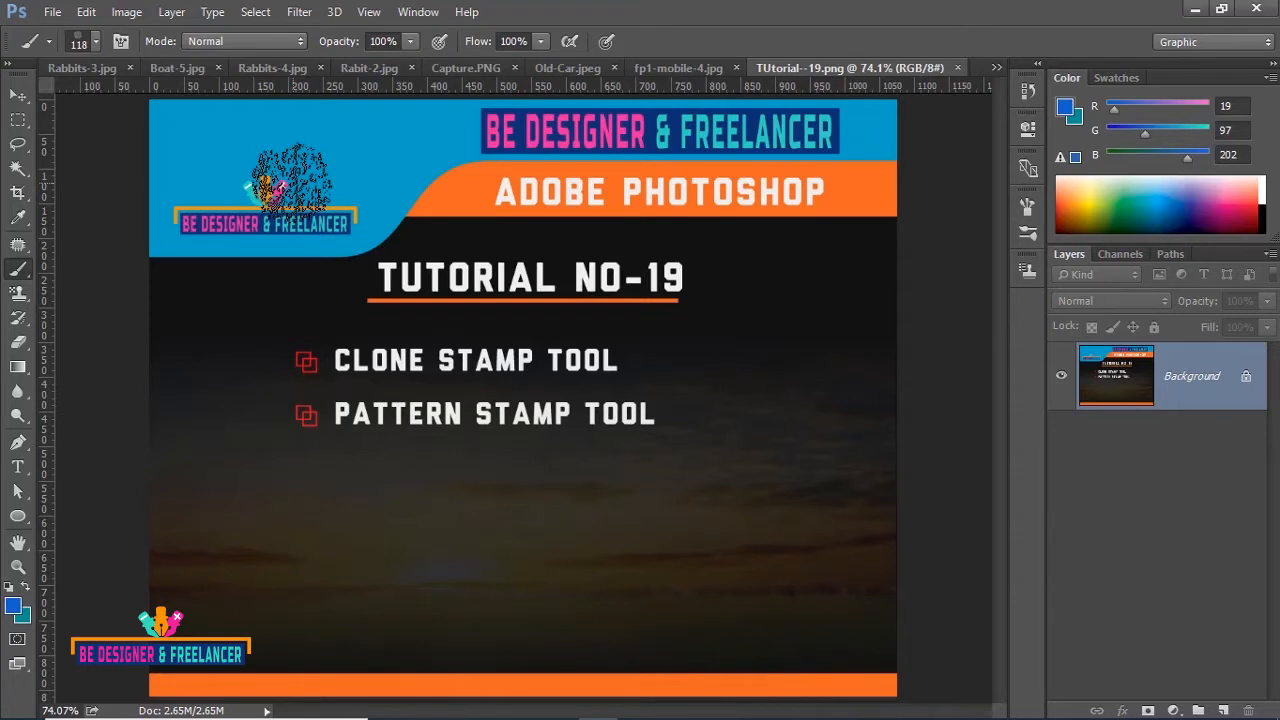
key("shift+b")
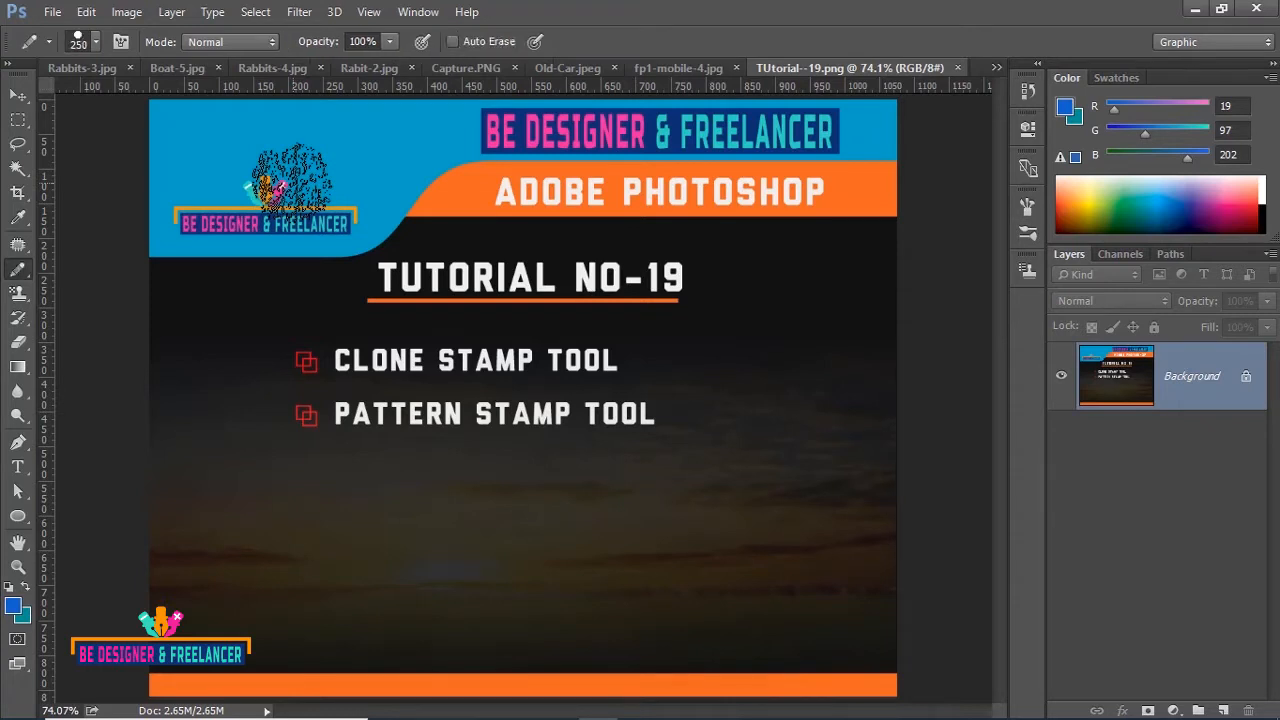
key("shift+b")
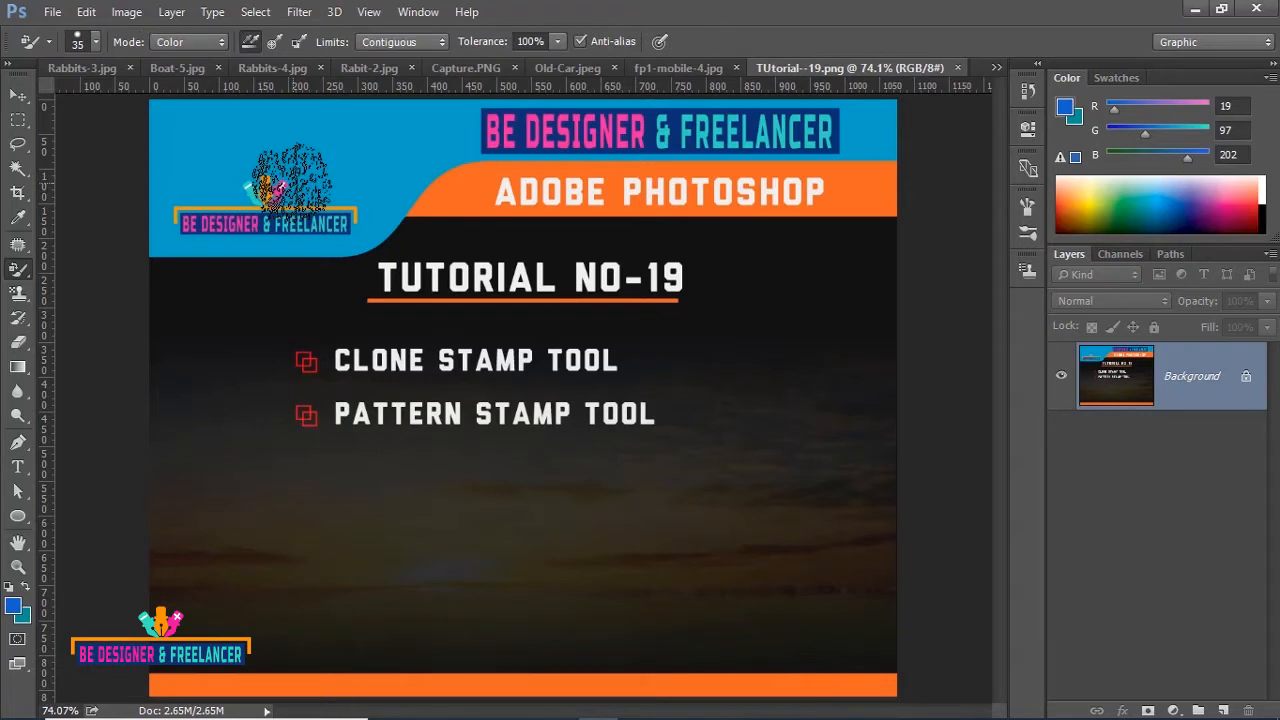
key("shift+b")
key("shift+b")
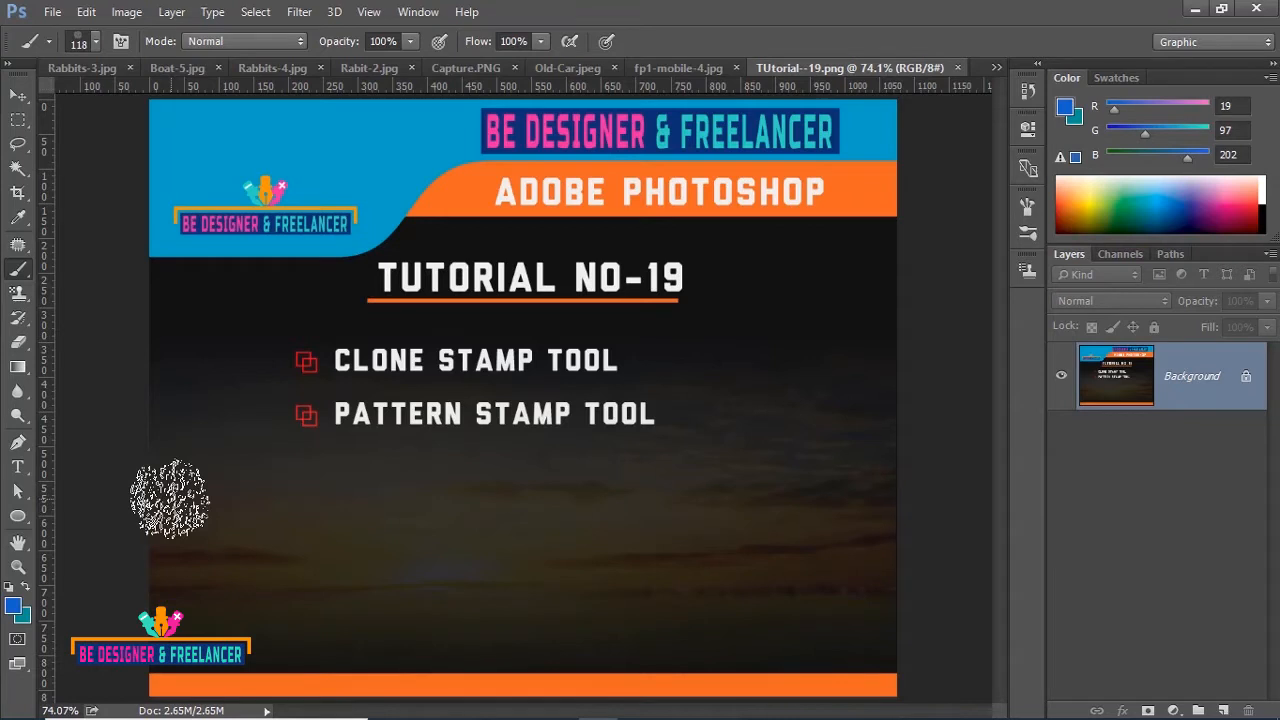
- Select the Clone Stamp tool and try to paint on the rabbit in Rabbits-3.jpg without defining a source point
left_click(24, 294)
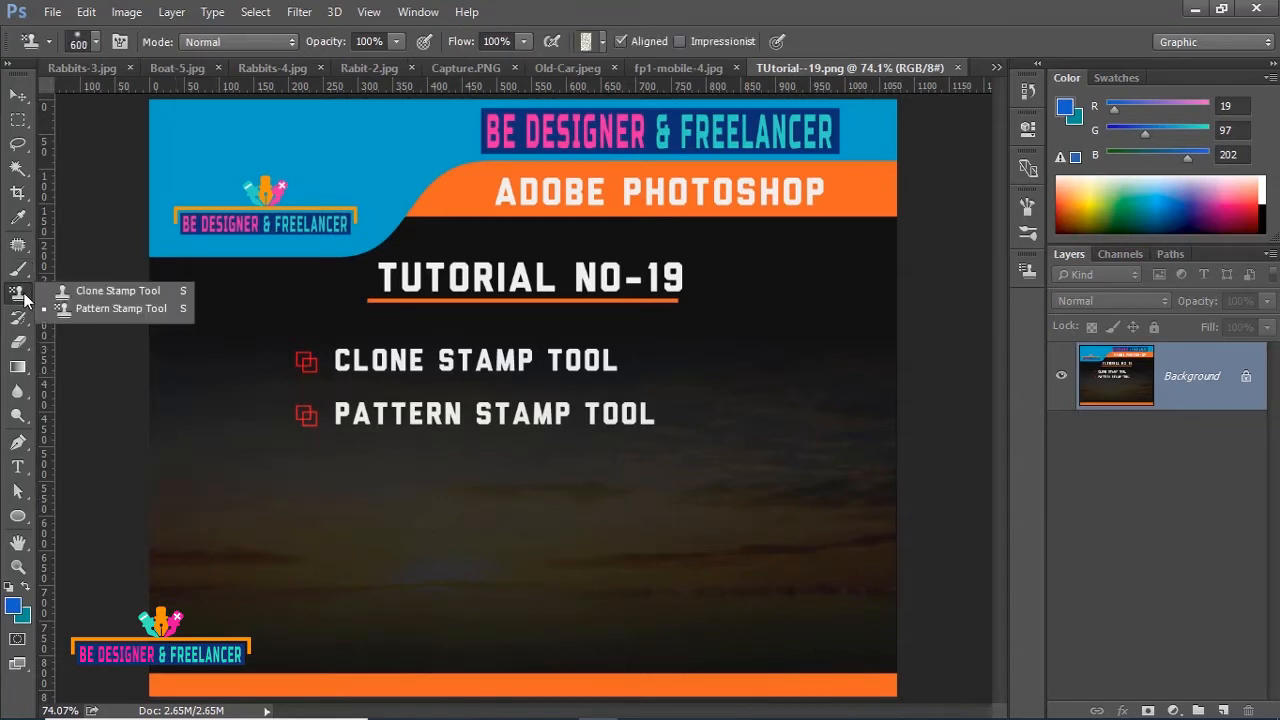
left_click(117, 292)
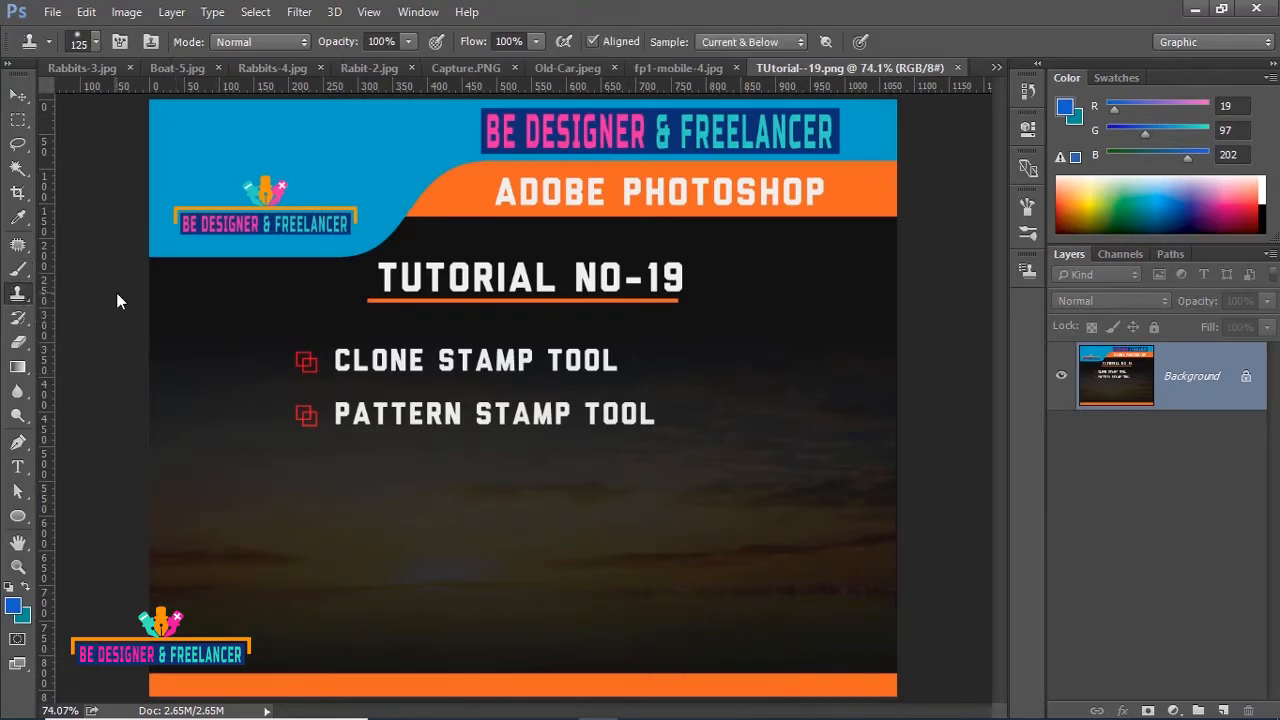
left_click(81, 67)
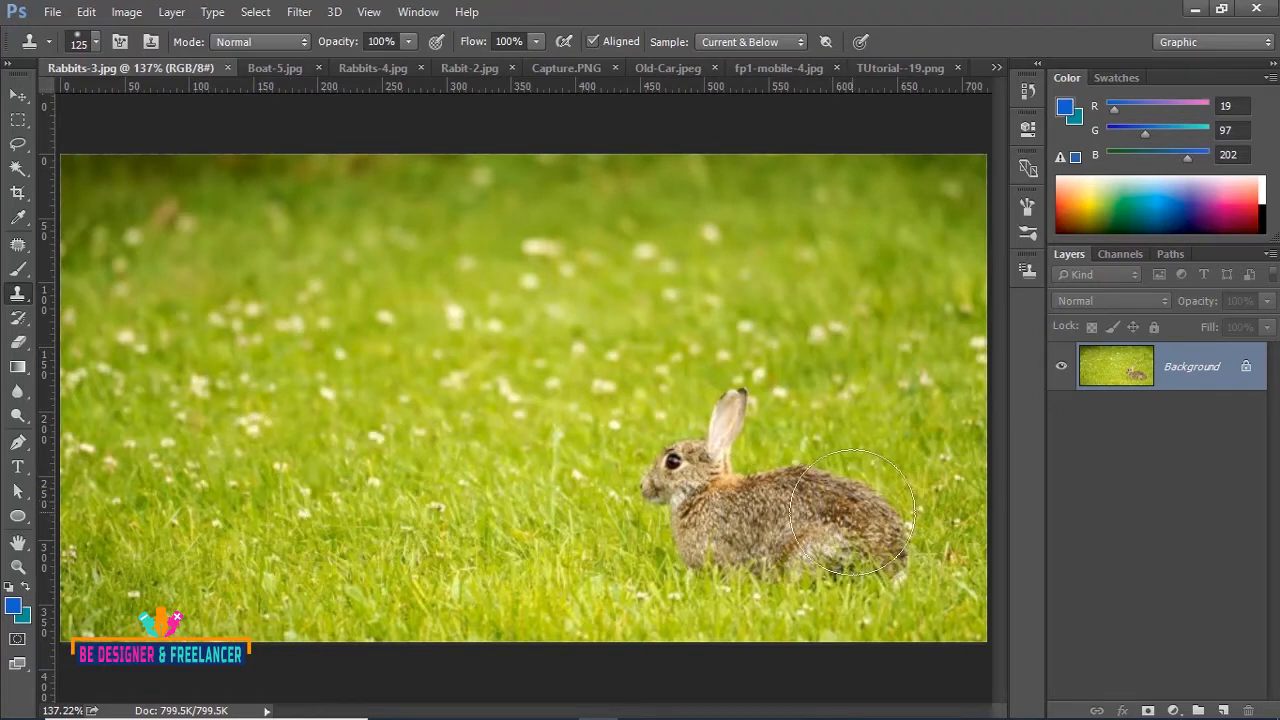
left_click(760, 520)
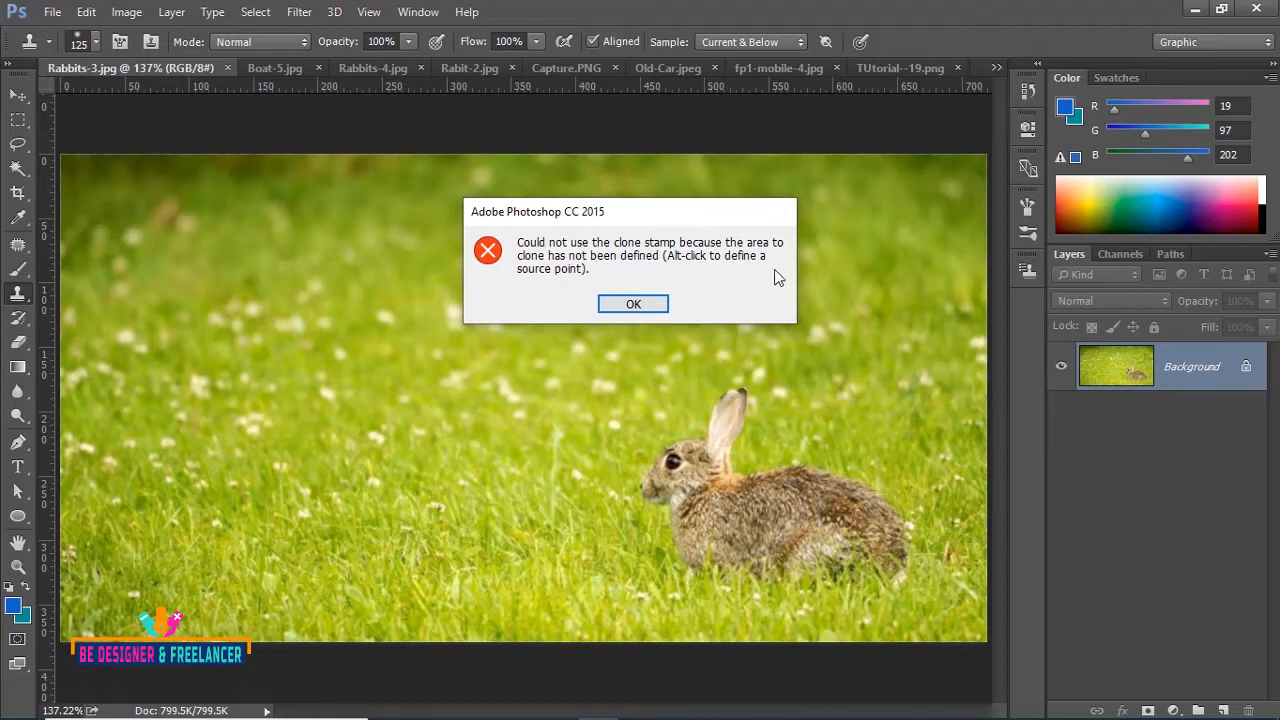
left_click(622, 306)
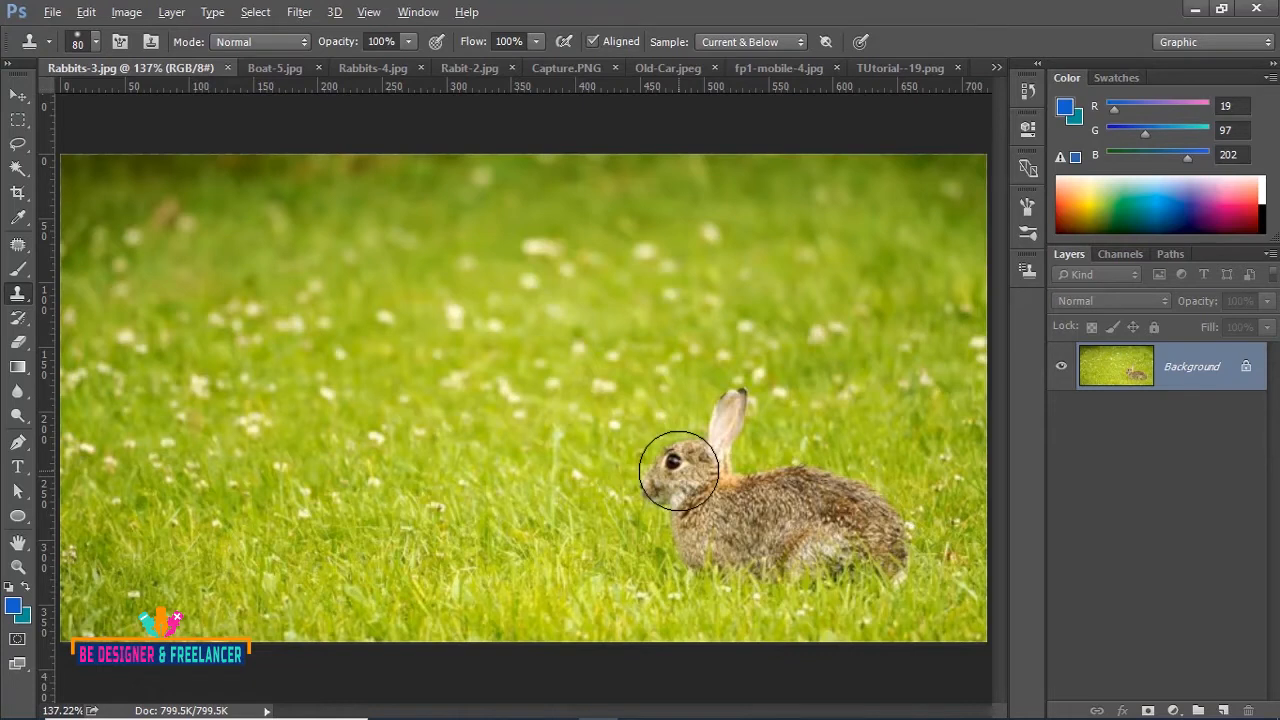
- Sample the rabbit's head with an 80 px Clone Stamp brush and paint a complete copy of the rabbit in the grass in front of it
left_click(678, 470, "alt")
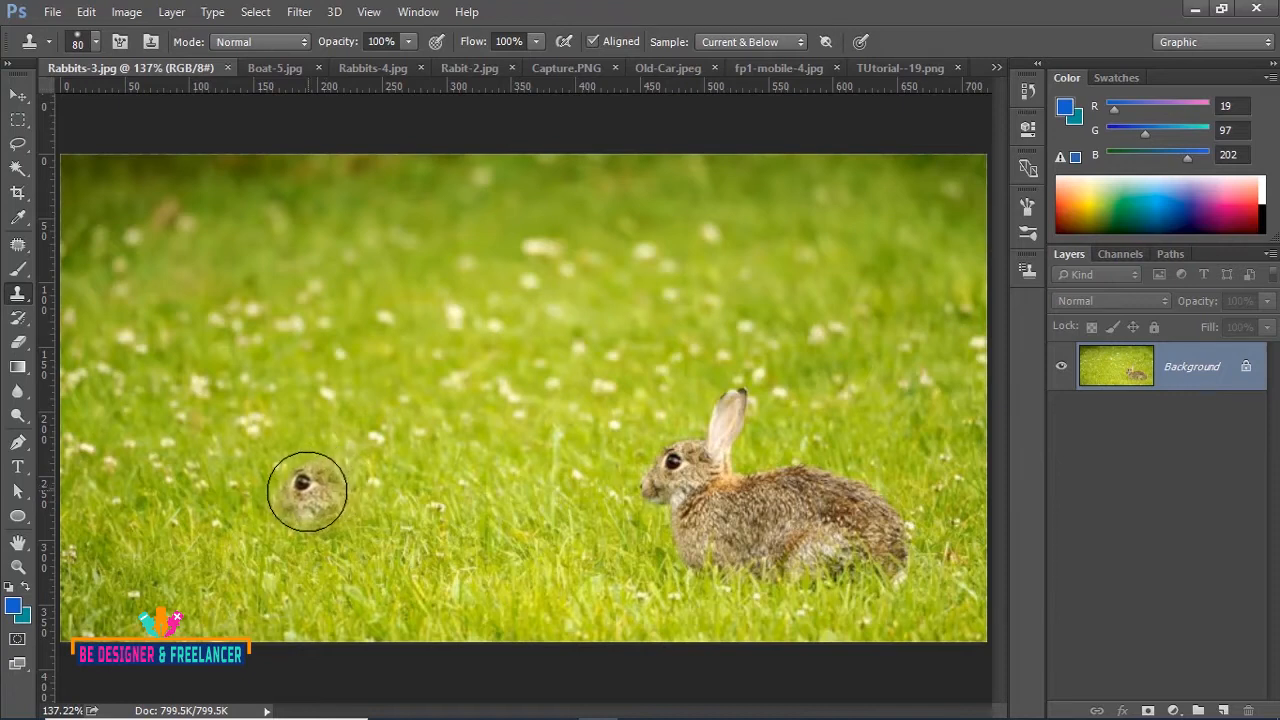
mouse_move(303, 502)
left_mouse_down()
mouse_move(331, 500)
mouse_move(334, 521)
left_mouse_up()
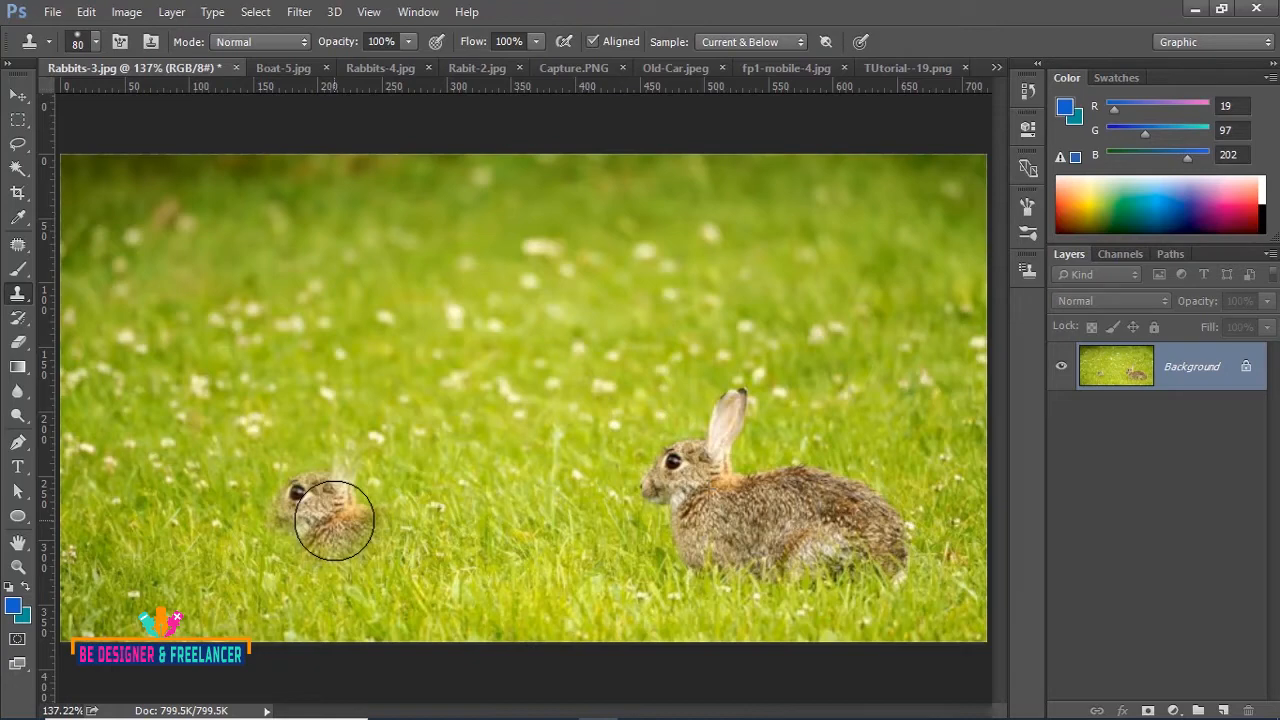
left_click_drag(334, 521, 334, 521)
key("ctrl+plus")
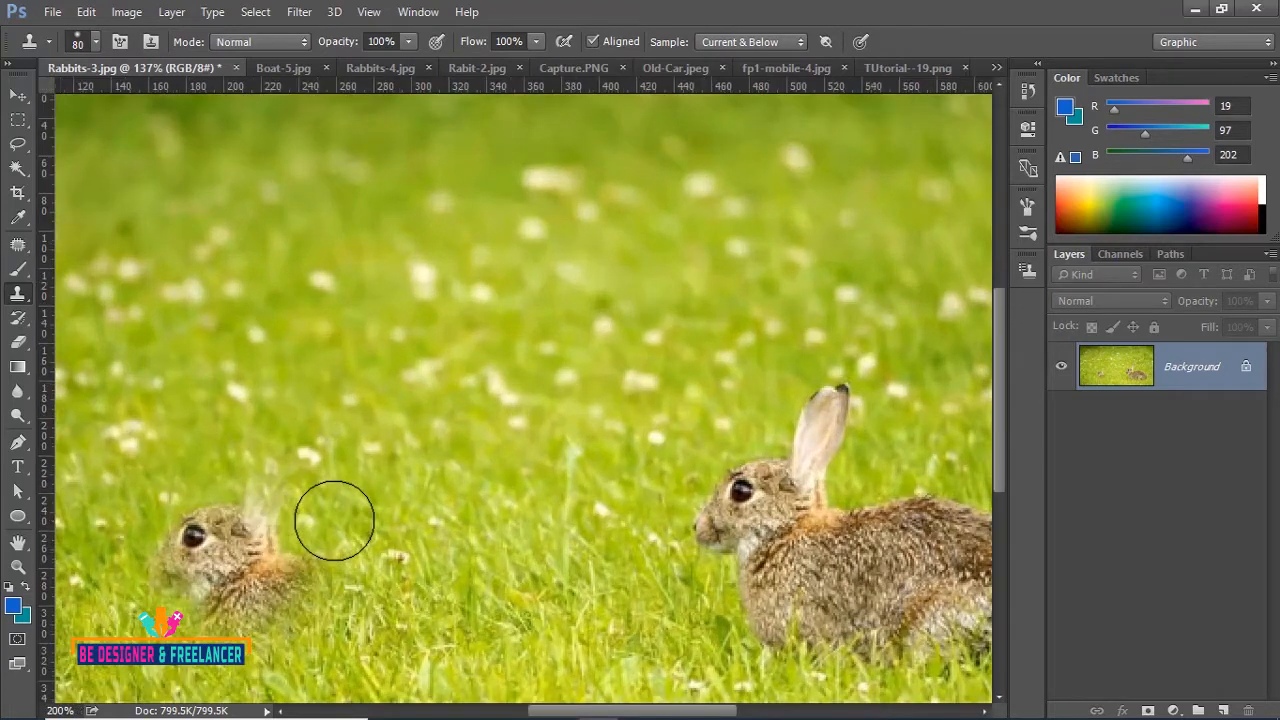
mouse_move(334, 521)
left_mouse_down()
mouse_move(280, 563)
mouse_move(289, 558)
mouse_move(287, 592)
mouse_move(217, 620)
left_mouse_up()
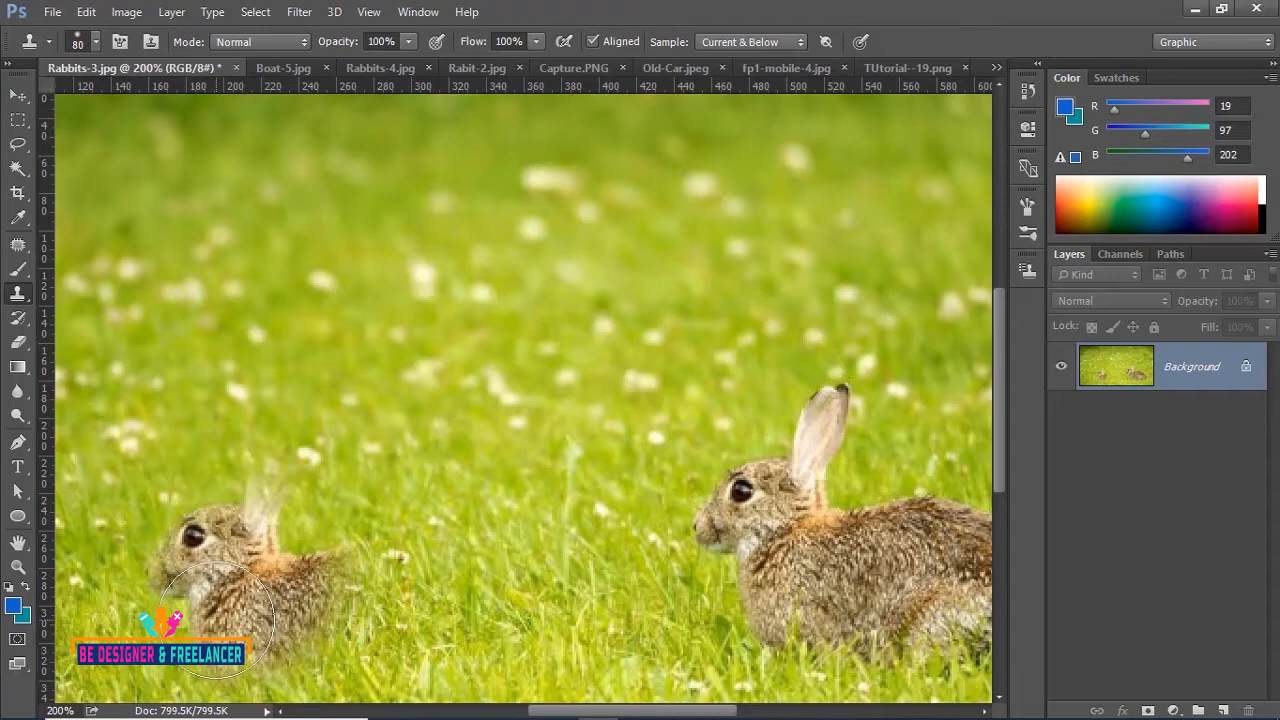
mouse_move(217, 620)
left_mouse_down()
mouse_move(327, 638)
mouse_move(360, 615)
left_mouse_up()
key("ctrl+minus")
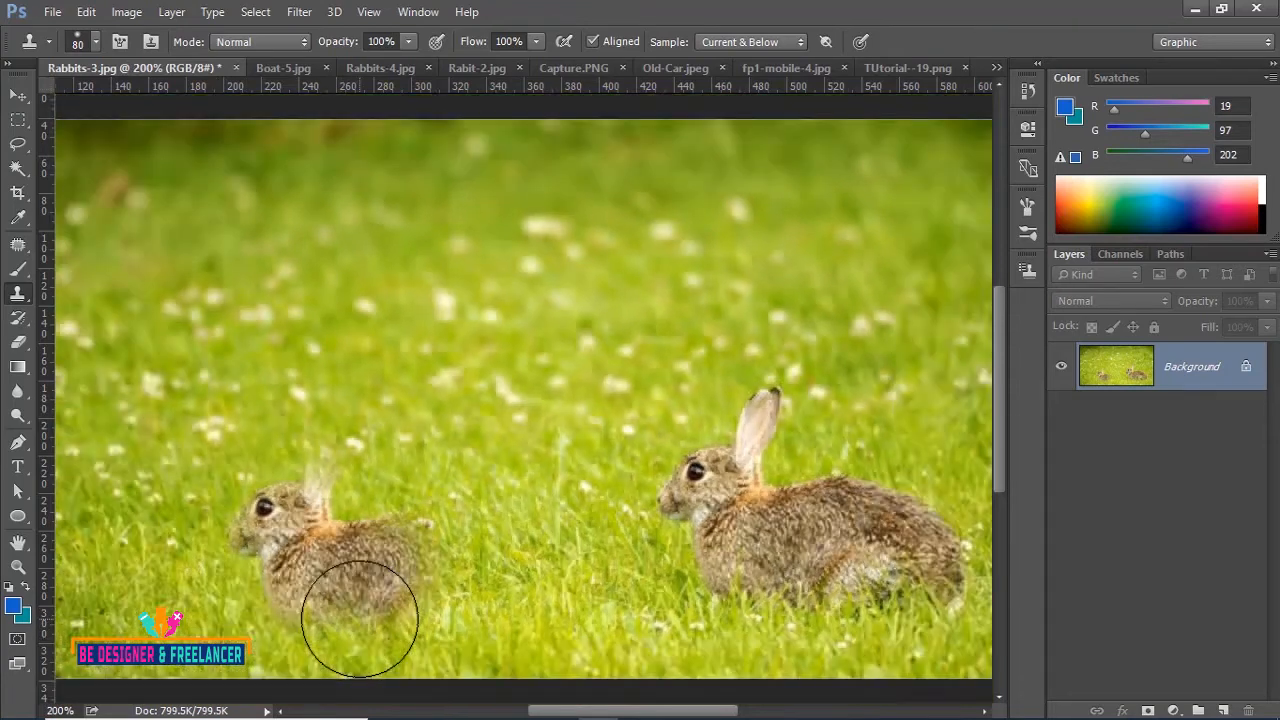
mouse_move(442, 546)
left_mouse_down()
mouse_move(470, 489)
mouse_move(504, 496)
mouse_move(508, 534)
mouse_move(488, 569)
mouse_move(371, 523)
left_mouse_up()
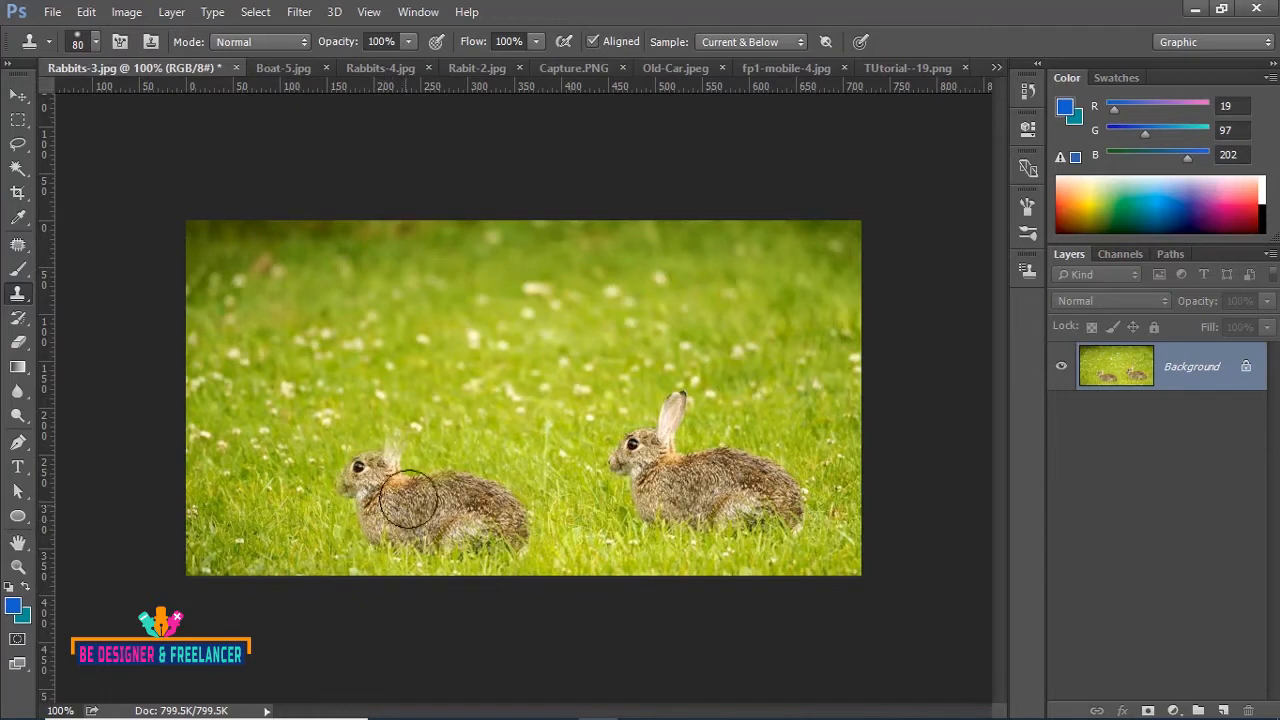
mouse_move(402, 467)
left_mouse_down()
mouse_move(380, 449)
mouse_move(357, 457)
left_mouse_up()
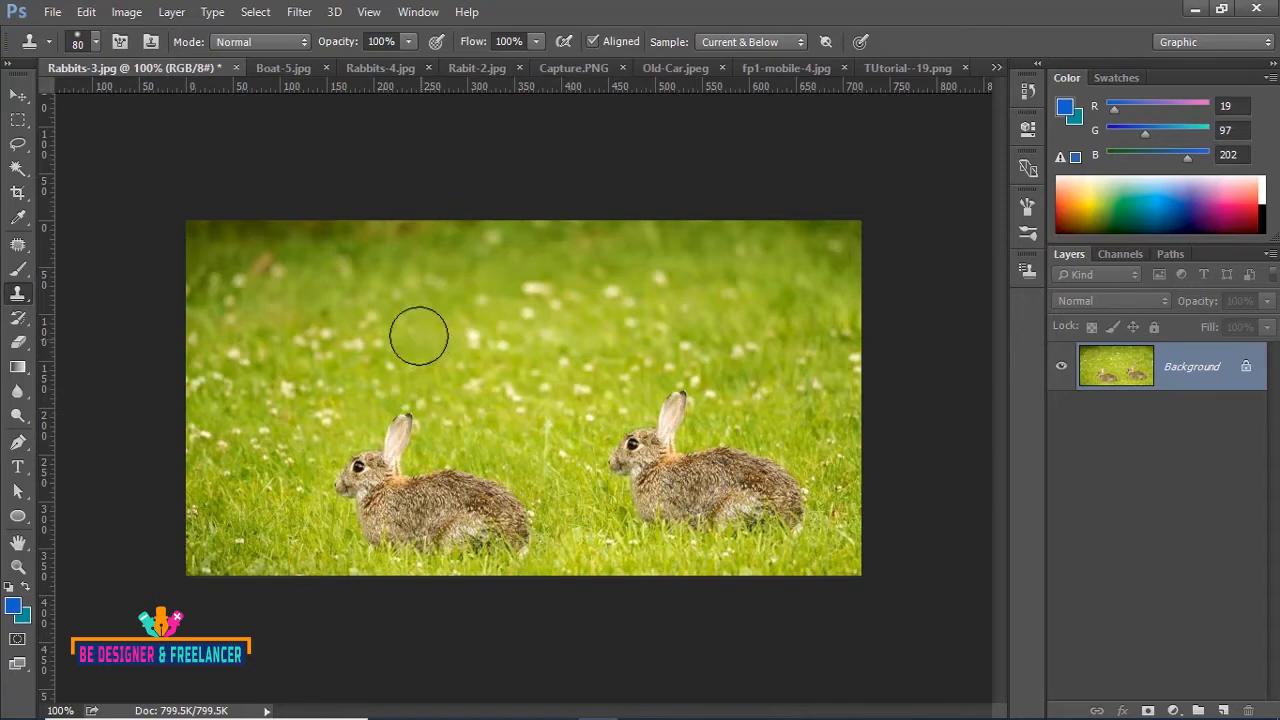
- In Boat-5.jpg, clone the canoe with its two paddlers onto the water to its right using a 100 px Clone Stamp brush
left_click(286, 70)
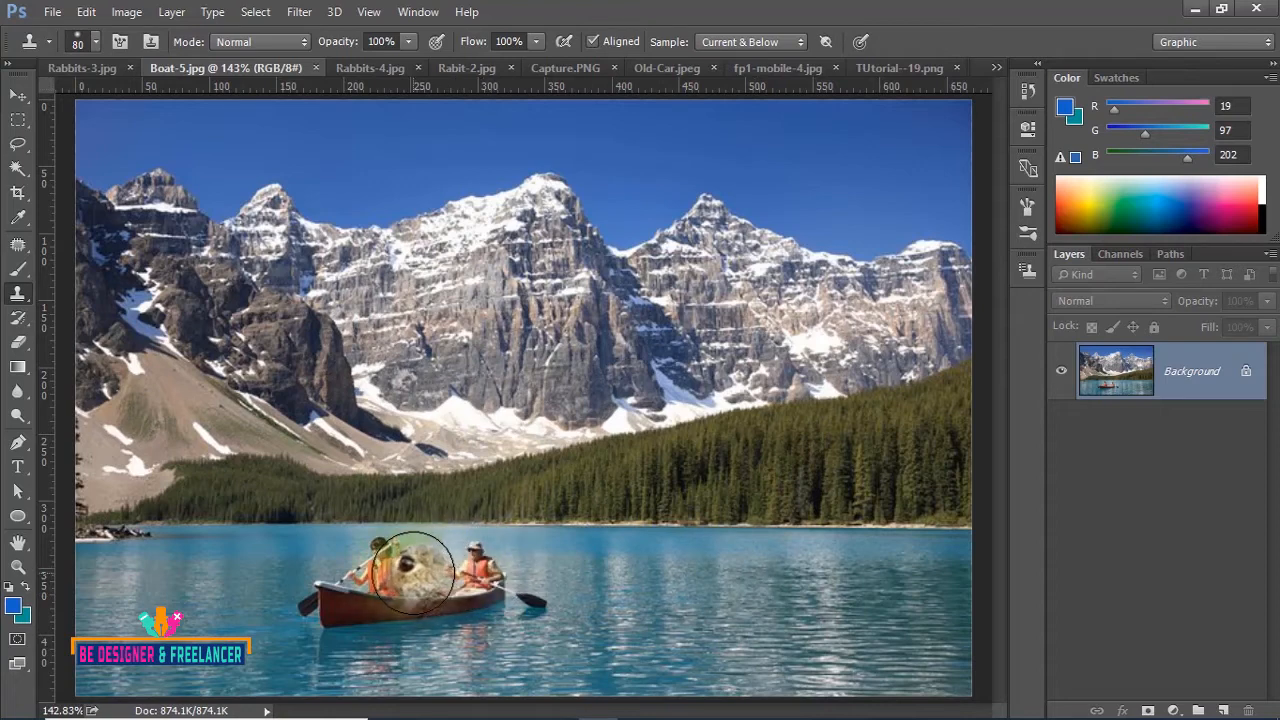
key("bracketright")
key("bracketright")
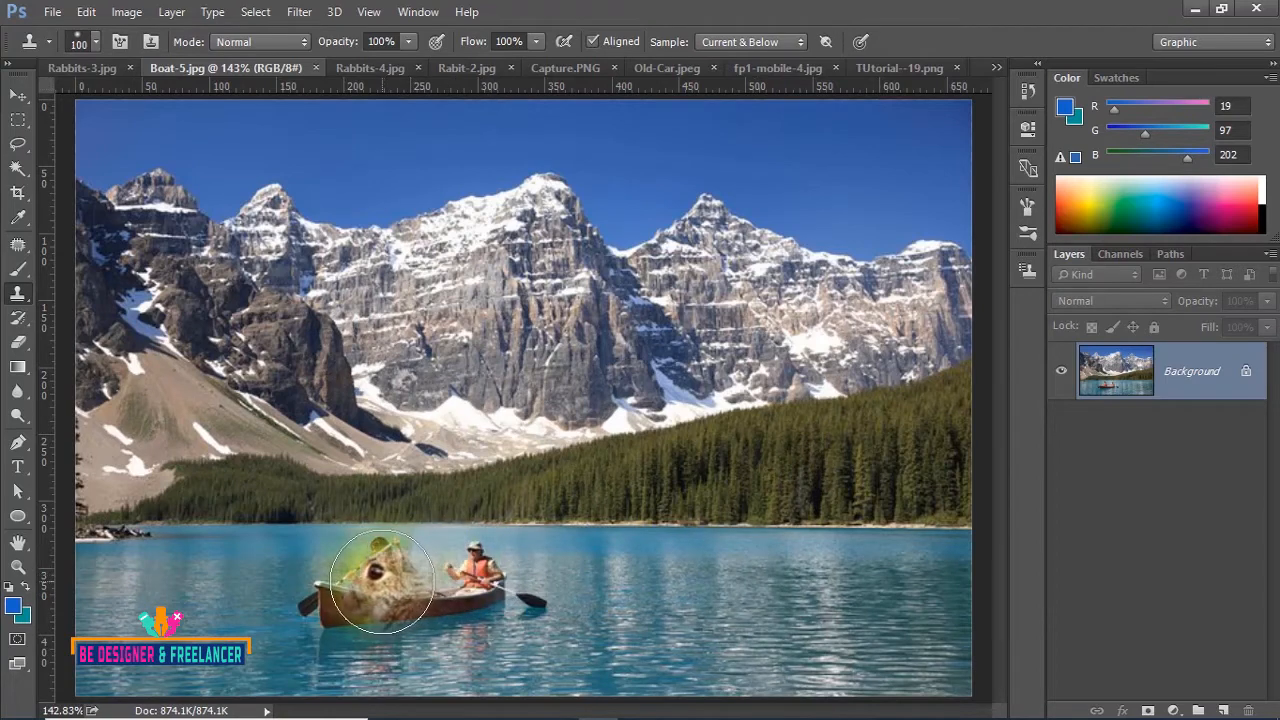
left_click(370, 580, "alt")
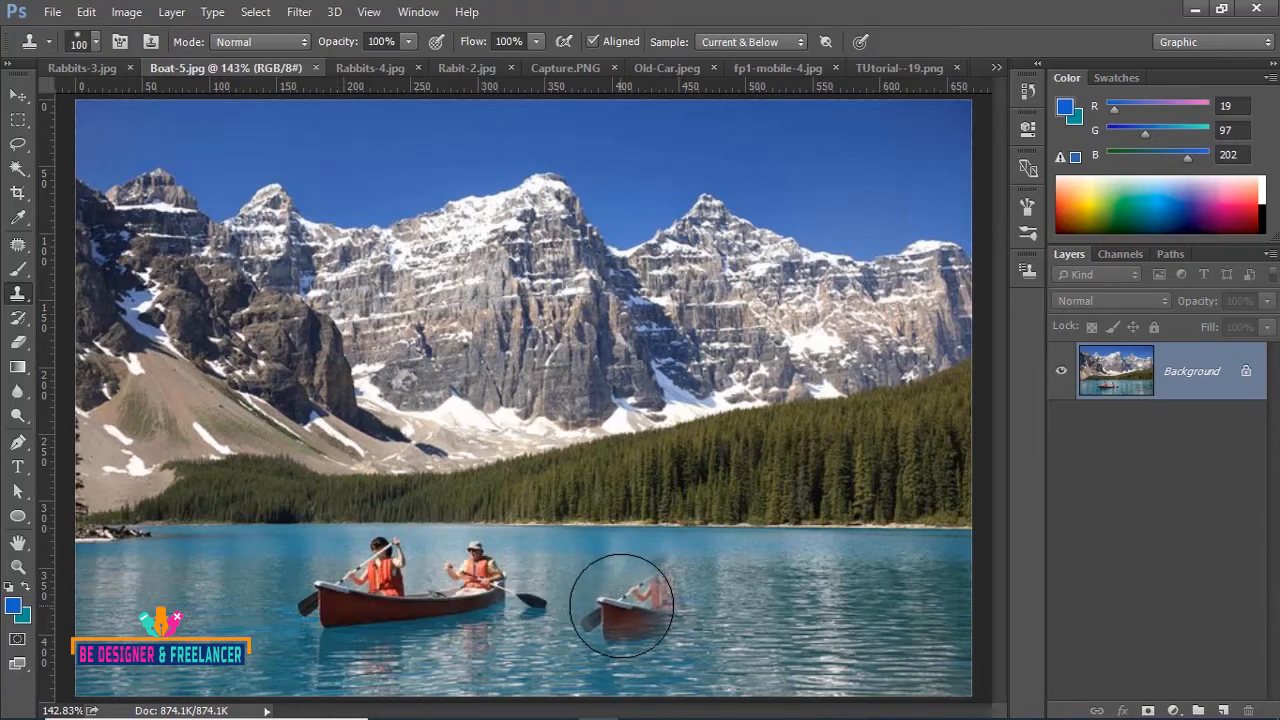
mouse_move(623, 606)
left_mouse_down()
mouse_move(606, 600)
mouse_move(745, 588)
mouse_move(771, 577)
mouse_move(787, 546)
mouse_move(834, 636)
mouse_move(822, 638)
mouse_move(820, 591)
mouse_move(766, 591)
mouse_move(750, 660)
mouse_move(768, 612)
left_mouse_up()
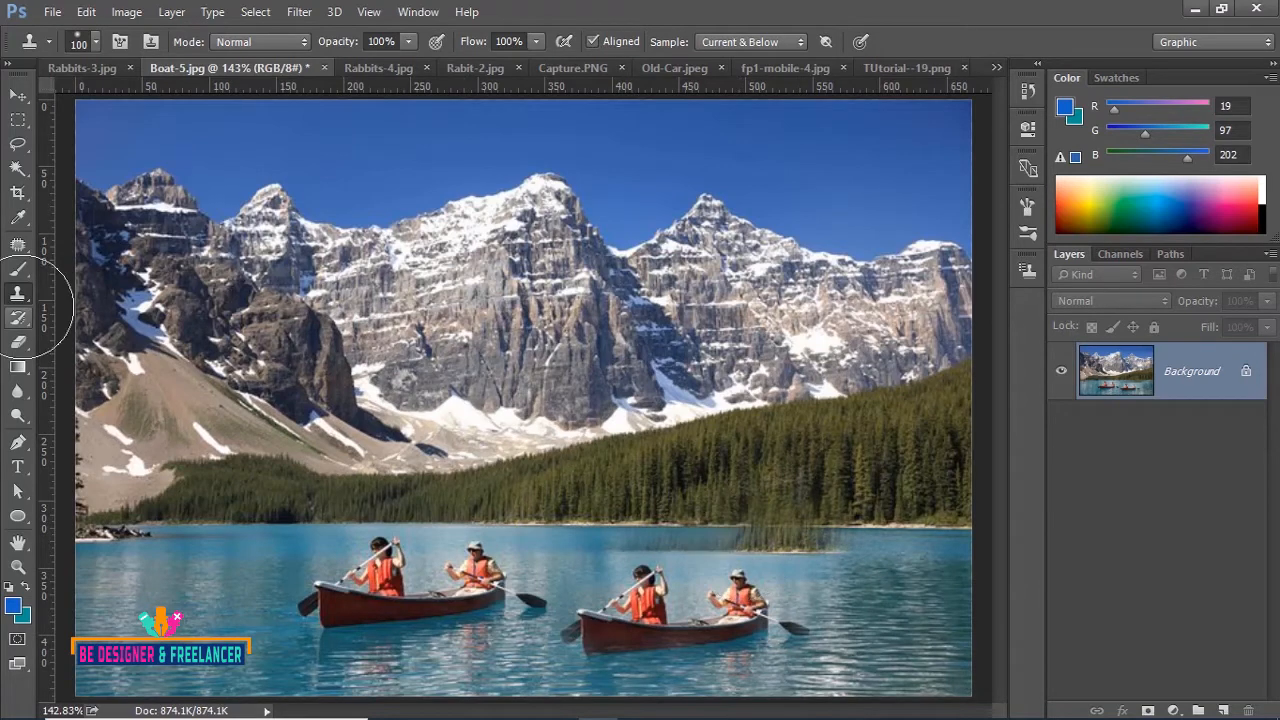
- Try to erase the stray trees cloned along the shoreline above the second canoe with the Eraser tool
left_click(20, 344)
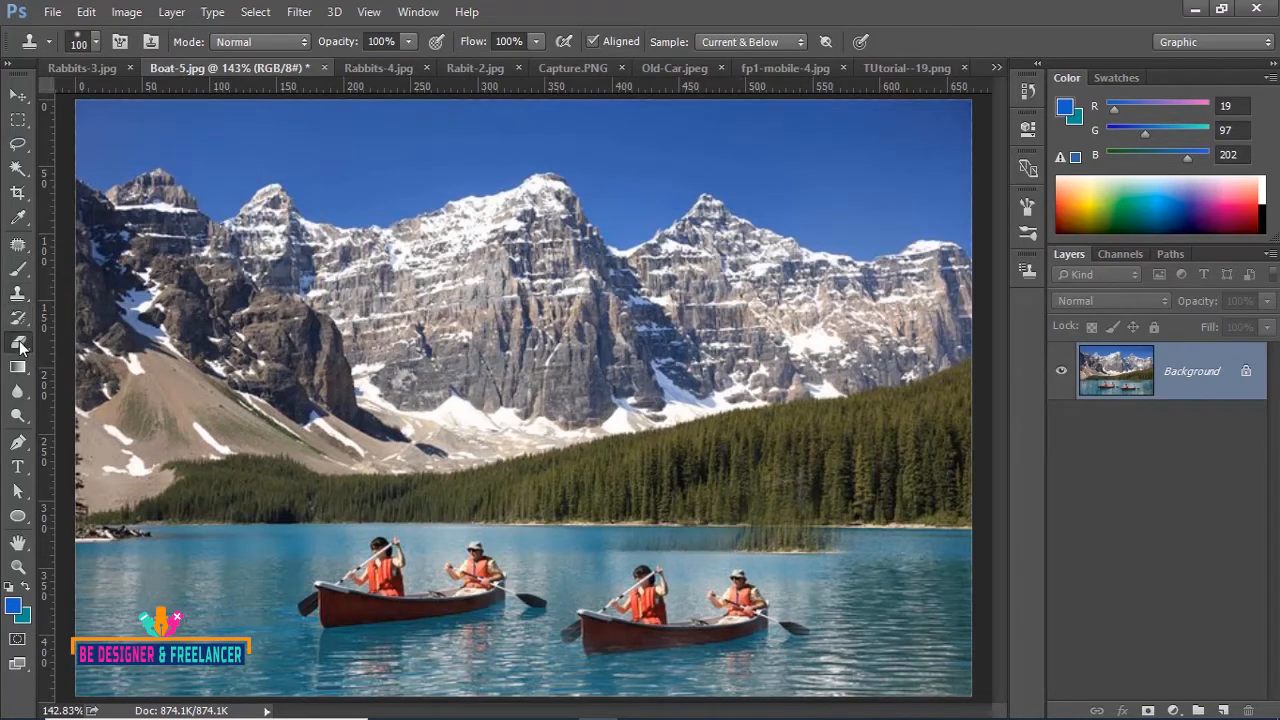
left_click_drag(853, 506, 681, 510)
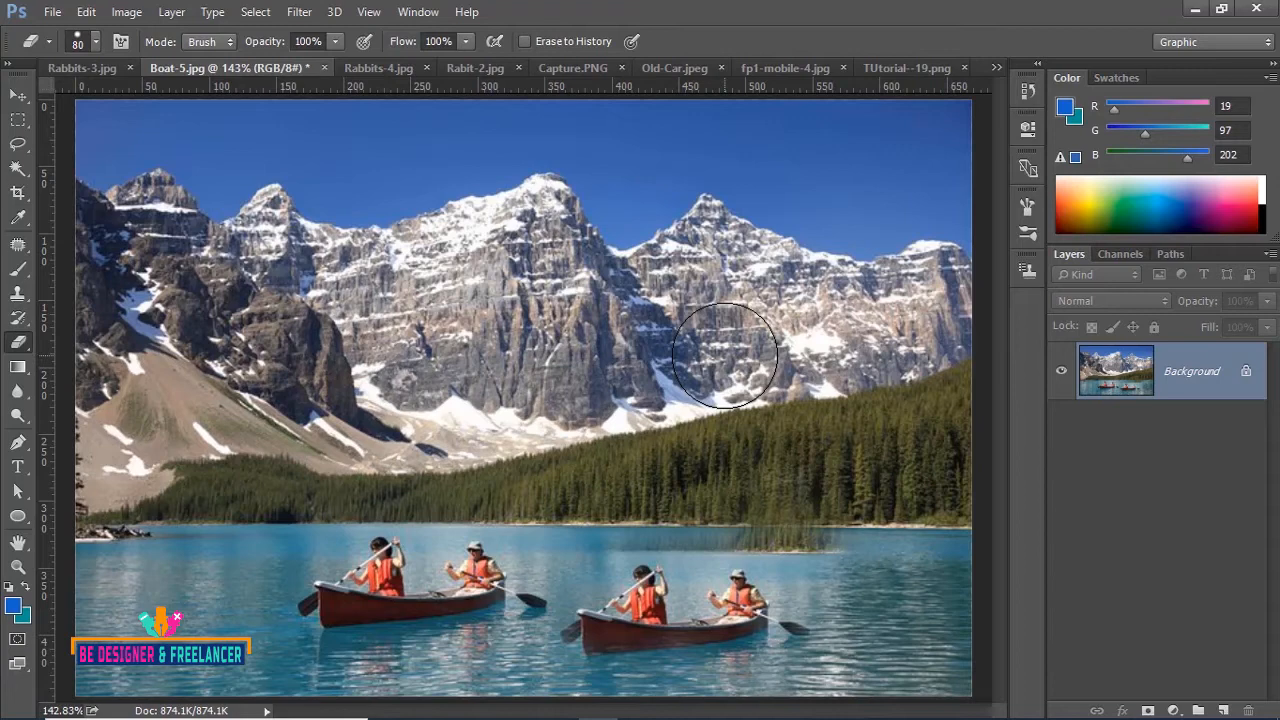
- In Rabit-2.jpg, sample grass with a 100 px Clone Stamp brush and paint it over the crouching rabbit to remove it
left_click(369, 67)
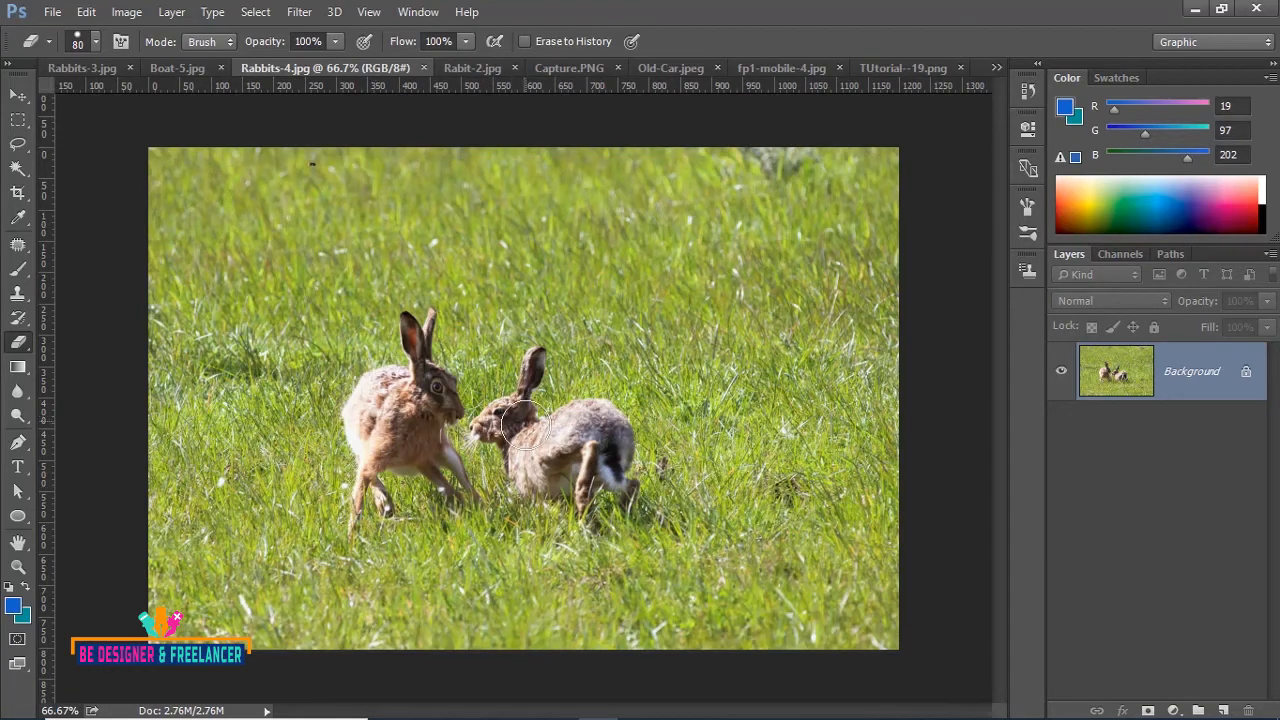
left_click(466, 70)
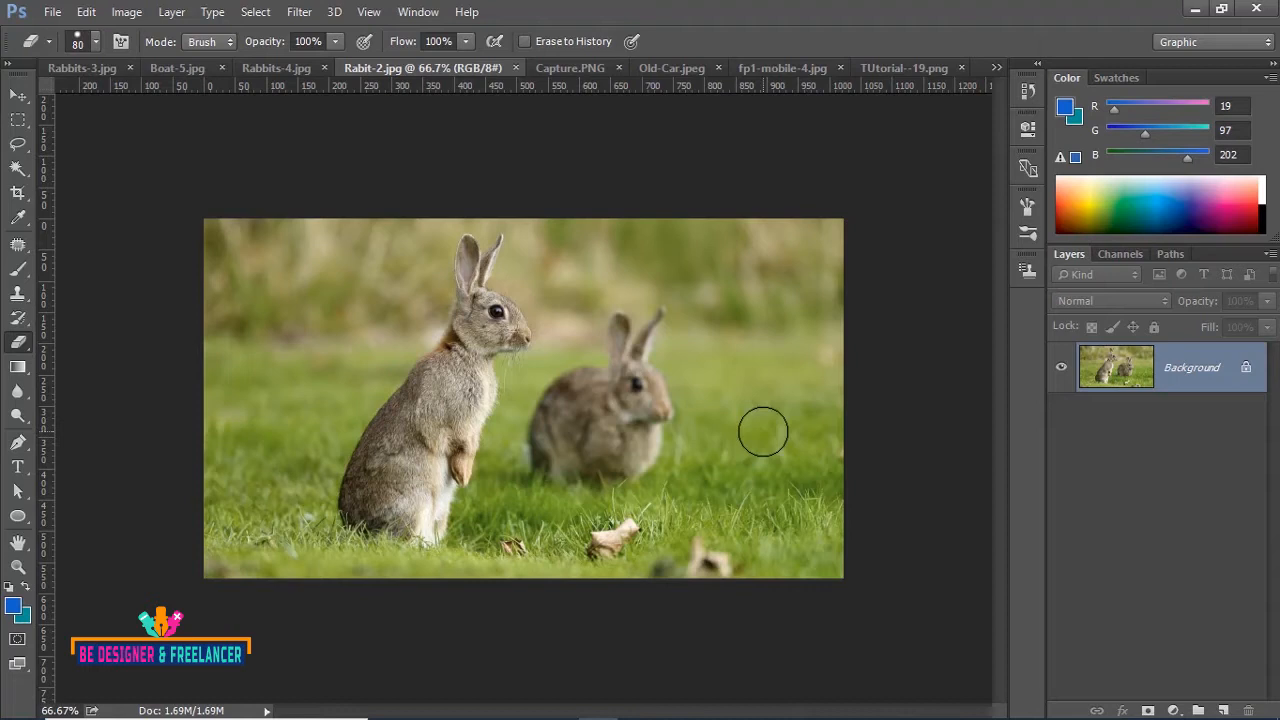
key("alt")
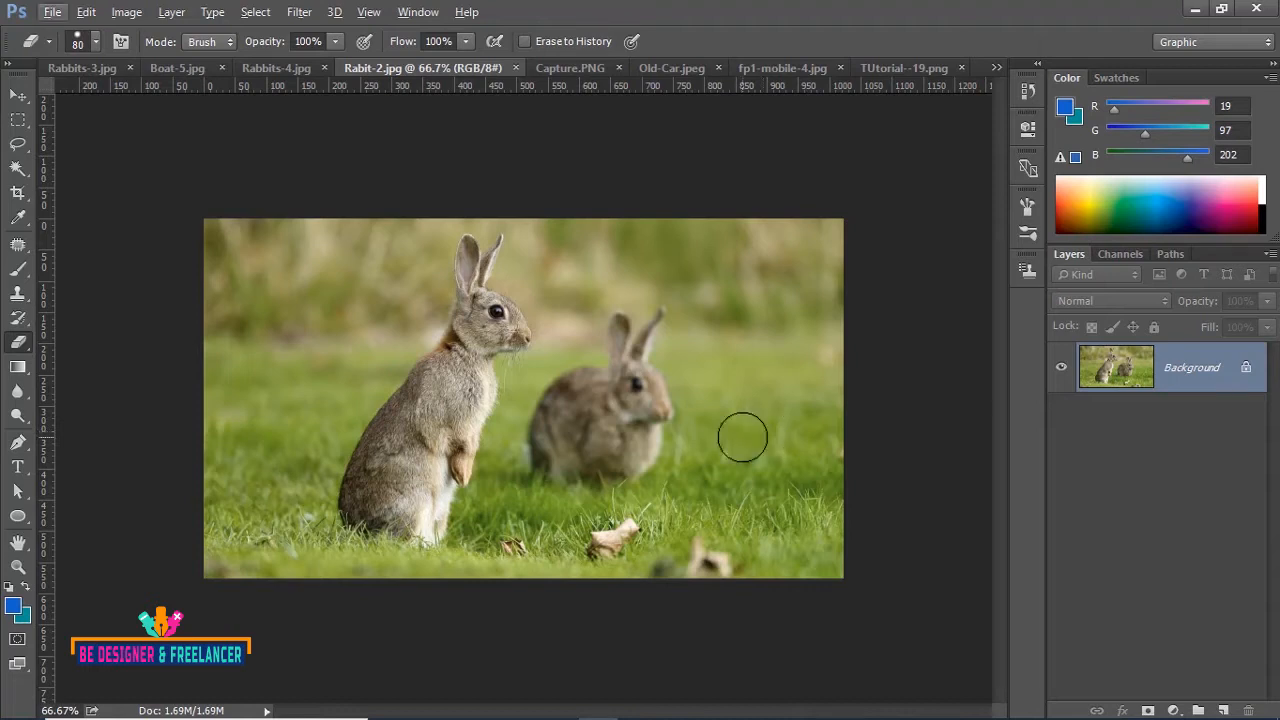
left_click(18, 296)
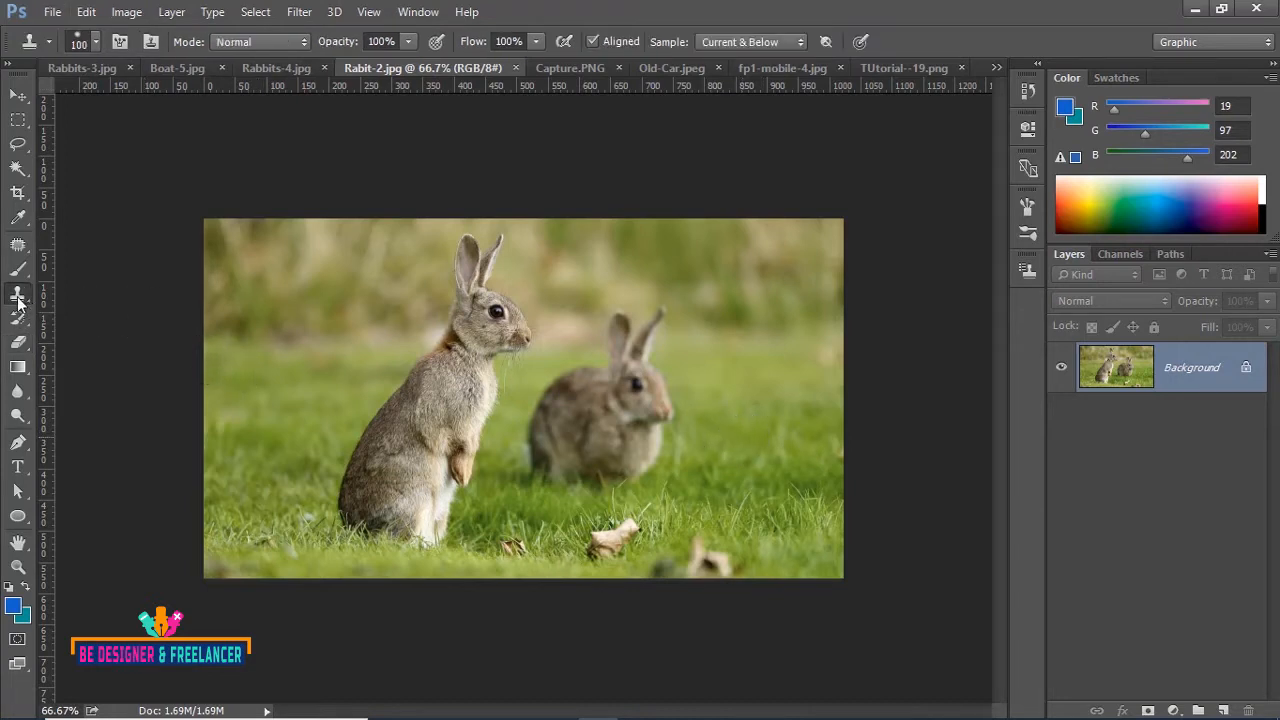
left_click(752, 450, "alt")
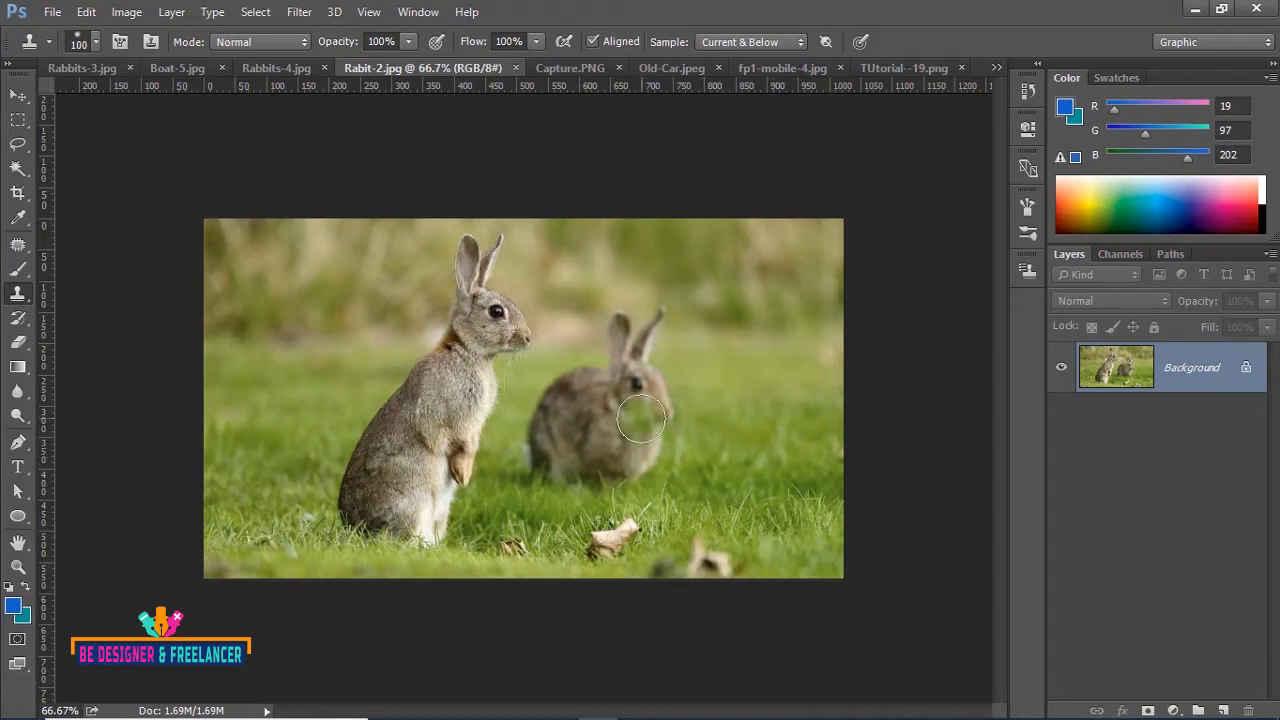
mouse_move(640, 420)
left_mouse_down()
mouse_move(641, 375)
mouse_move(652, 428)
mouse_move(648, 354)
mouse_move(648, 446)
mouse_move(633, 334)
mouse_move(660, 306)
mouse_move(655, 343)
mouse_move(628, 323)
mouse_move(609, 455)
mouse_move(666, 442)
mouse_move(627, 474)
mouse_move(595, 476)
mouse_move(571, 433)
mouse_move(583, 373)
mouse_move(544, 480)
mouse_move(540, 433)
mouse_move(548, 396)
mouse_move(562, 392)
mouse_move(542, 436)
mouse_move(530, 395)
left_mouse_up()
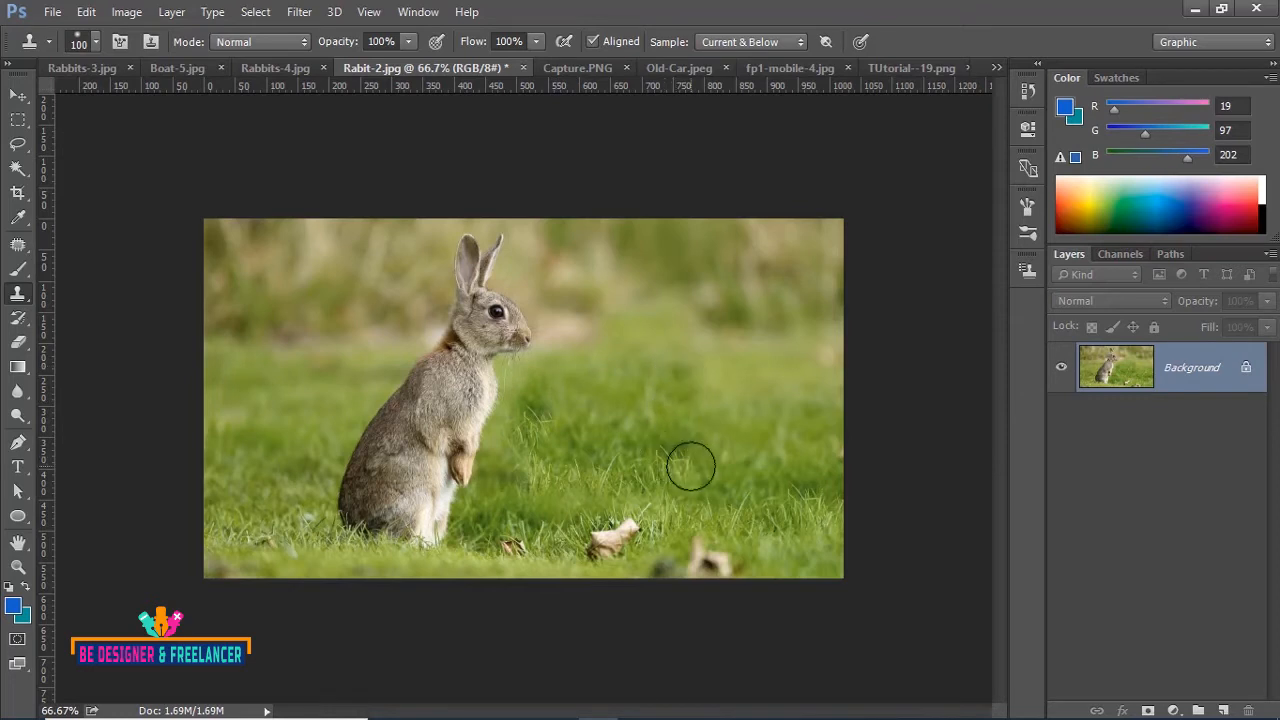
- Enlarge the Clone Stamp brush to 150 px and cover the dry leaves in the foreground with sampled grass
key("bracketright")
key("bracketright")
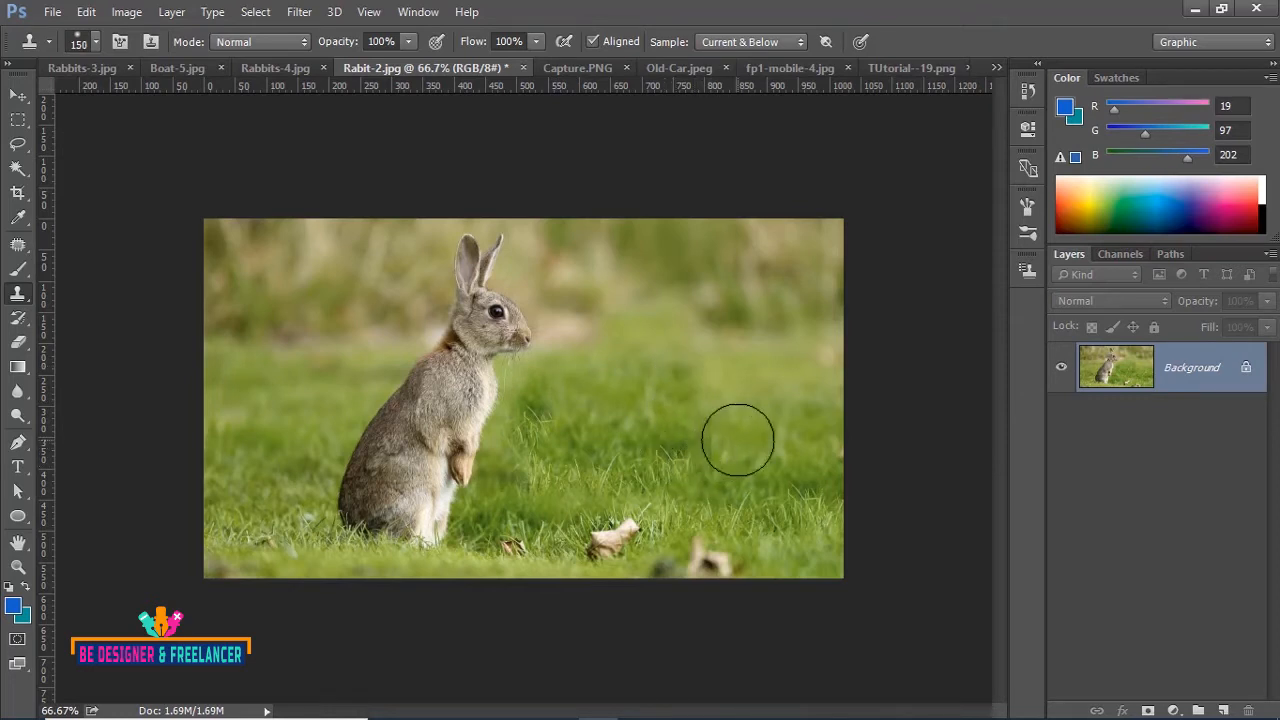
left_click(737, 440, "alt")
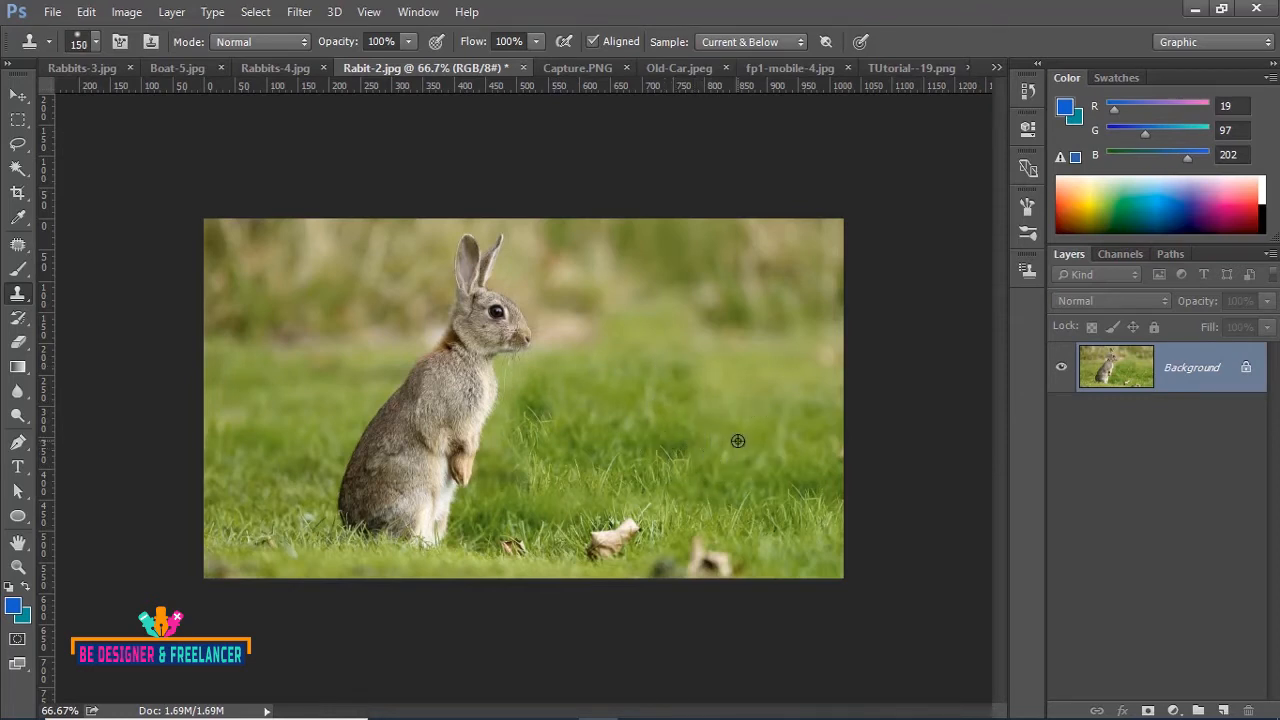
mouse_move(614, 520)
left_mouse_down()
mouse_move(634, 525)
mouse_move(580, 534)
mouse_move(634, 520)
mouse_move(586, 537)
mouse_move(632, 553)
mouse_move(754, 537)
mouse_move(726, 578)
mouse_move(754, 563)
left_mouse_up()
left_click(658, 506, "alt")
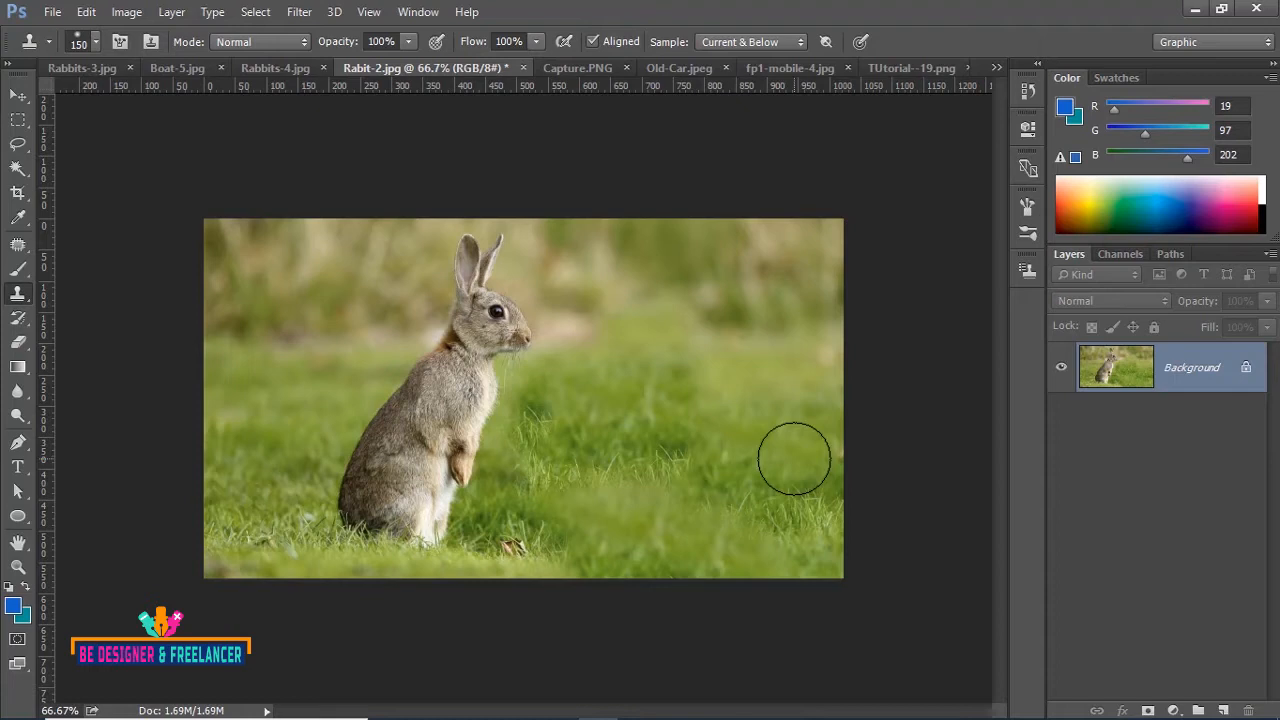
right_click(19, 297)
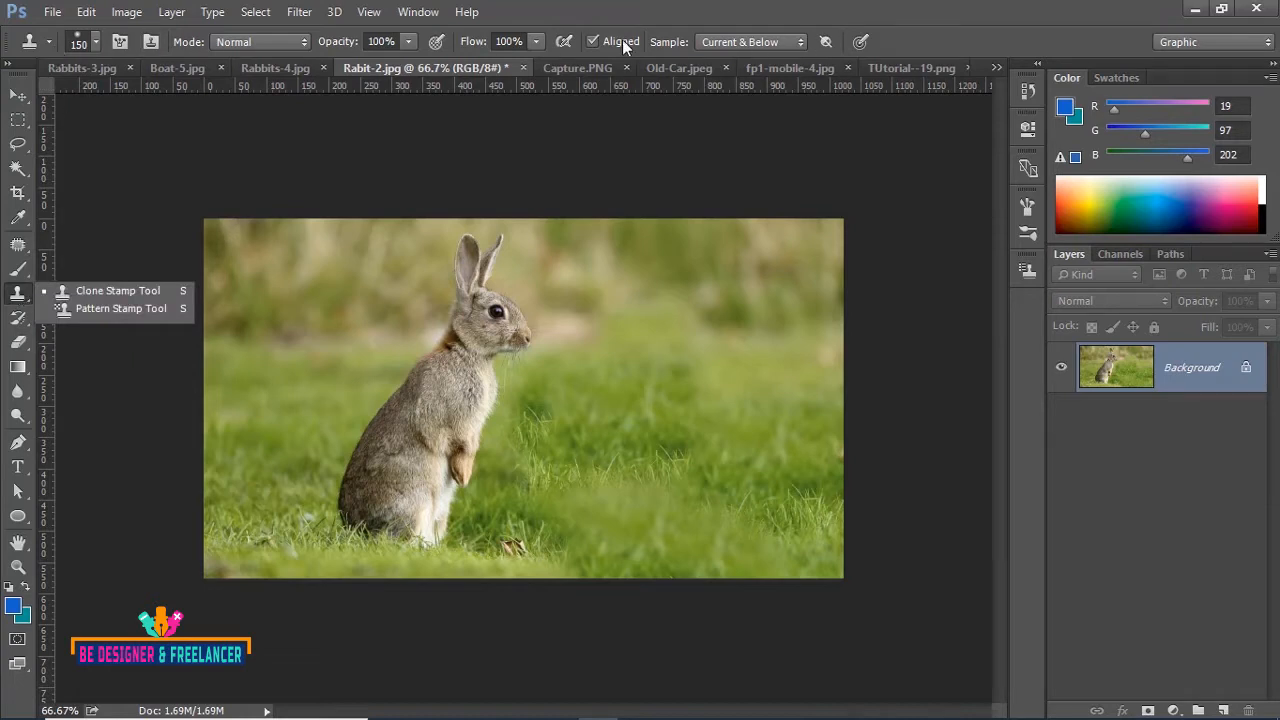
left_click(95, 45)
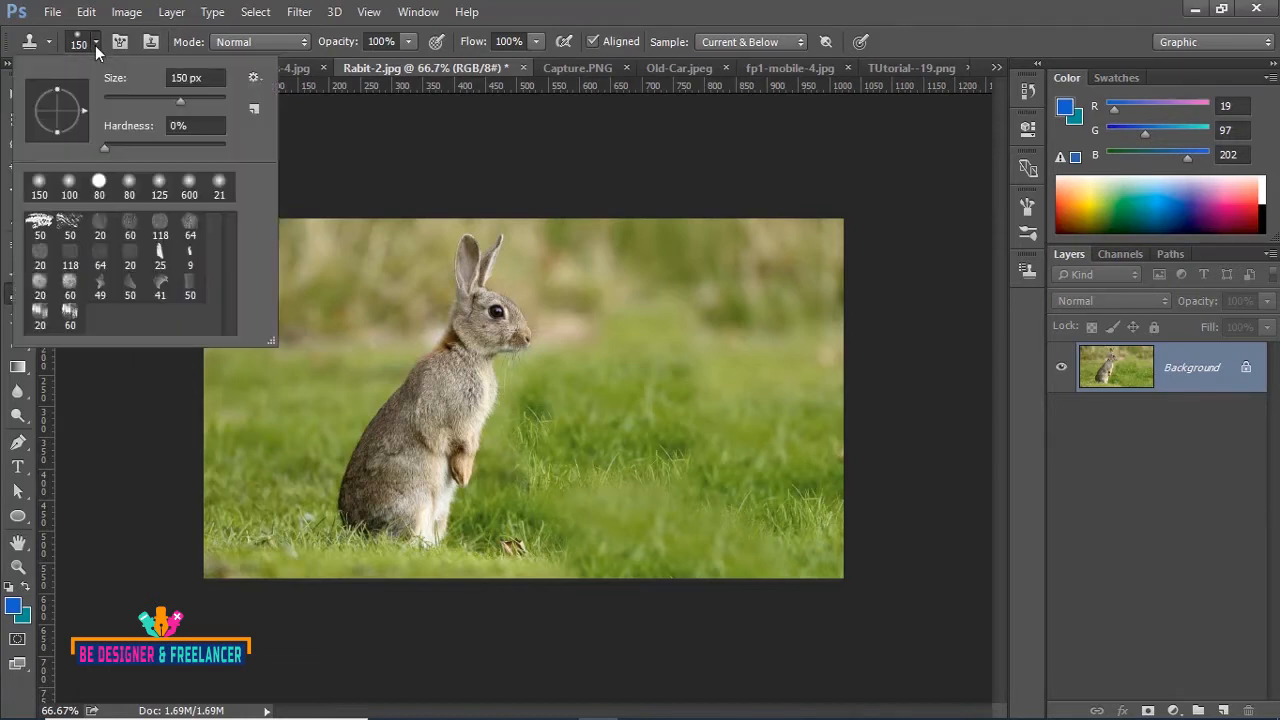
left_click(95, 45)
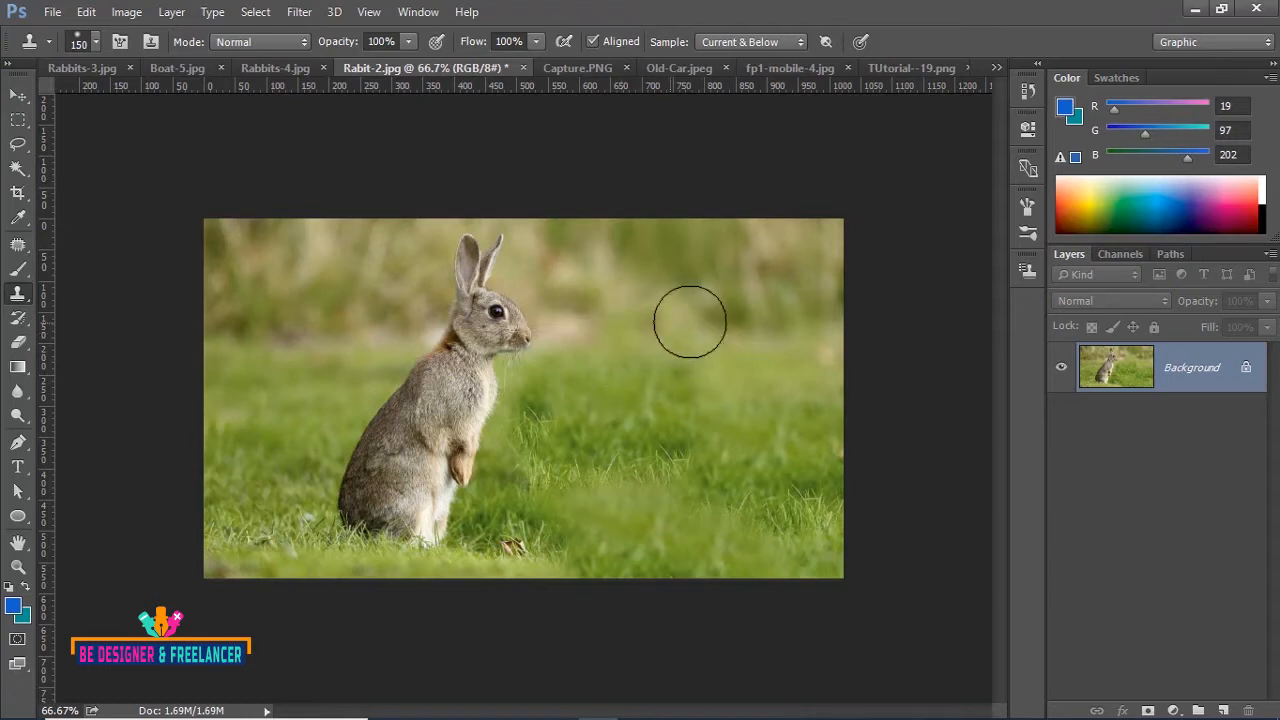
- Adjust the Clone Stamp brush size by eye, ending at 390 px
left_click(95, 45)
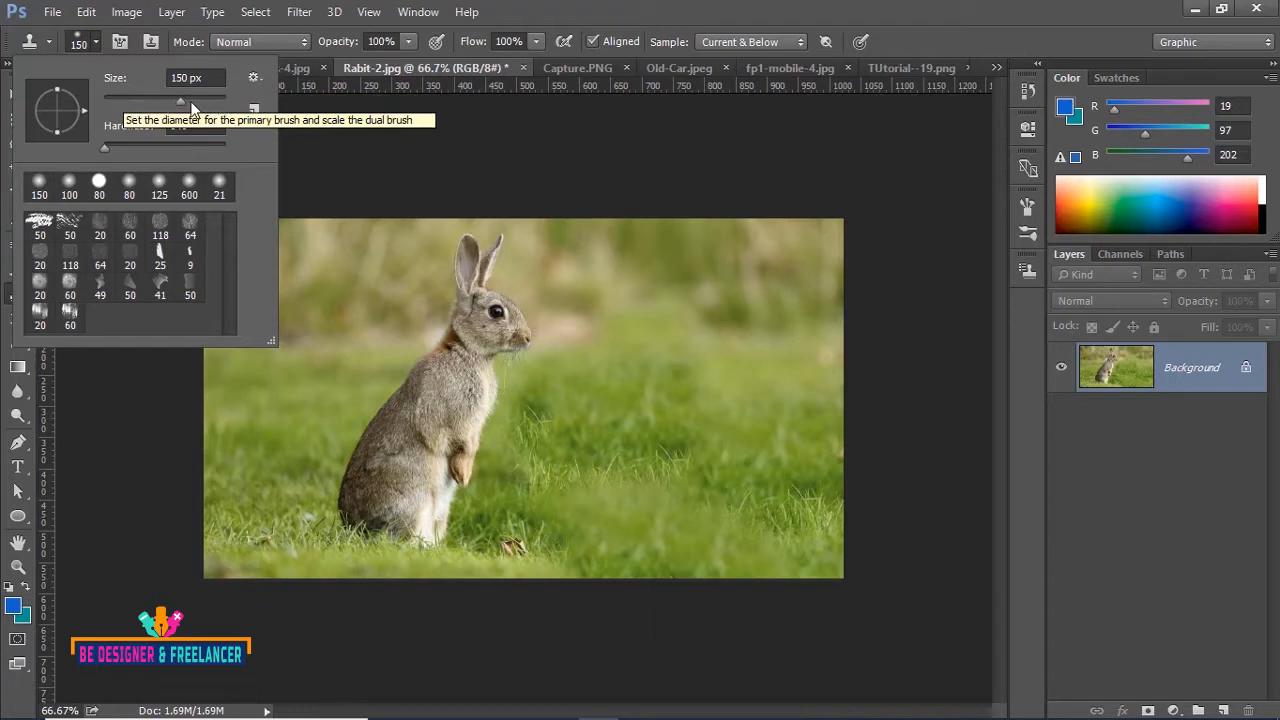
left_click_drag(183, 101, 121, 102)
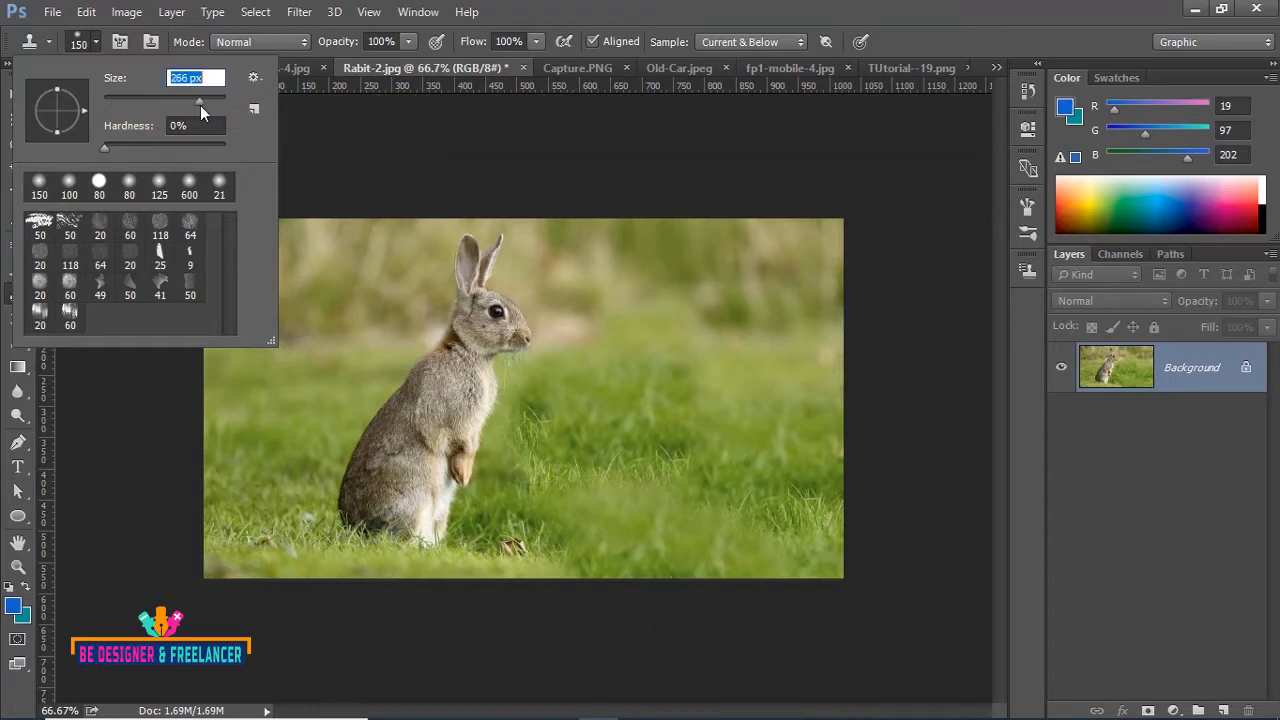
left_click_drag(202, 105, 118, 104)
left_click_drag(115, 102, 117, 101)
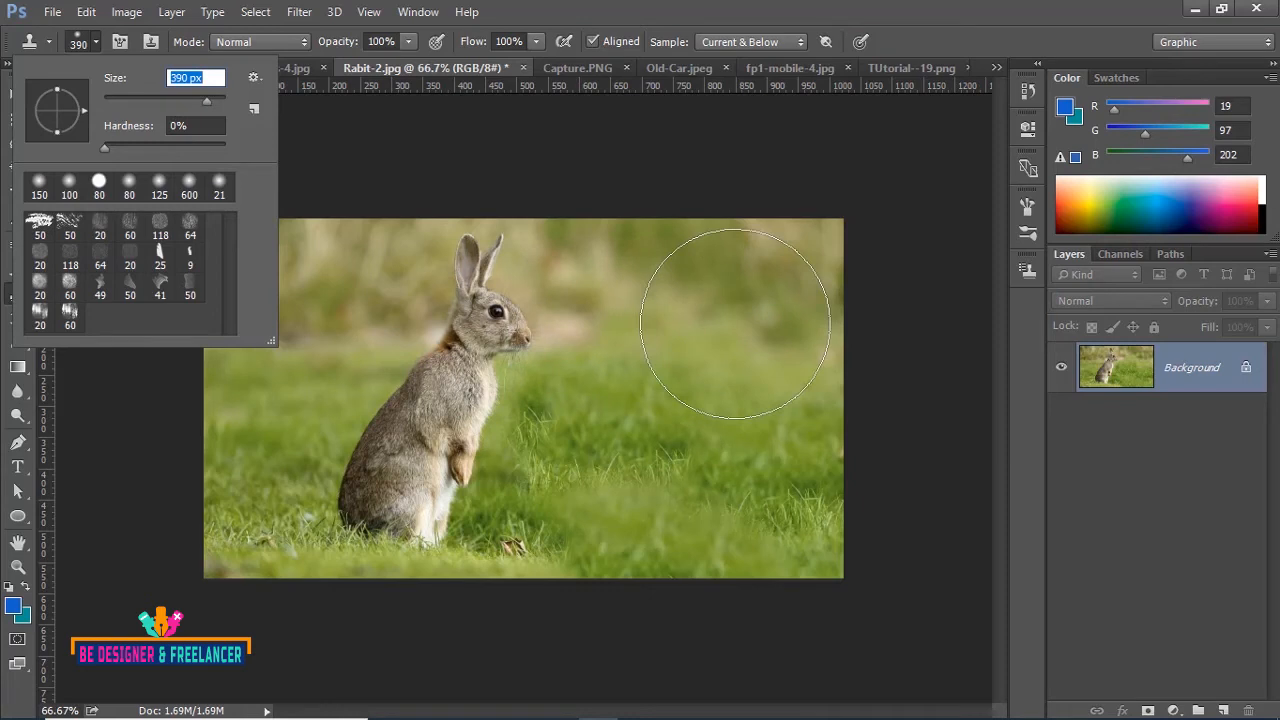
- Enter an exact size of 100 px for the Clone Stamp brush and leave its settings
left_click(199, 77)
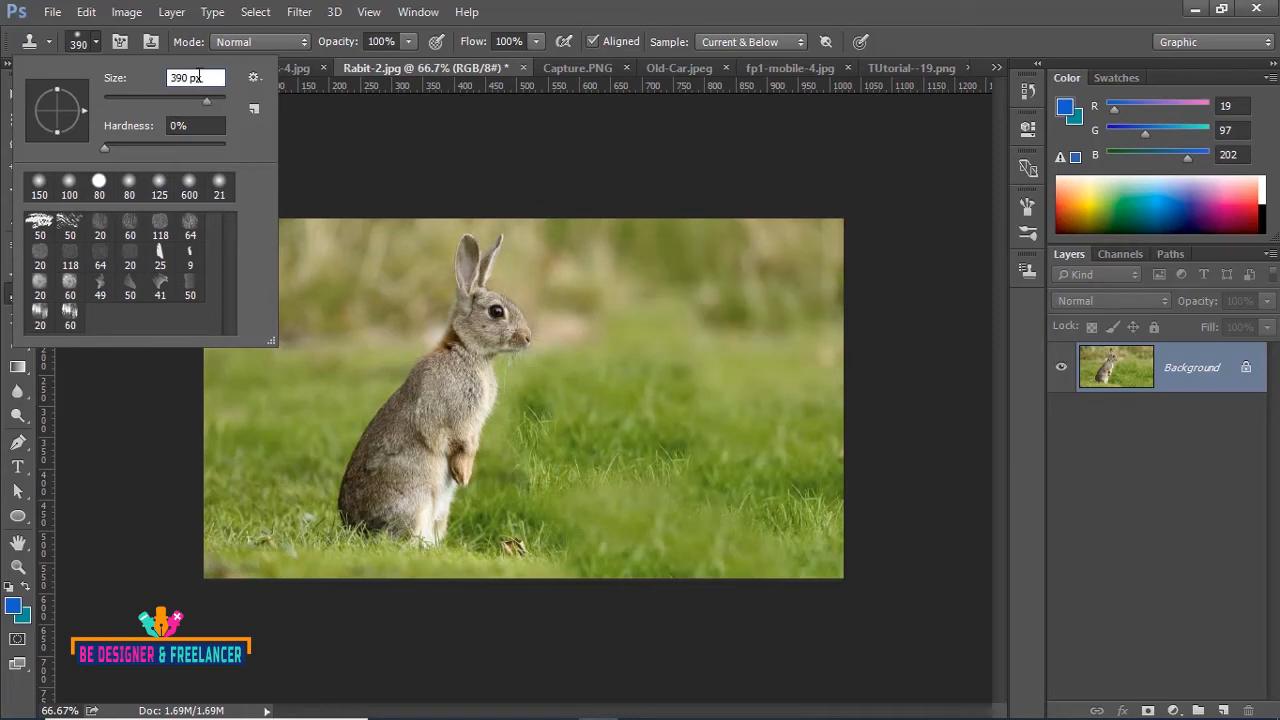
double_click(199, 77)
type("100")
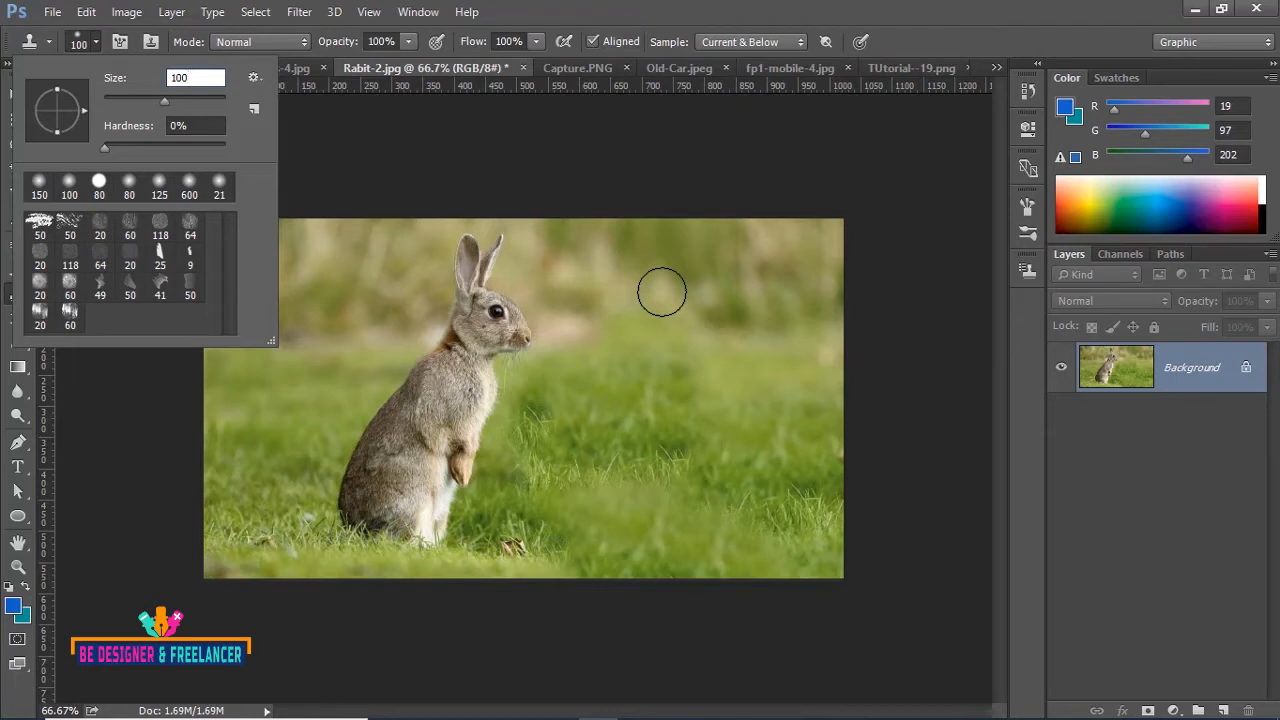
left_click(462, 148)
left_click(462, 148)
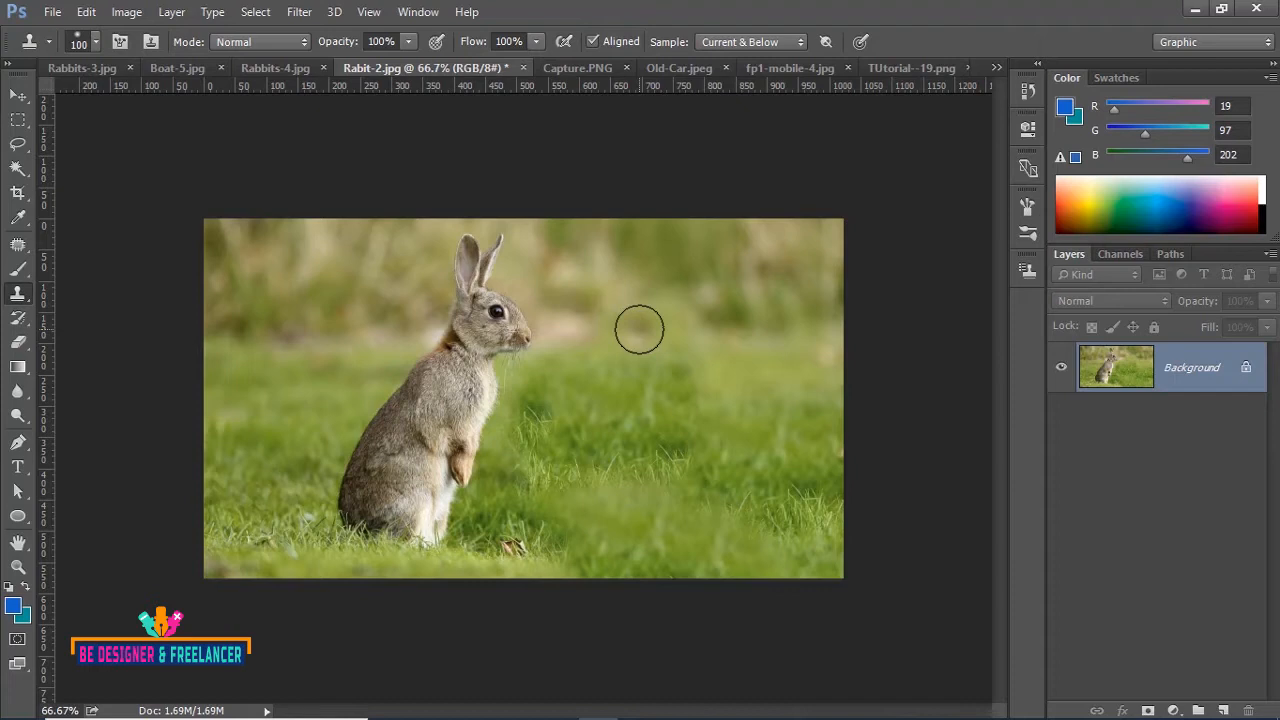
- Shrink the Clone Stamp brush gradually to 10 px
key("bracketleft")
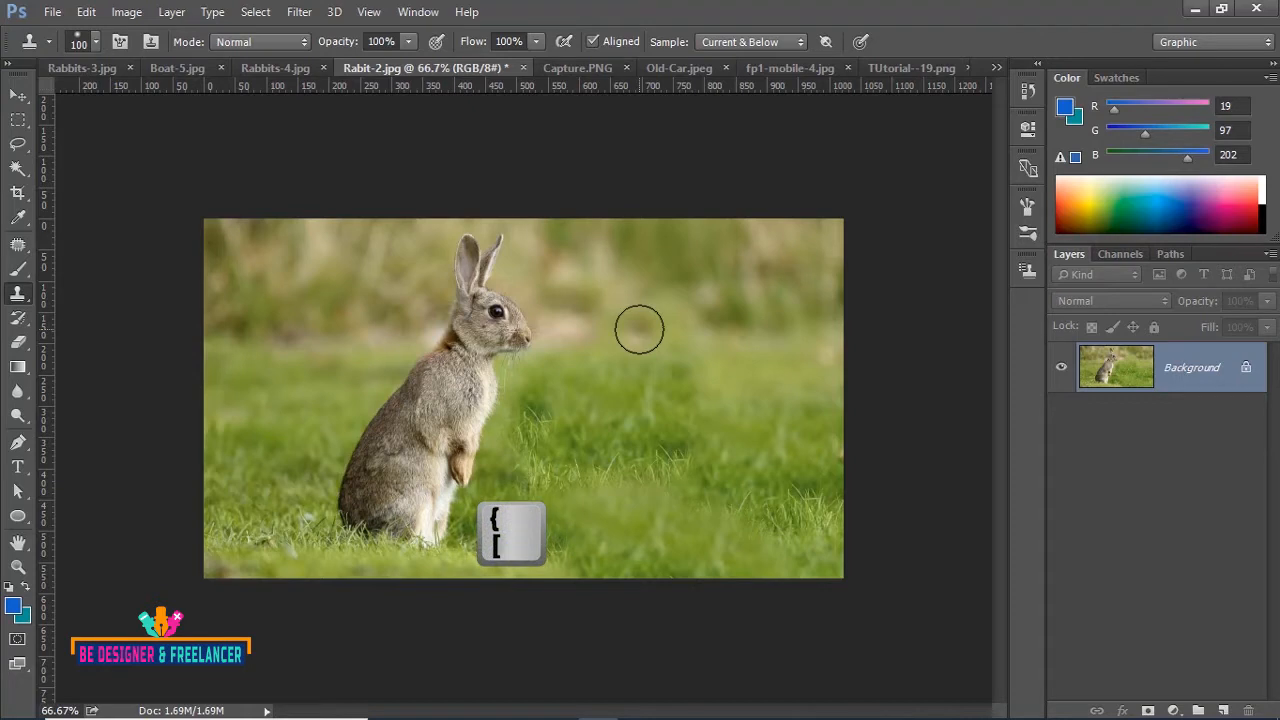
key("bracketleft")
key("bracketleft")
key("bracketleft")
key("bracketleft")
key("bracketleft")
key("bracketleft")
key("bracketleft")
key("bracketleft")
key("bracketleft")
key("bracketleft")
key("bracketleft")
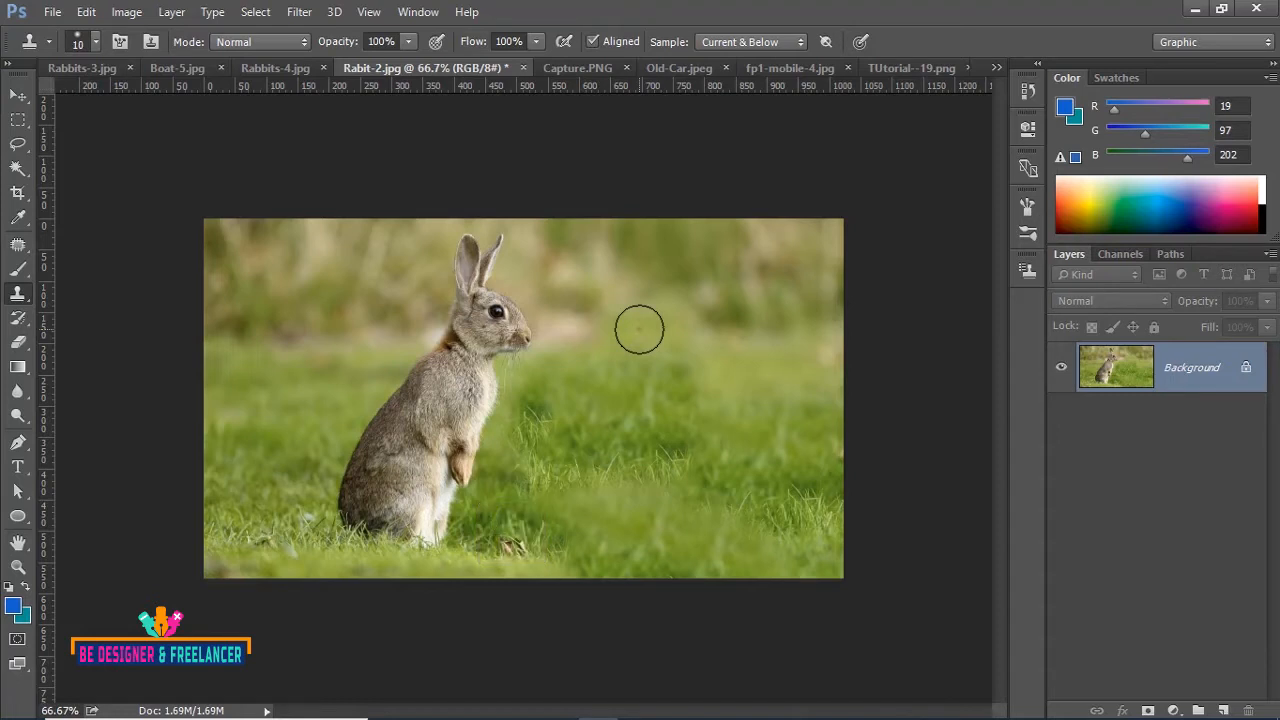
- Enlarge the Clone Stamp brush gradually to 500 px
key("bracketright")
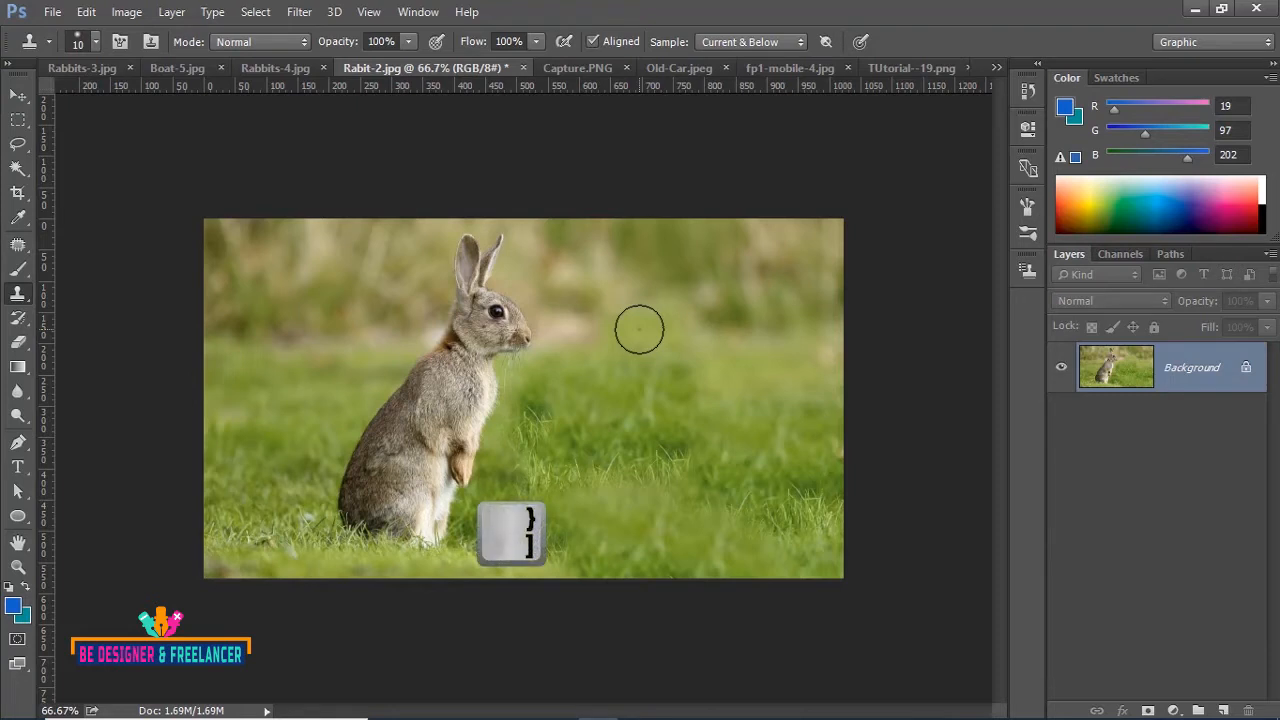
key("bracketright")
key("bracketright")
key("bracketright")
key("bracketright")
key("bracketright")
key("bracketright")
key("bracketright")
key("bracketright")
key("bracketright")
key("bracketright")
key("bracketright")
key("bracketright")
key("bracketright")
key("bracketright")
key("bracketright")
key("bracketright")
key("bracketright")
left_click(639, 329)
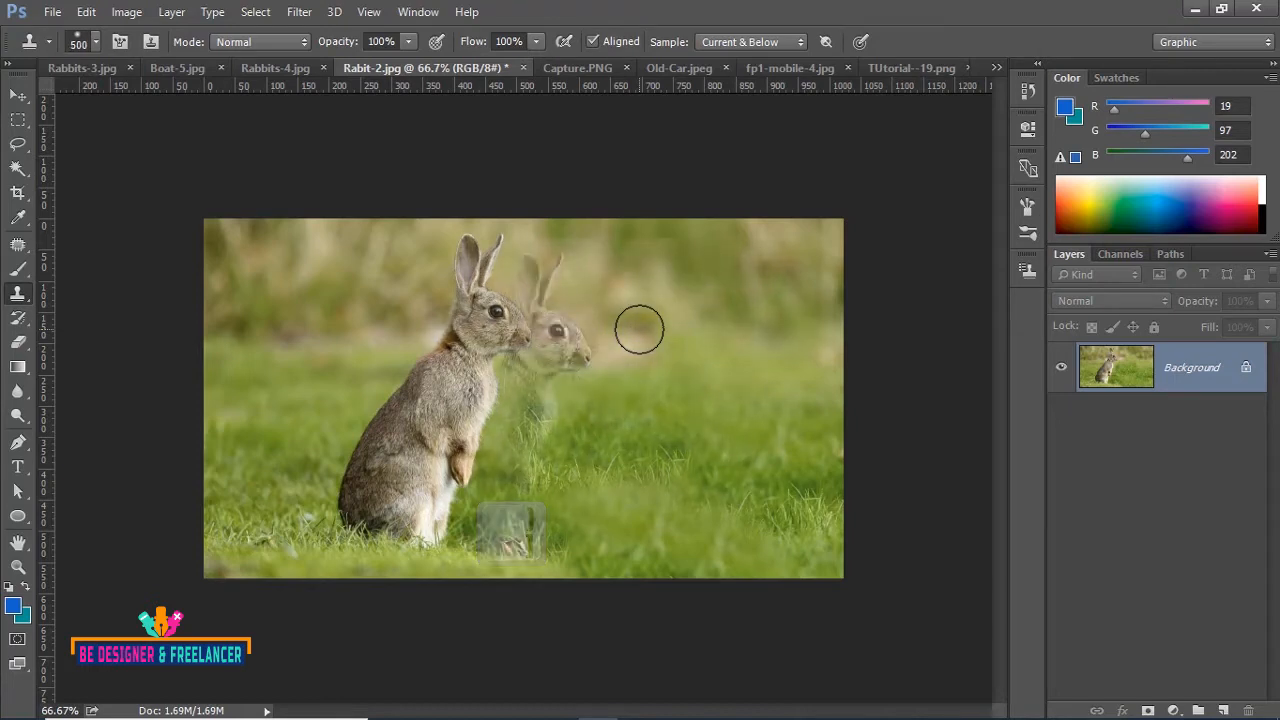
- Reduce the Clone Stamp brush size to 250 px and further to 74 px
key("bracketleft")
key("bracketleft")
key("bracketleft")
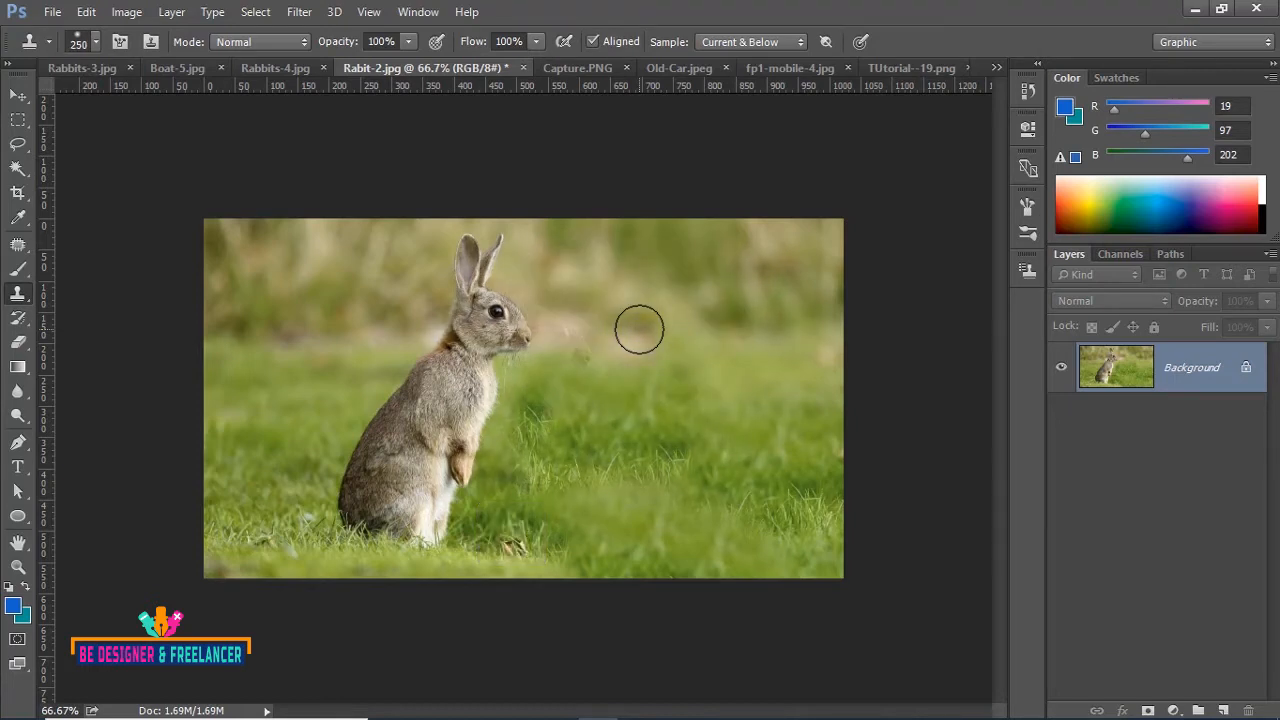
right_click(639, 329)
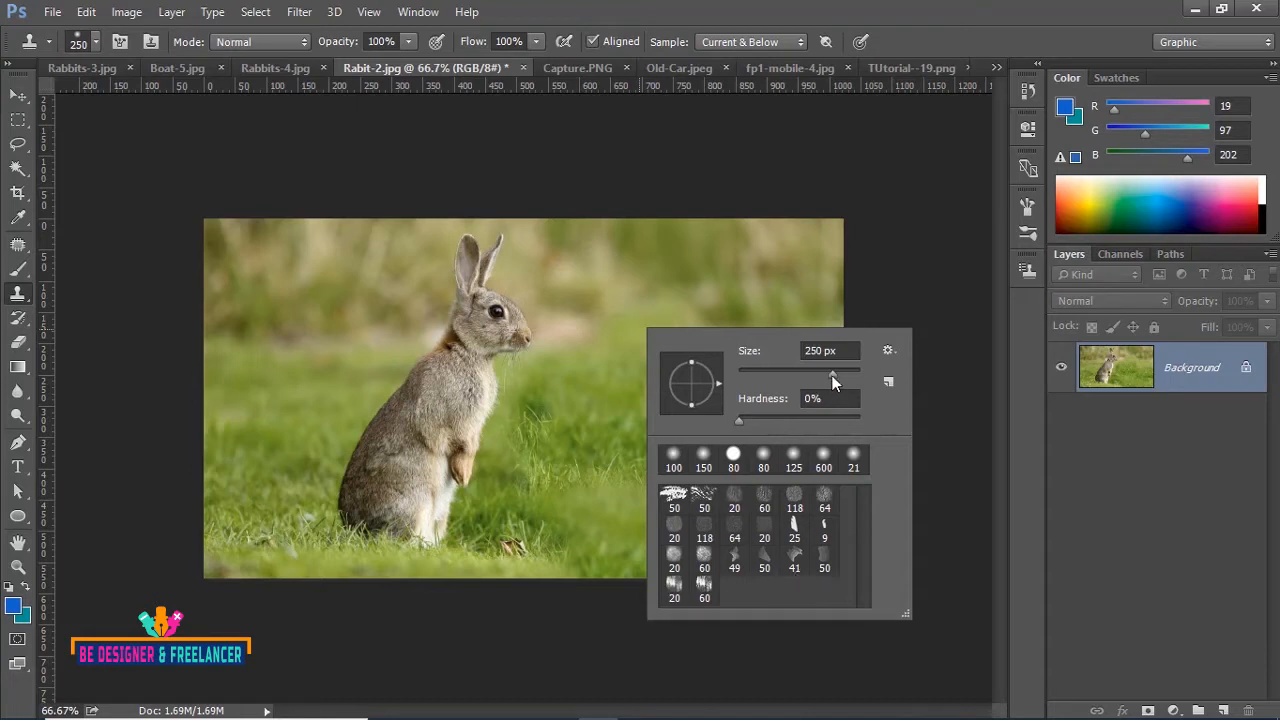
mouse_move(831, 375)
left_mouse_down()
mouse_move(756, 375)
mouse_move(784, 377)
left_mouse_up()
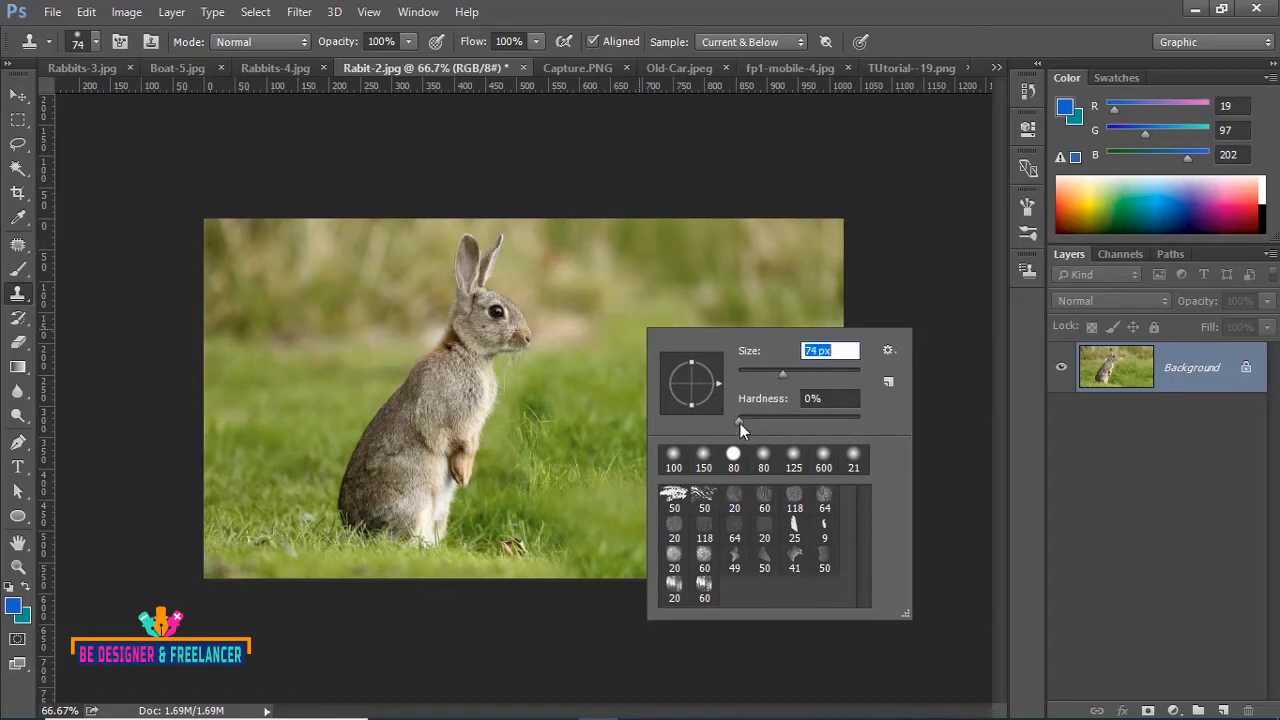
- Try the brush hardness at 100% and set it back to 0%
left_click(95, 44)
left_click(95, 44)
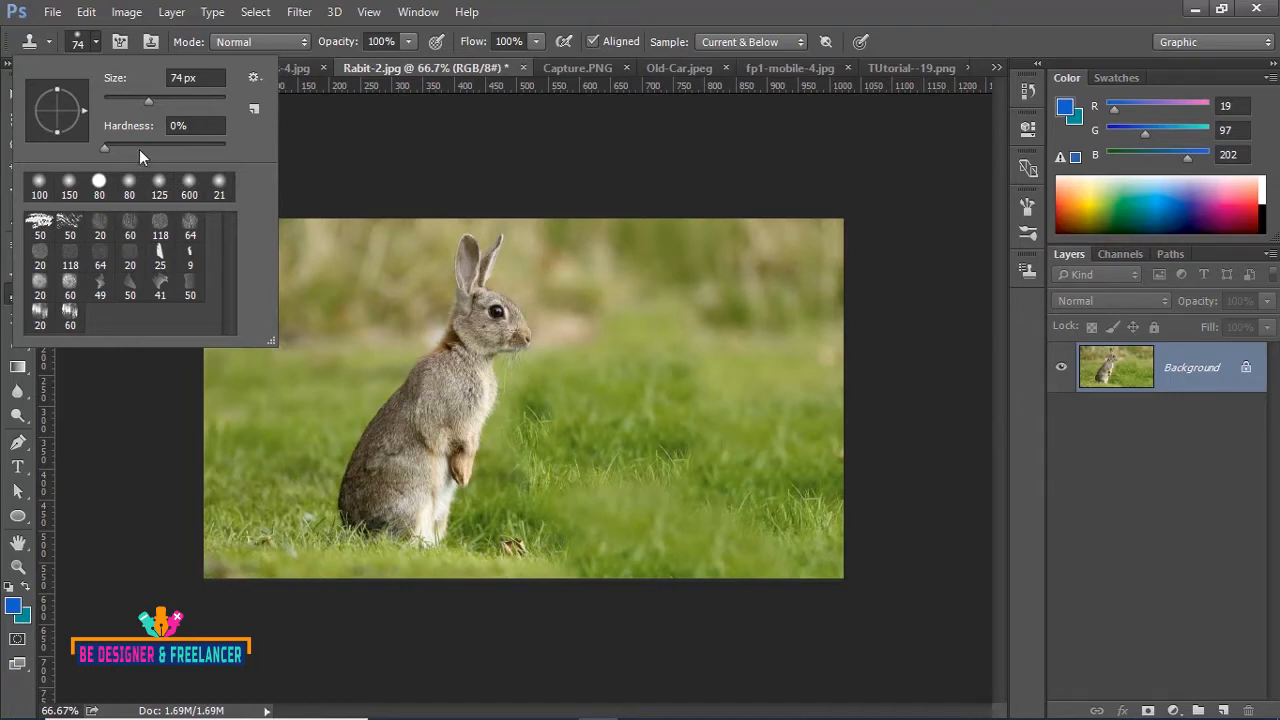
left_click_drag(104, 147, 220, 147)
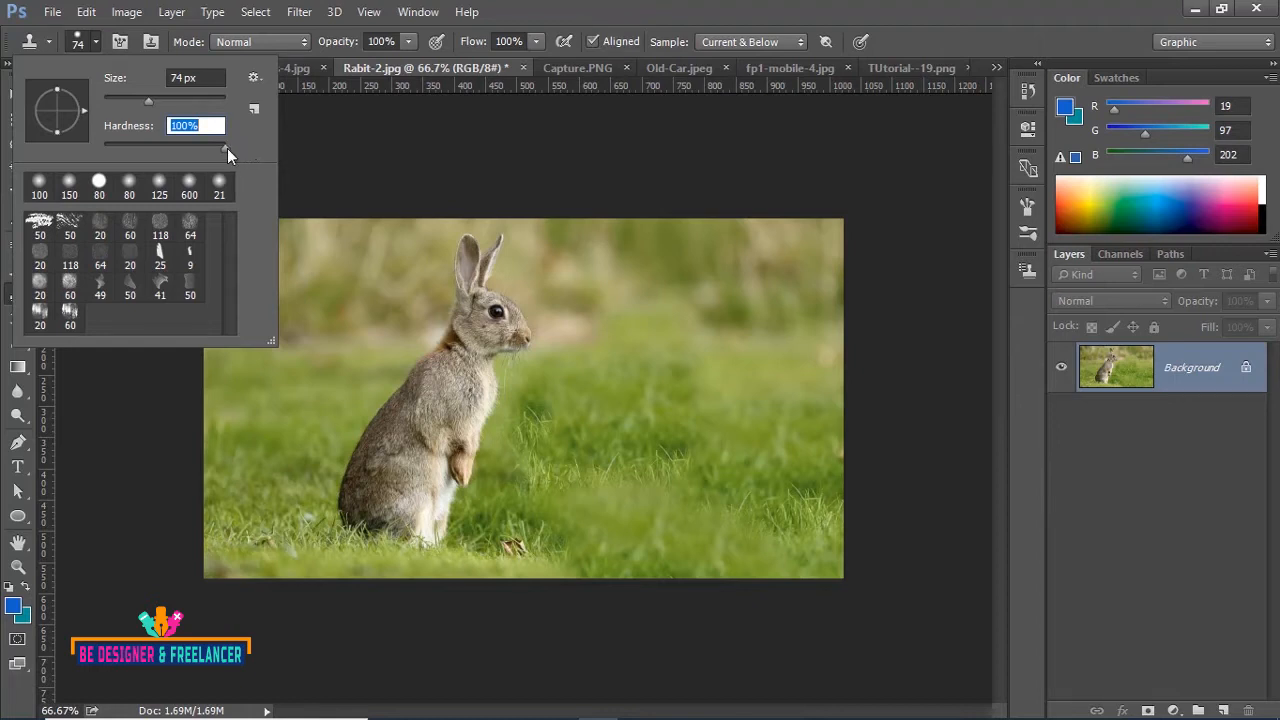
left_click_drag(227, 148, 102, 147)
left_click_drag(108, 151, 270, 154)
mouse_move(223, 148)
left_mouse_down()
mouse_move(94, 131)
mouse_move(240, 146)
left_mouse_up()
type("0")
key("Return")
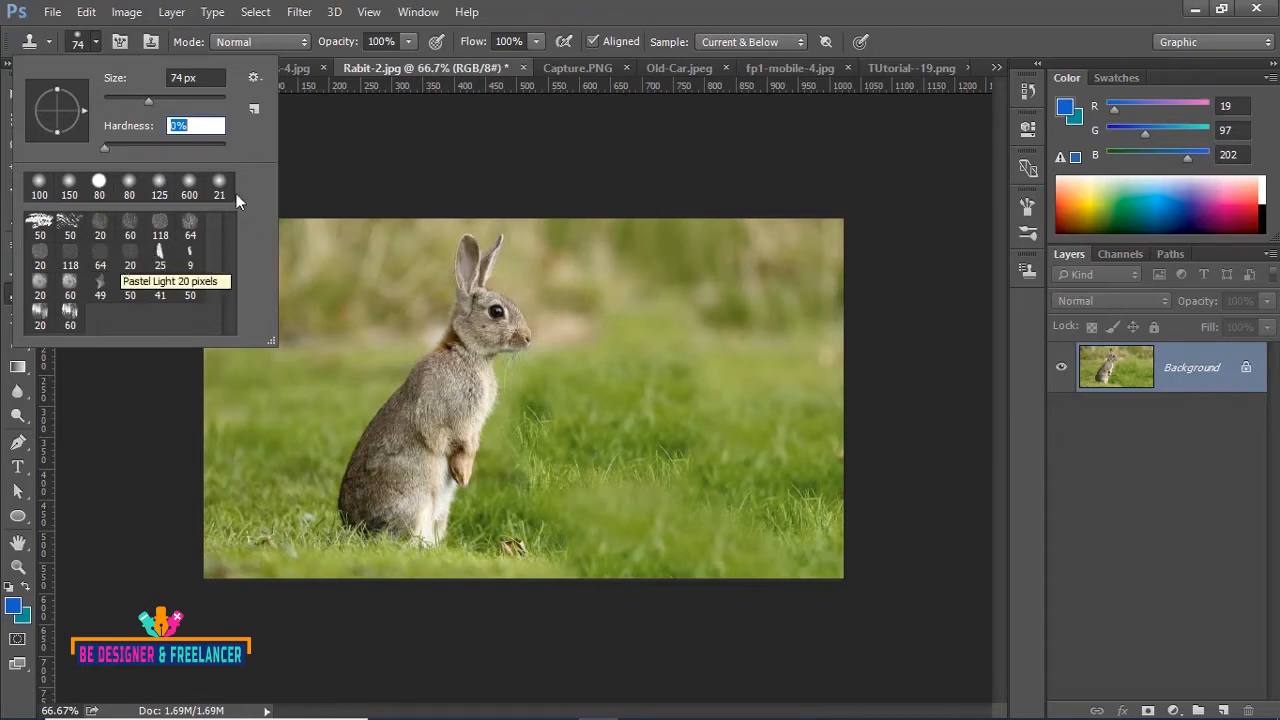
- Replace the current brush presets with the Natural Brushes 2 set
left_click(256, 80)
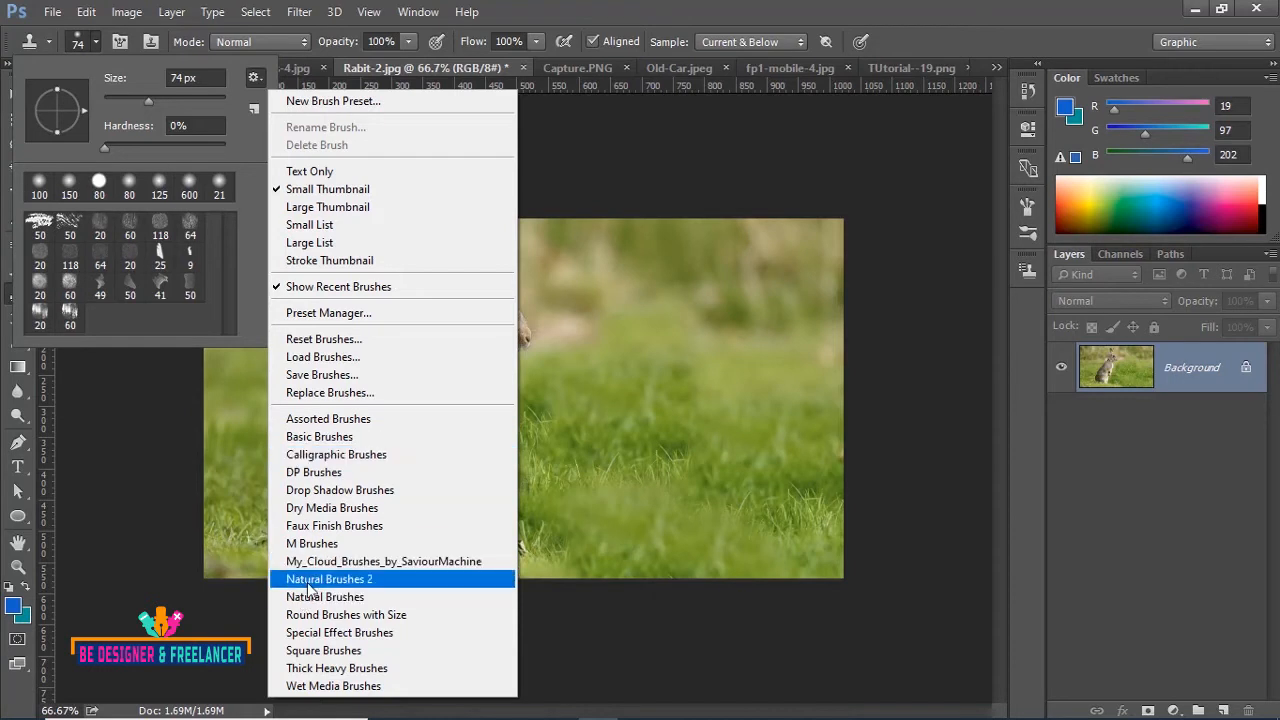
left_click(355, 580)
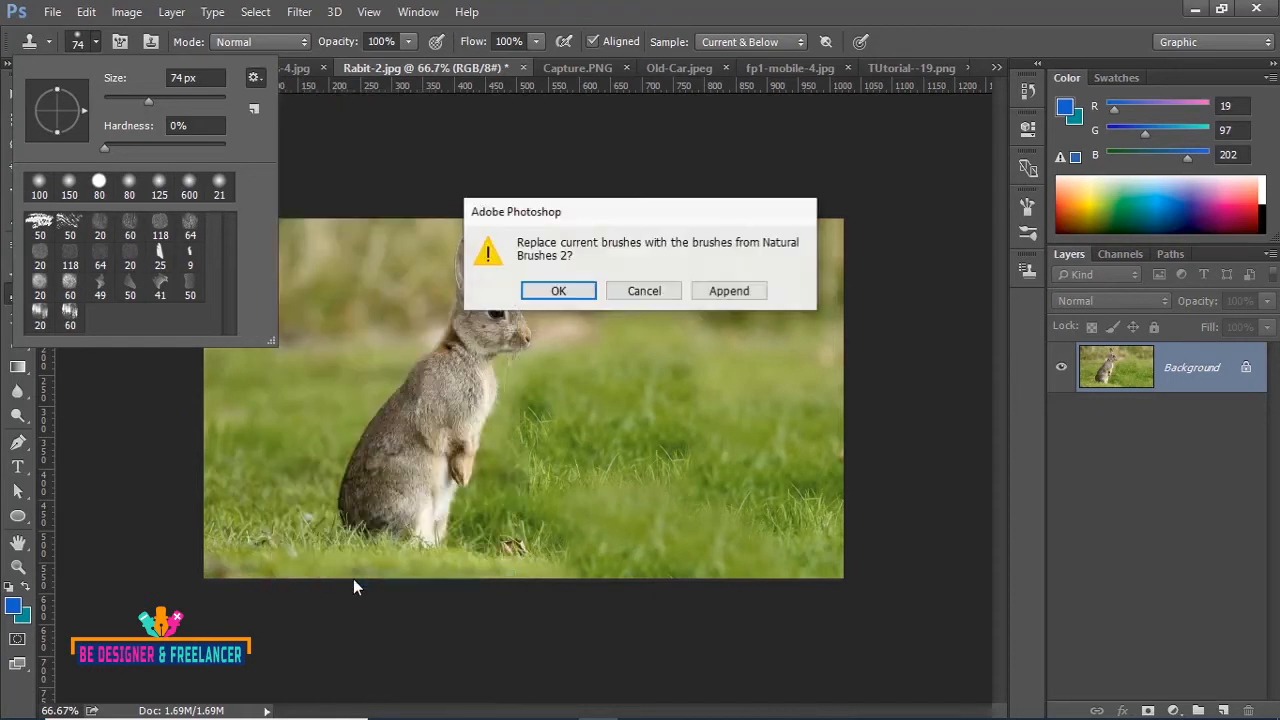
left_click(569, 294)
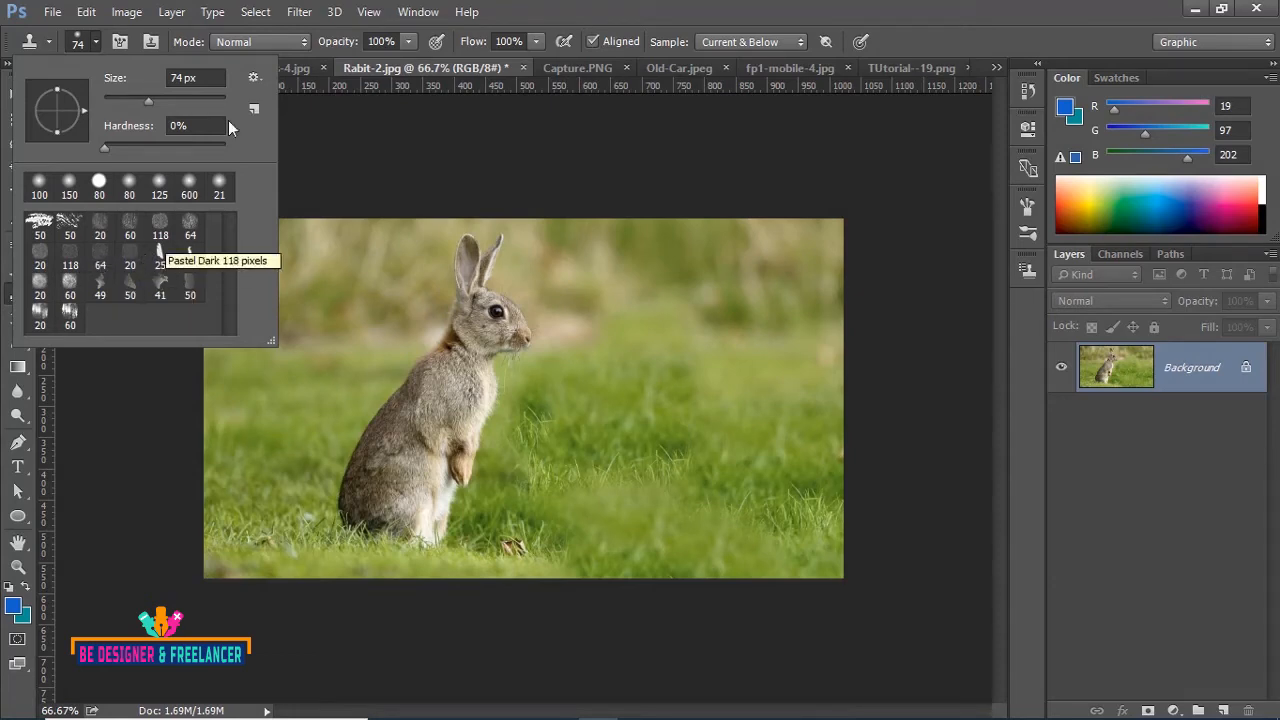
- Replace the current brush presets with the Calligraphic Brushes set
left_click(254, 79)
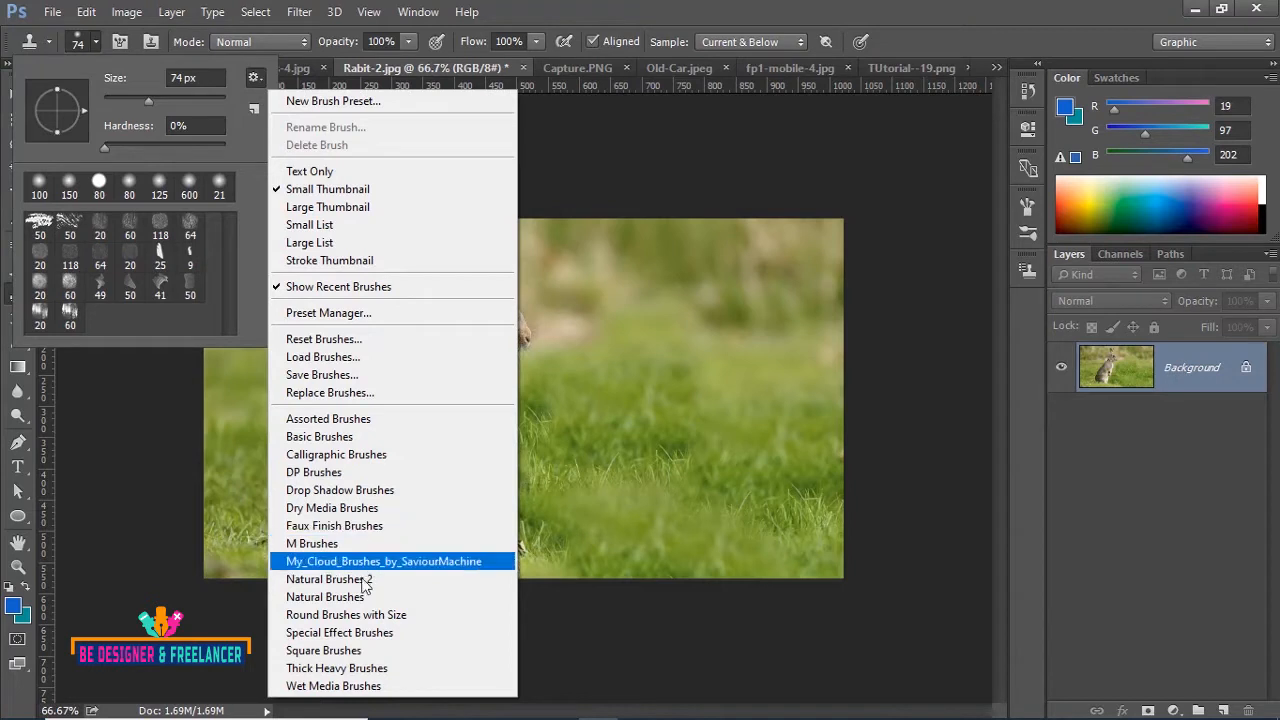
left_click(330, 455)
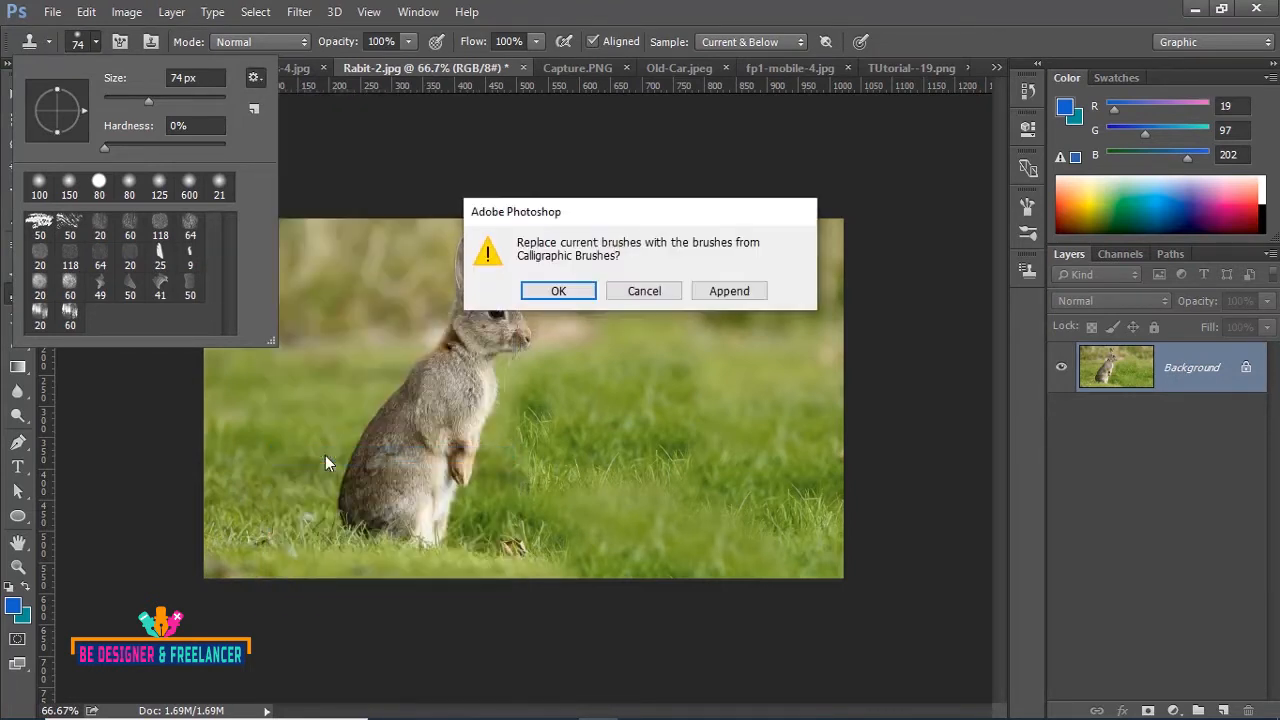
left_click(560, 291)
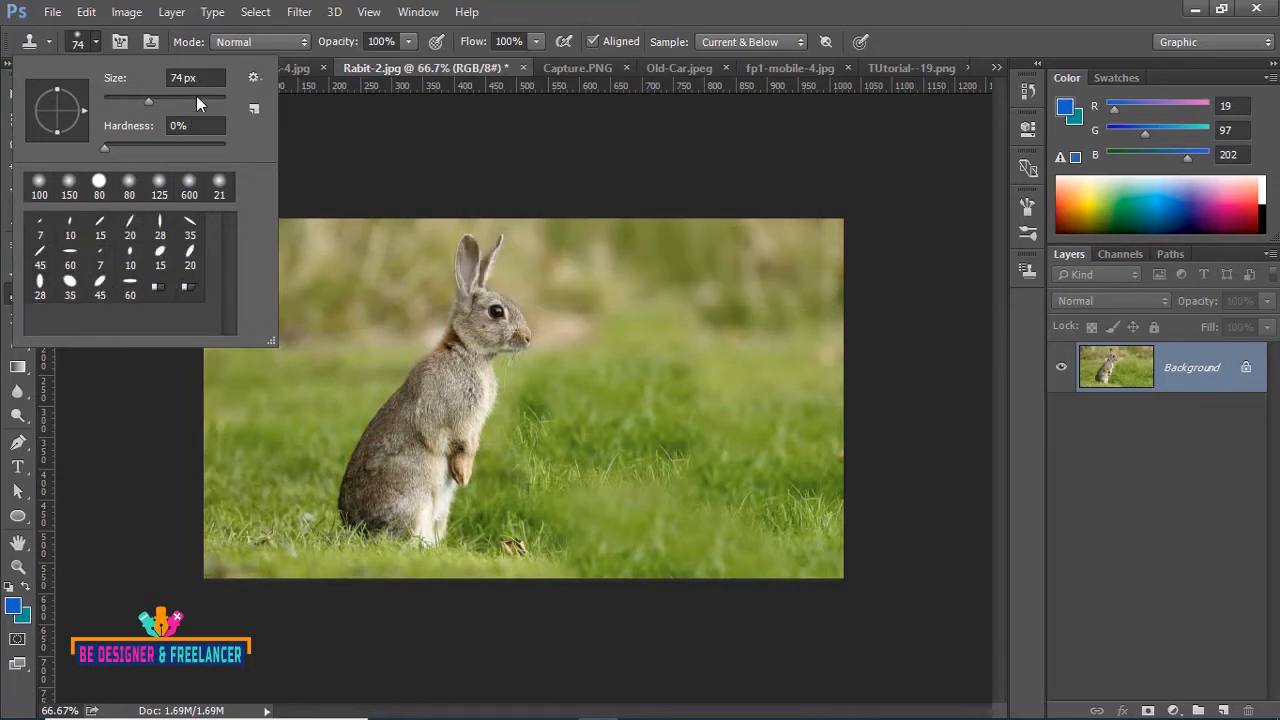
- Review the brush preset options and the Clone Stamp's brush tip settings without changing anything
left_click(254, 78)
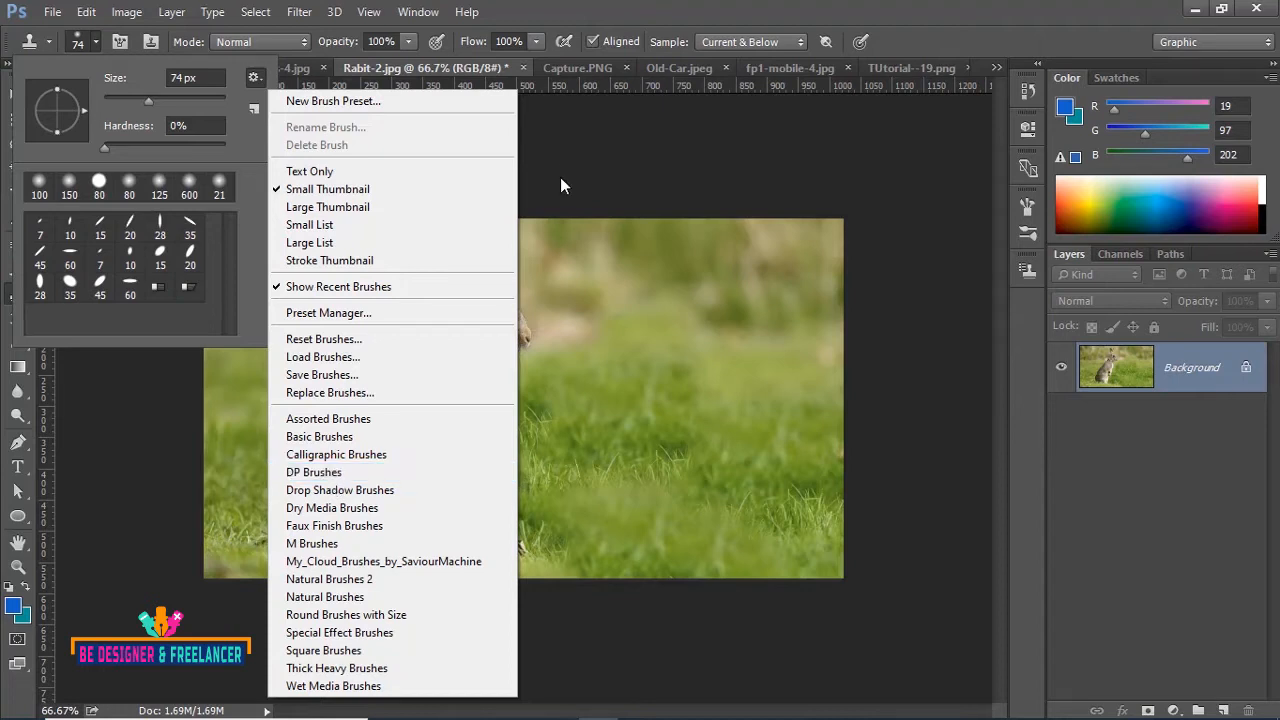
left_click(561, 147)
left_click(561, 147)
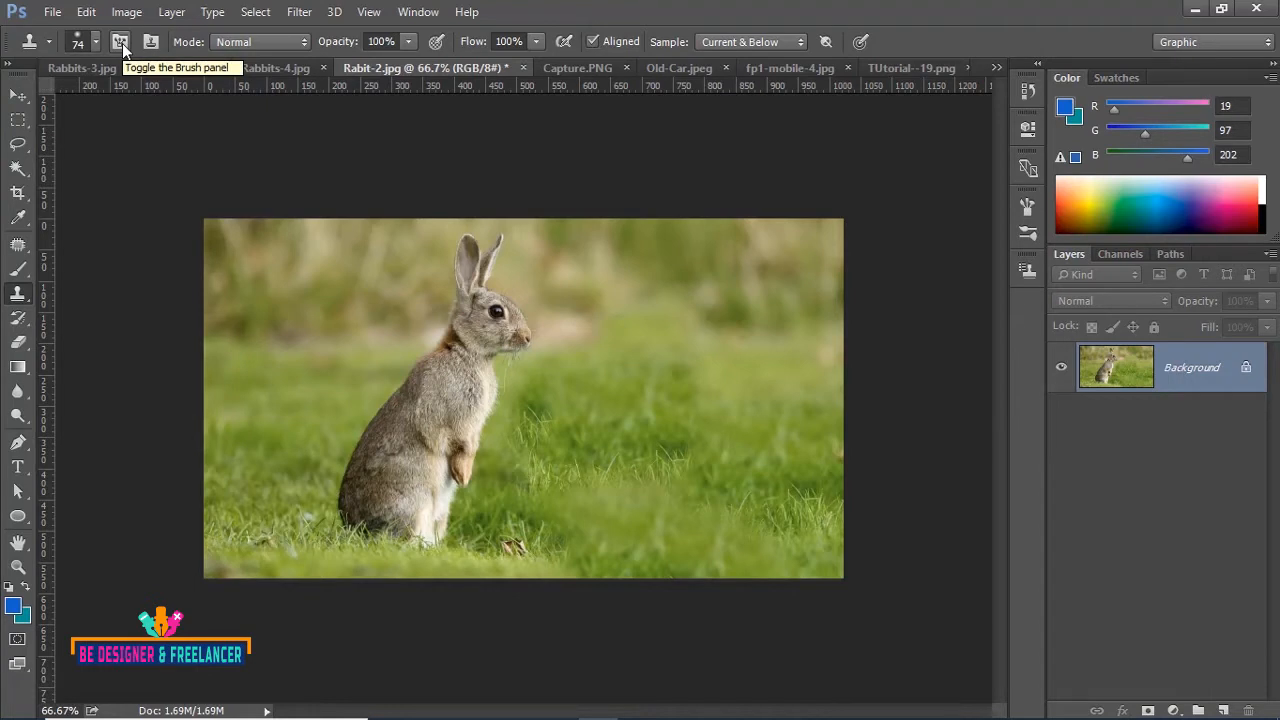
left_click(120, 42)
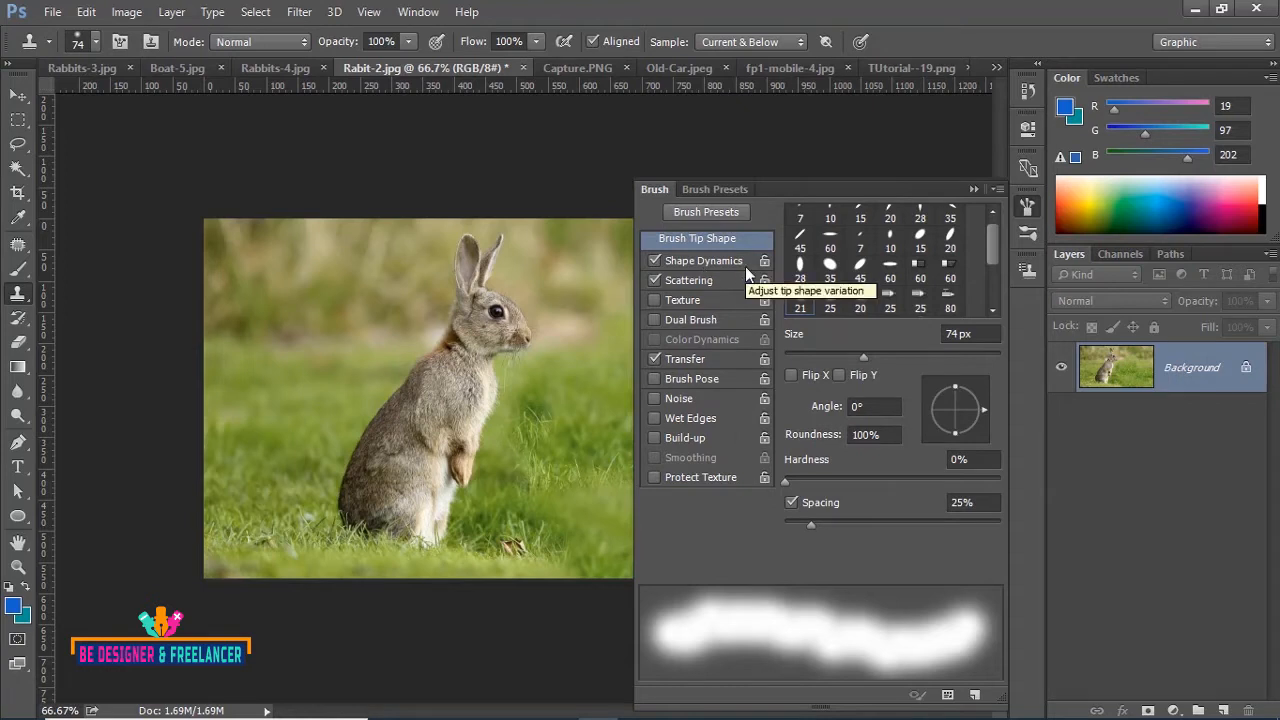
left_click(974, 188)
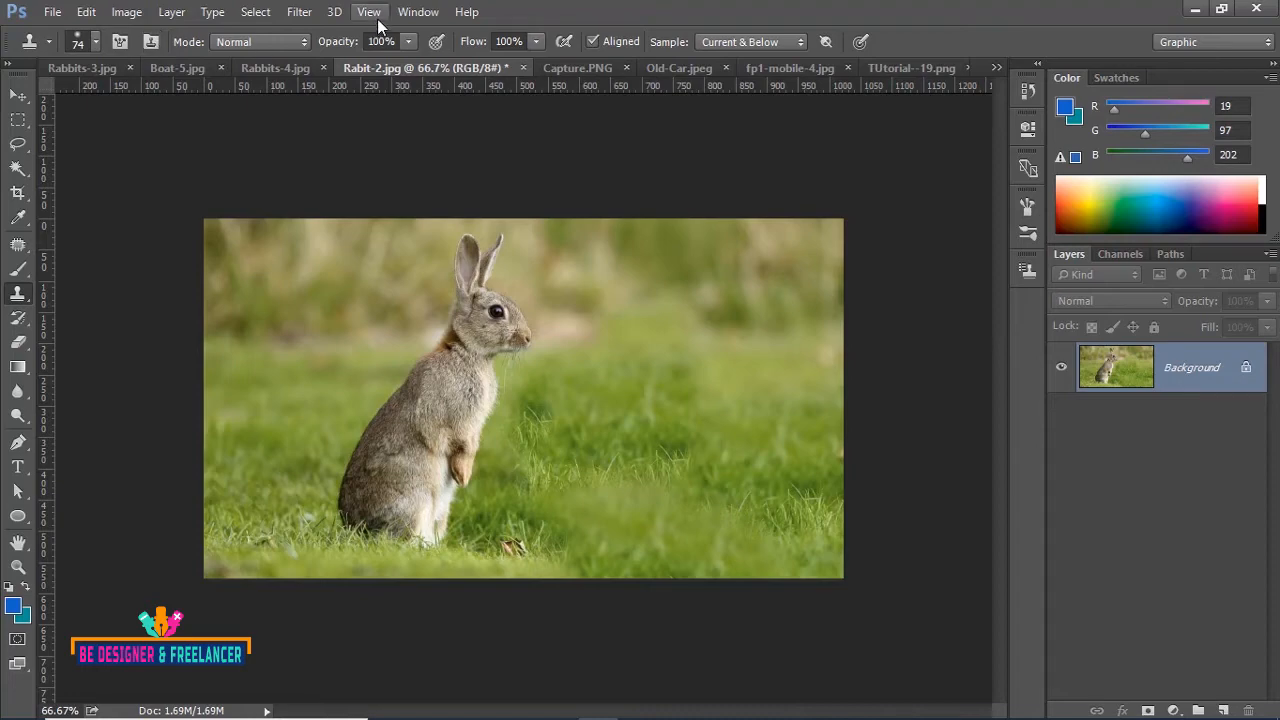
- Show the Clone Source settings and, in fp1-mobile-4.jpg, clone the man's sunglasses and nose into the empty sky beside him using the first source
left_click(412, 14)
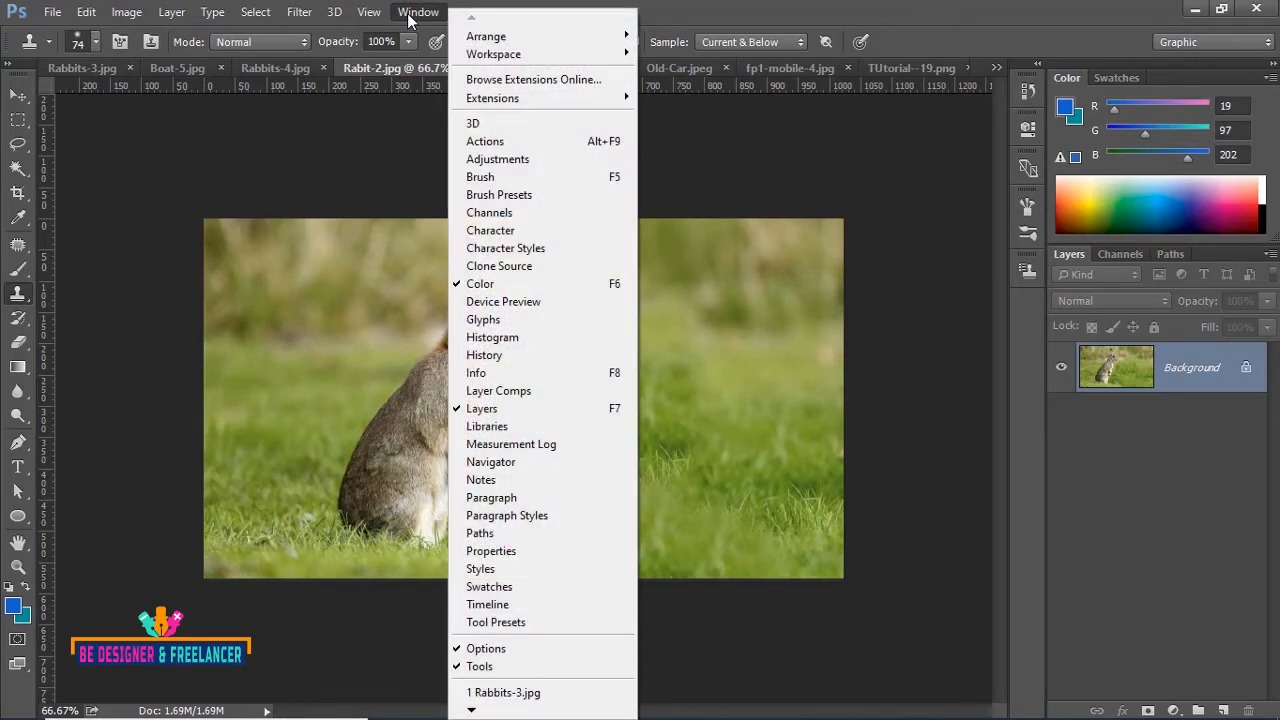
left_click(508, 268)
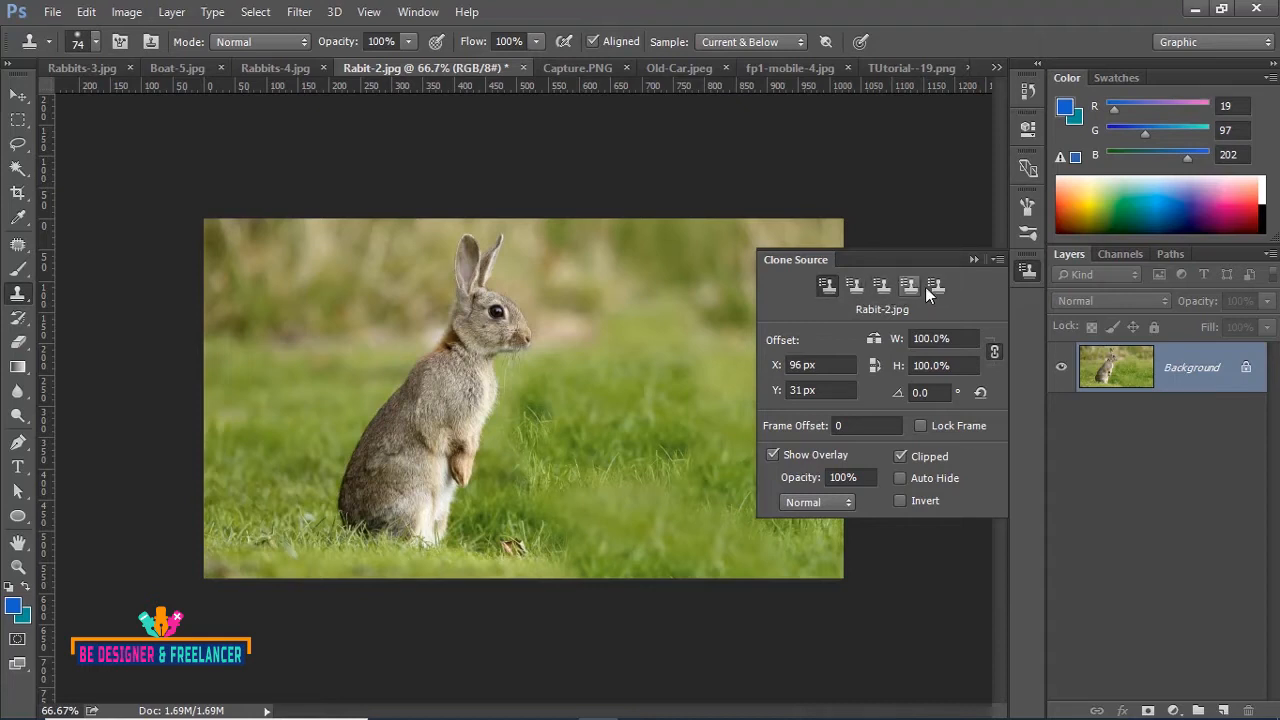
left_click(771, 66)
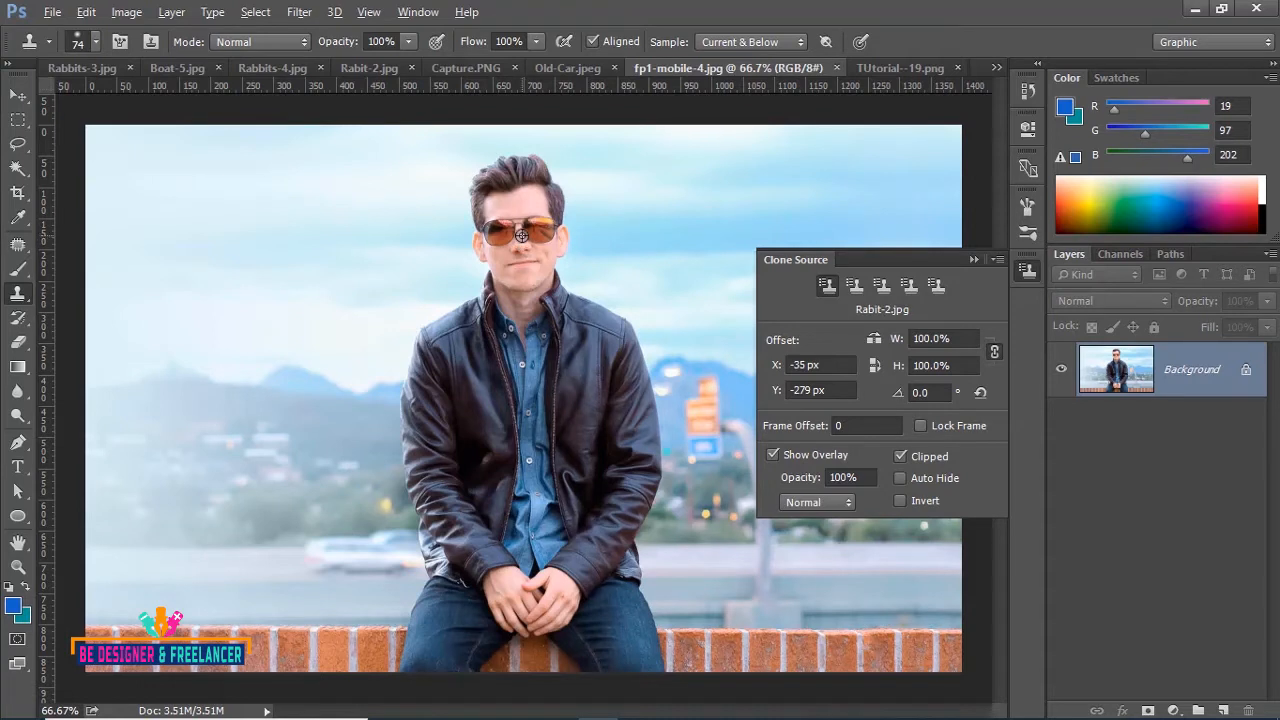
left_click(521, 235, "alt")
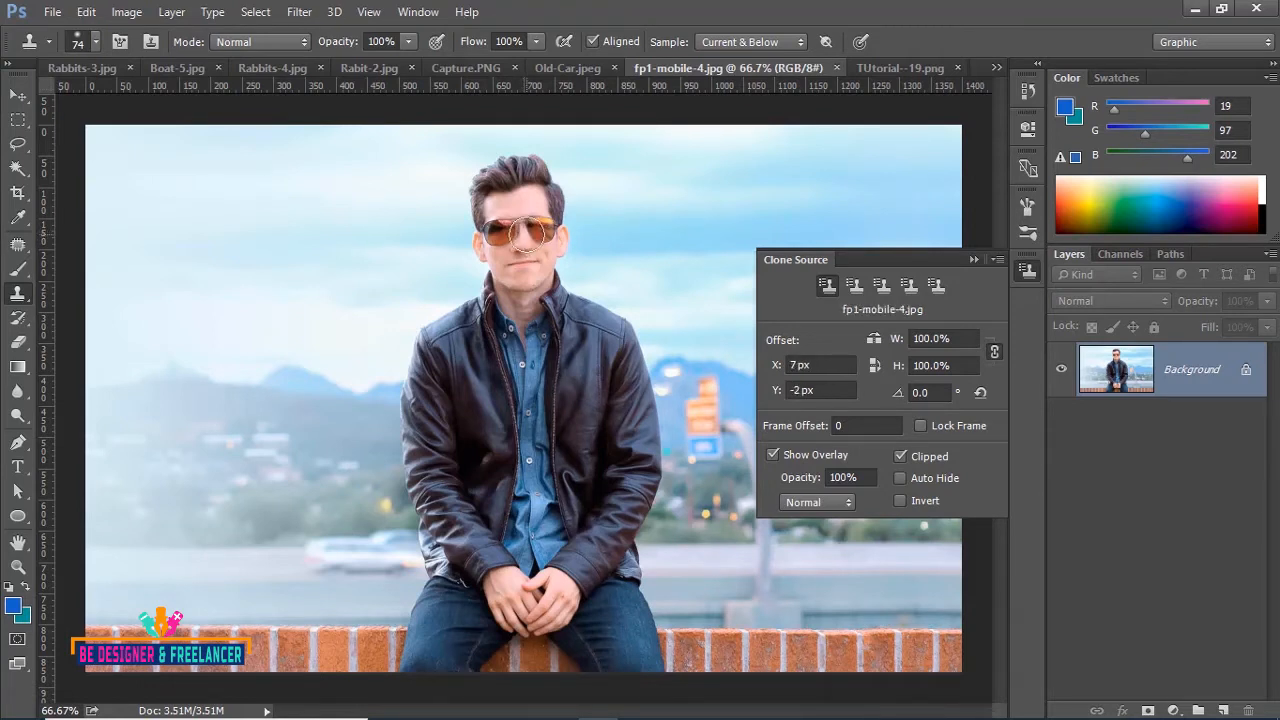
left_click(263, 218)
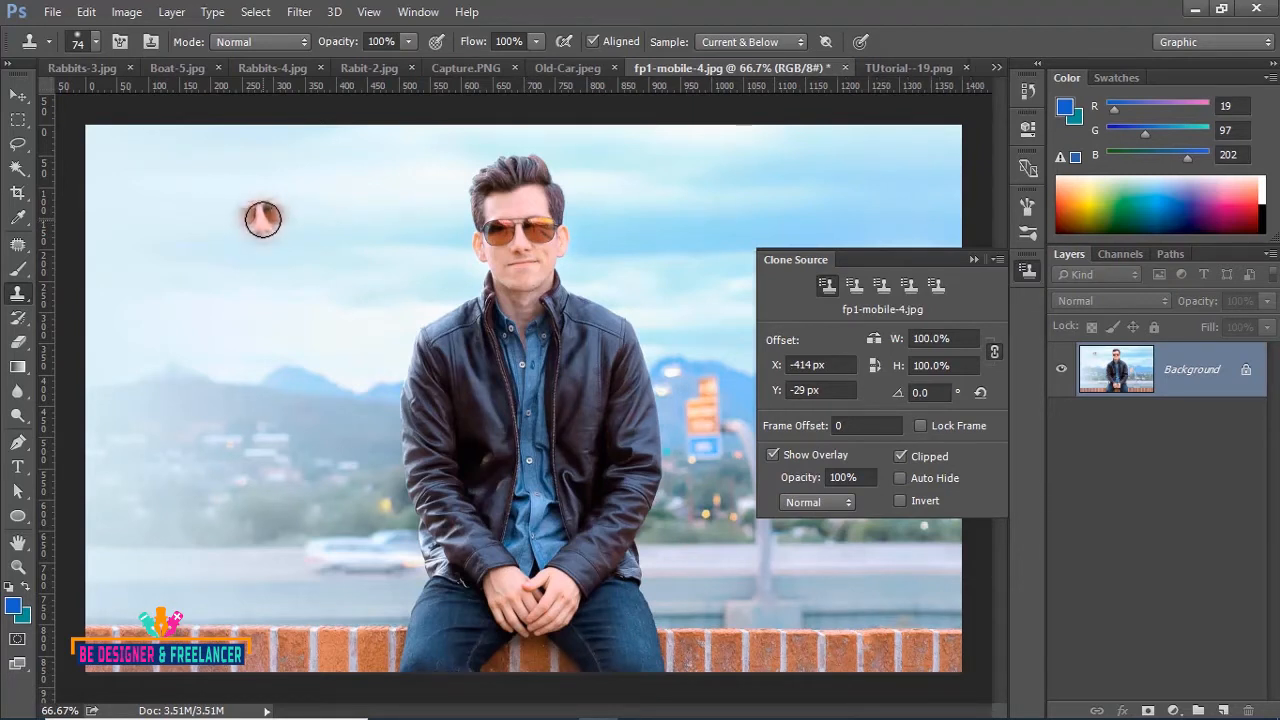
mouse_move(263, 218)
left_mouse_down()
mouse_move(249, 211)
mouse_move(275, 220)
left_mouse_up()
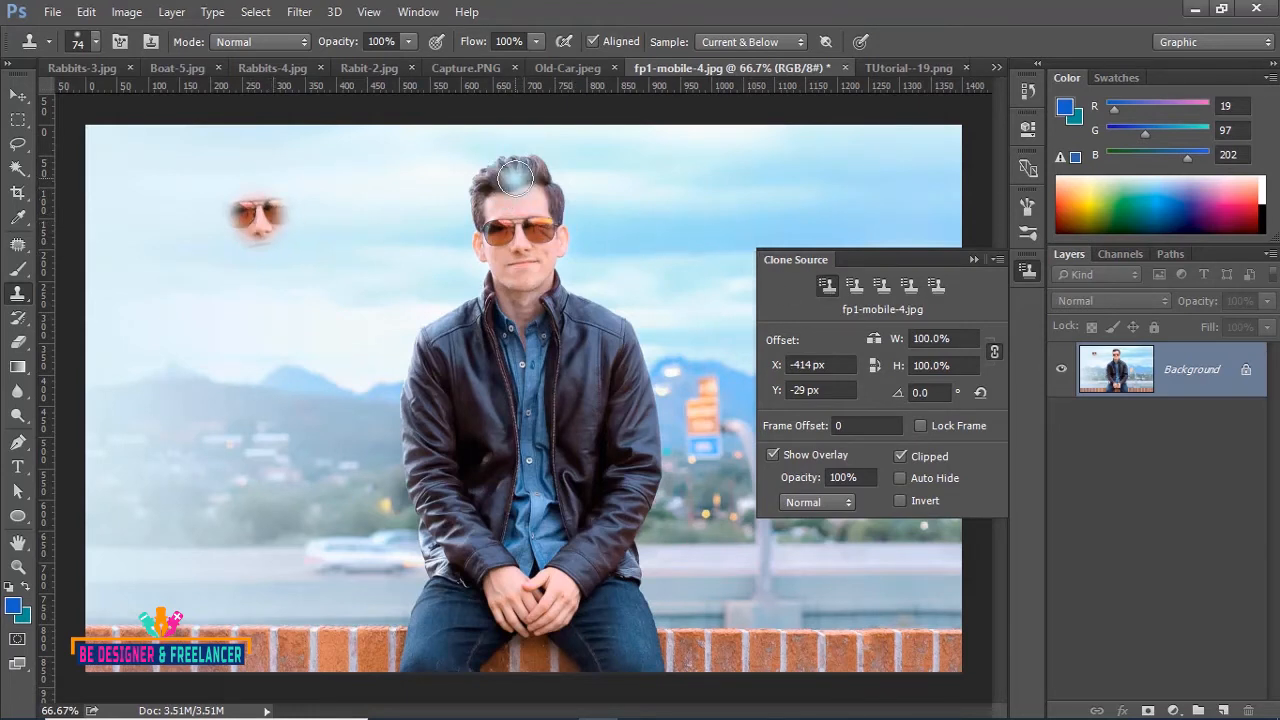
- Set the man's hair as the second clone source and his shirt as the third, stamping each in line with the cloned sunglasses
left_click(856, 287)
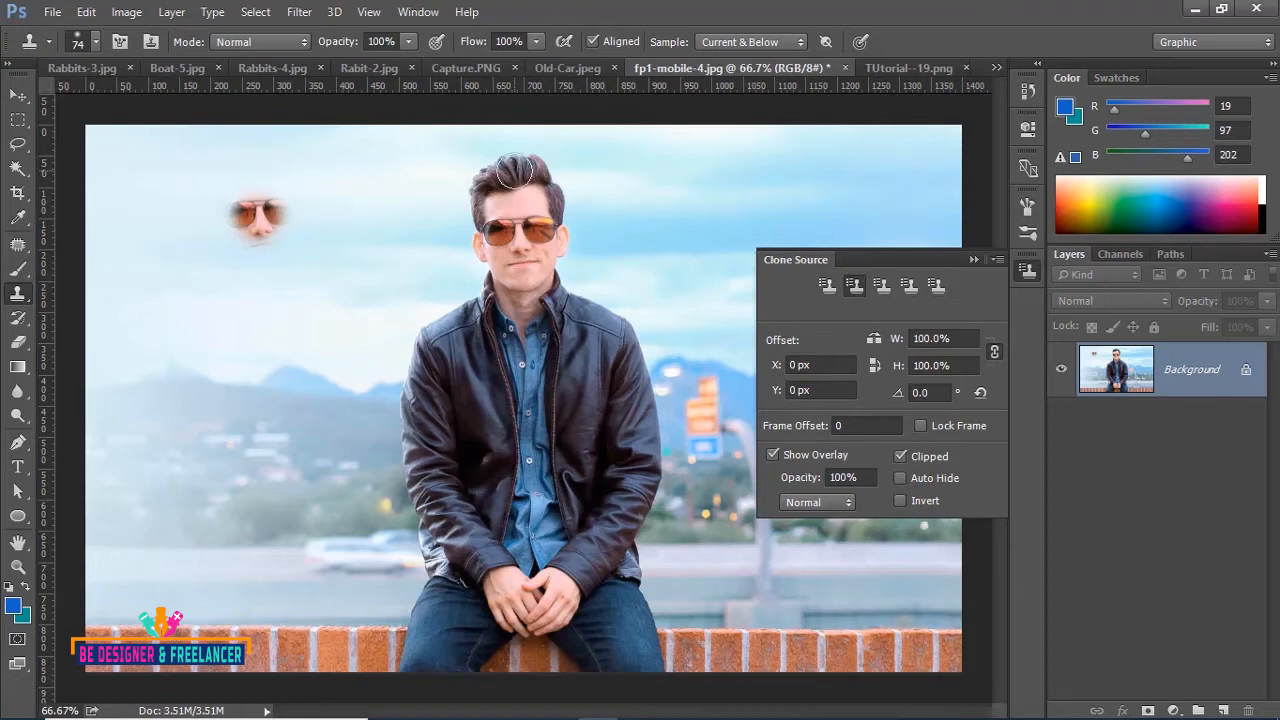
left_click(514, 170, "alt")
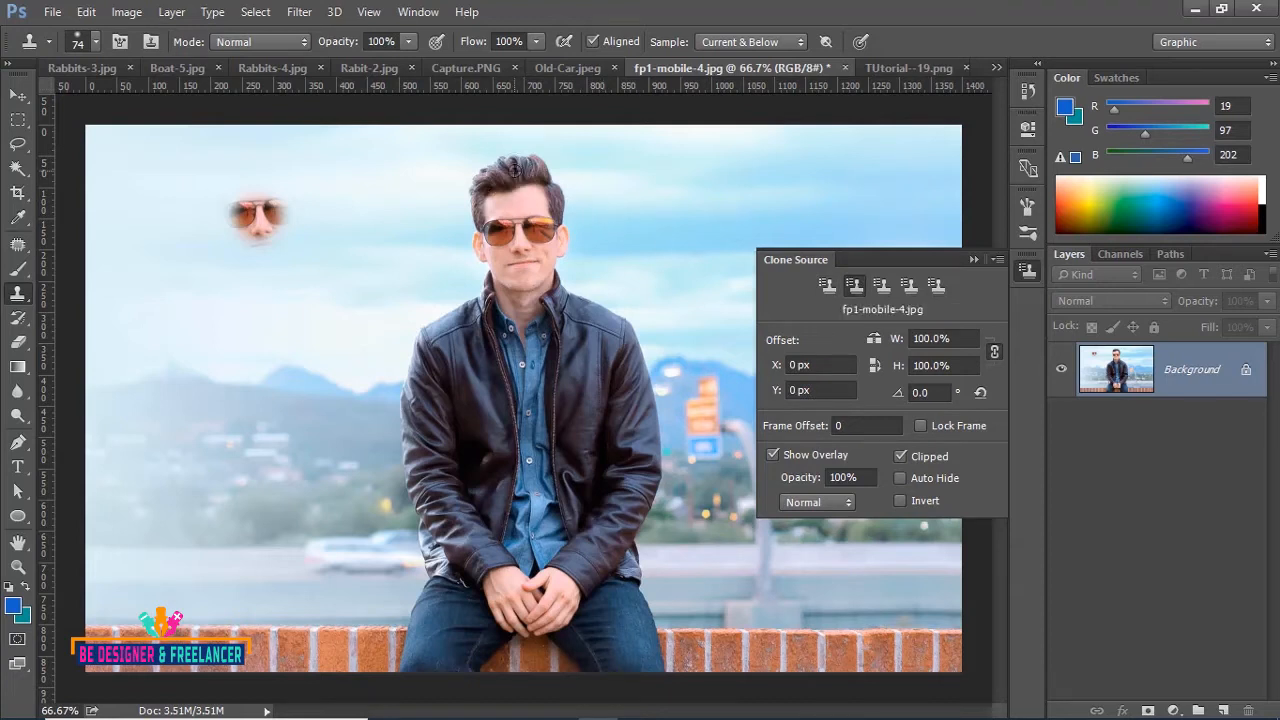
left_click(255, 175)
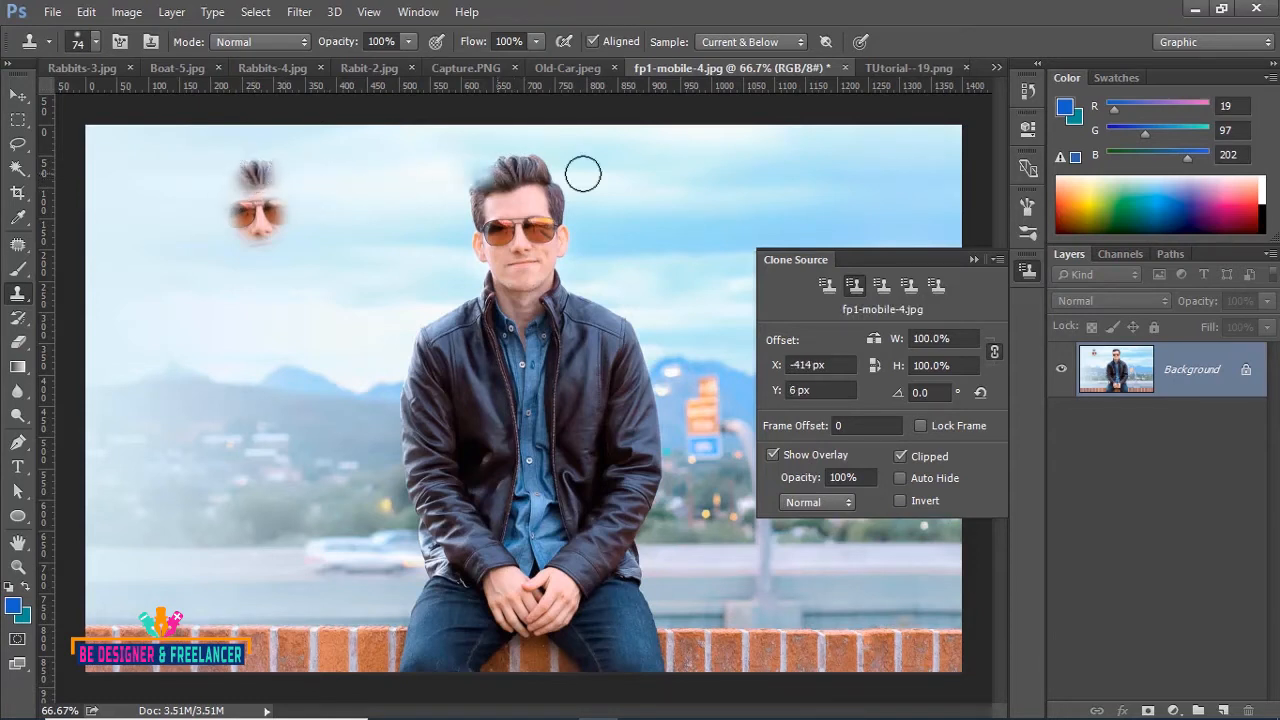
left_click(880, 287)
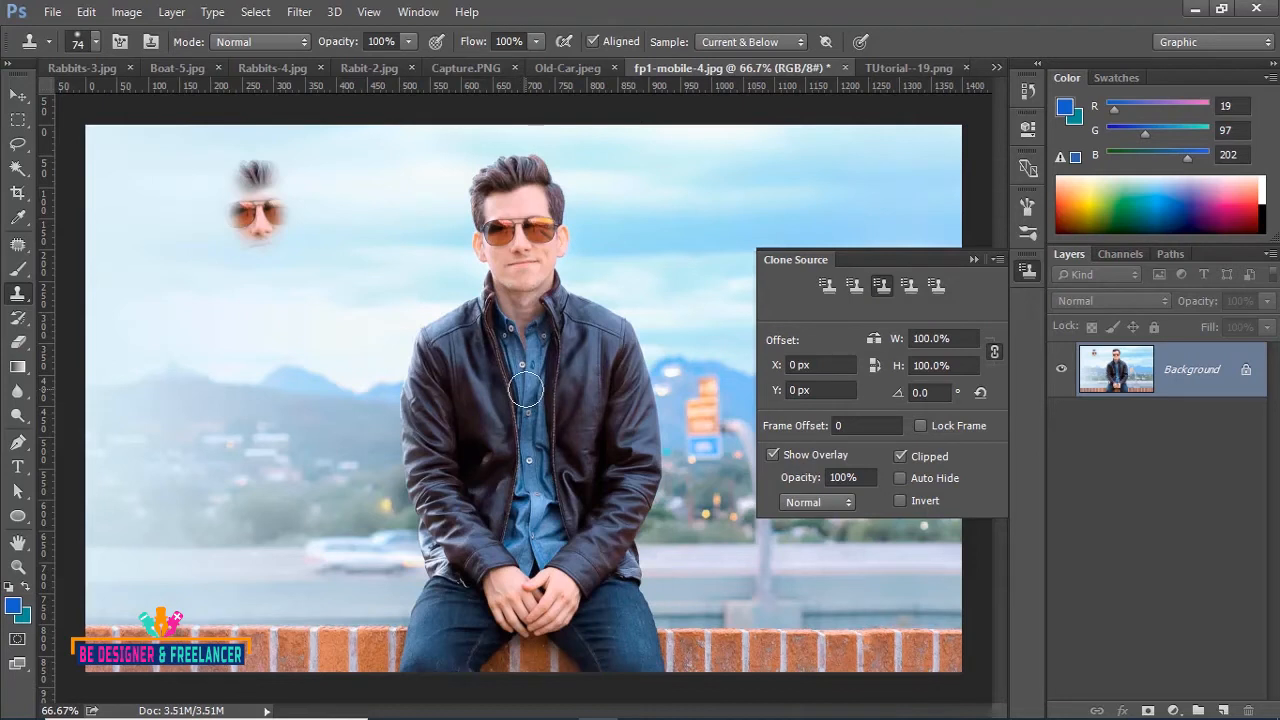
left_click(525, 388, "alt")
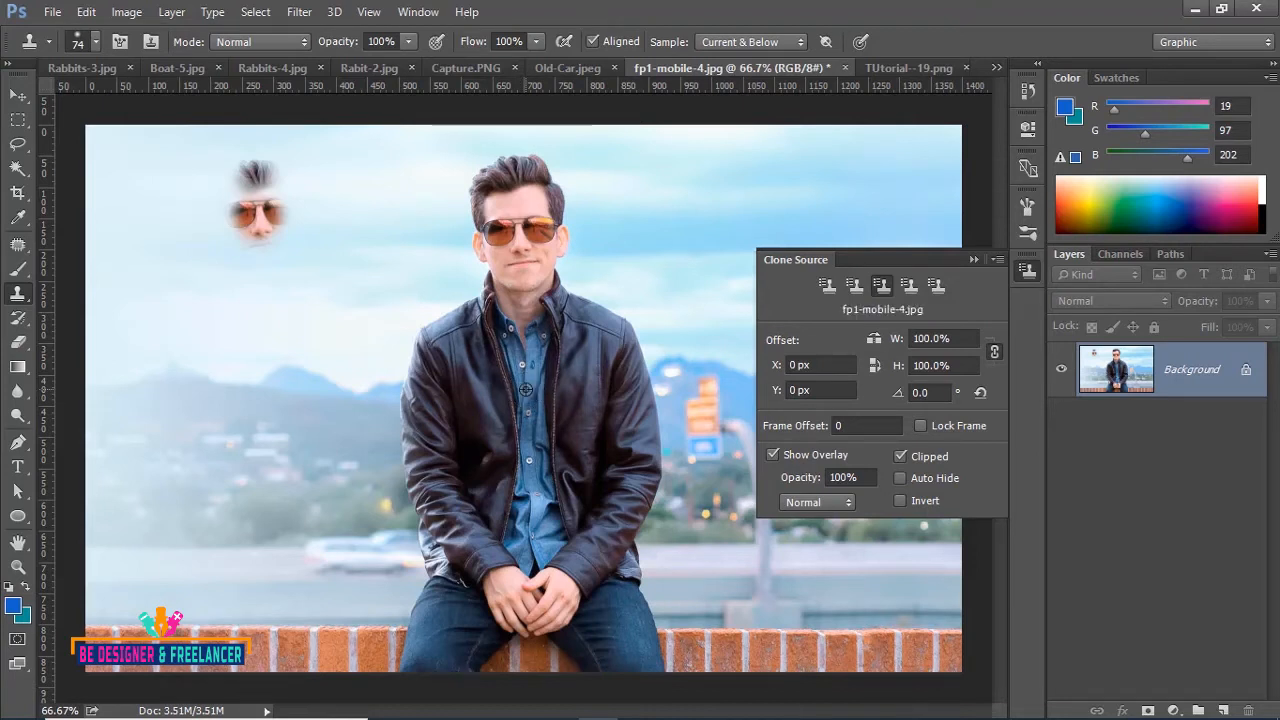
left_click(259, 345)
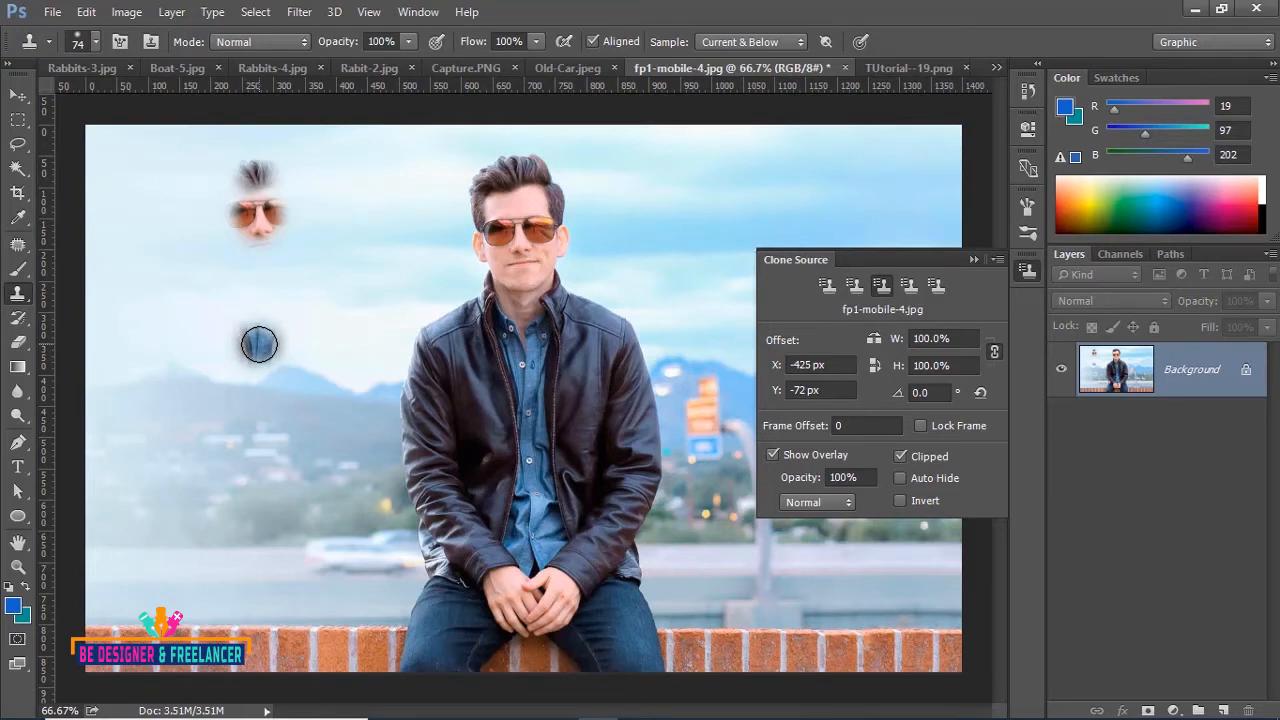
- Set the man's hands as the fourth clone source and stamp them below the cloned shirt, undoing the first misplaced stroke
left_click(910, 287)
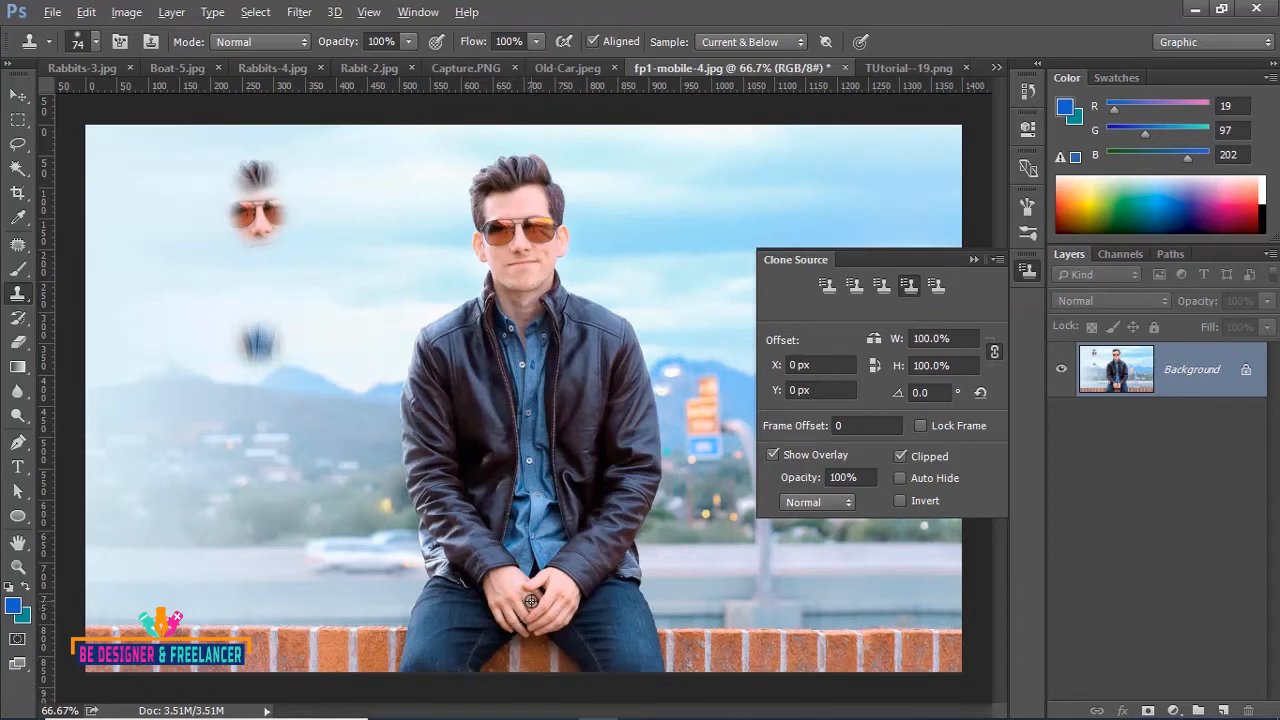
left_click(531, 601, "alt")
left_click_drag(238, 411, 248, 429)
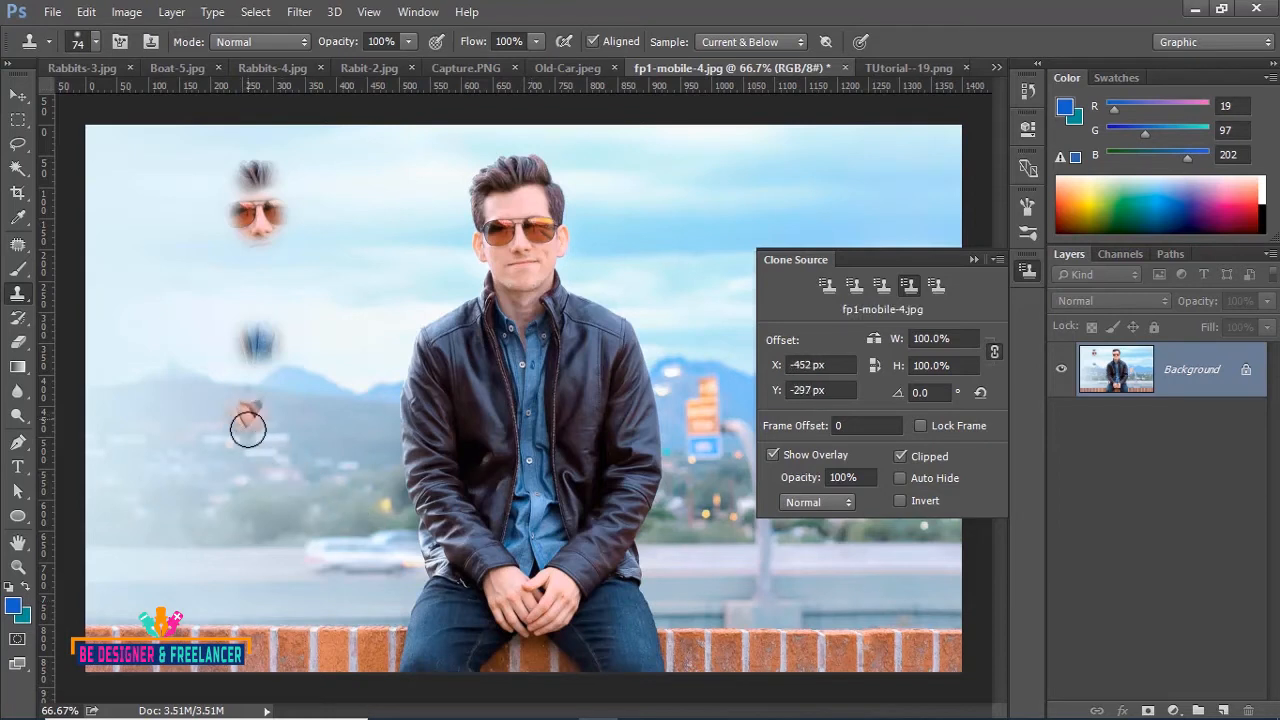
key("ctrl+z")
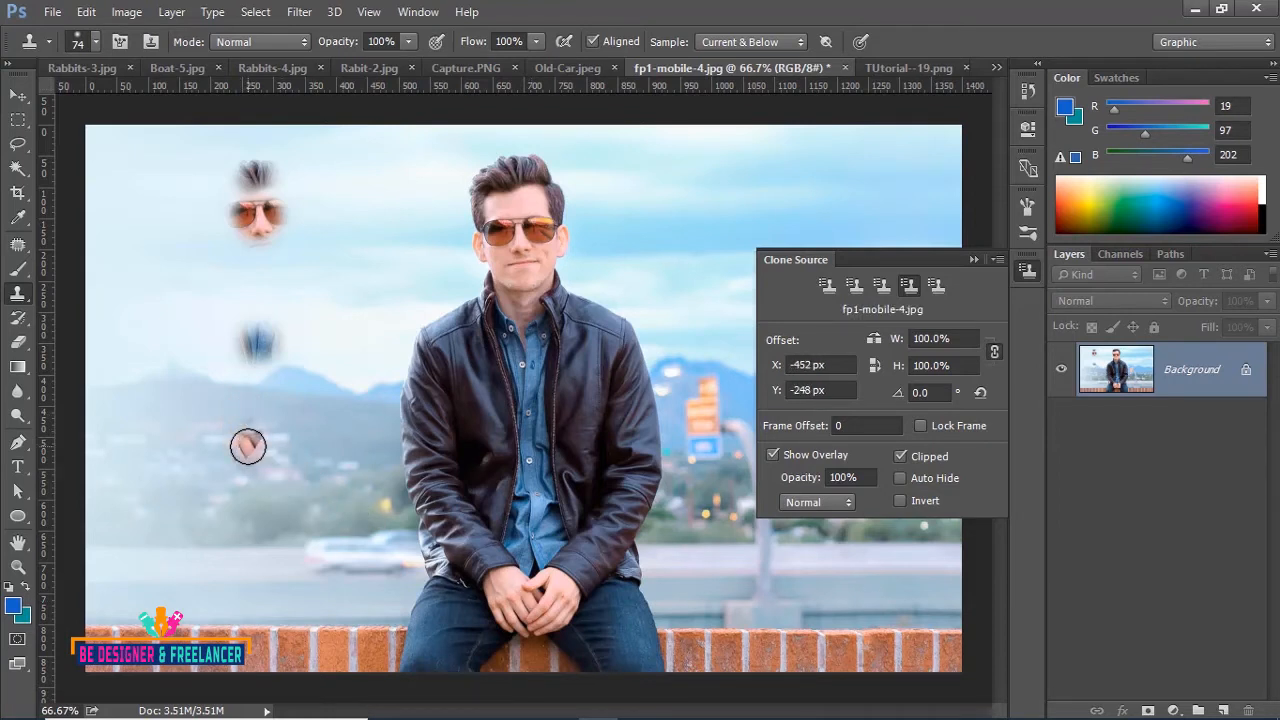
left_click(248, 447)
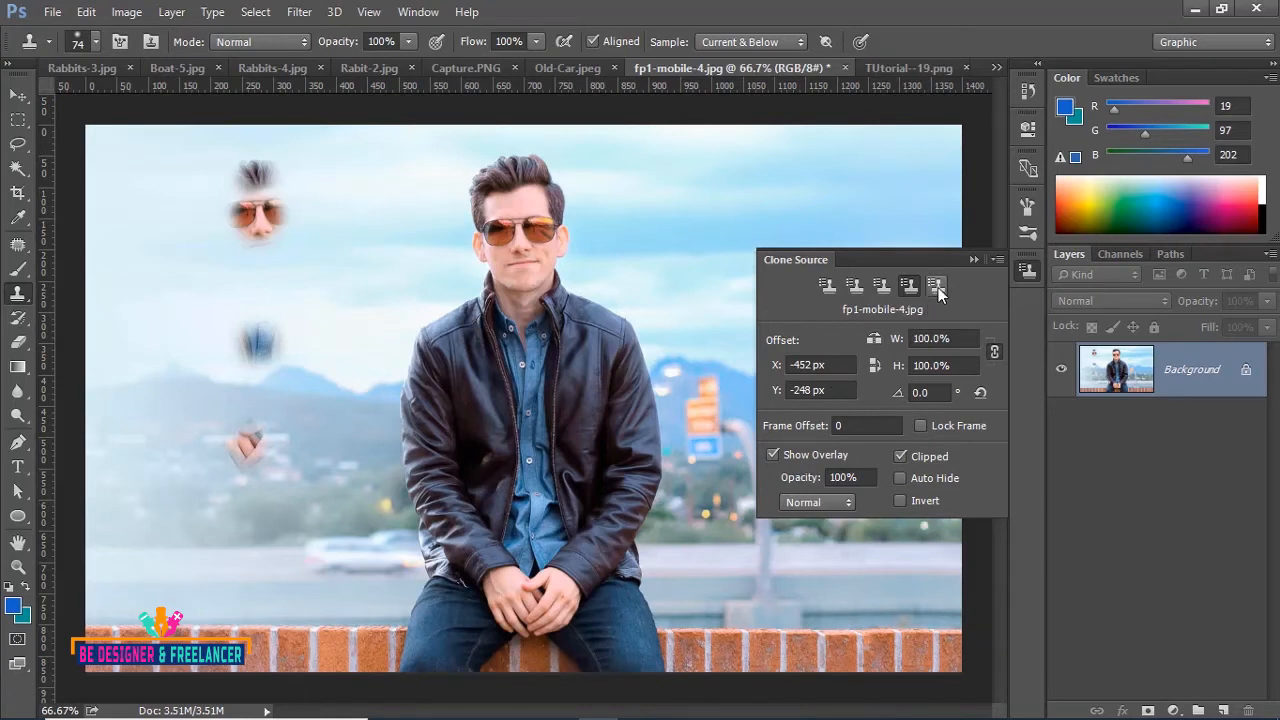
- Set the man's thigh as the fifth clone source and stamp it just above the brick wall beside him
left_click(937, 287)
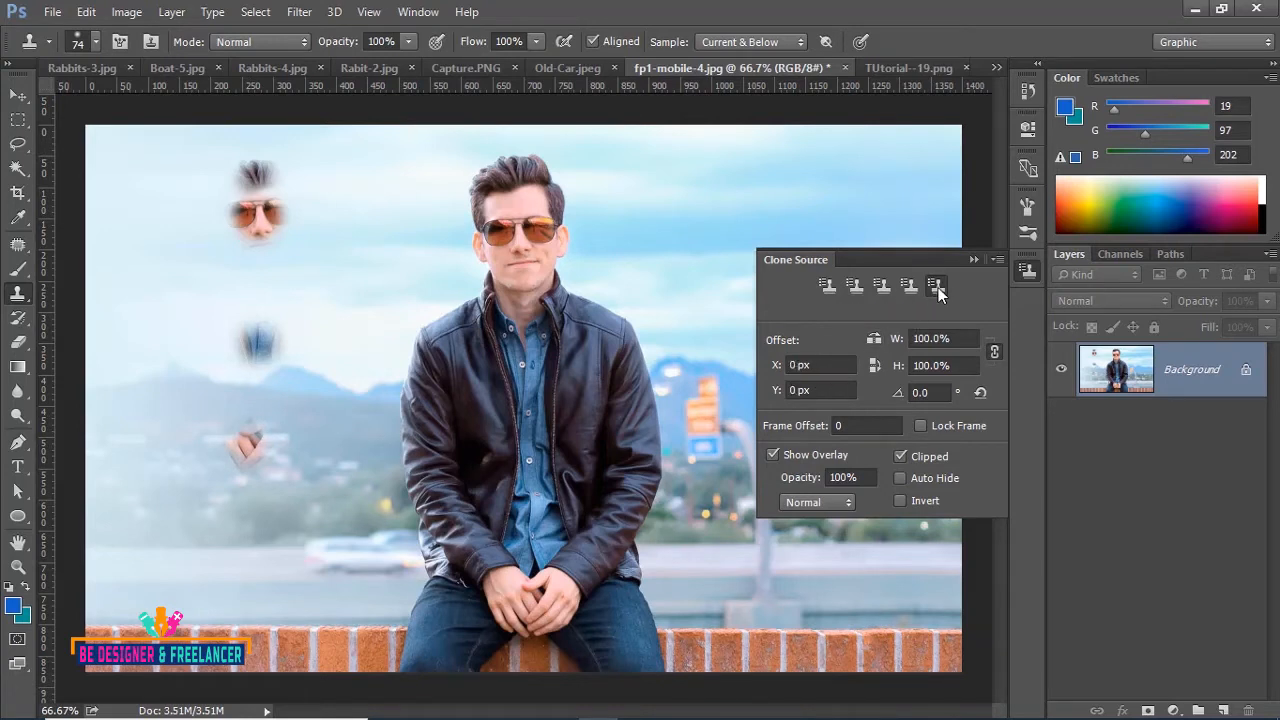
left_click(437, 645, "alt")
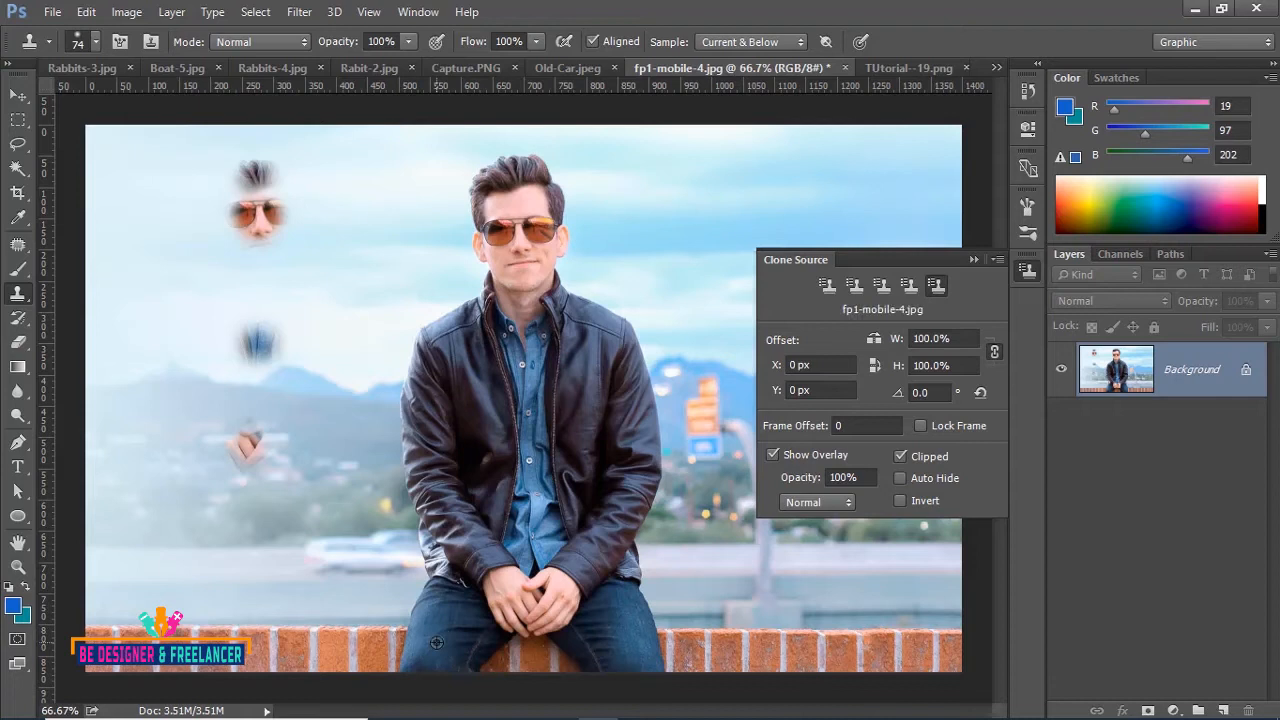
left_click(200, 587)
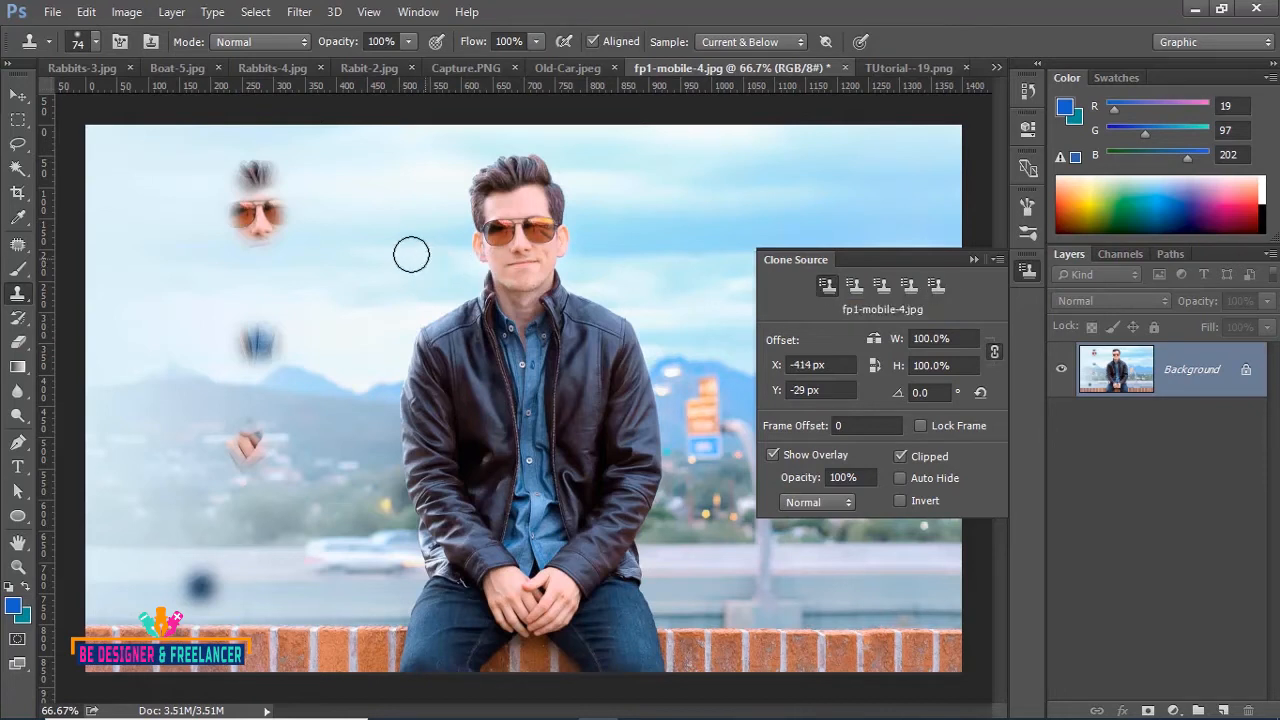
- Extend the cloned face with the first clone source and fill in its hair with the second
left_click(253, 243)
mouse_move(253, 243)
left_mouse_down()
mouse_move(231, 211)
mouse_move(245, 249)
mouse_move(268, 242)
mouse_move(283, 209)
mouse_move(254, 255)
left_mouse_up()
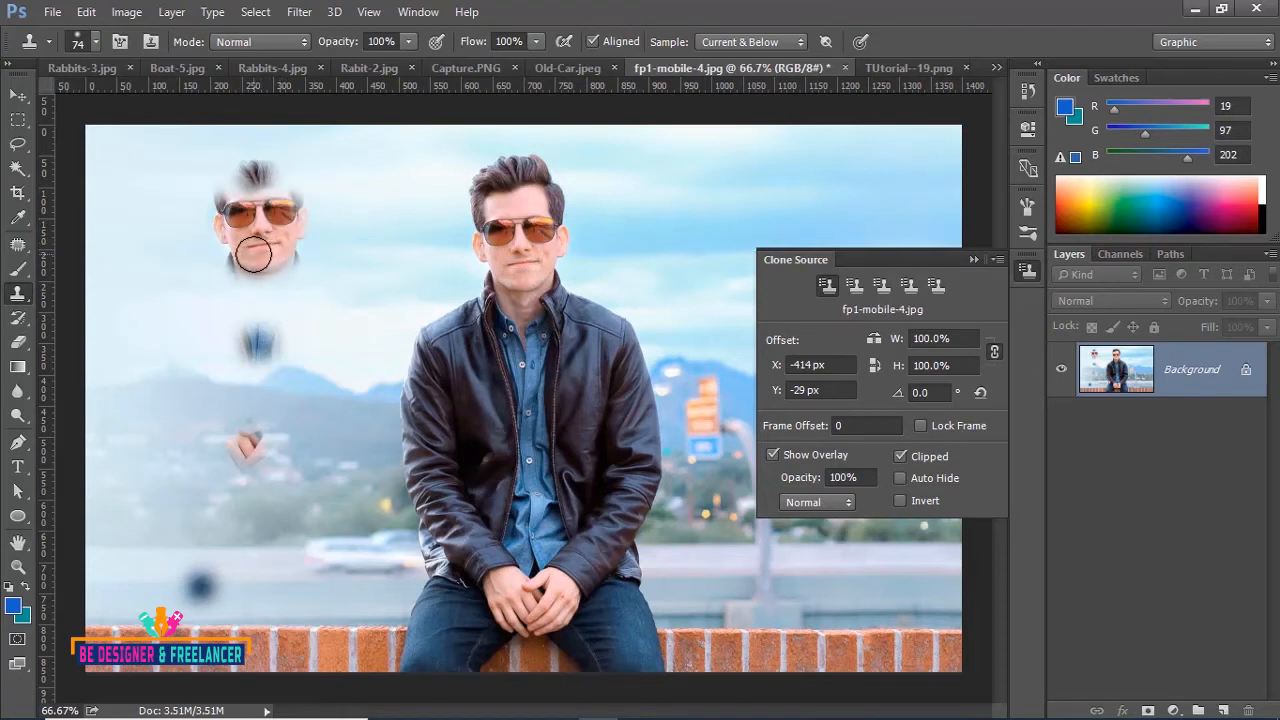
left_click(855, 287)
left_click(503, 178, "alt")
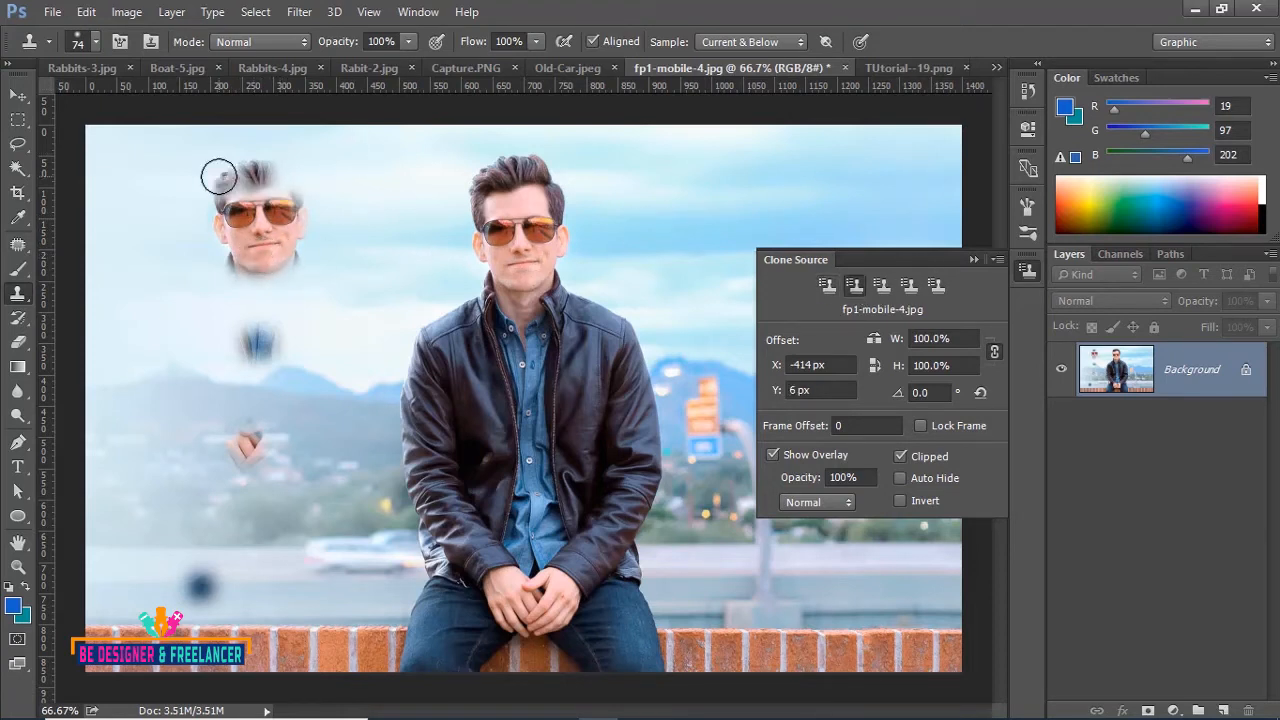
mouse_move(222, 178)
left_mouse_down()
mouse_move(251, 166)
mouse_move(289, 177)
mouse_move(266, 168)
mouse_move(276, 176)
left_mouse_up()
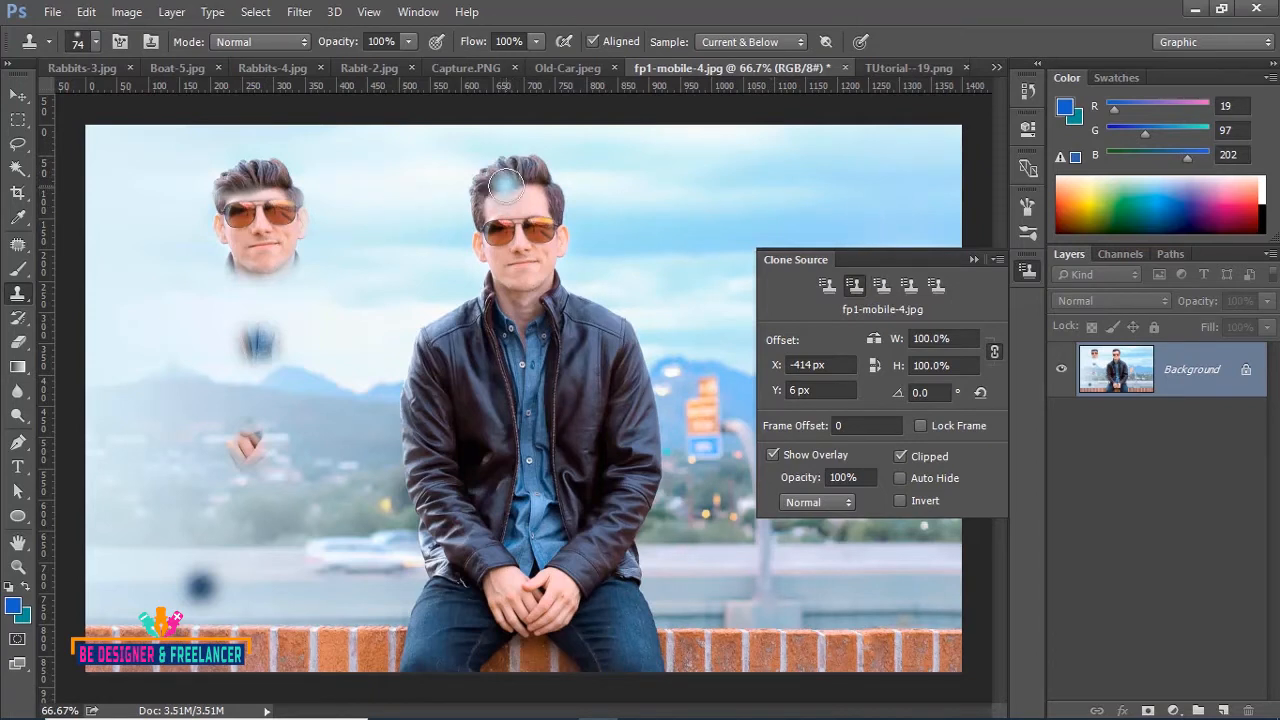
- Paint in the duplicate's jacket, hands and leg using the third, fourth and fifth clone sources
left_click(886, 286)
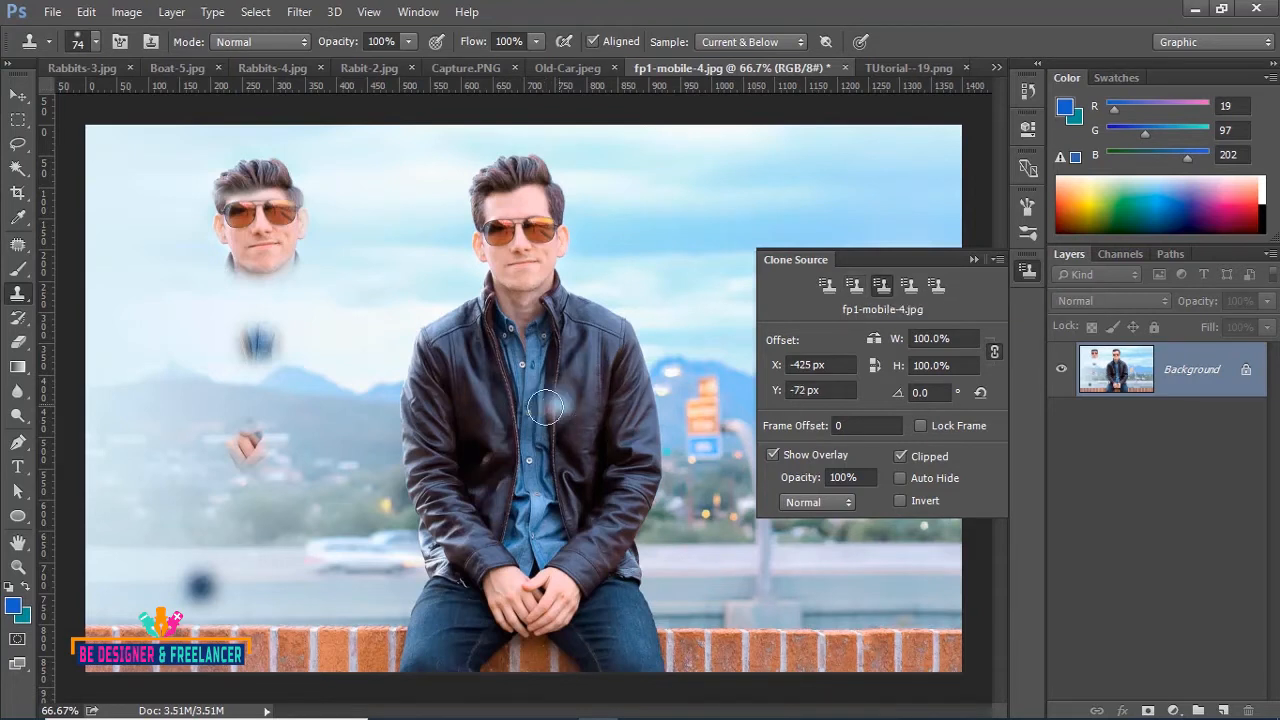
mouse_move(280, 362)
left_mouse_down()
mouse_move(266, 357)
mouse_move(265, 325)
mouse_move(285, 350)
mouse_move(231, 296)
mouse_move(274, 292)
mouse_move(277, 280)
mouse_move(214, 302)
mouse_move(235, 395)
left_mouse_up()
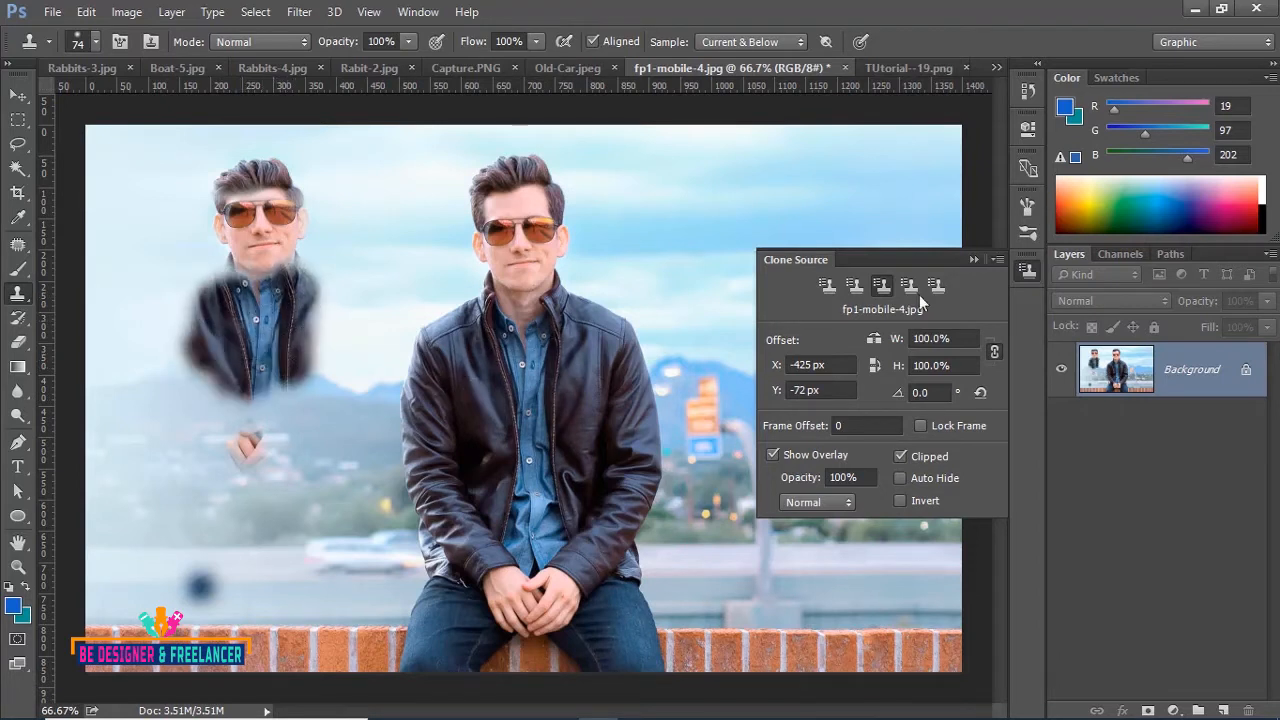
left_click(908, 287)
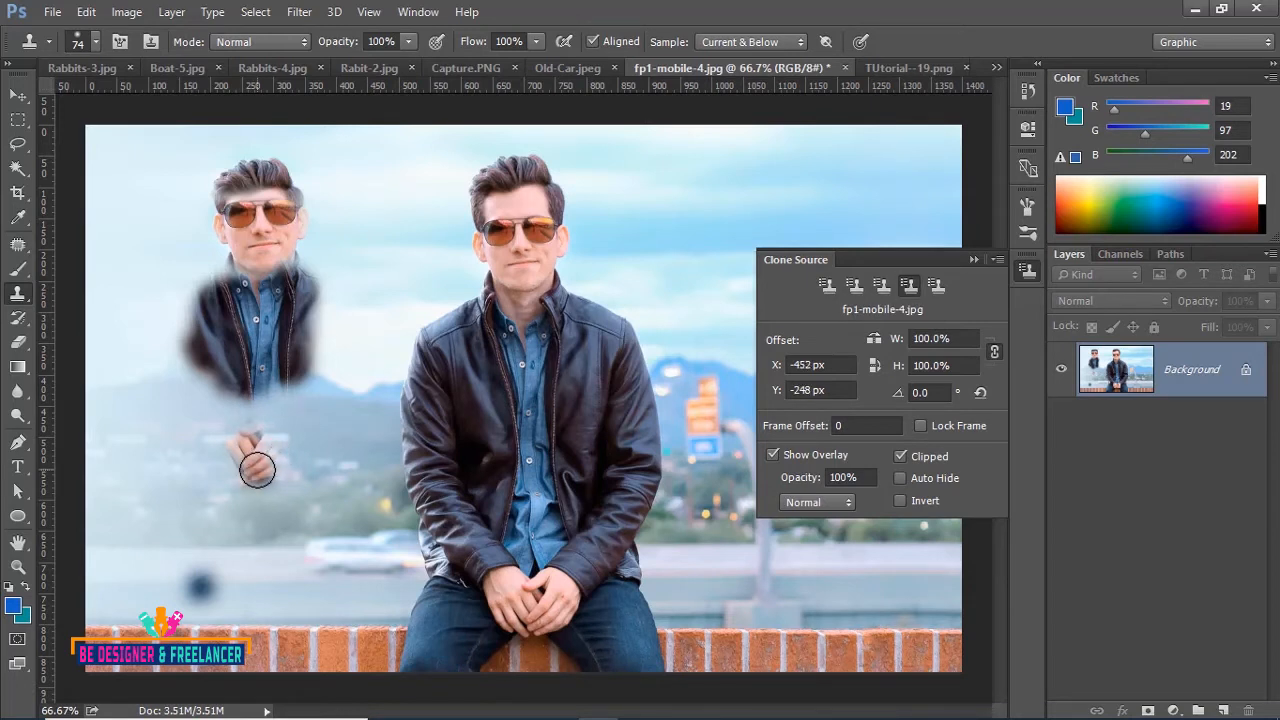
mouse_move(257, 470)
left_mouse_down()
mouse_move(268, 423)
mouse_move(274, 478)
mouse_move(244, 488)
mouse_move(219, 406)
mouse_move(230, 432)
mouse_move(247, 400)
mouse_move(274, 403)
mouse_move(294, 433)
mouse_move(246, 449)
mouse_move(273, 441)
mouse_move(254, 478)
mouse_move(228, 463)
mouse_move(224, 442)
mouse_move(264, 484)
mouse_move(297, 460)
mouse_move(298, 409)
mouse_move(313, 469)
mouse_move(260, 498)
left_mouse_up()
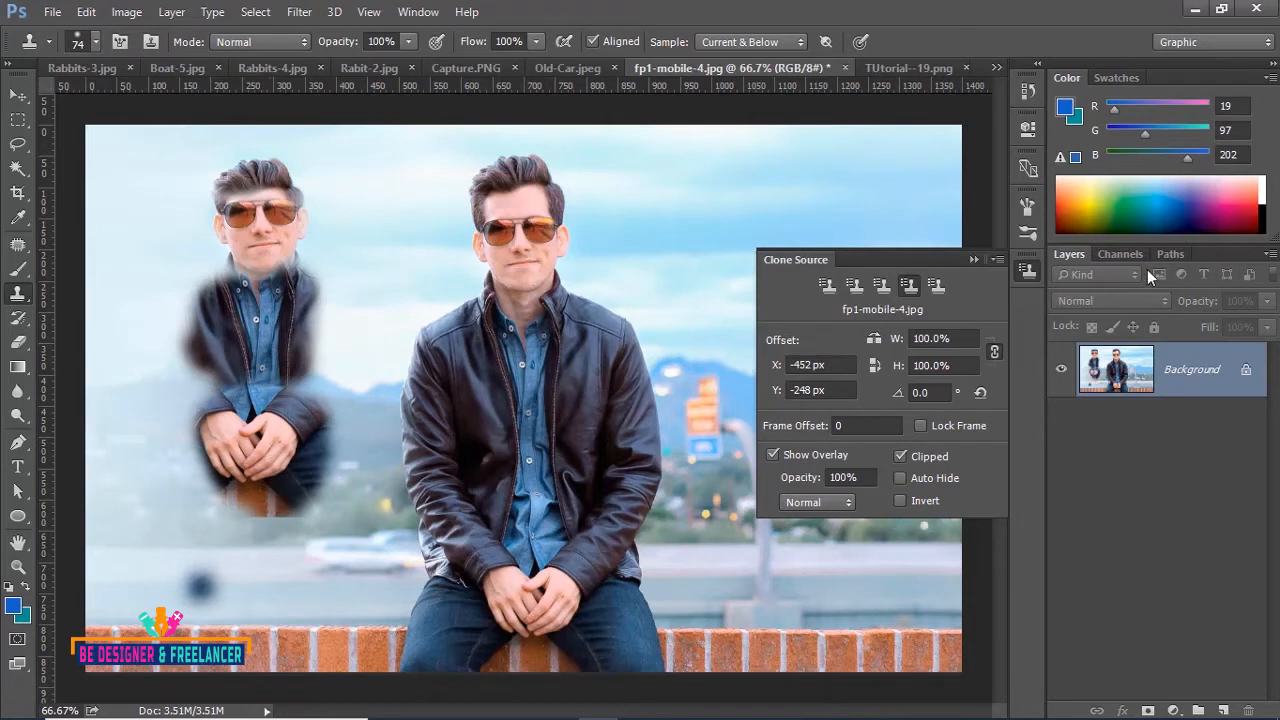
left_click(938, 288)
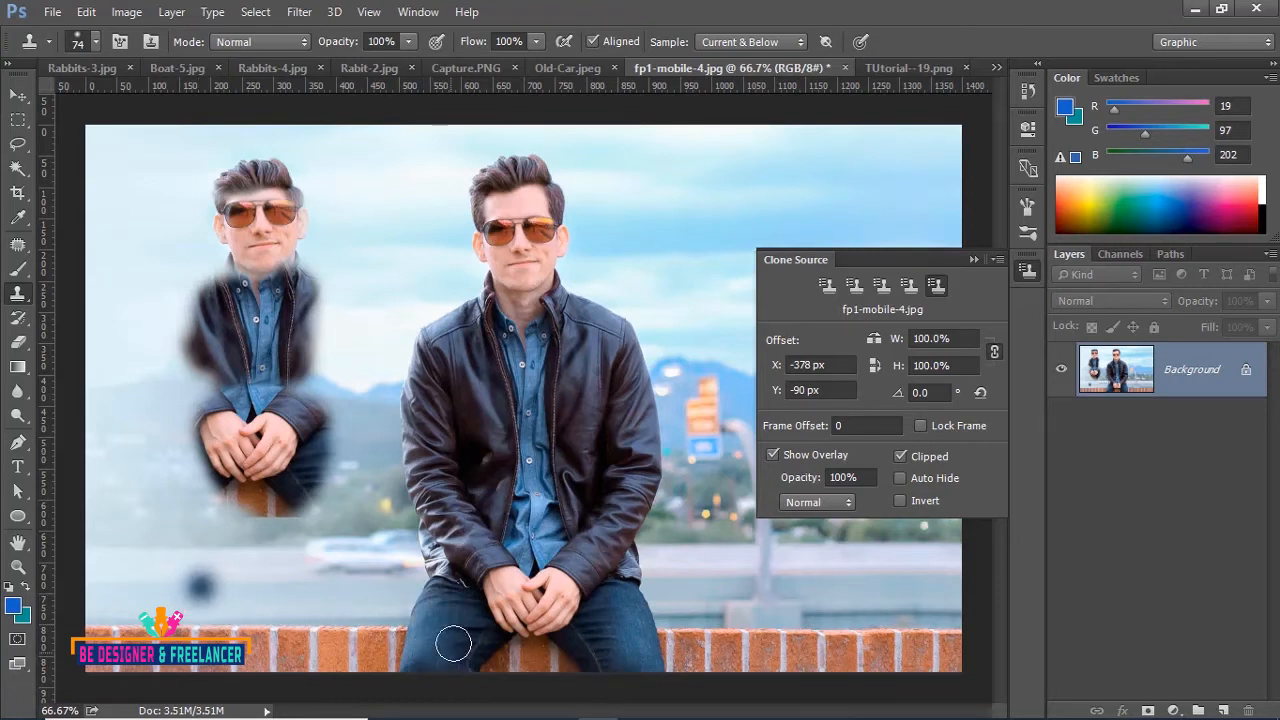
mouse_move(240, 600)
left_mouse_down()
mouse_move(227, 551)
mouse_move(189, 583)
mouse_move(208, 531)
mouse_move(178, 600)
mouse_move(184, 617)
mouse_move(219, 620)
mouse_move(246, 546)
left_mouse_up()
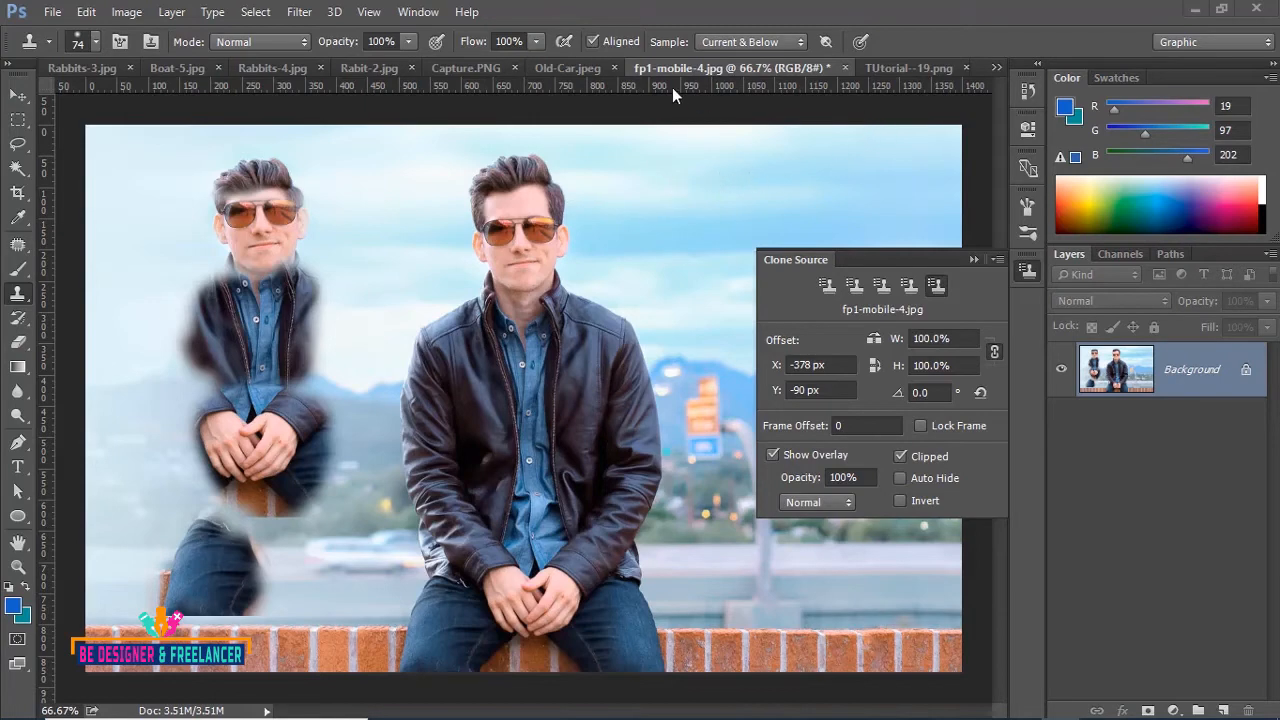
- Switch to the puppy photo Capture.PNG and reduce the Clone Stamp brush size to 30
left_click(466, 67)
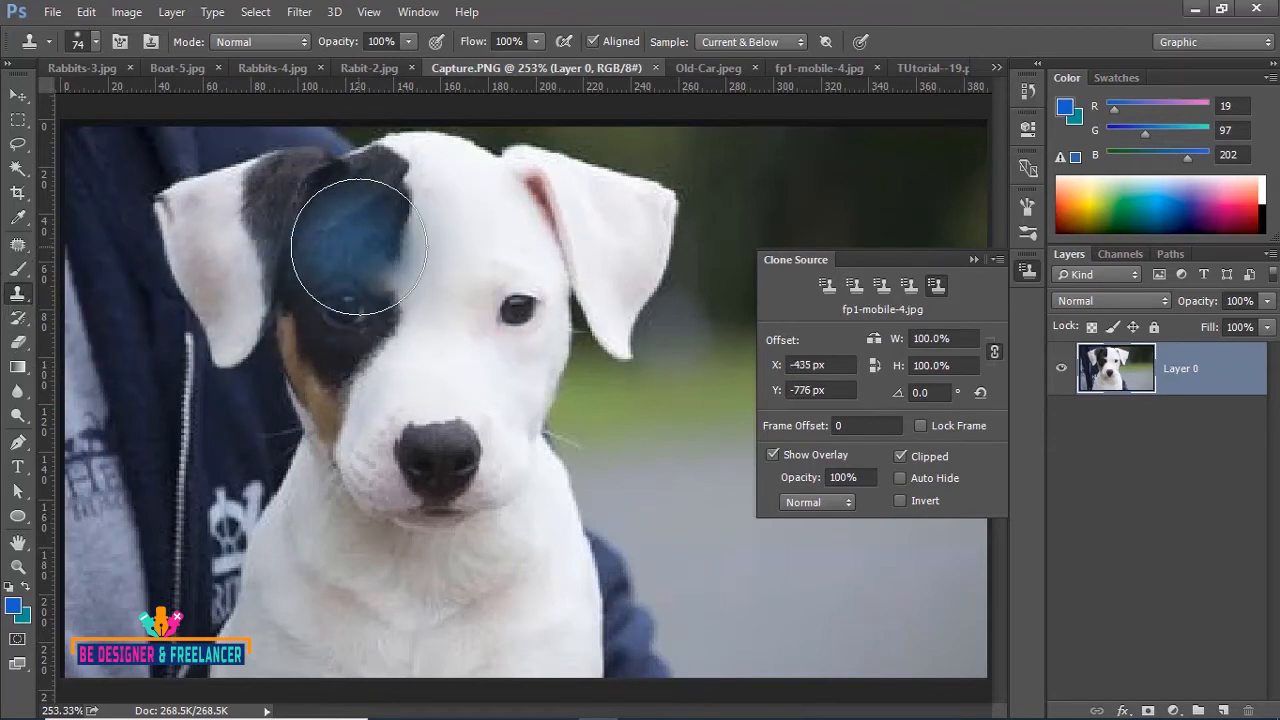
key("bracketleft")
key("bracketleft")
key("bracketleft")
key("bracketleft")
key("bracketleft")
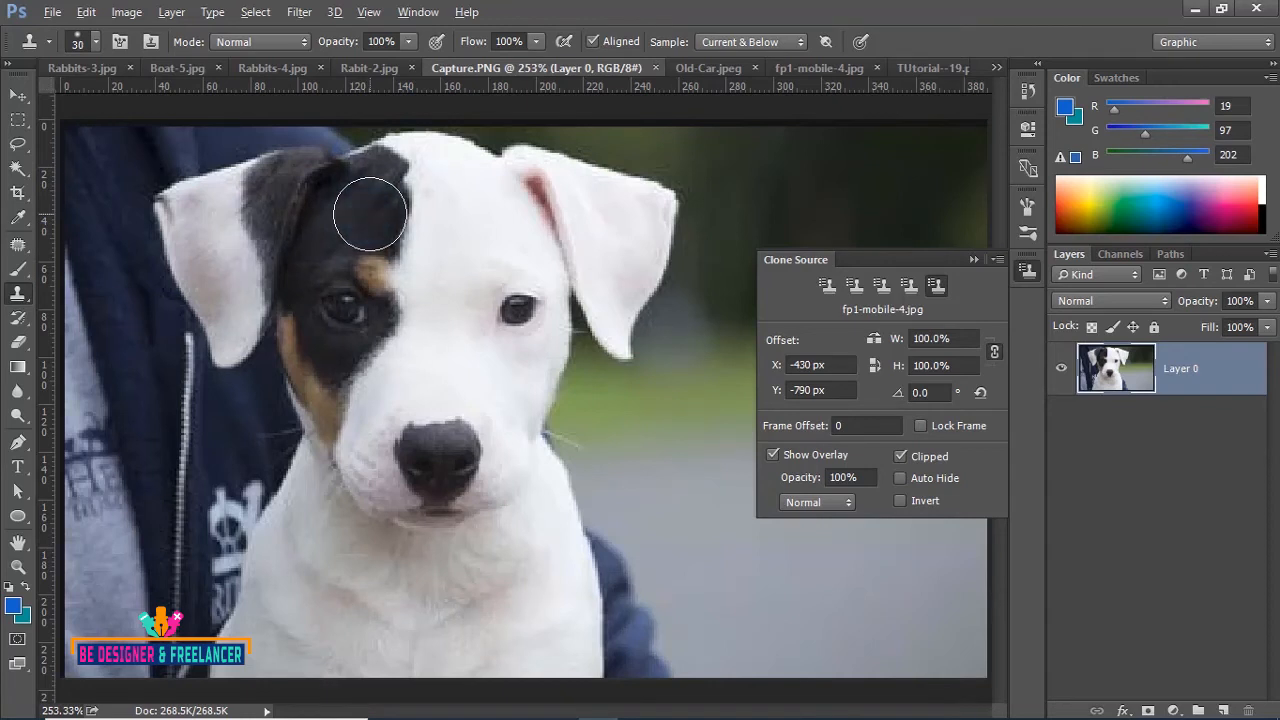
- Sample the puppy's dark-patched eye and try cloning it unflipped over the eye on the white side
left_click(340, 296, "alt")
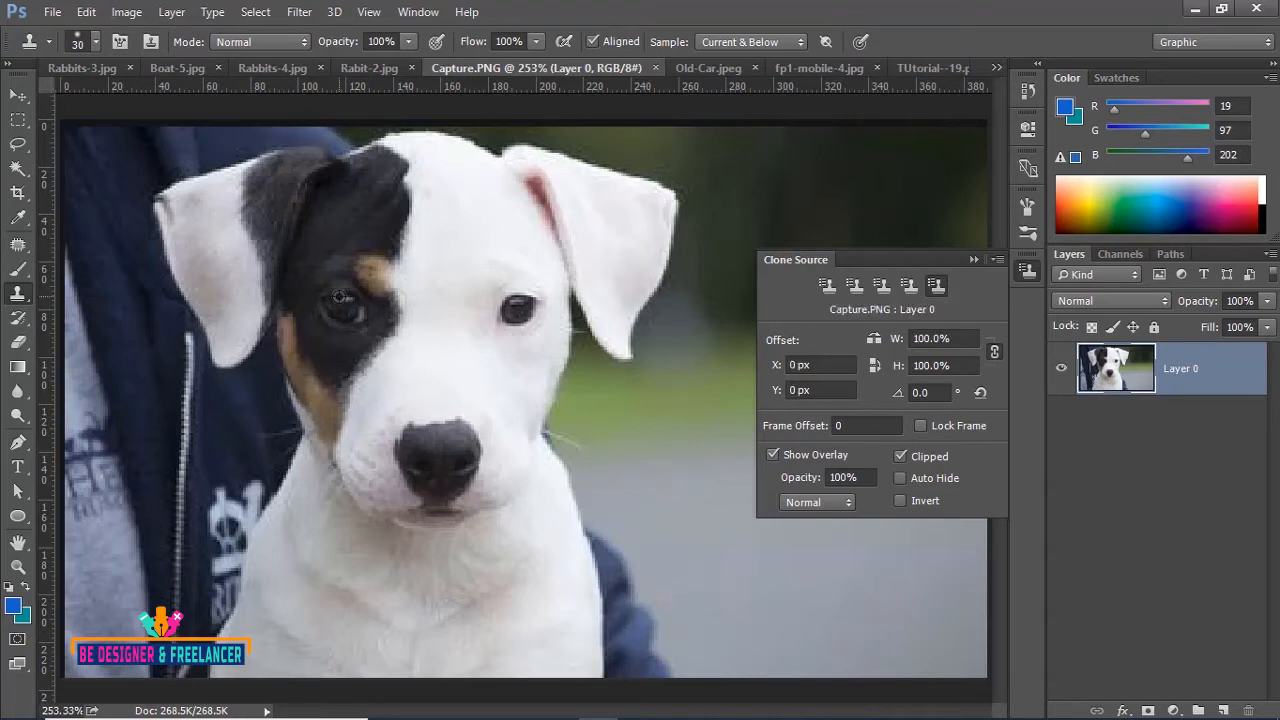
mouse_move(518, 311)
left_mouse_down()
mouse_move(486, 190)
mouse_move(494, 345)
mouse_move(495, 188)
mouse_move(478, 298)
mouse_move(494, 376)
mouse_move(529, 322)
mouse_move(526, 198)
mouse_move(547, 338)
mouse_move(524, 413)
mouse_move(501, 401)
mouse_move(479, 357)
mouse_move(476, 193)
mouse_move(472, 369)
mouse_move(481, 393)
mouse_move(466, 326)
mouse_move(467, 177)
mouse_move(488, 372)
mouse_move(503, 410)
mouse_move(552, 373)
left_mouse_up()
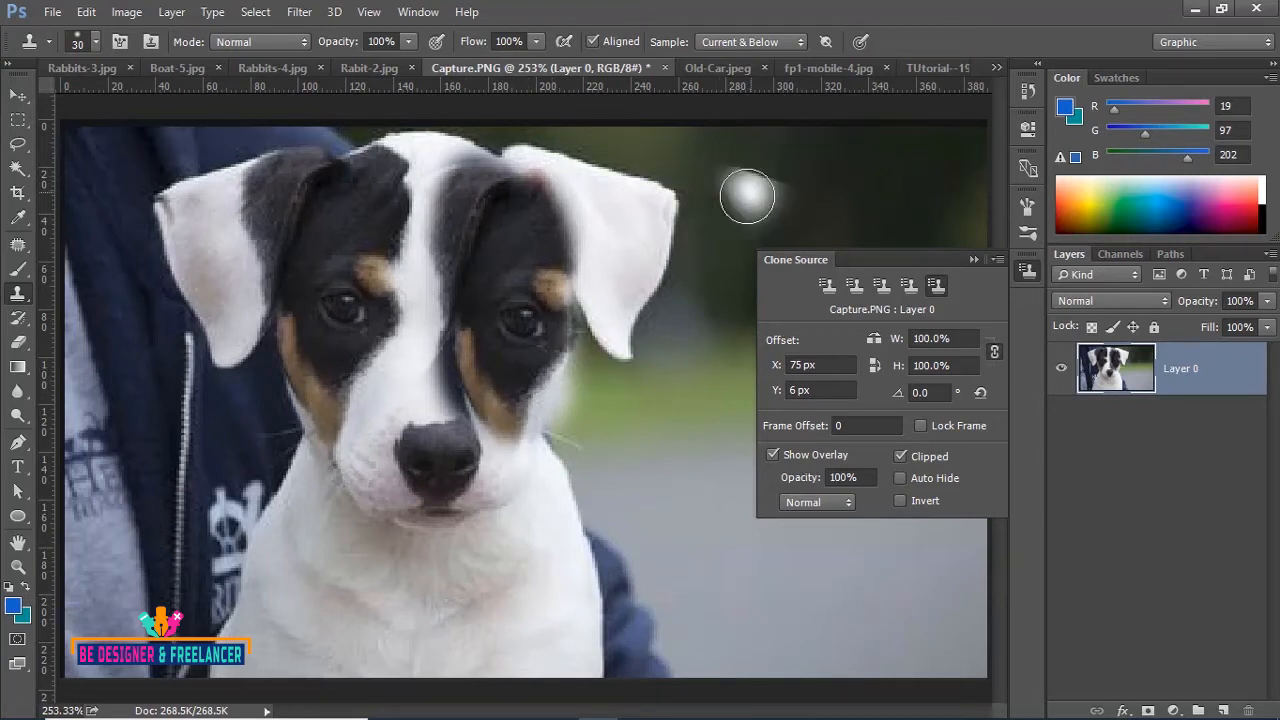
mouse_move(340, 428)
left_mouse_down()
mouse_move(323, 418)
mouse_move(325, 437)
left_mouse_up()
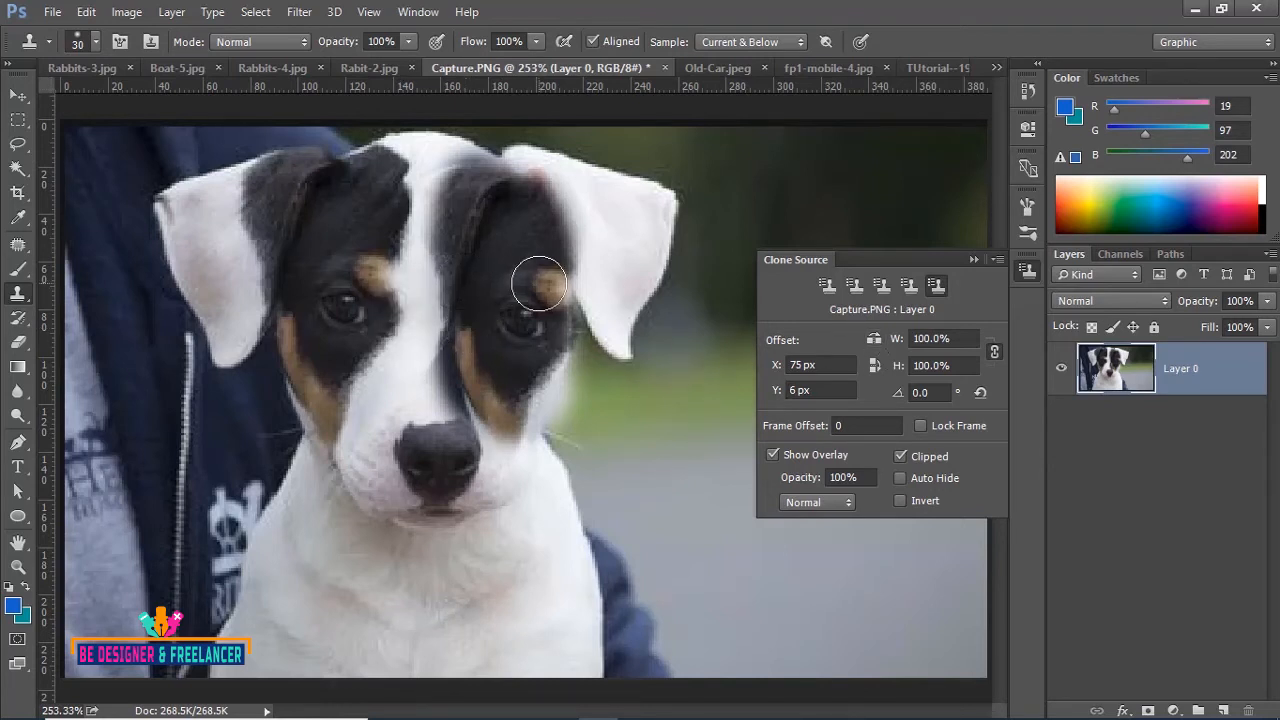
mouse_move(534, 277)
left_mouse_down()
mouse_move(523, 286)
mouse_move(538, 286)
left_mouse_up()
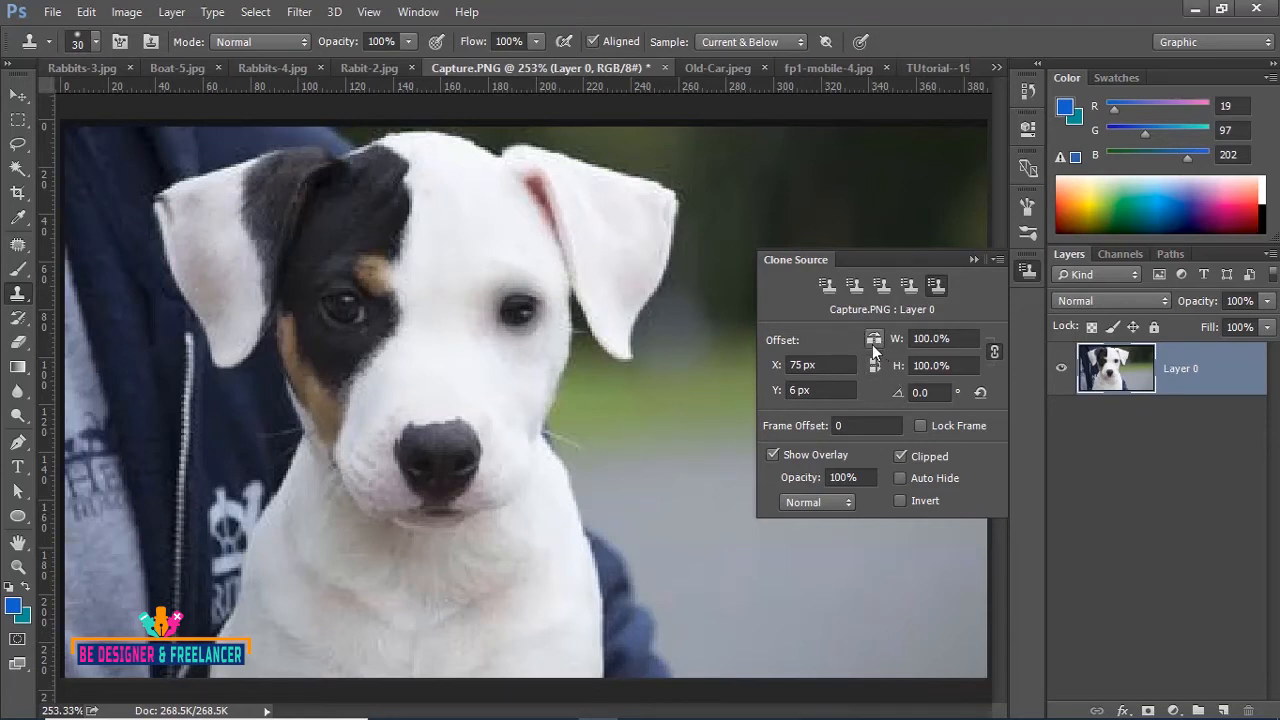
- Resample the dark-patched eye and paint its horizontally flipped copy over the puppy's other eye and cheek
left_click(345, 311, "alt")
mouse_move(521, 313)
left_mouse_down()
mouse_move(491, 205)
mouse_move(486, 349)
mouse_move(490, 370)
mouse_move(523, 286)
mouse_move(518, 385)
mouse_move(543, 300)
mouse_move(525, 390)
mouse_move(522, 299)
mouse_move(491, 203)
mouse_move(554, 297)
mouse_move(486, 174)
mouse_move(440, 145)
mouse_move(486, 332)
mouse_move(470, 230)
mouse_move(524, 398)
left_mouse_up()
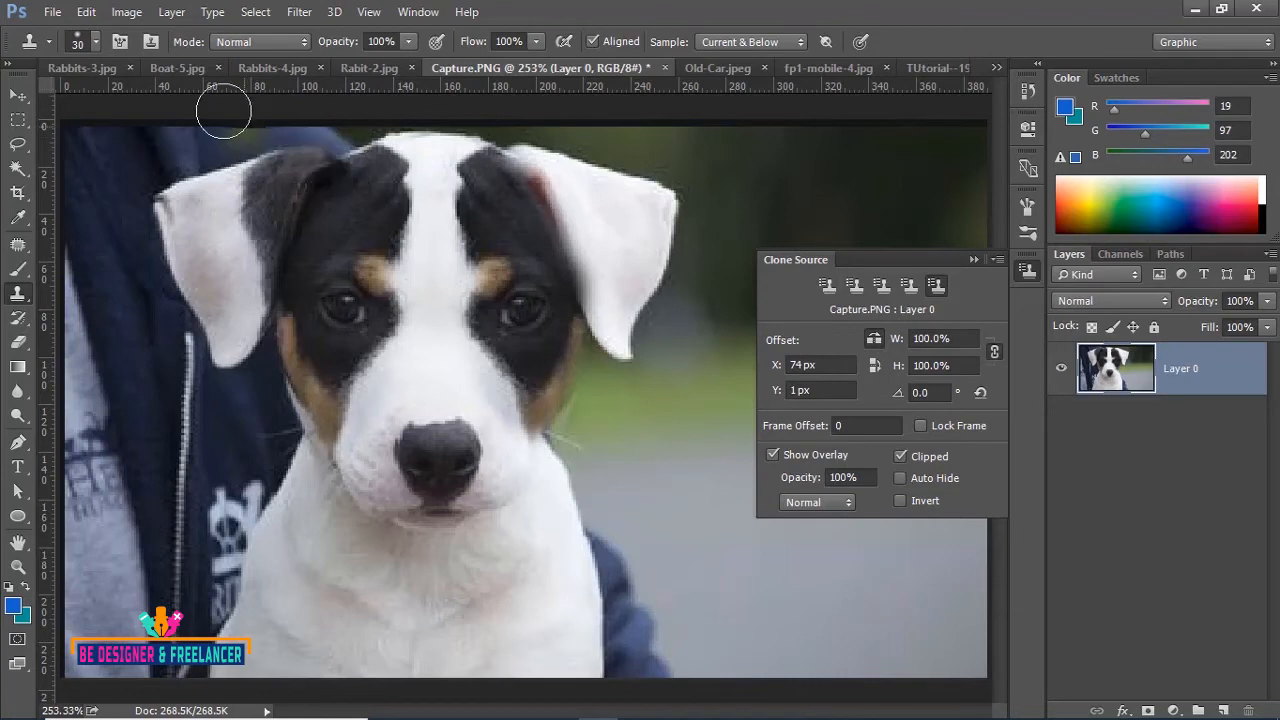
- Switch to the single-rabbit photo Rabit-2.jpg and have the Clone Source panel open there
left_click(173, 64)
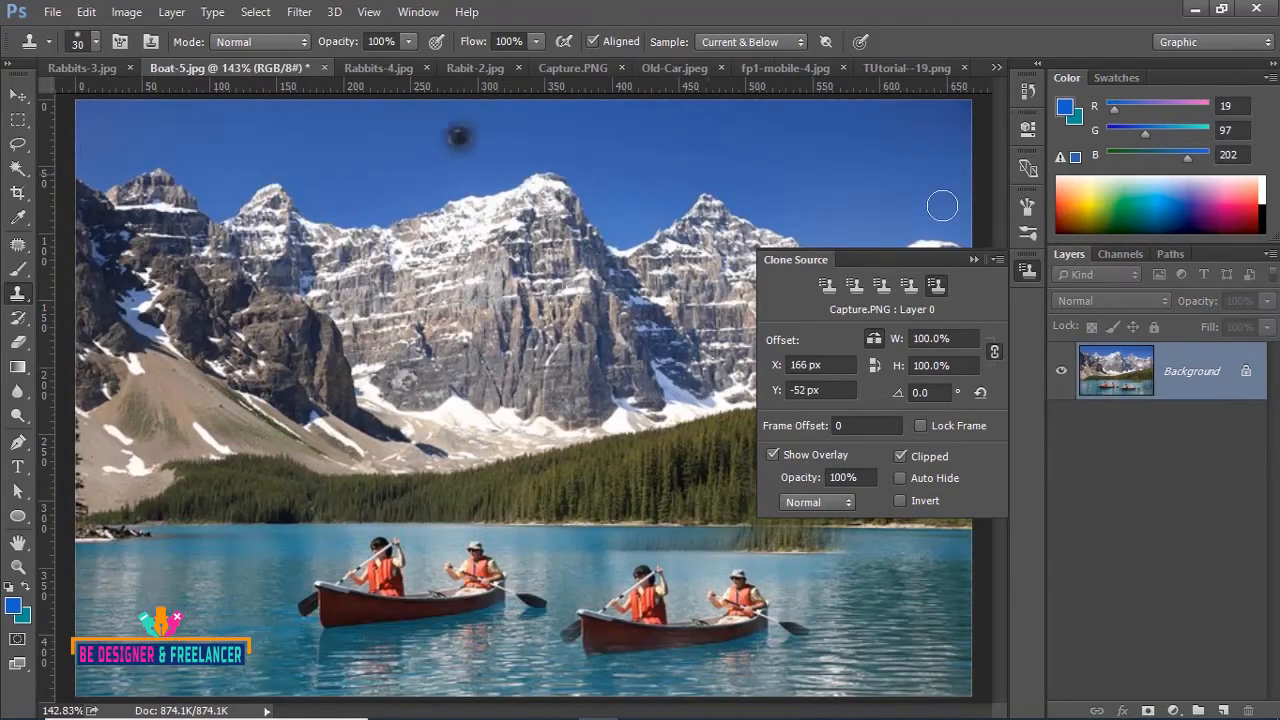
left_click(391, 70)
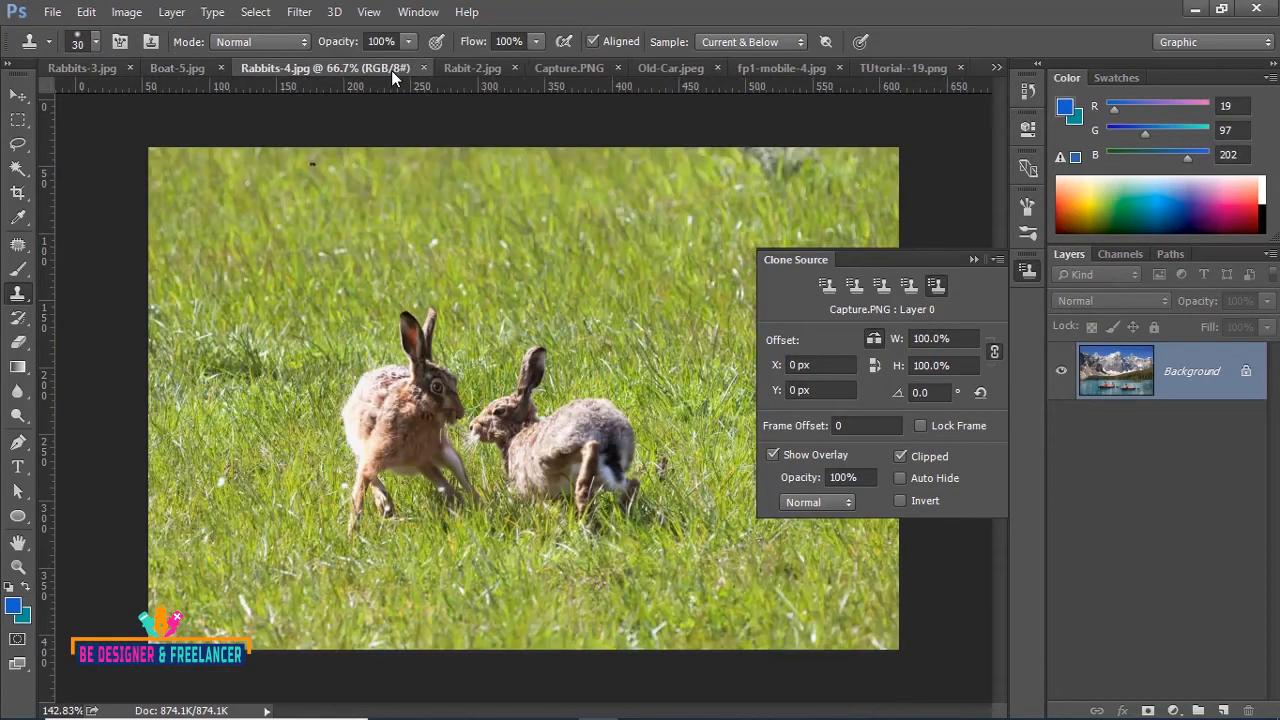
left_click(477, 71)
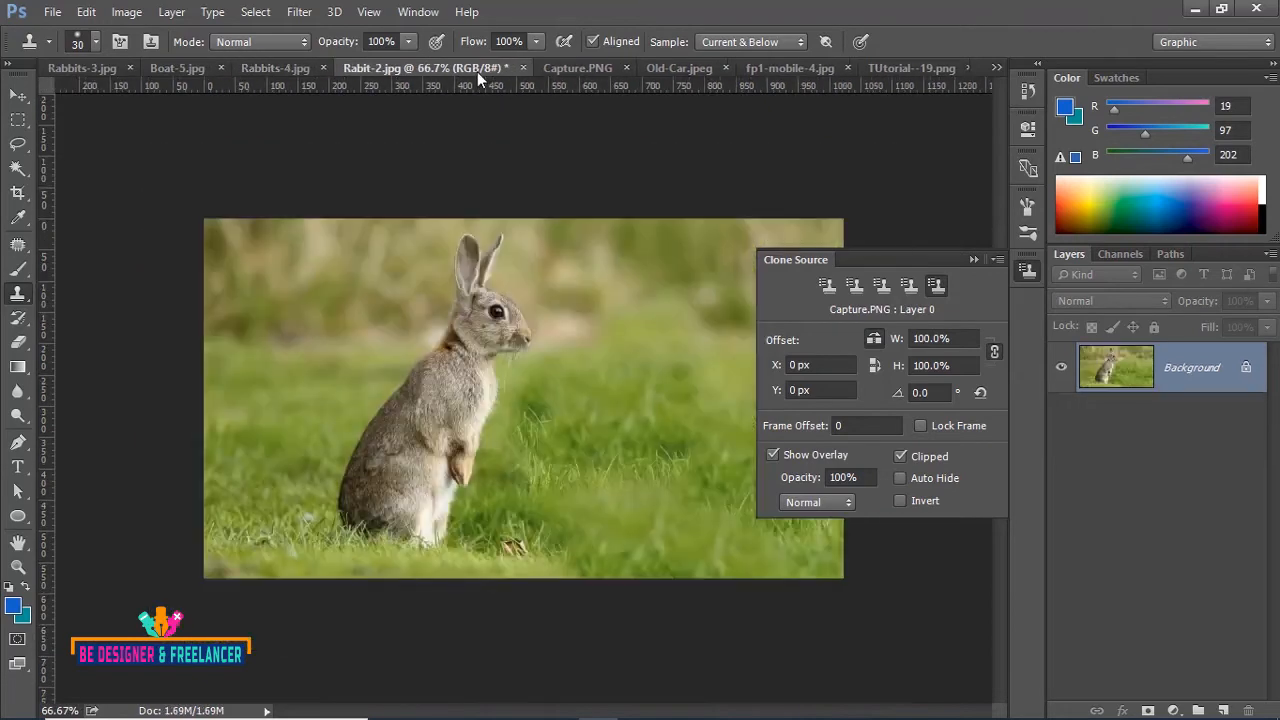
left_click(974, 260)
left_click(475, 365, "alt")
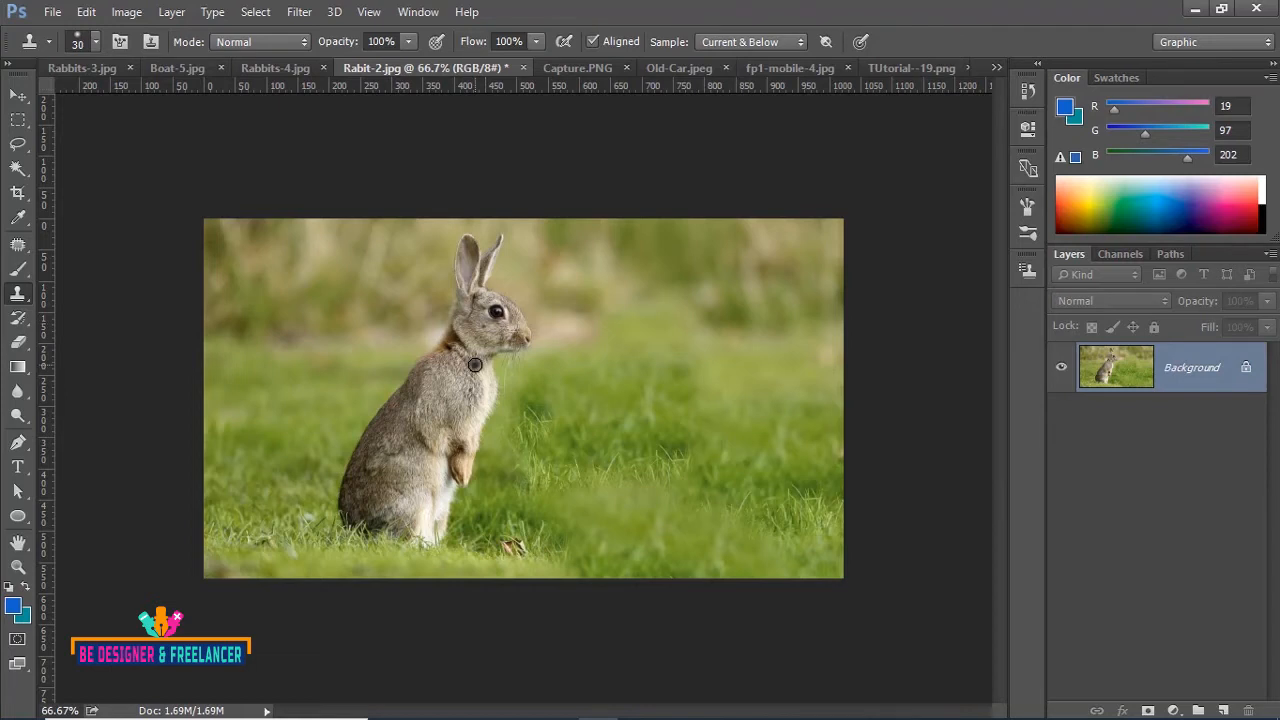
left_click(1029, 271)
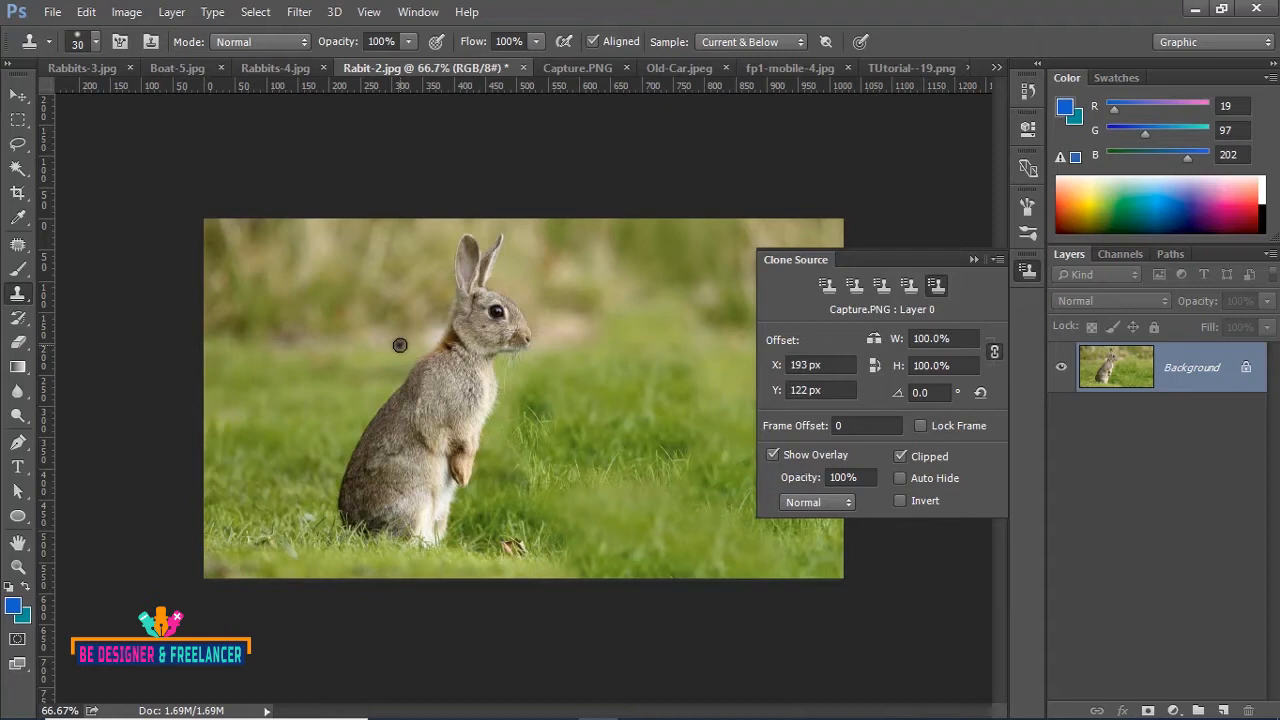
- Enlarge the brush to 125, sample the rabbit's head and clone an unflipped rabbit beside the original
key("bracketright")
key("bracketright")
key("bracketright")
key("bracketright")
key("bracketright")
key("bracketright")
key("bracketright")
key("bracketright")
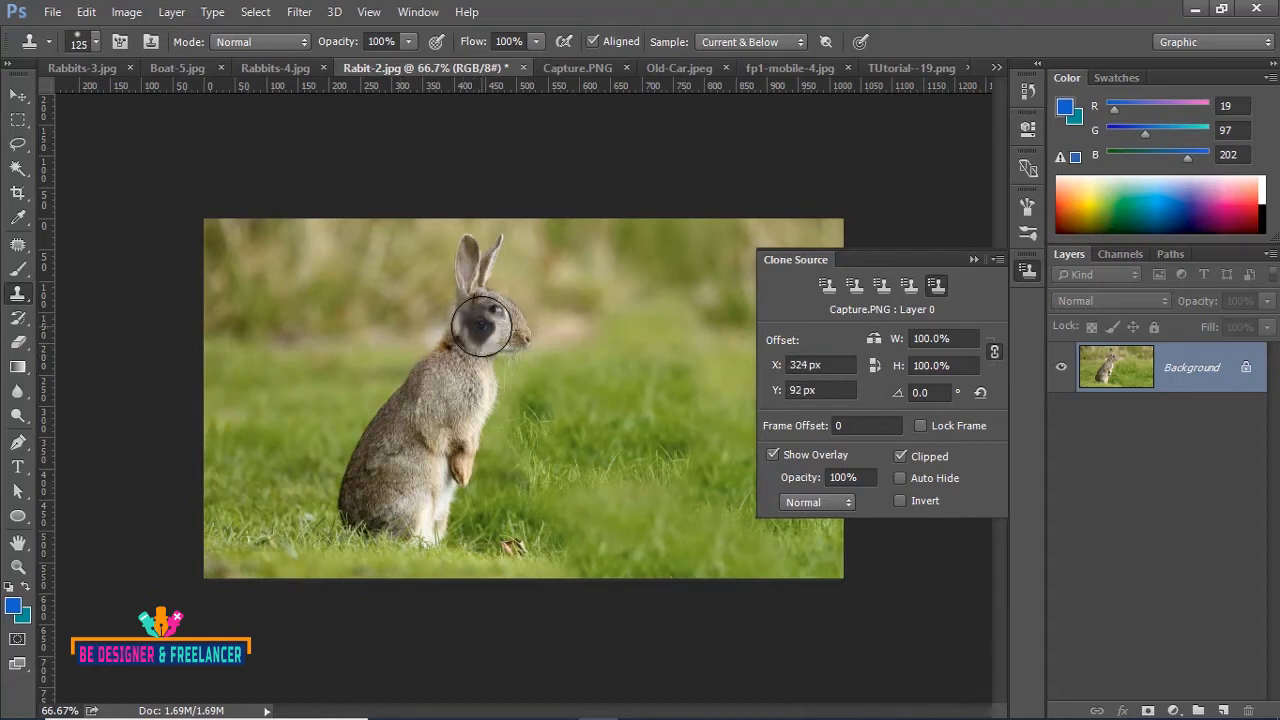
left_click(496, 316)
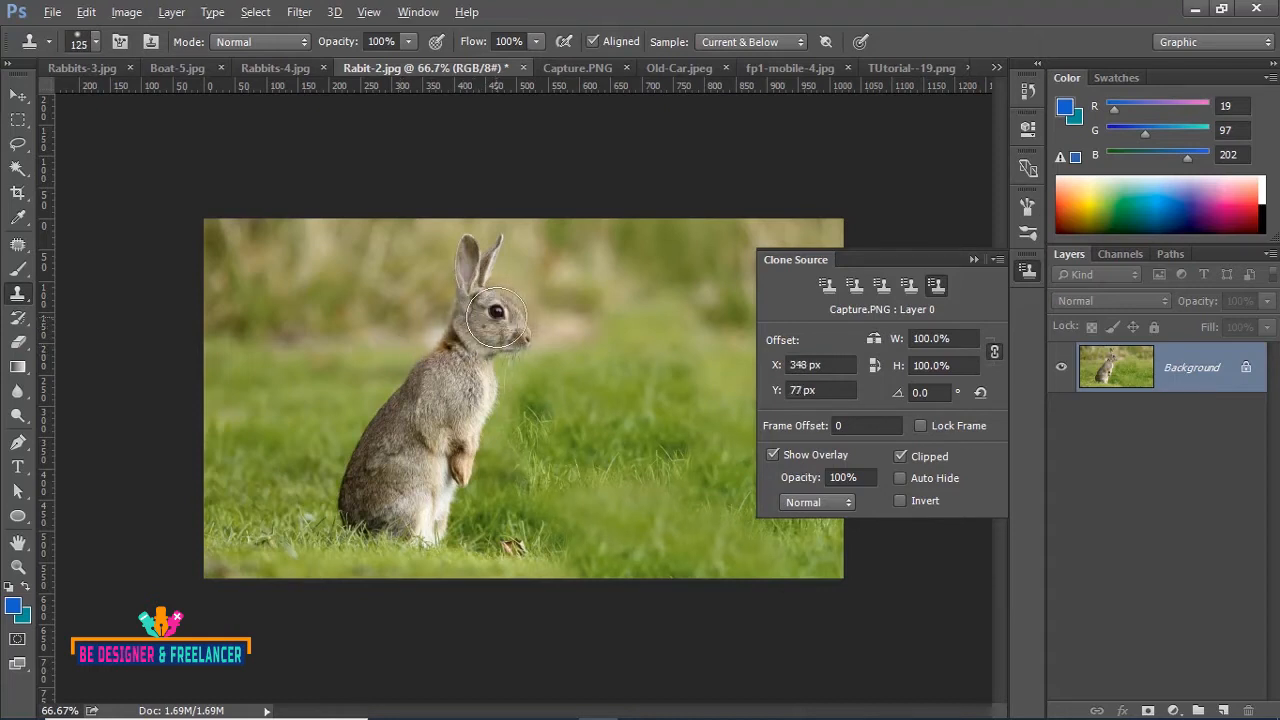
mouse_move(634, 329)
left_mouse_down()
mouse_move(606, 505)
mouse_move(631, 329)
mouse_move(598, 312)
mouse_move(546, 520)
mouse_move(570, 360)
mouse_move(607, 279)
mouse_move(560, 383)
mouse_move(530, 530)
mouse_move(615, 384)
mouse_move(618, 330)
left_mouse_up()
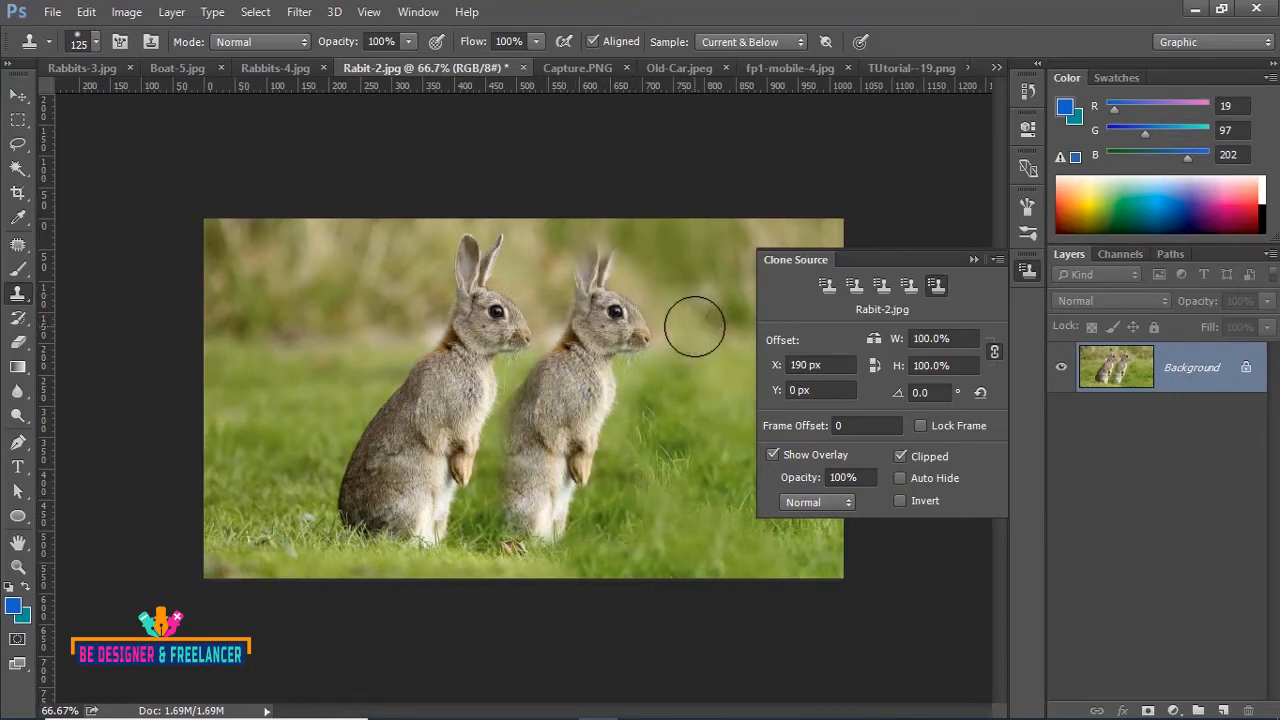
- Undo the strokes of the unflipped rabbit copy
key("ctrl+alt+z")
key("ctrl+alt+z")
key("ctrl+alt+z")
key("ctrl+alt+z")
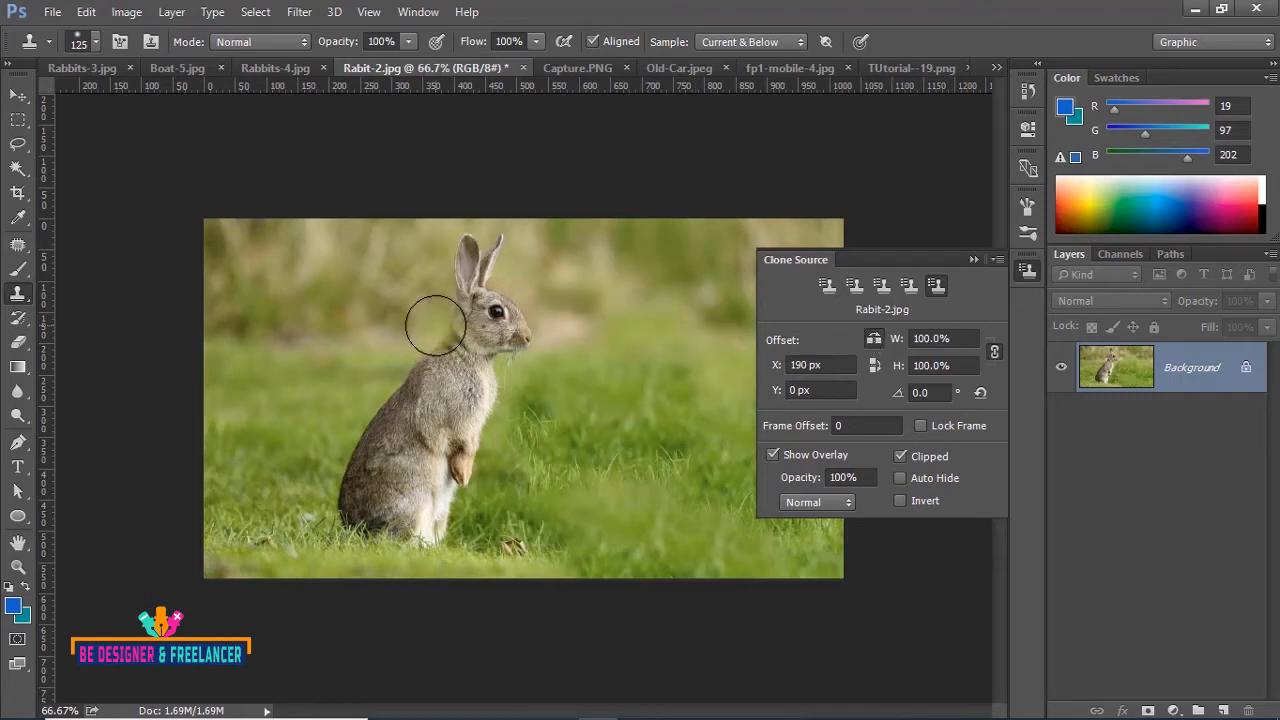
- Enlarge the brush to 175 and clone a horizontally flipped rabbit facing the original, including its ears
key("bracketright")
key("bracketright")
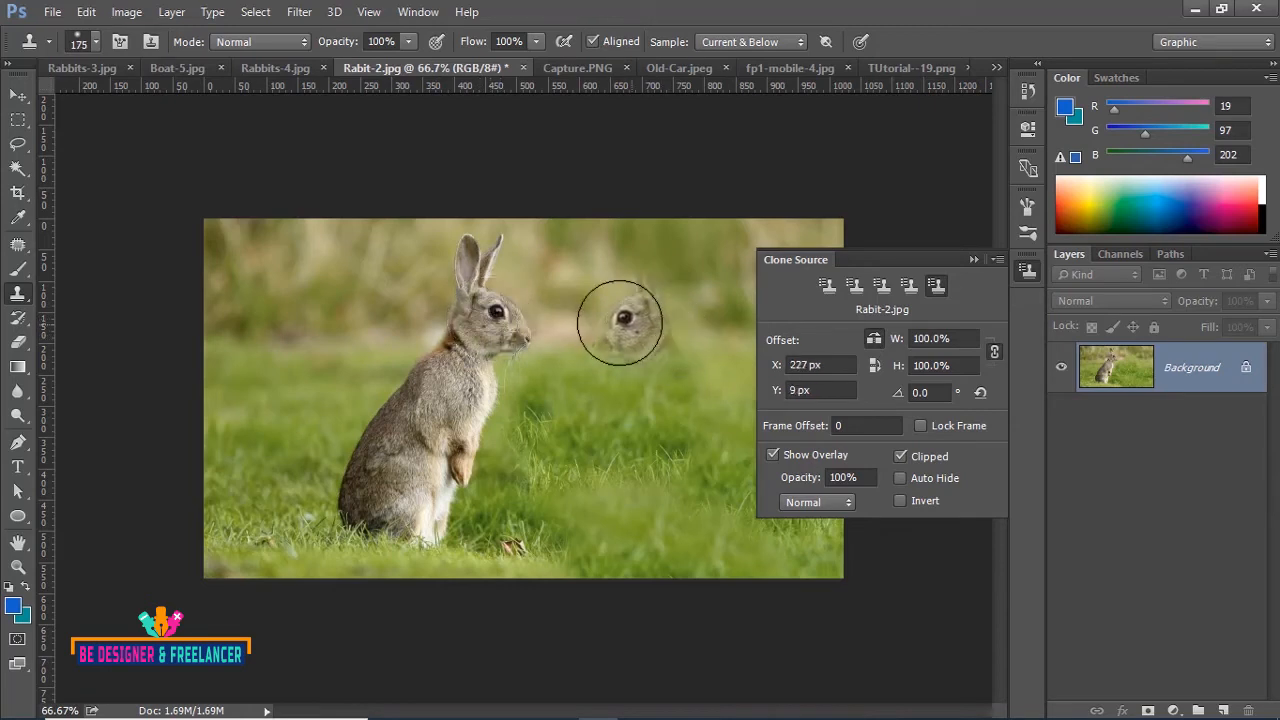
mouse_move(623, 314)
left_mouse_down()
mouse_move(618, 536)
mouse_move(642, 311)
mouse_move(671, 400)
mouse_move(691, 551)
mouse_move(714, 325)
left_mouse_up()
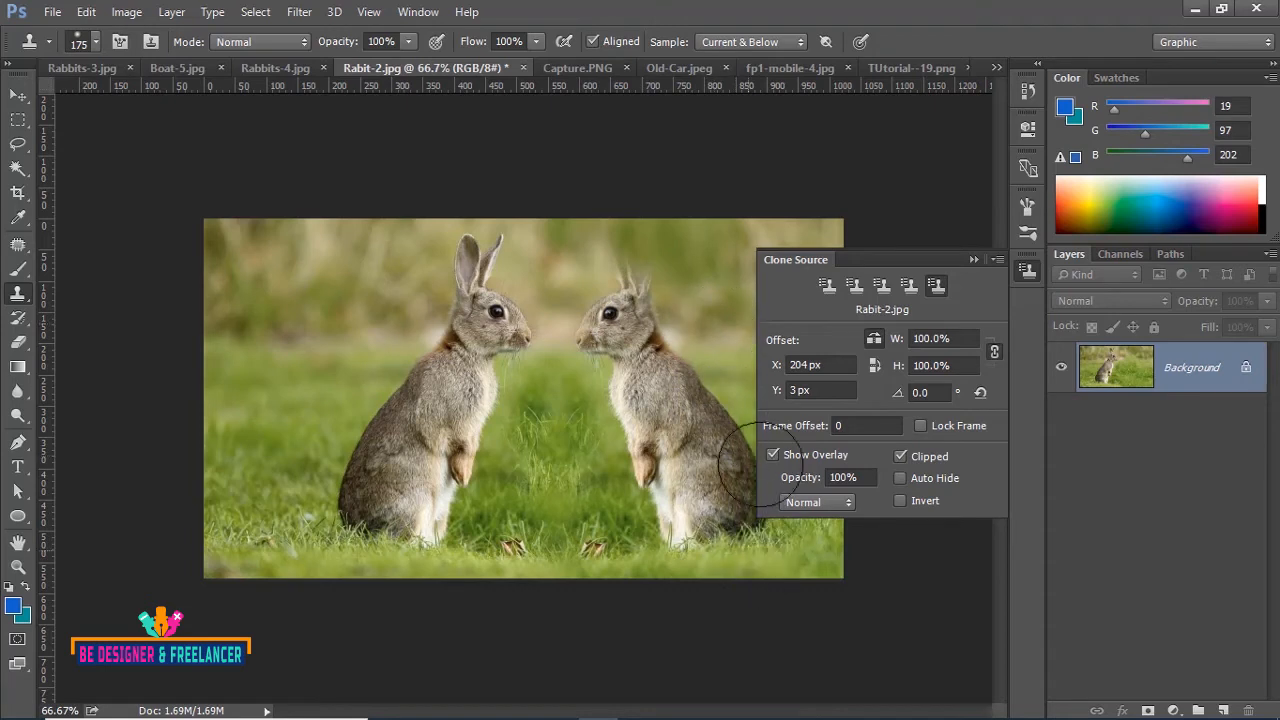
mouse_move(652, 275)
left_mouse_down()
mouse_move(634, 257)
mouse_move(622, 290)
left_mouse_up()
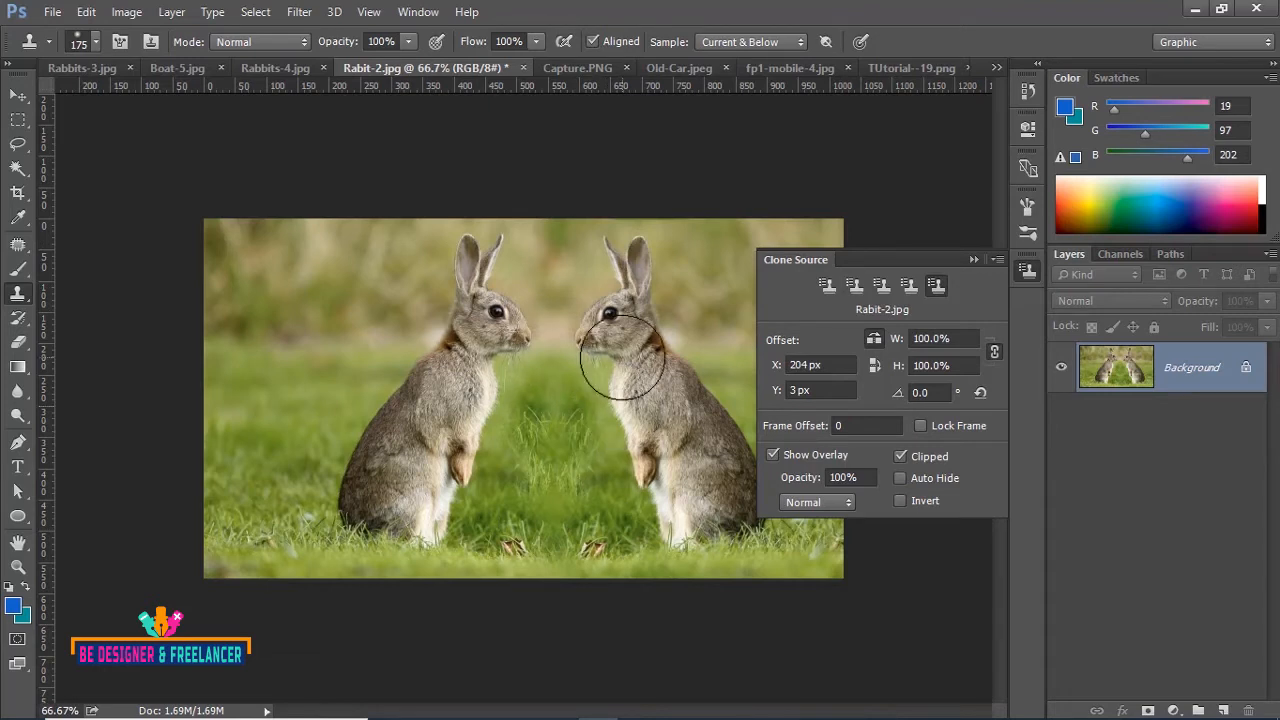
- Flip the clone source vertically too, resample the rabbit's head, paint an upside-down rabbit beside the original, and undo that copy
left_click(866, 340)
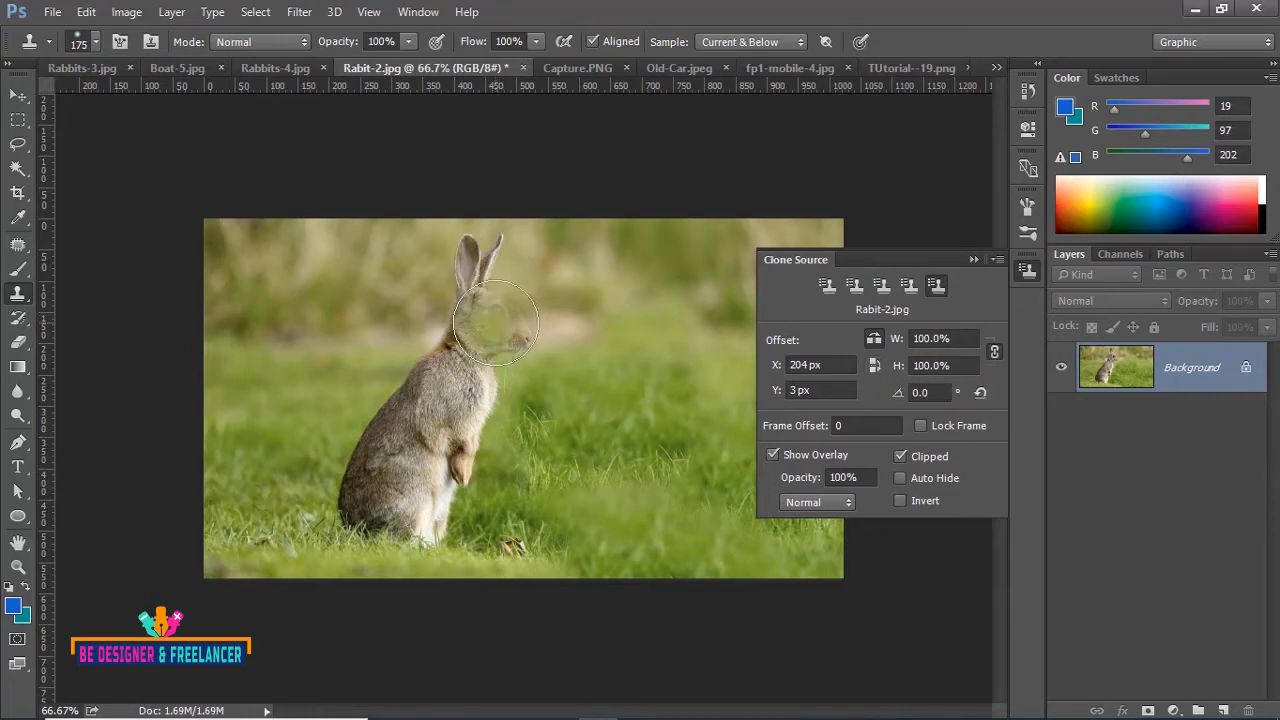
left_click(875, 365)
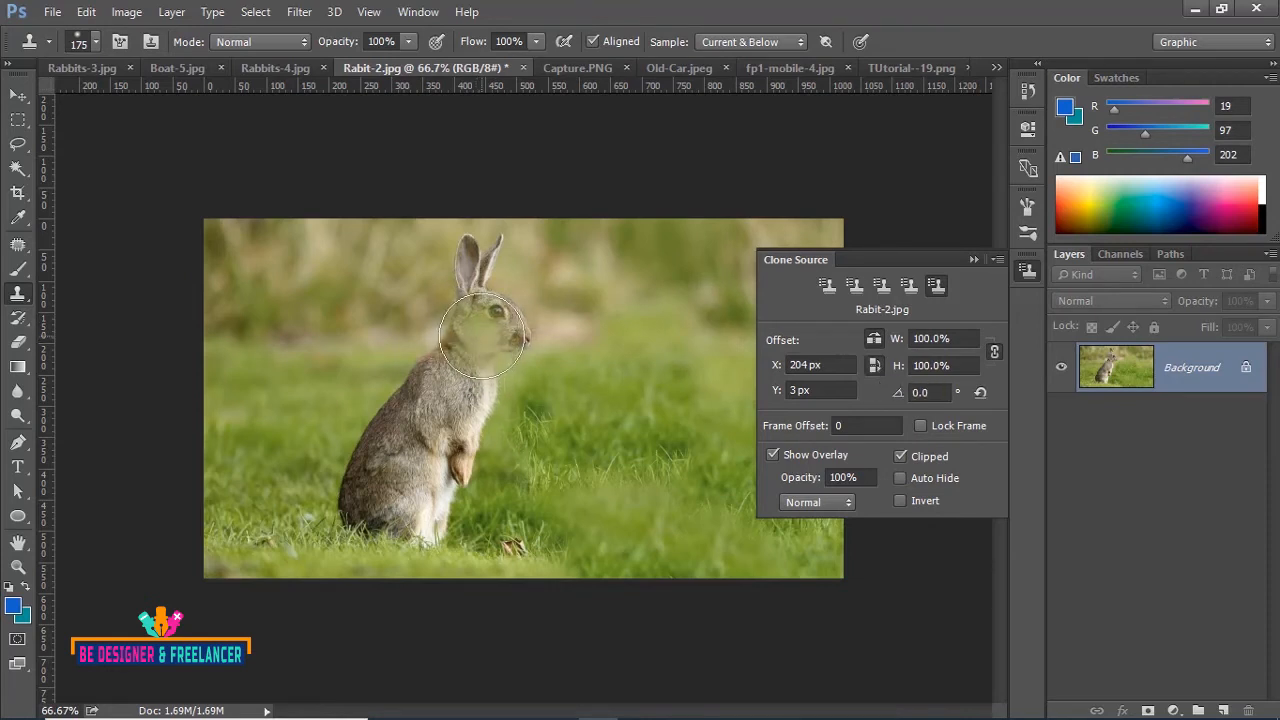
key("alt")
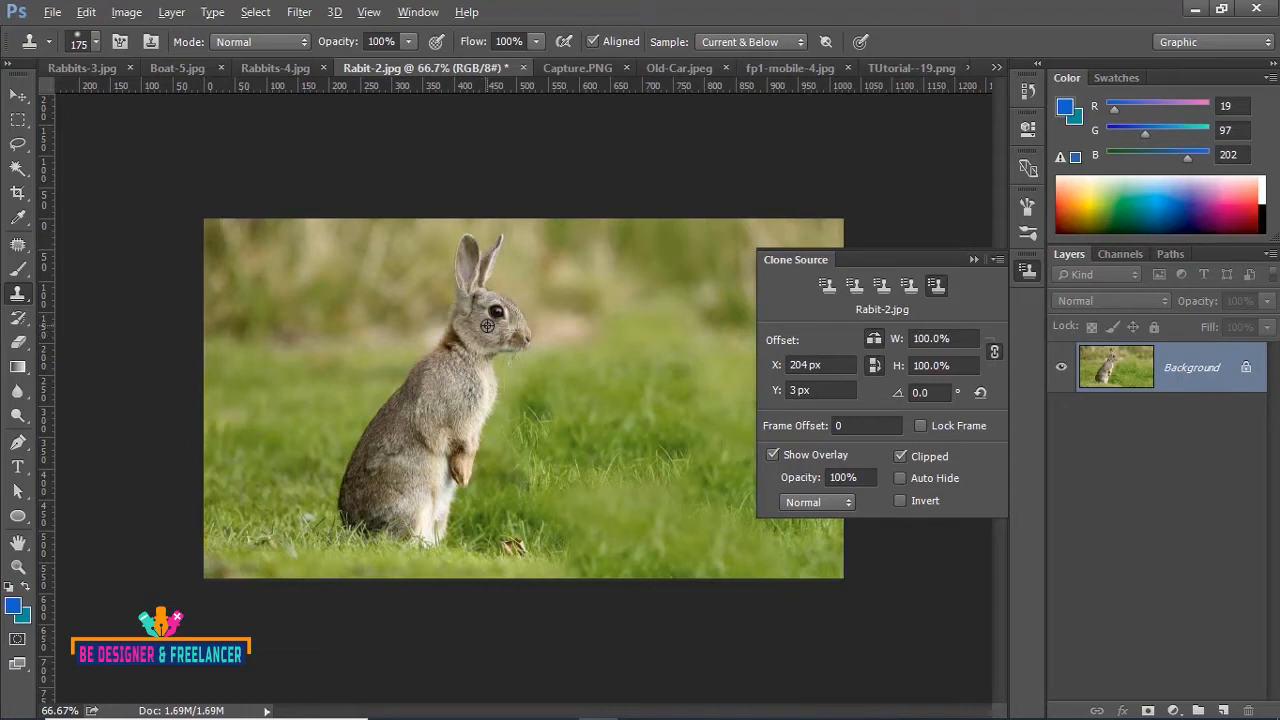
left_click(487, 325, "alt")
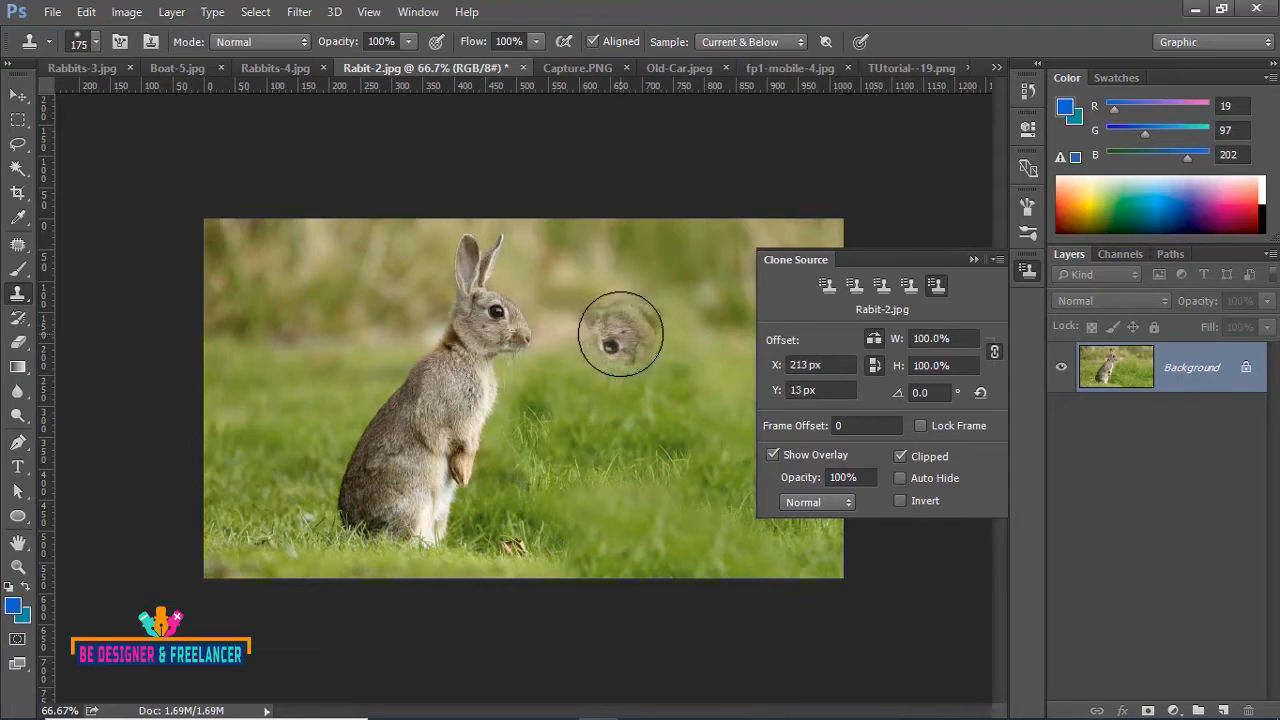
mouse_move(641, 462)
left_mouse_down()
mouse_move(638, 262)
mouse_move(610, 469)
mouse_move(642, 500)
mouse_move(688, 382)
mouse_move(711, 247)
mouse_move(699, 527)
mouse_move(645, 508)
mouse_move(628, 404)
mouse_move(641, 262)
mouse_move(652, 412)
left_mouse_up()
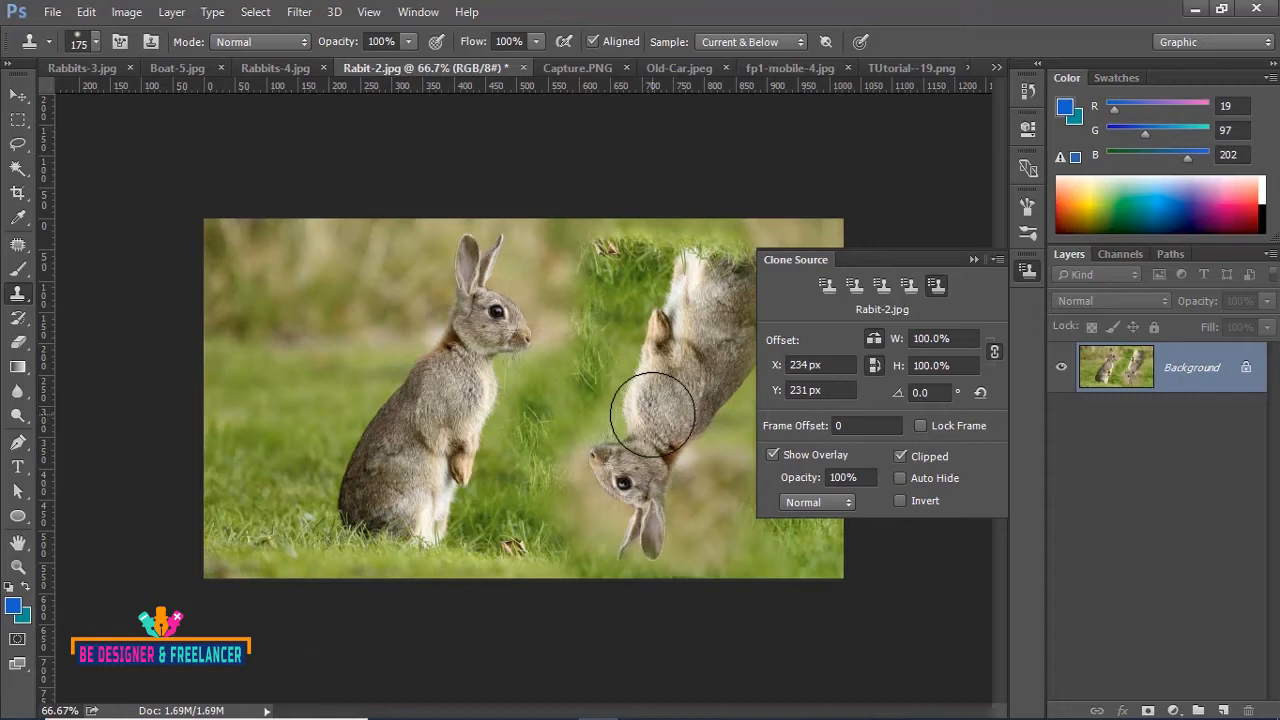
key("ctrl+z")
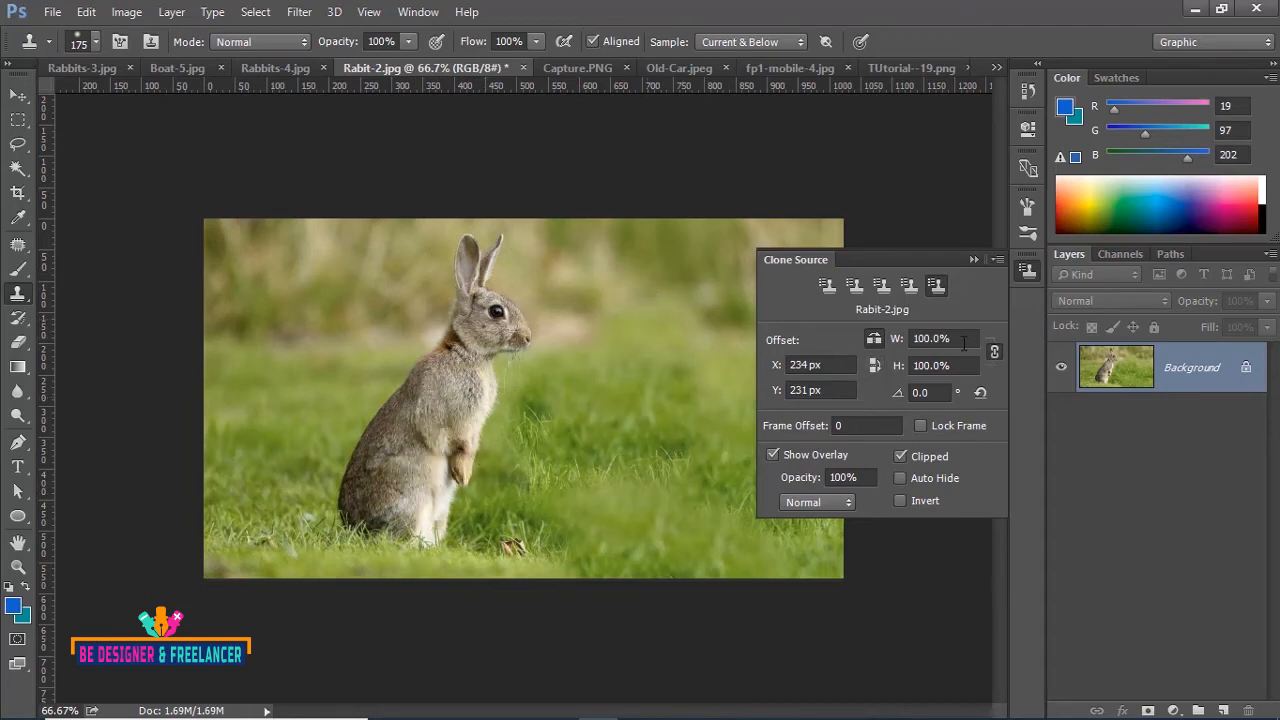
- Scale the clone source to 50% width and height, sample the rabbit's head and paint a half-size flipped rabbit beside it
left_click(962, 342)
type("50")
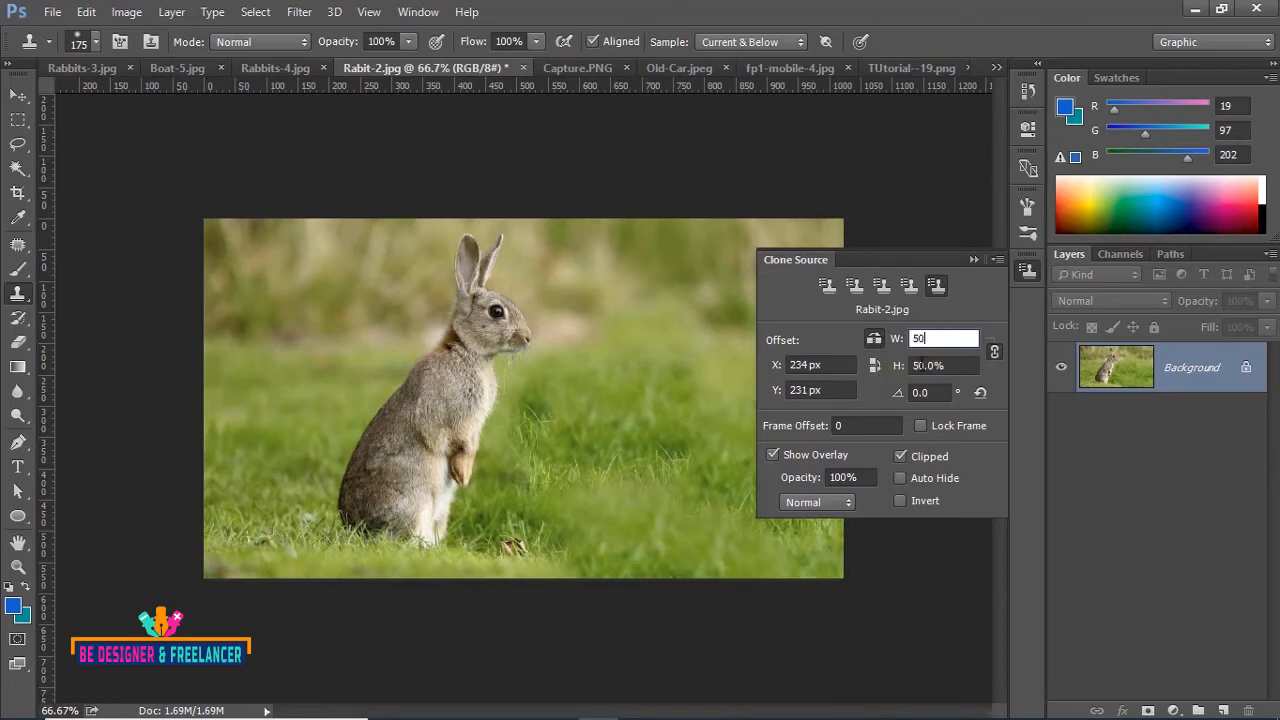
left_click(958, 368)
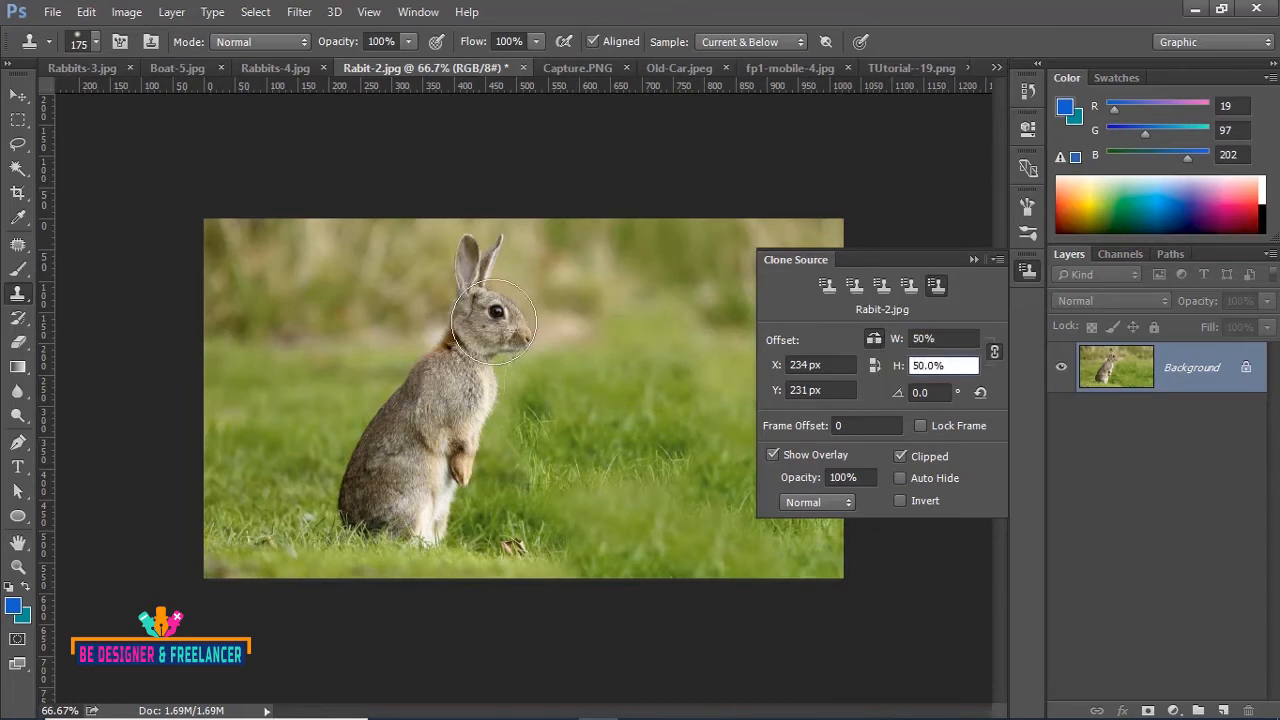
left_click(487, 308, "alt")
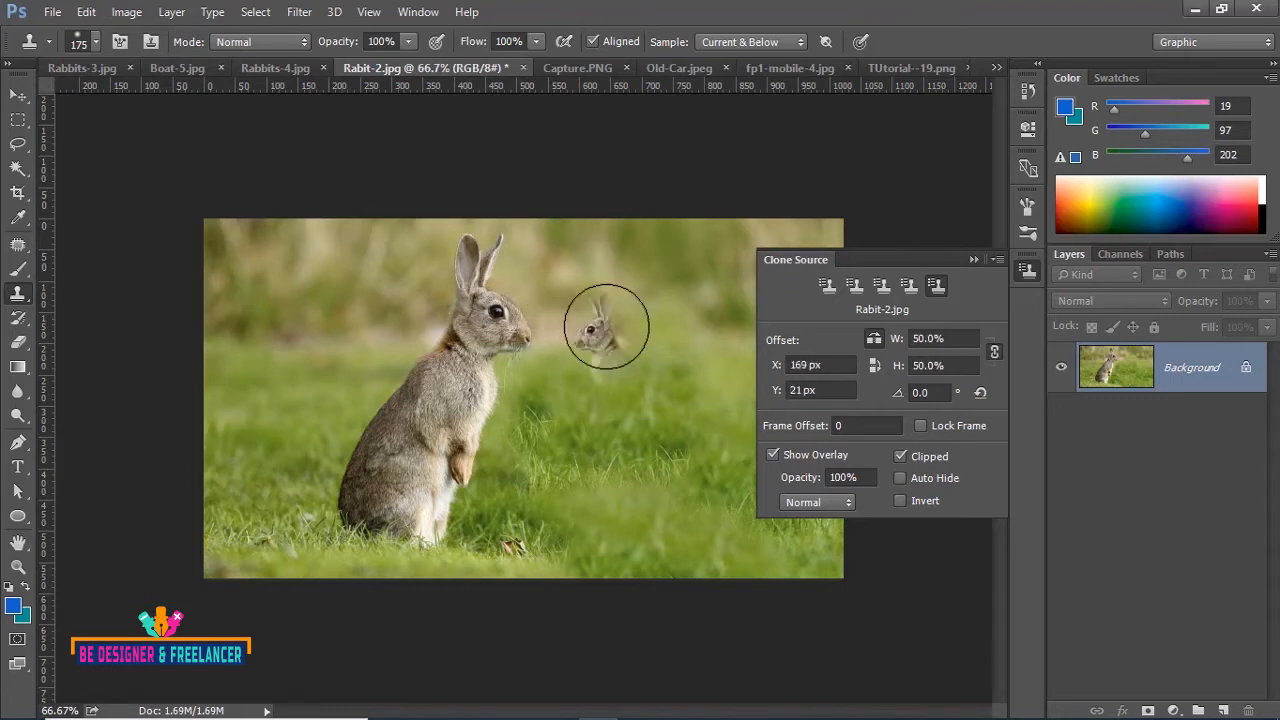
mouse_move(640, 400)
left_mouse_down()
mouse_move(657, 329)
mouse_move(657, 371)
mouse_move(607, 305)
left_mouse_up()
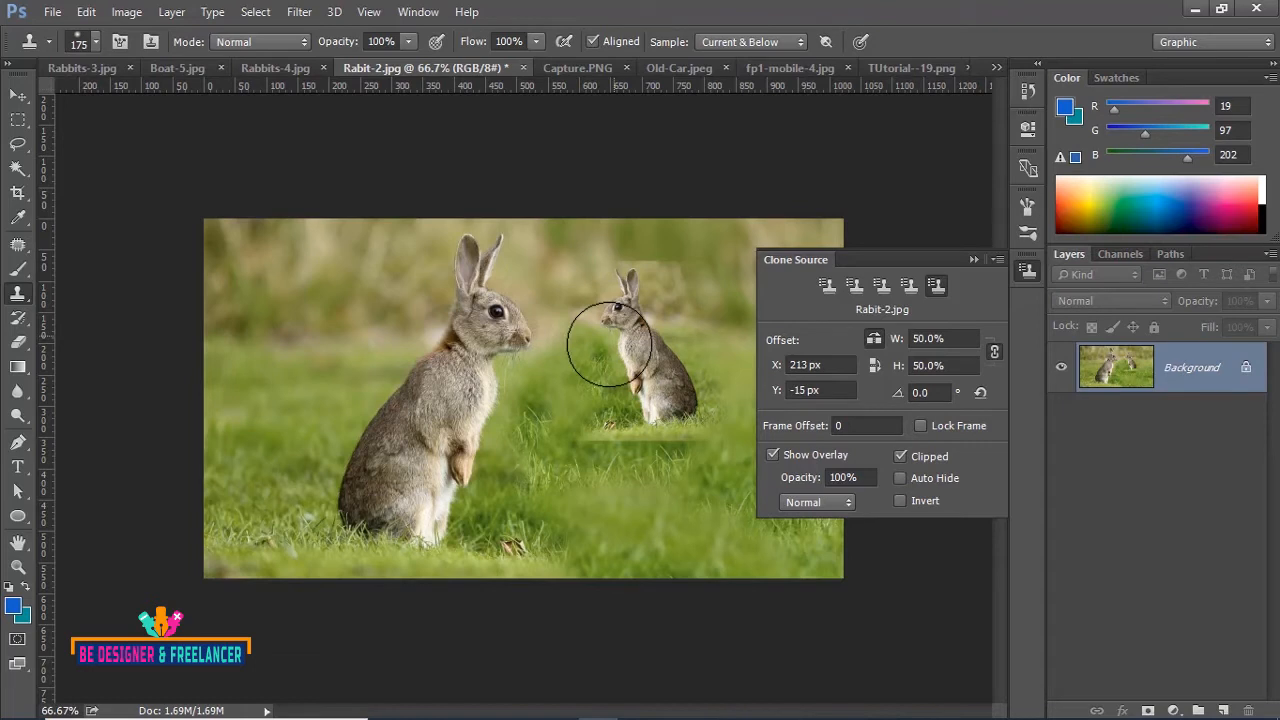
- Restore the clone source's width and height to 100% and undo the half-size rabbit copy
left_click(884, 339)
type("100")
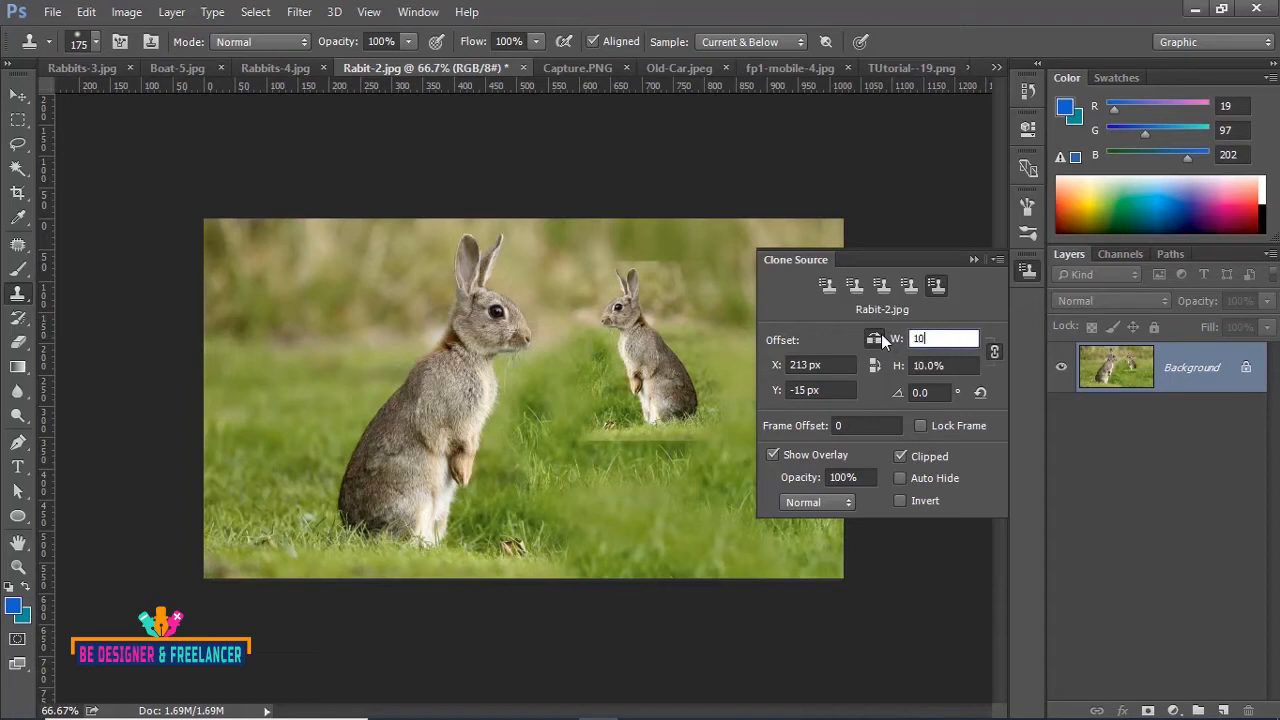
left_click(968, 366)
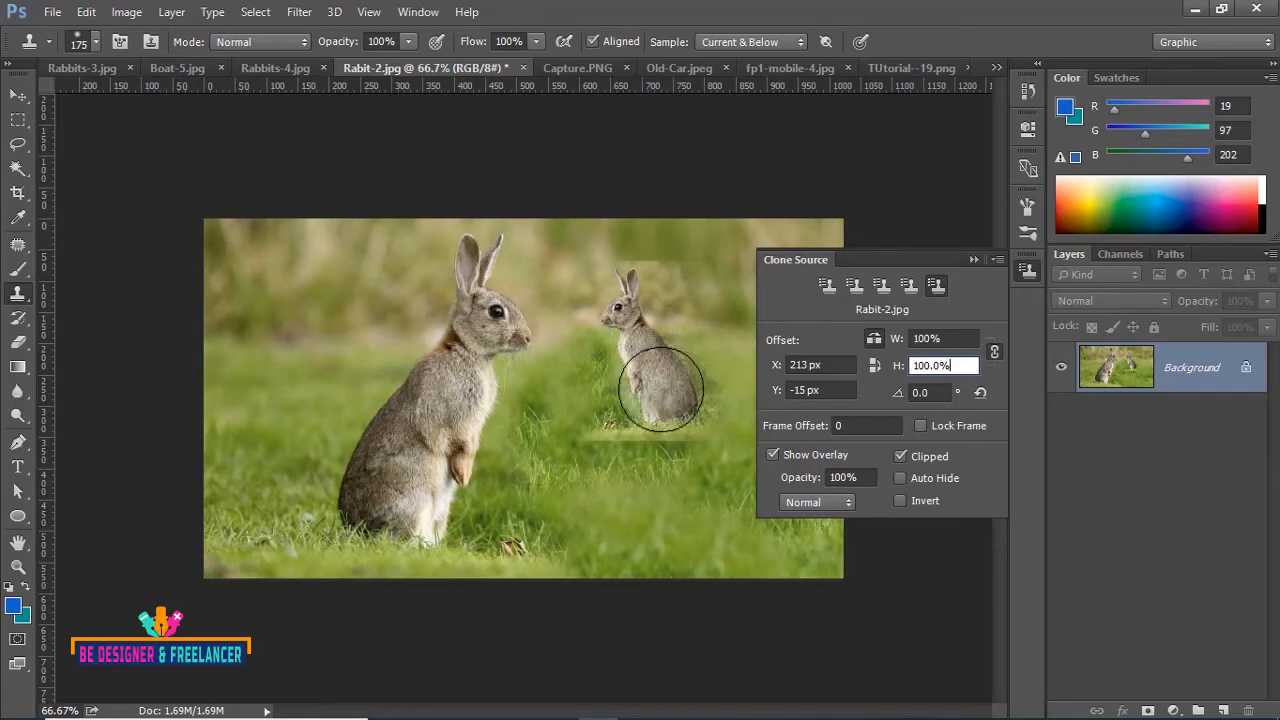
key("ctrl+z")
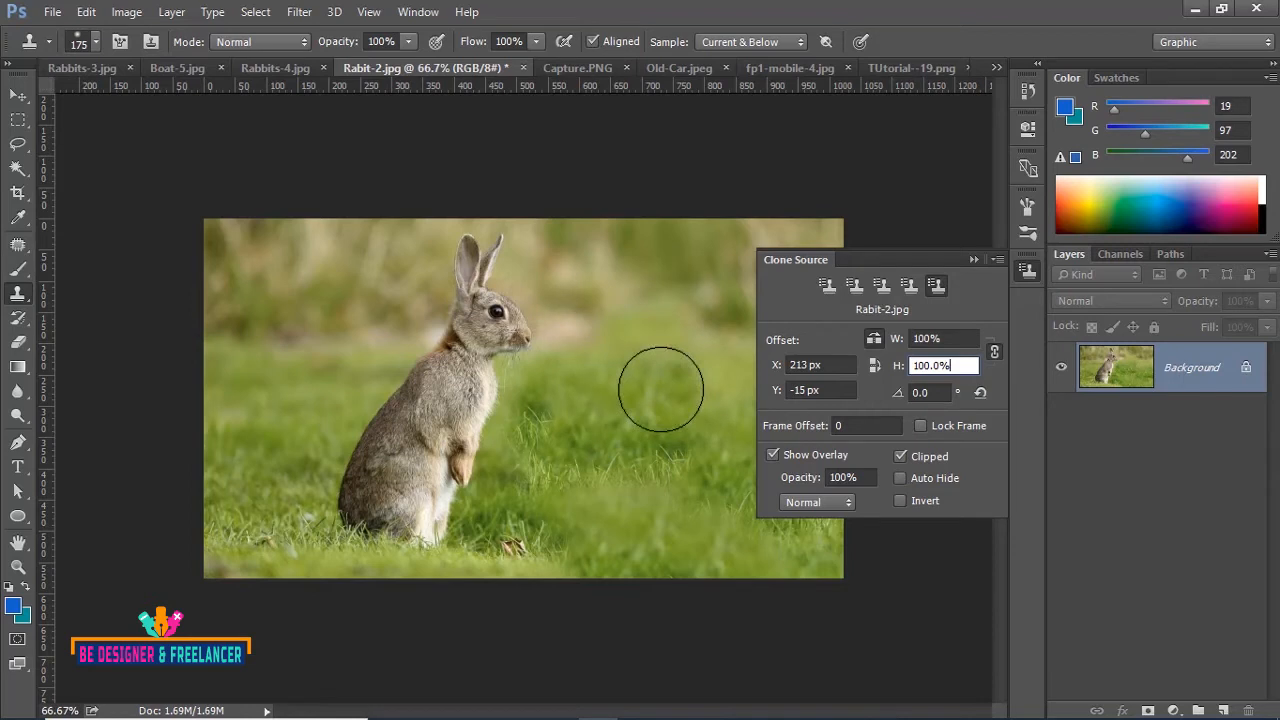
- Resample the rabbit's head and clone a full-size, horizontally flipped rabbit facing the original
left_click(661, 389)
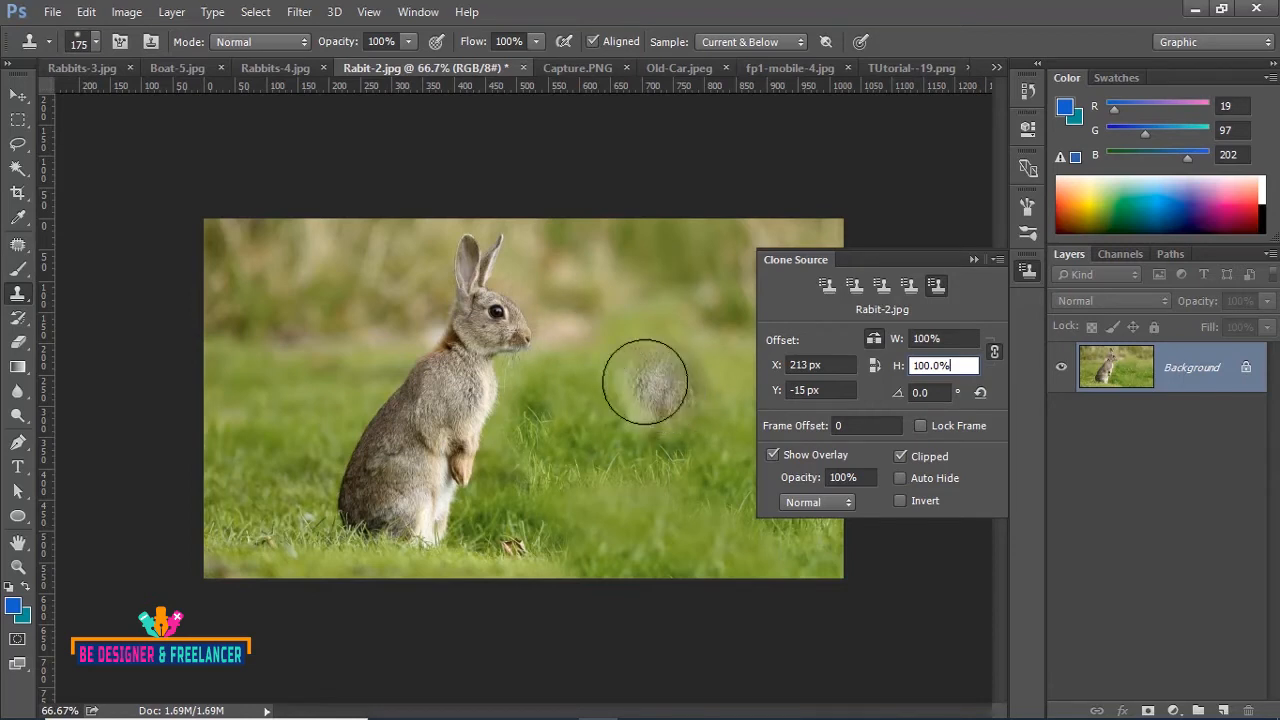
left_click(485, 331, "alt")
mouse_move(627, 320)
left_mouse_down()
mouse_move(670, 536)
mouse_move(706, 444)
mouse_move(686, 332)
mouse_move(662, 294)
mouse_move(659, 557)
mouse_move(635, 276)
mouse_move(723, 523)
left_mouse_up()
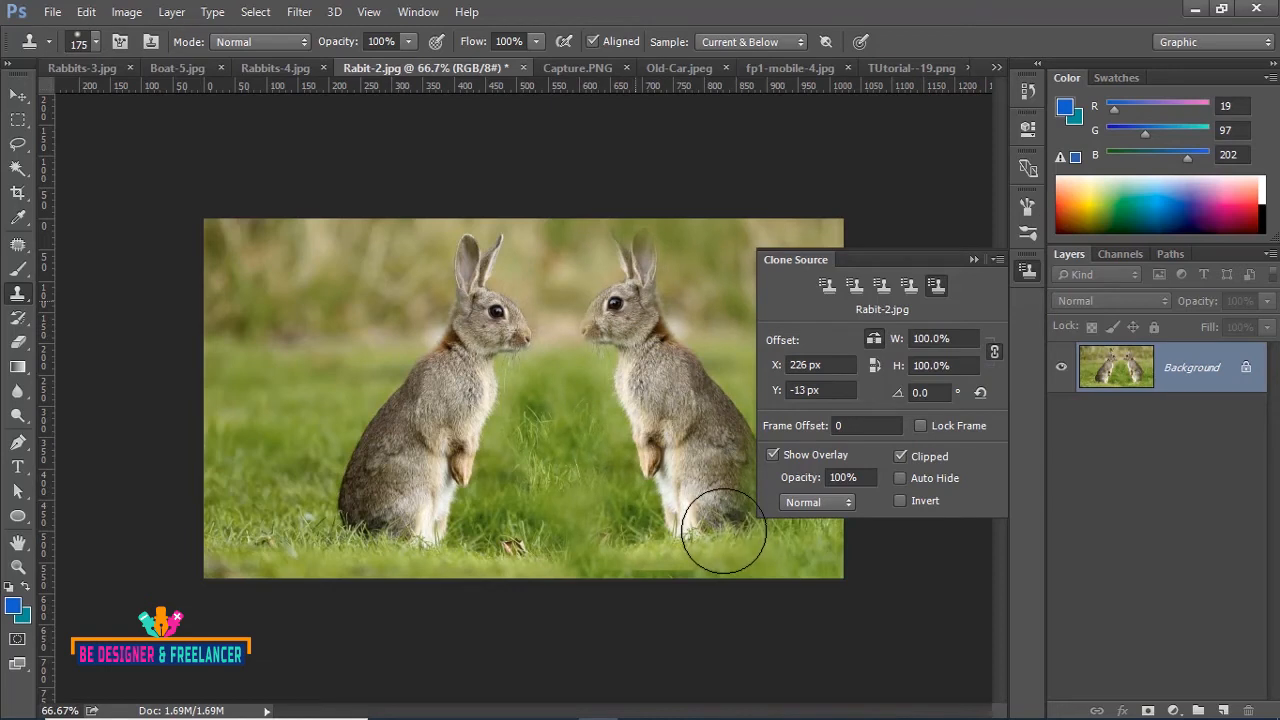
left_click_drag(723, 532, 724, 531)
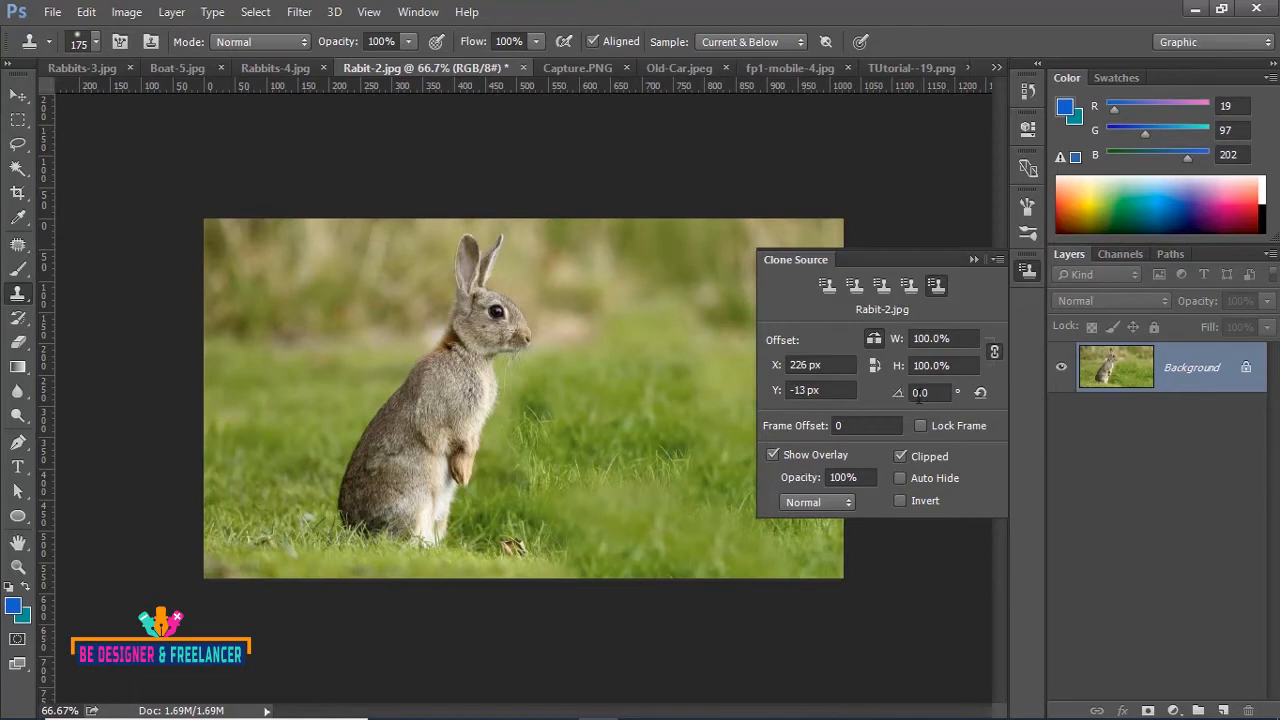
- Rotate the flipped clone source to -21.5 degrees, checking the tilted overlay against the rabbit photo
double_click(934, 392)
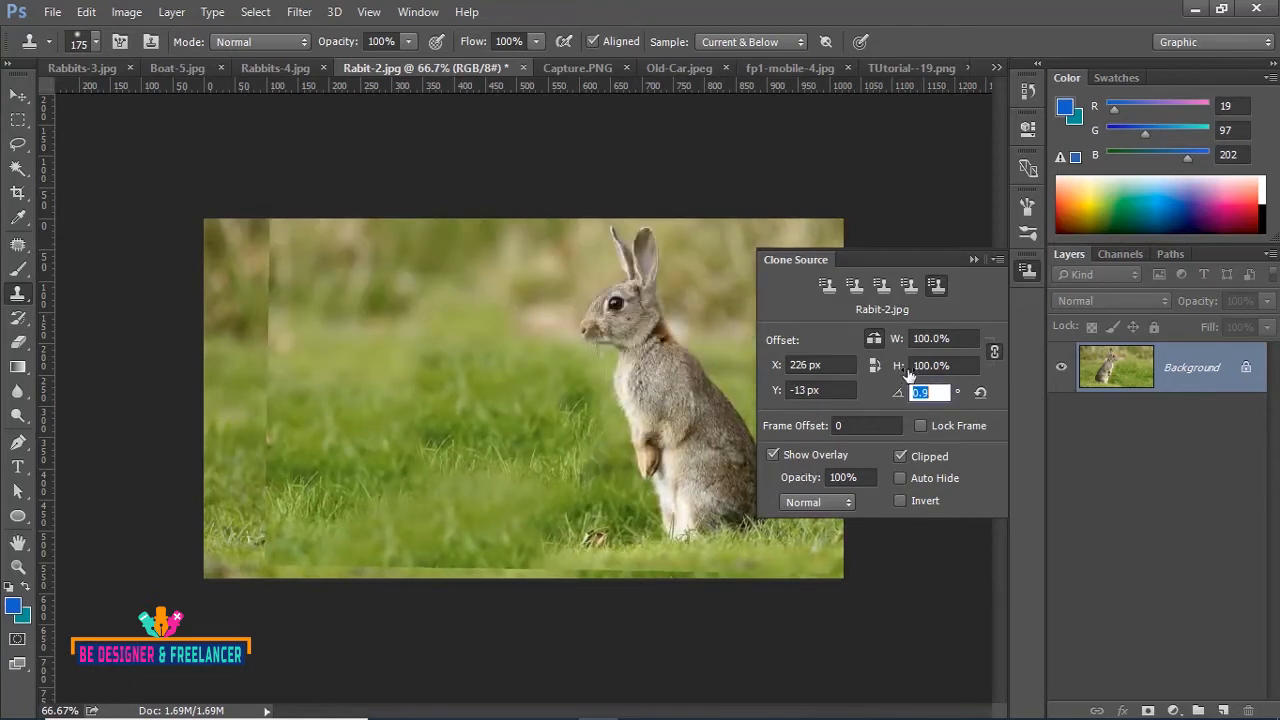
left_click_drag(909, 375, 910, 346)
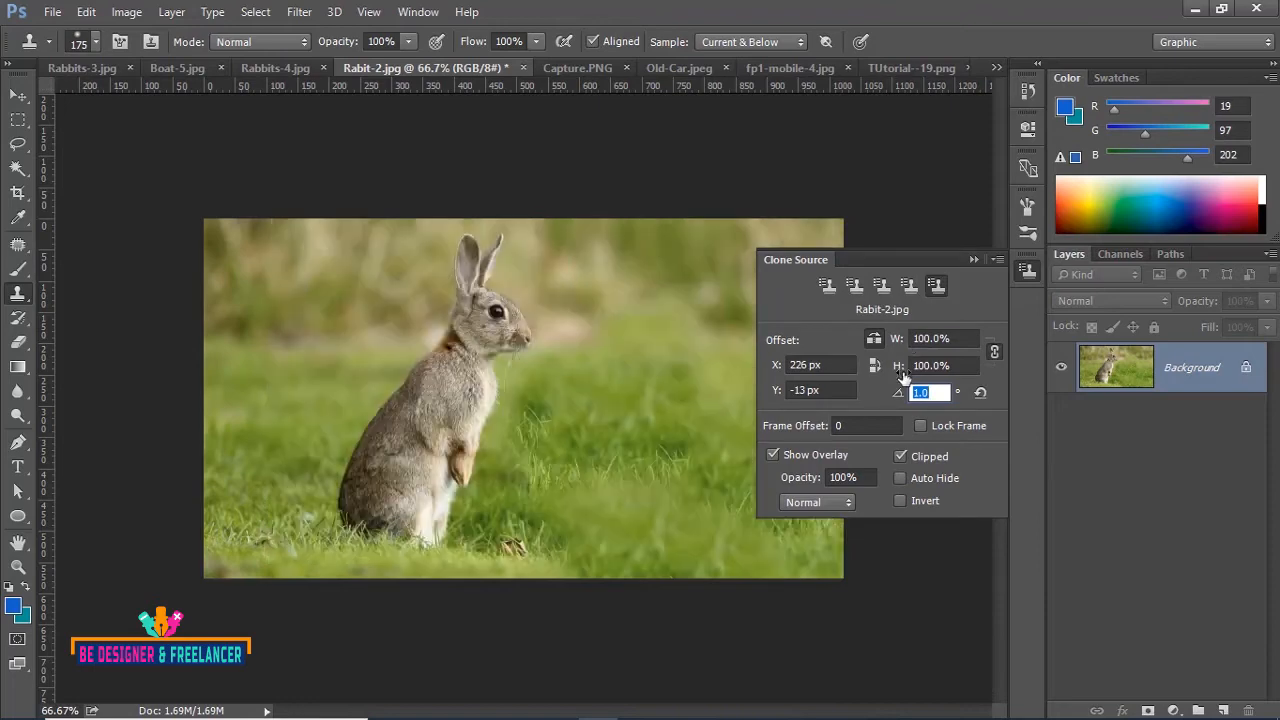
left_click_drag(903, 398, 897, 347)
mouse_move(893, 261)
left_mouse_down()
mouse_move(896, 427)
mouse_move(930, 508)
mouse_move(1070, 535)
mouse_move(908, 517)
mouse_move(691, 467)
left_mouse_up()
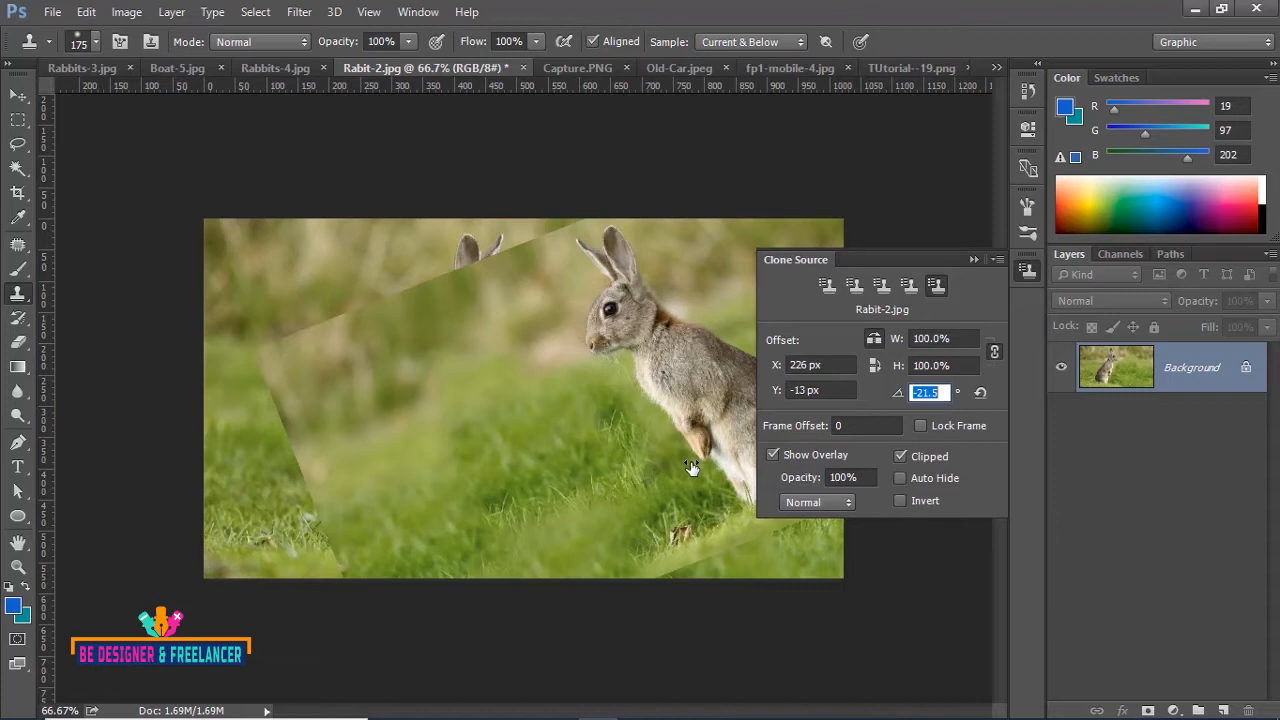
left_click_drag(691, 467, 691, 467)
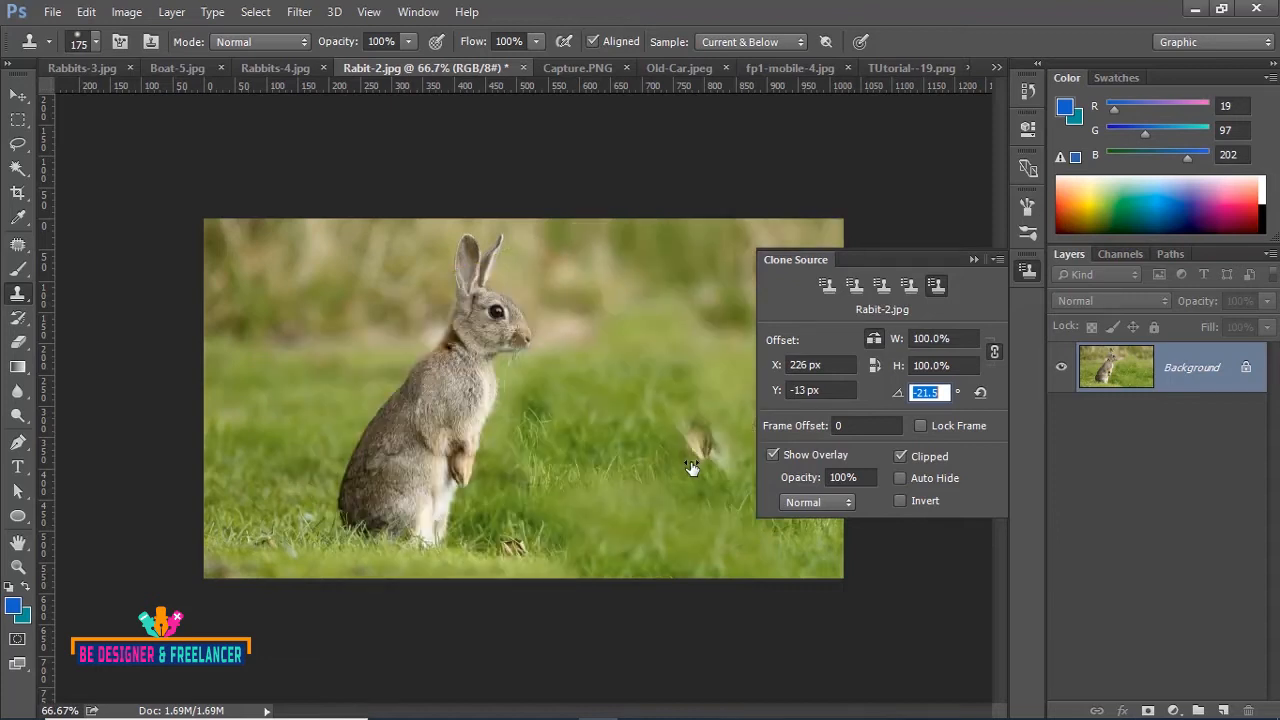
- Resample the rabbit's head, paint a tilted, flipped rabbit beside the original, and collapse the clone source settings
left_click(486, 323, "alt")
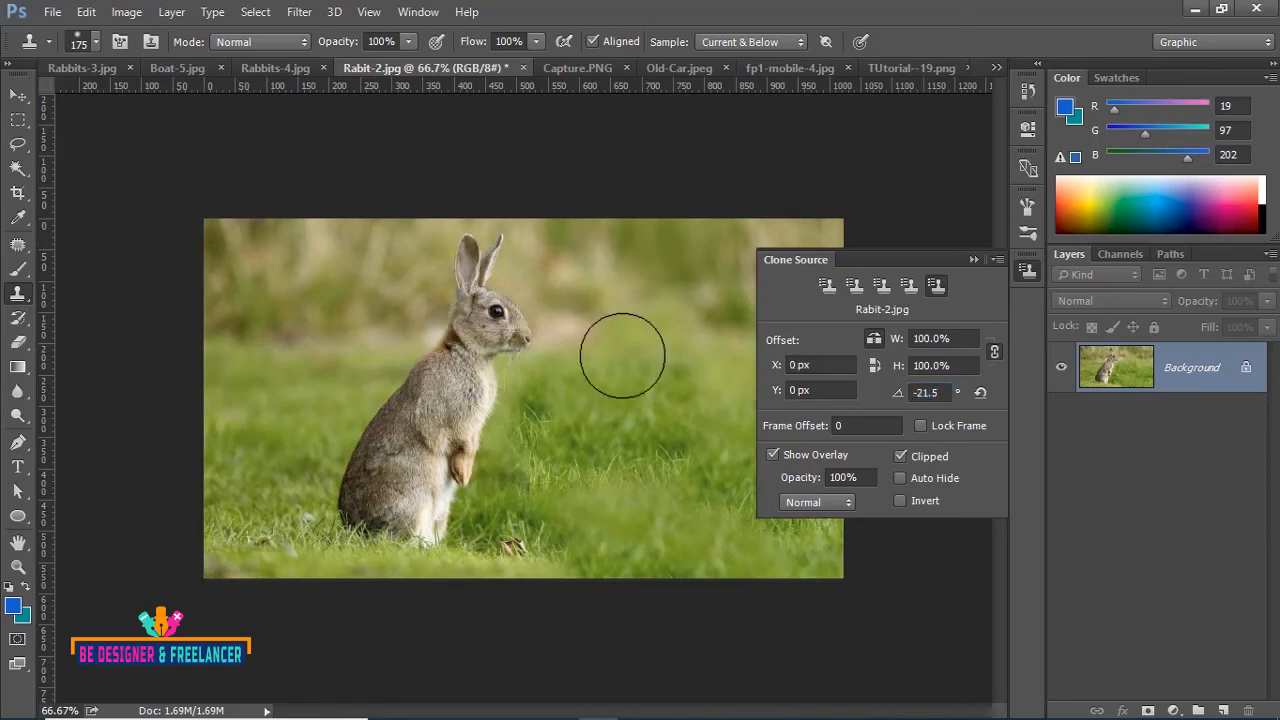
mouse_move(642, 346)
left_mouse_down()
mouse_move(724, 487)
mouse_move(670, 332)
mouse_move(737, 386)
mouse_move(794, 531)
mouse_move(746, 378)
mouse_move(657, 319)
mouse_move(650, 364)
mouse_move(766, 534)
mouse_move(652, 394)
mouse_move(608, 294)
mouse_move(723, 509)
left_mouse_up()
left_click(973, 259)
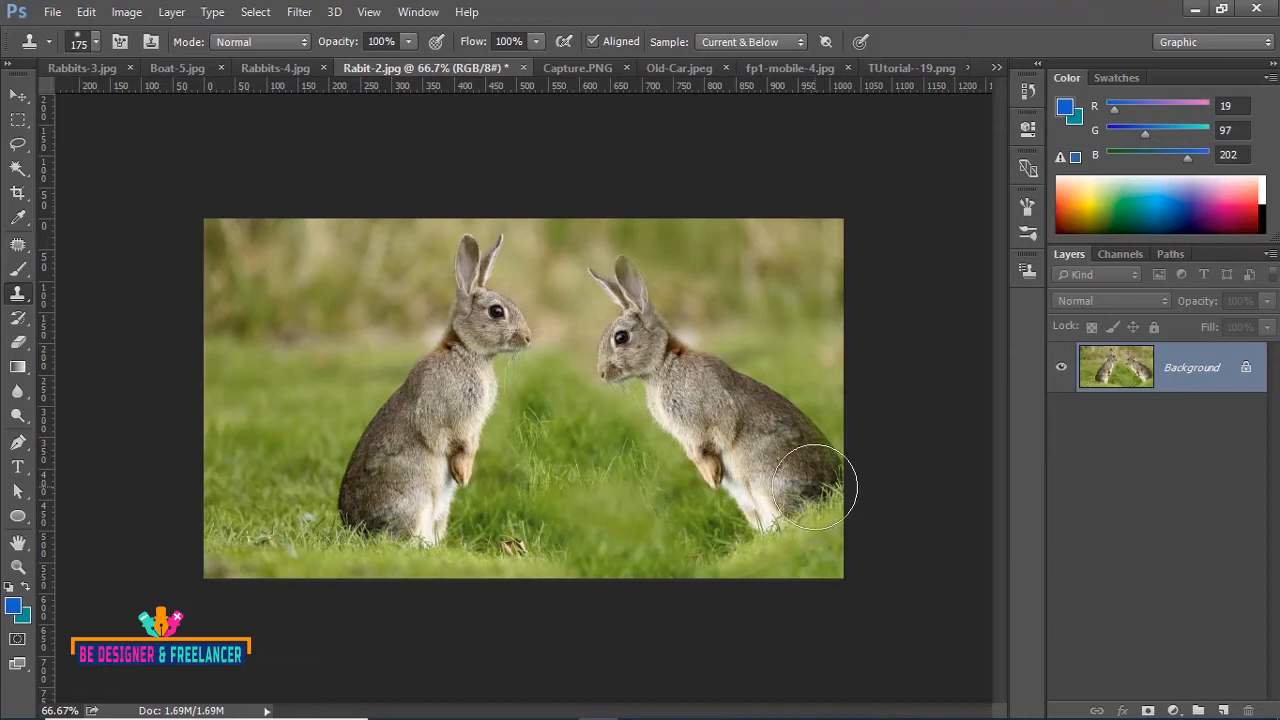
- Reopen the clone source settings, reset the source's transform, and switch its overlay off and back on
left_click(1027, 269)
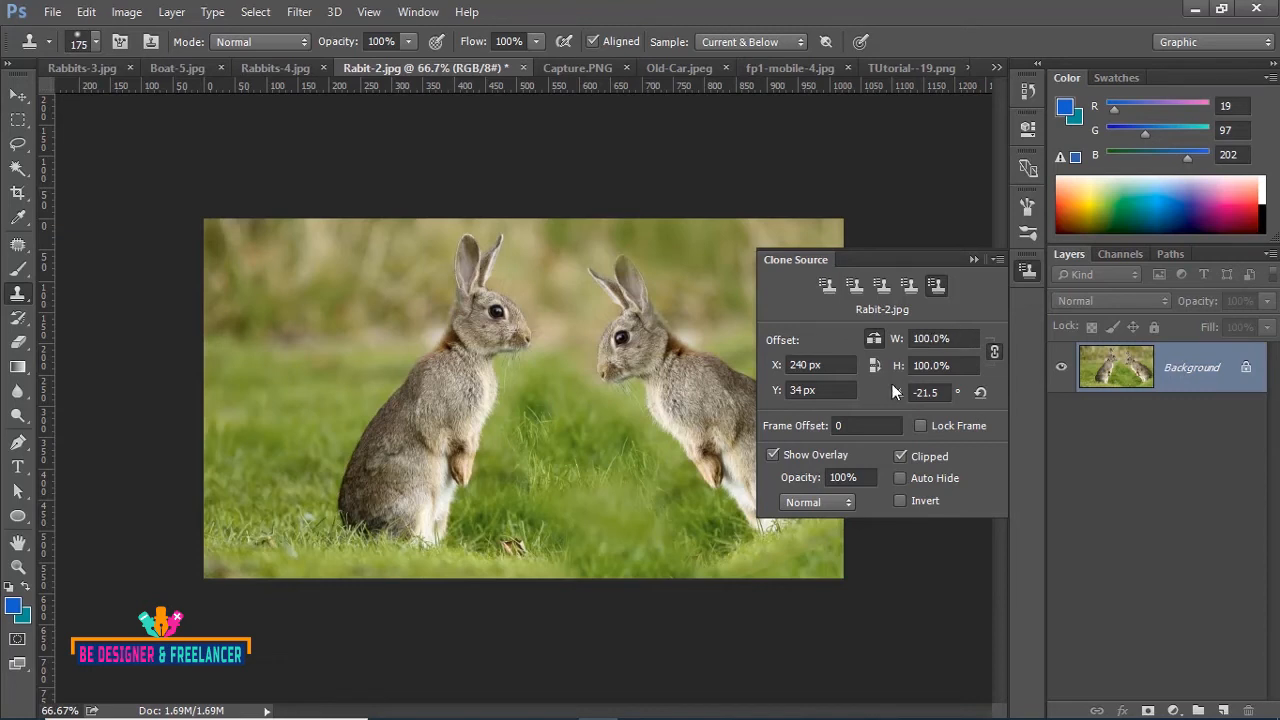
left_click(980, 395)
left_click(772, 455)
left_click(772, 455)
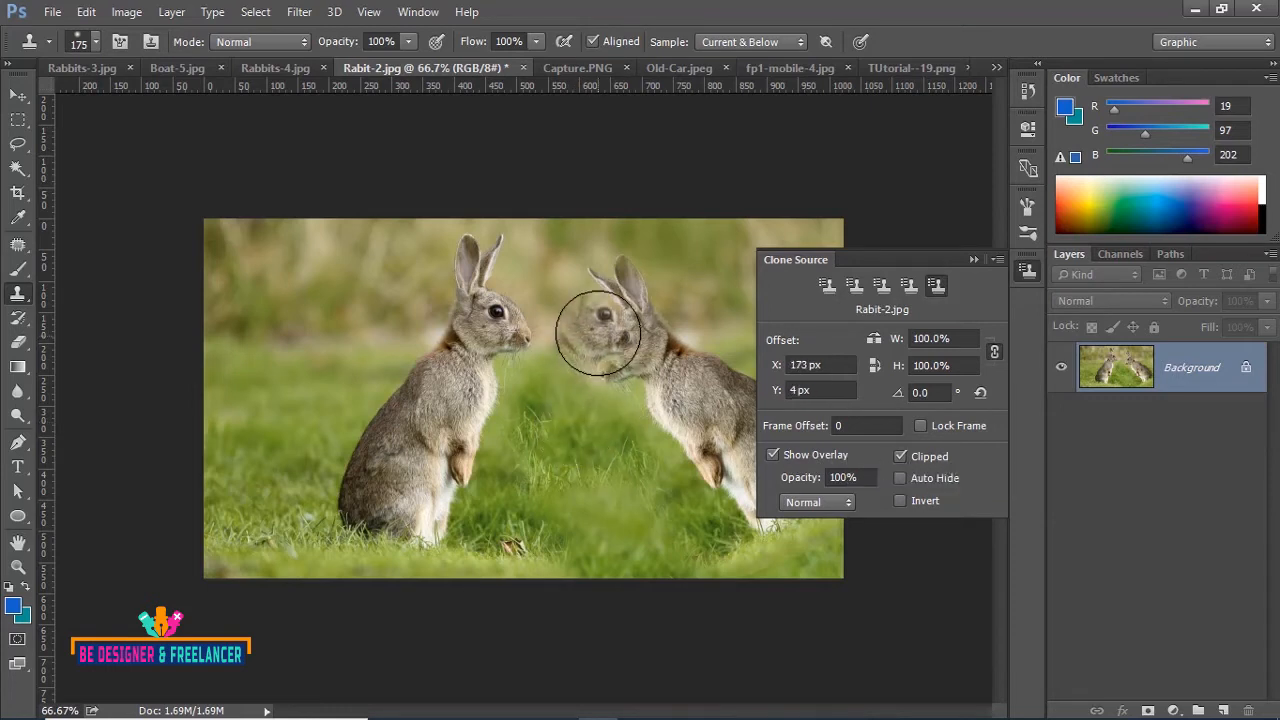
- Sample the rabbit in Rabit-2.jpg and clone a small spot of it onto the blank Untitled-1 canvas
left_click(592, 451, "alt")
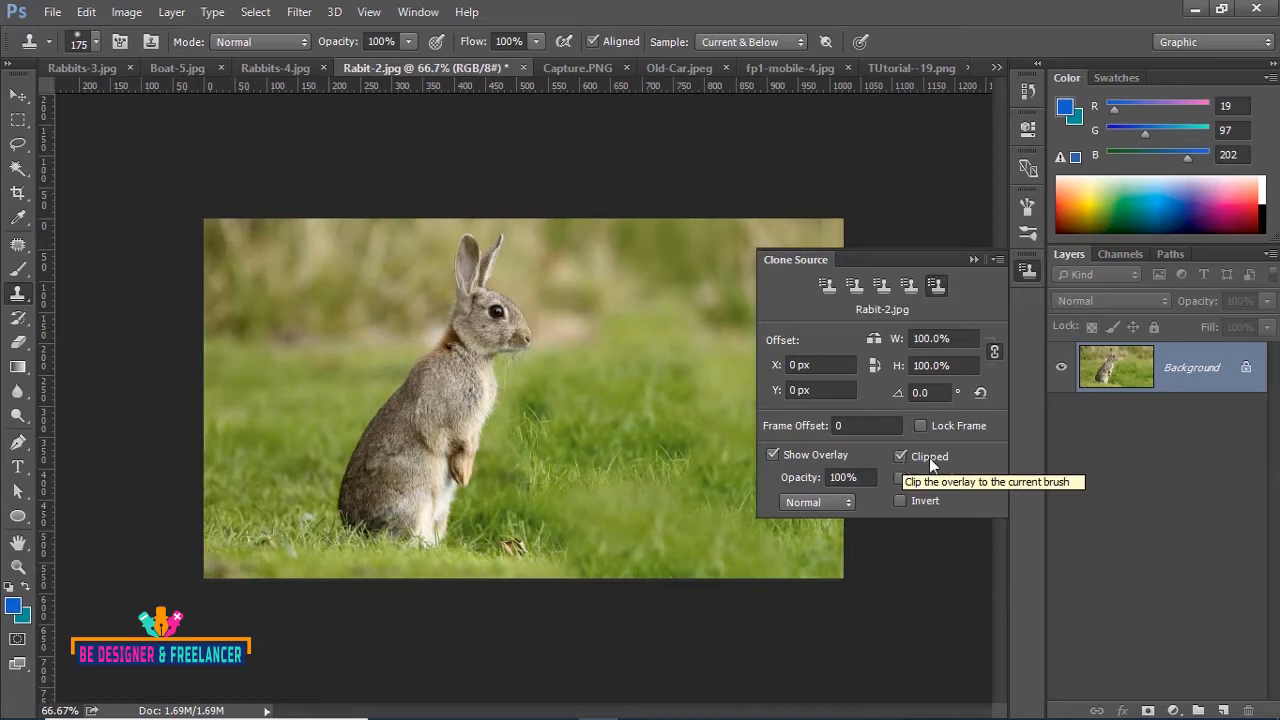
left_click(996, 68)
left_click(1035, 242)
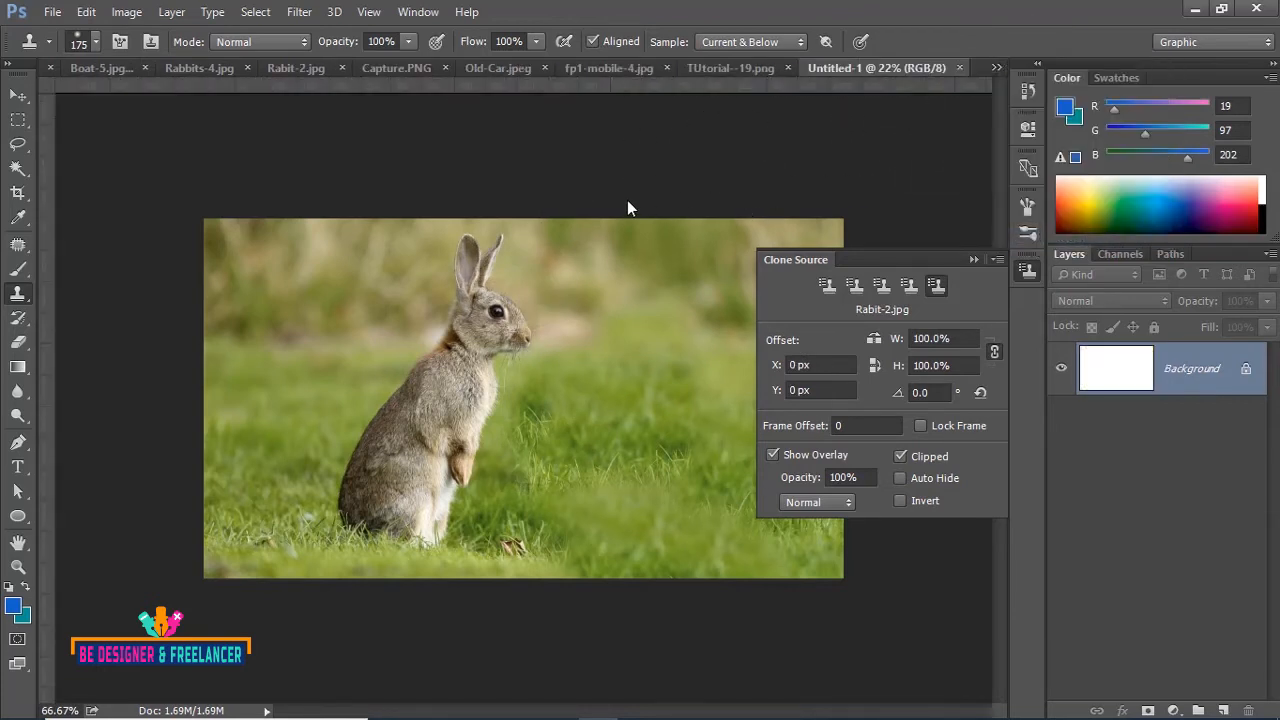
left_click(198, 237)
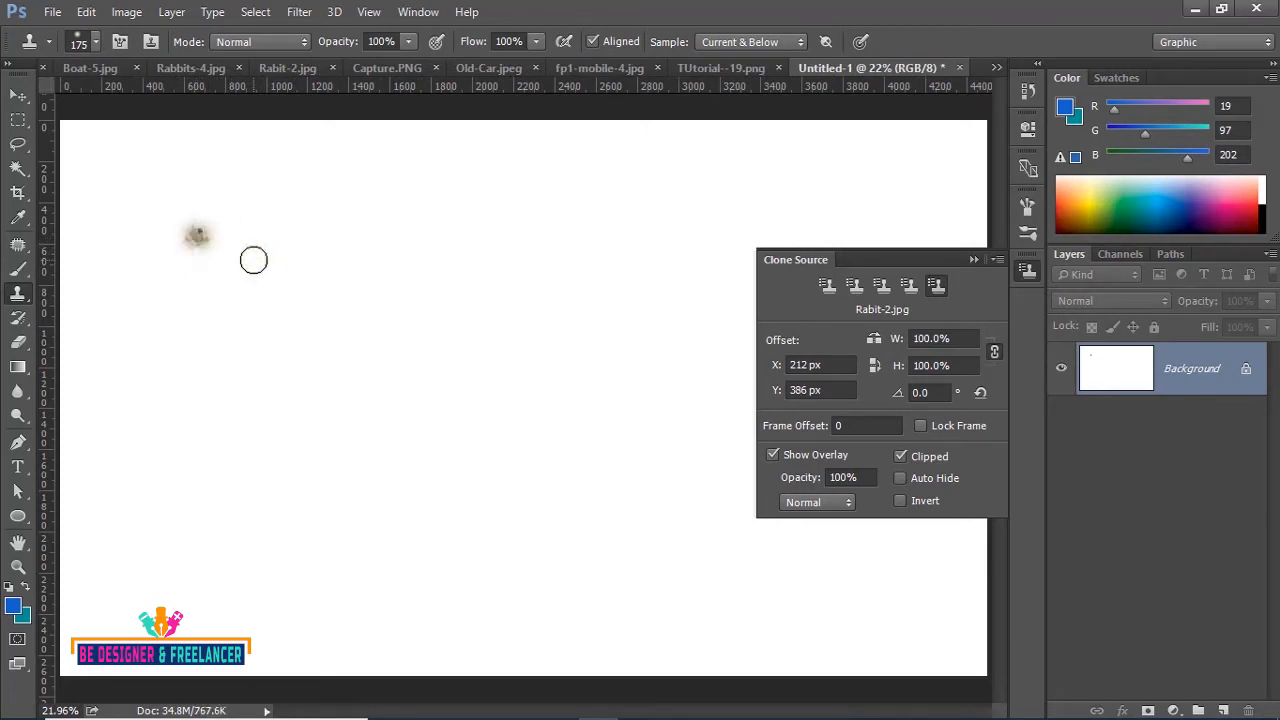
key("ctrl+plus")
mouse_move(185, 287)
left_mouse_down()
mouse_move(262, 374)
mouse_move(331, 360)
mouse_move(494, 526)
mouse_move(405, 362)
left_mouse_up()
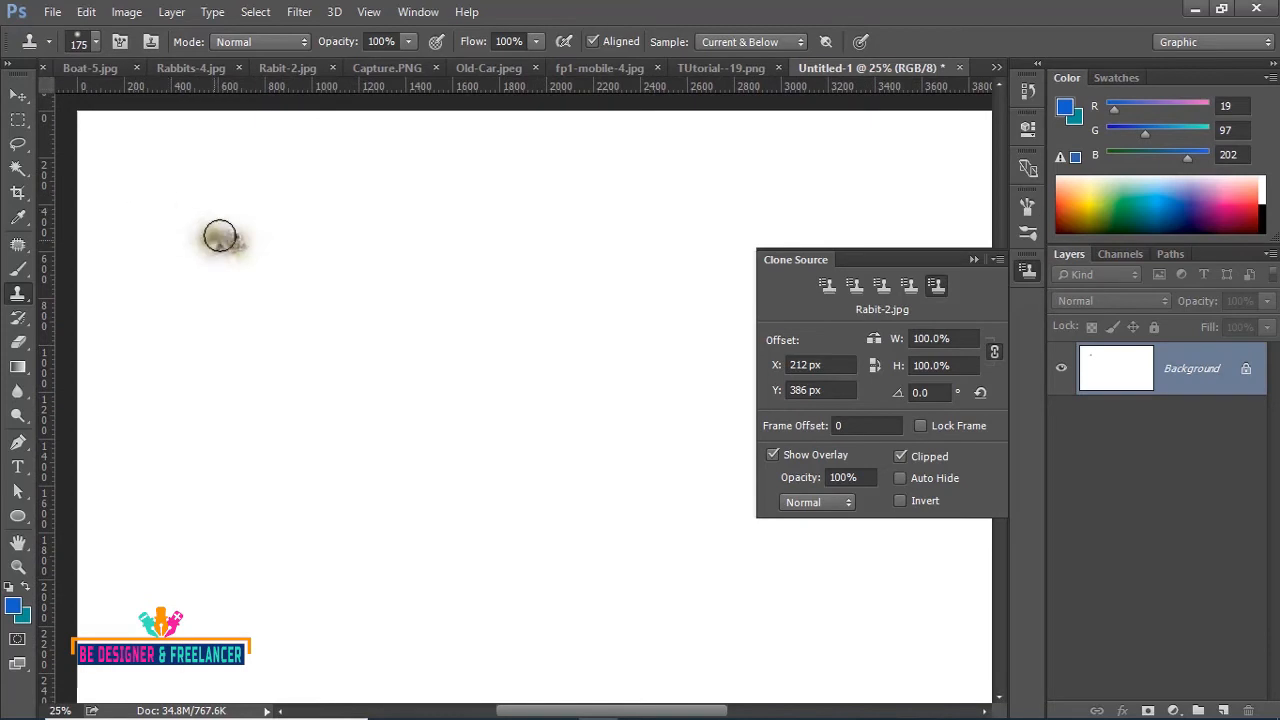
- Turn off overlay clipping in Rabit-2.jpg and preview the whole source image over the Untitled-1 canvas
left_click(588, 72)
left_click(449, 67)
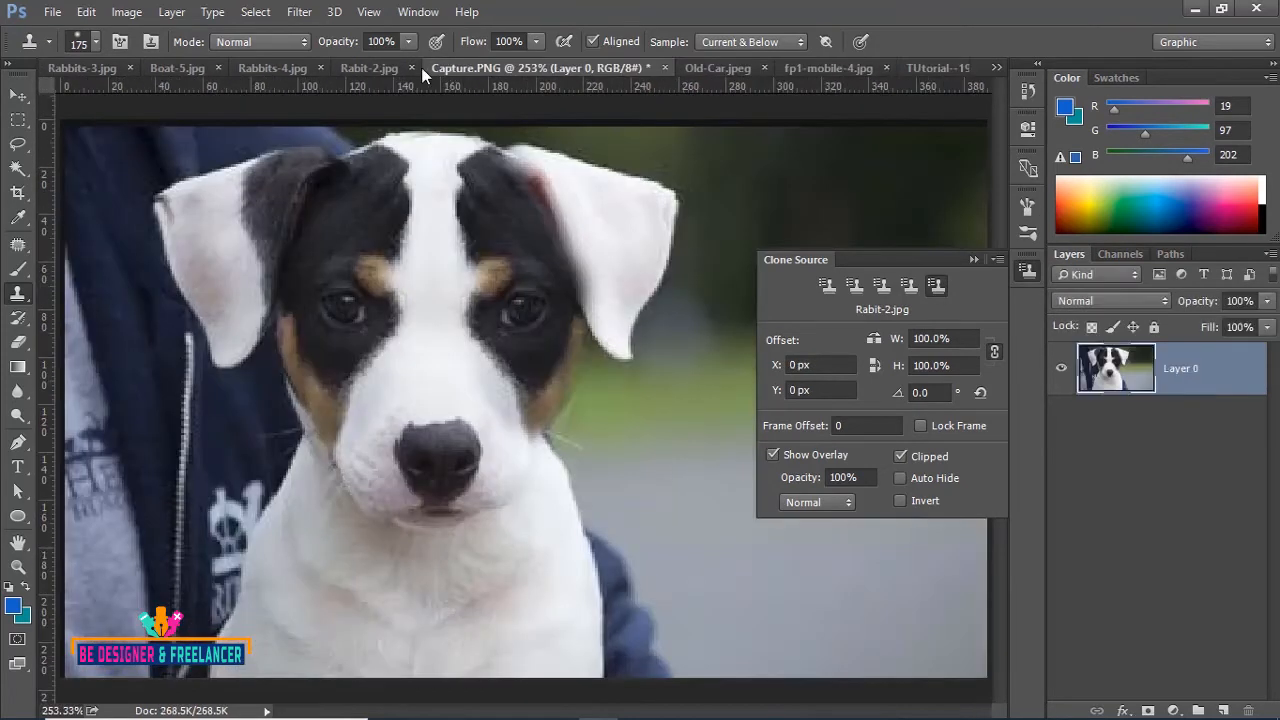
left_click(352, 70)
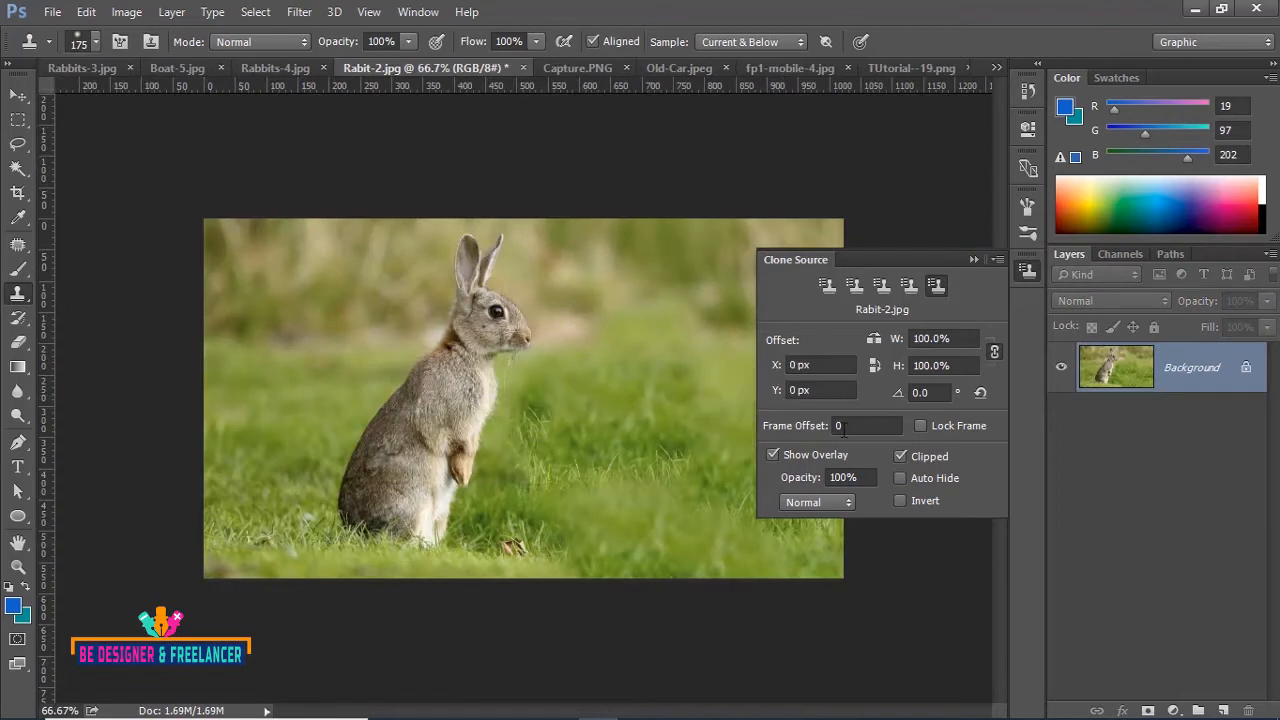
left_click(902, 457)
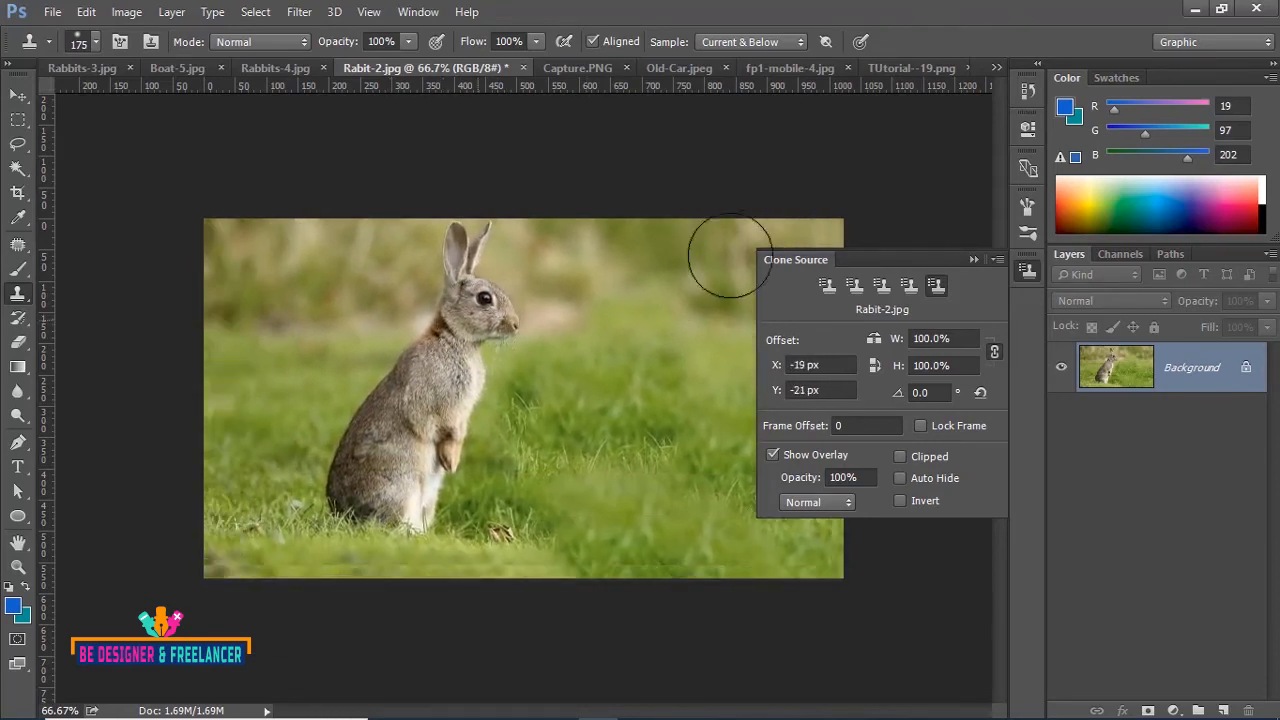
left_click(996, 67)
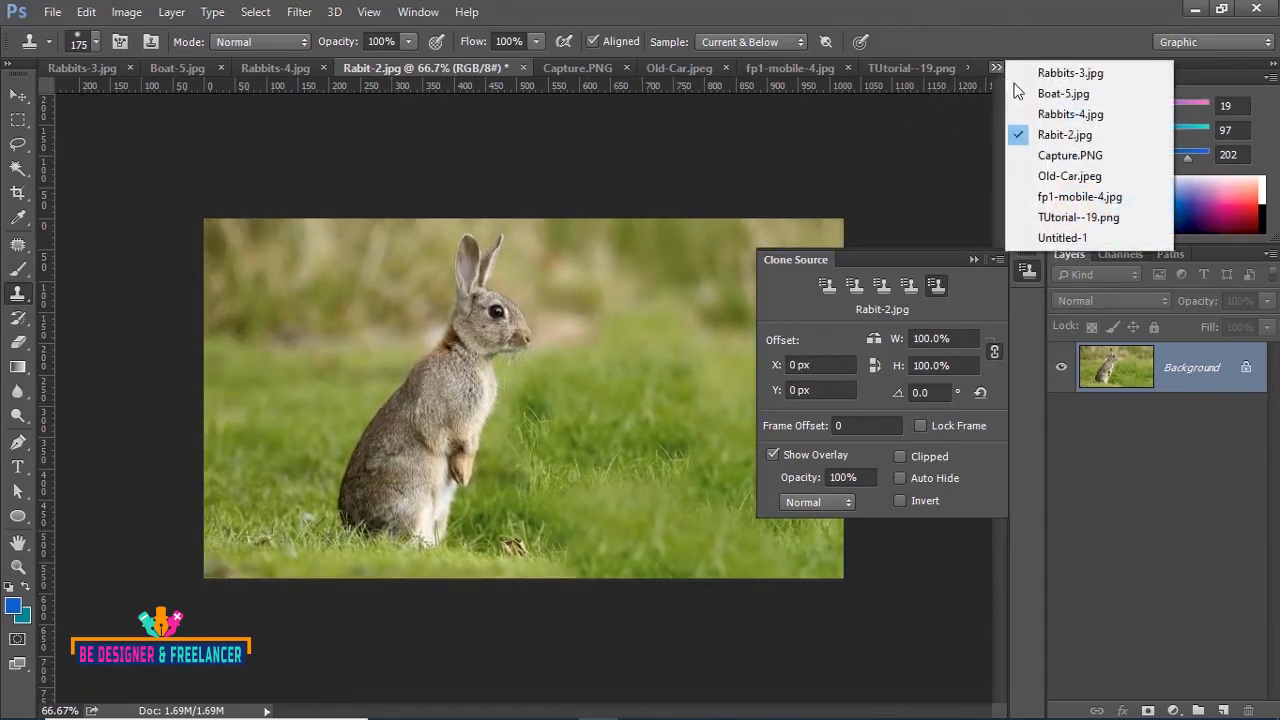
left_click(1075, 234)
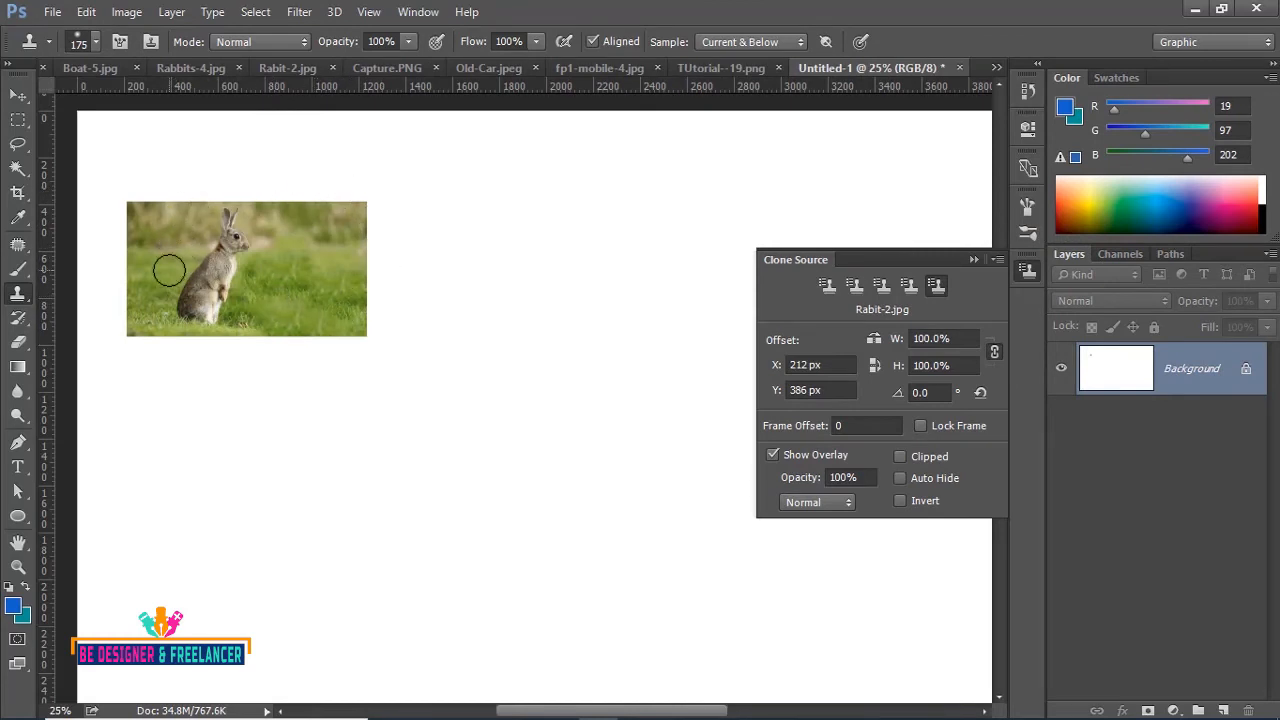
- Return to Rabit-2.jpg and clip the clone overlay to the brush again
left_click(407, 67)
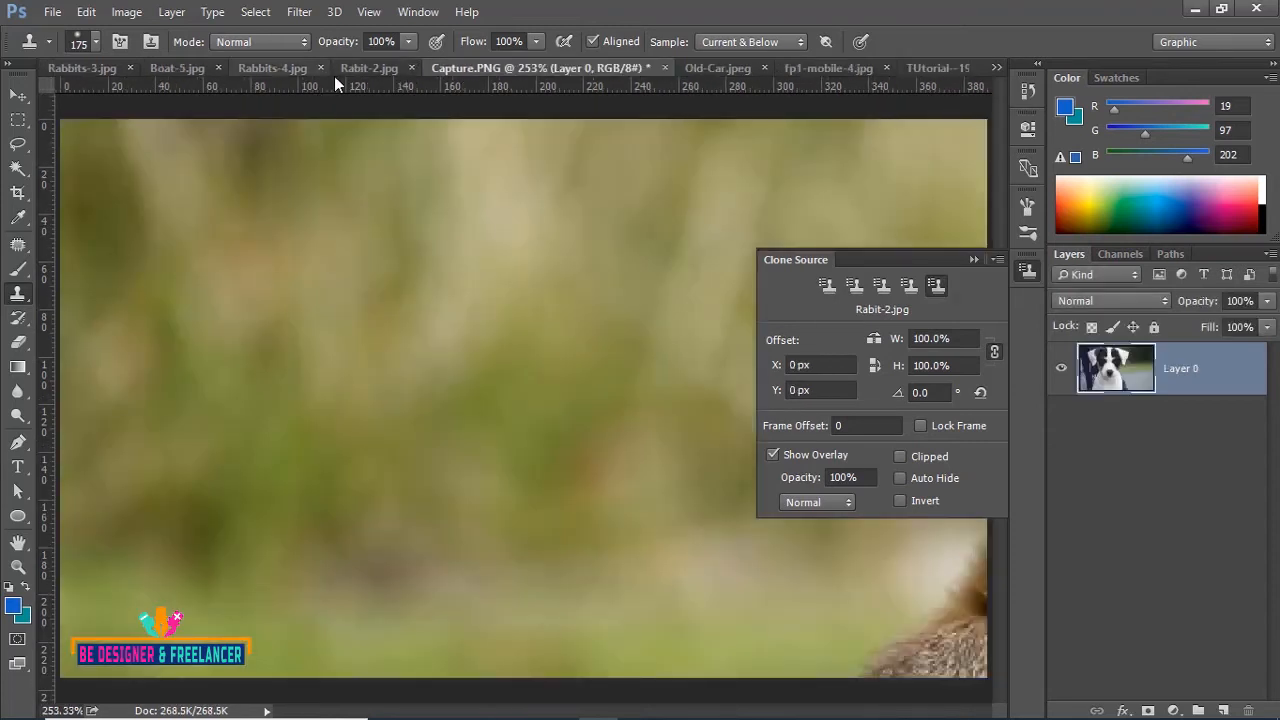
left_click(370, 68)
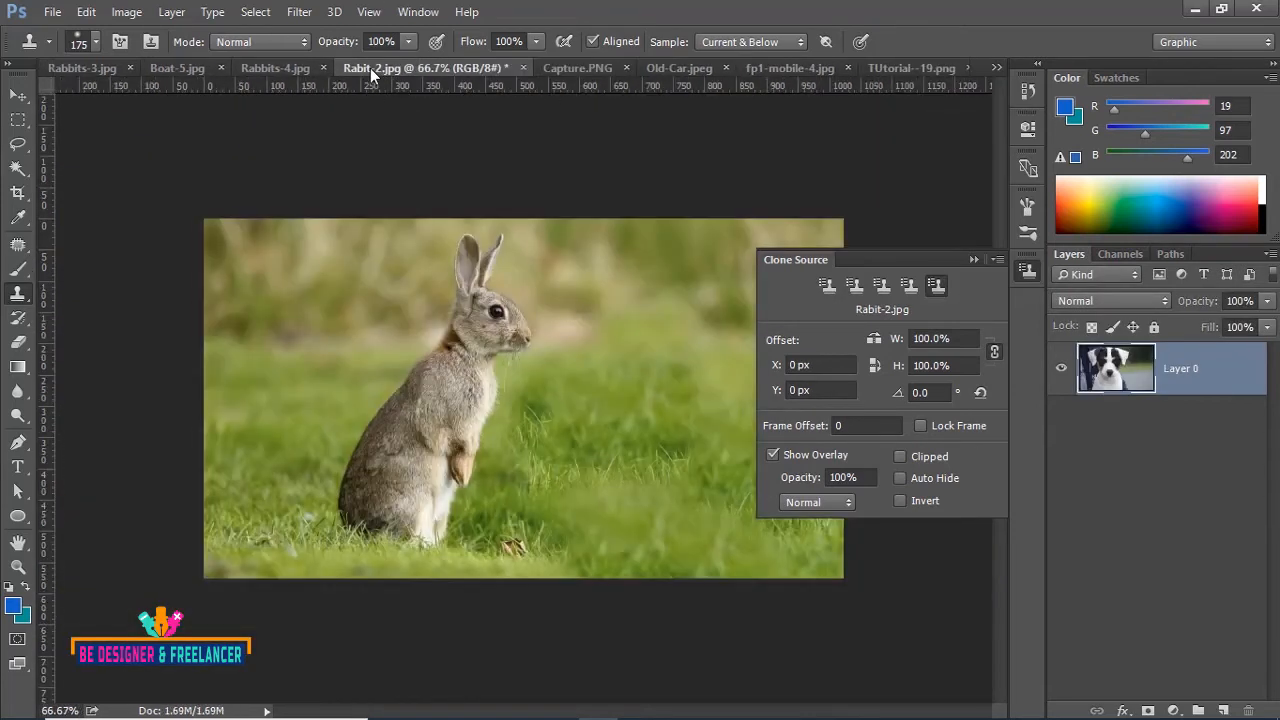
left_click(900, 457)
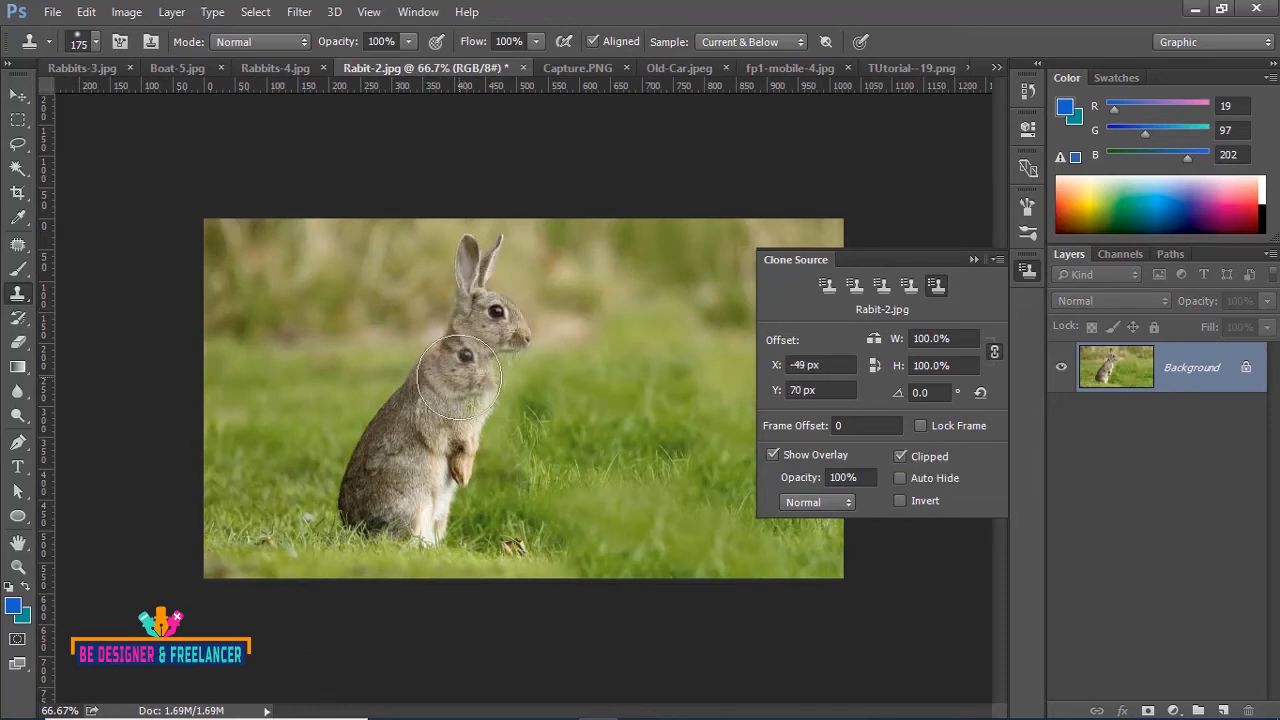
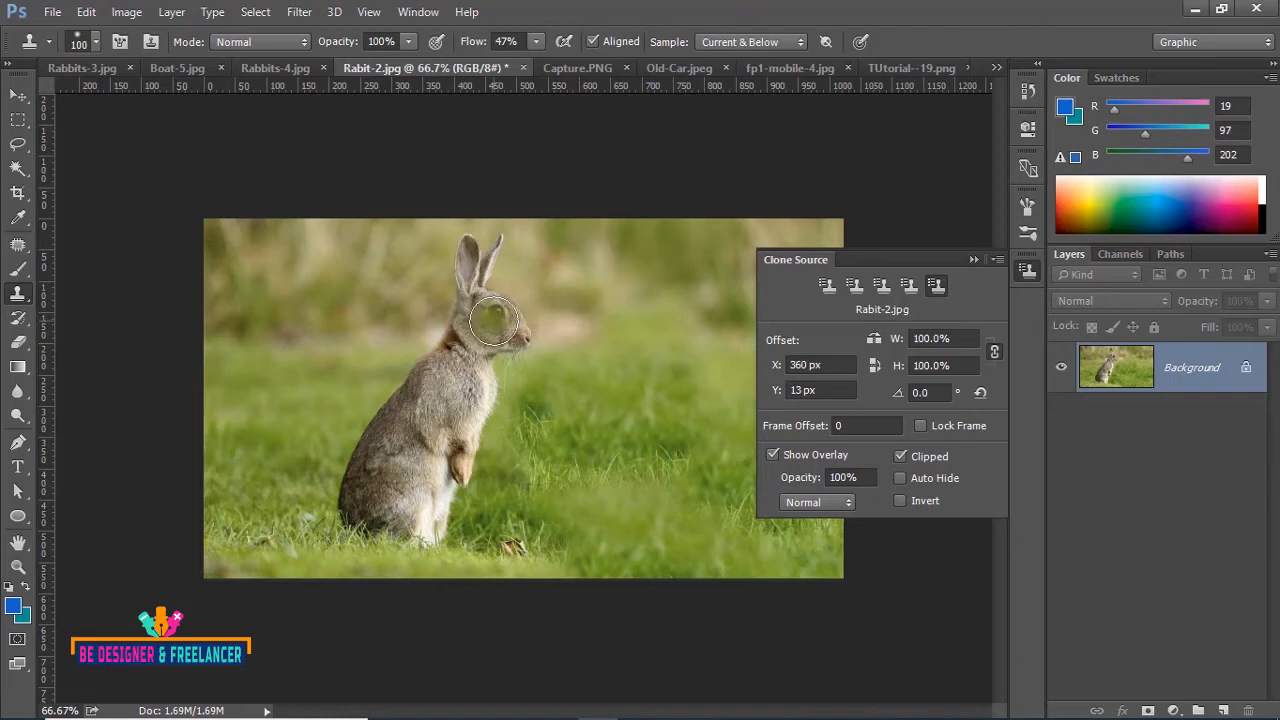
- Resample the rabbit's head as the clone source and enlarge the brush to 200
left_click(494, 321, "alt")
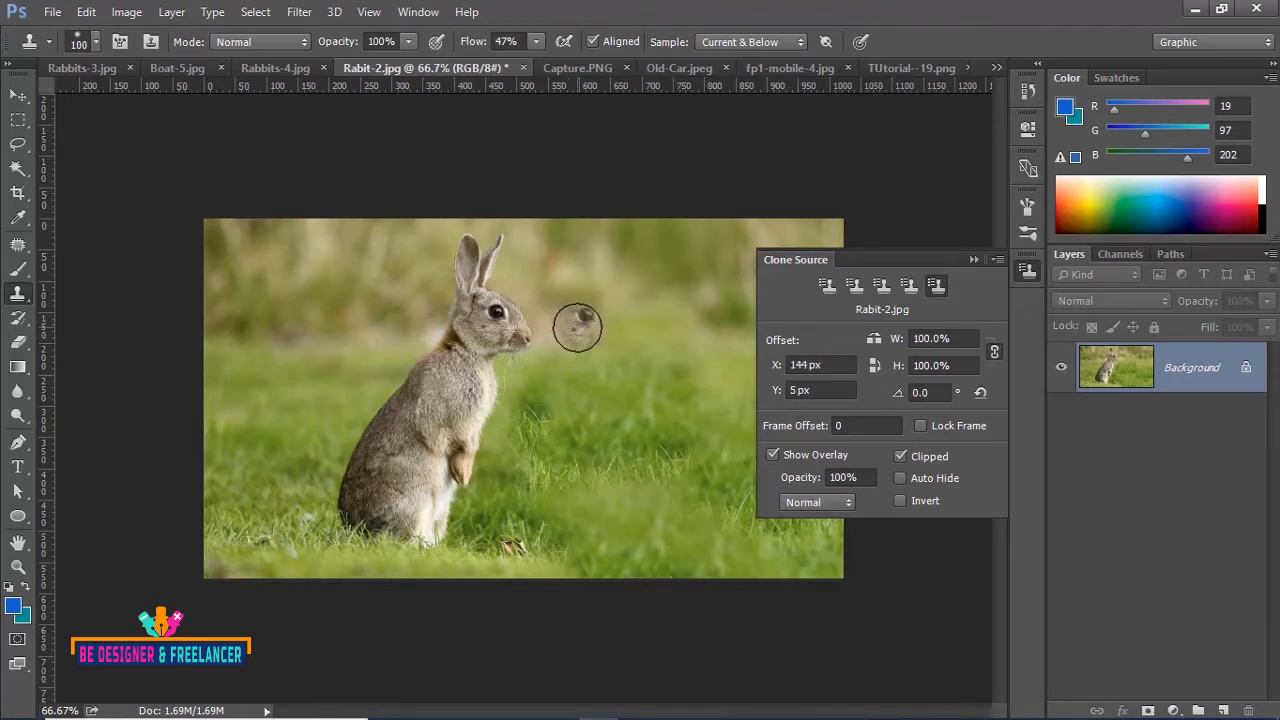
key("bracketright")
key("bracketright")
key("bracketright")
key("bracketright")
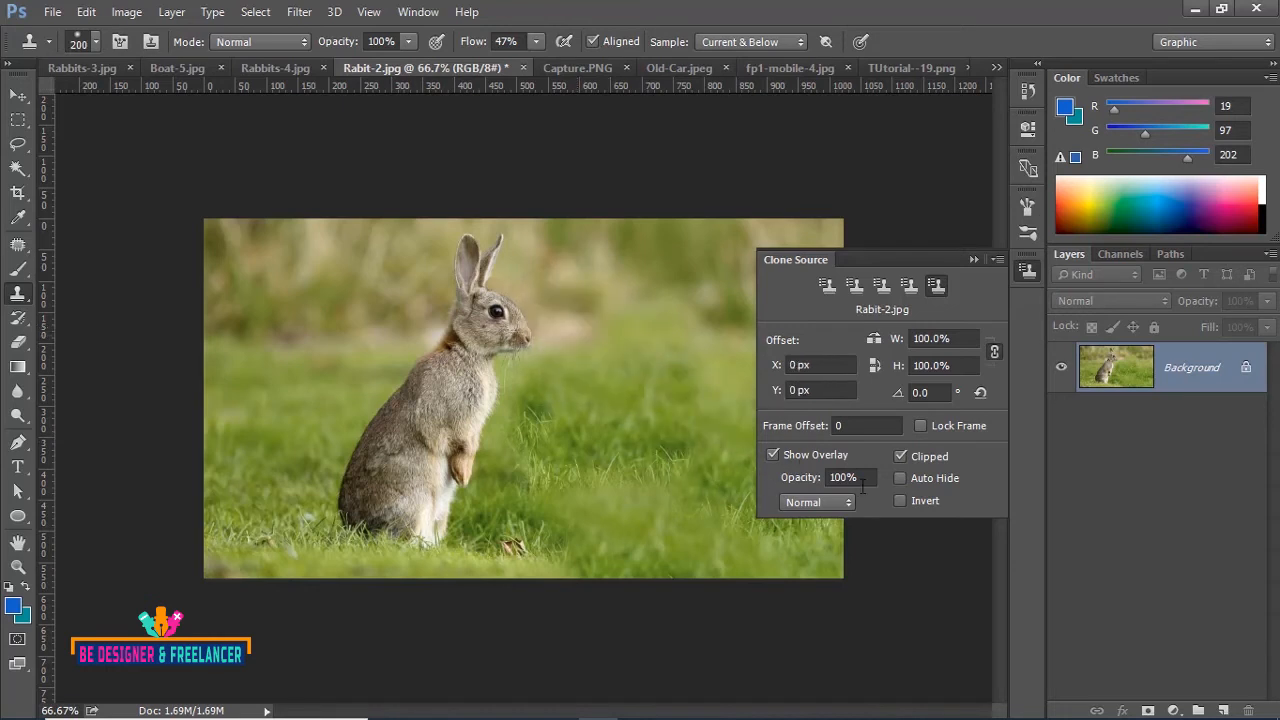
- Try the clone overlay's opacity at 20% and 60%, and restore it to 100%
left_click(789, 478)
type("20")
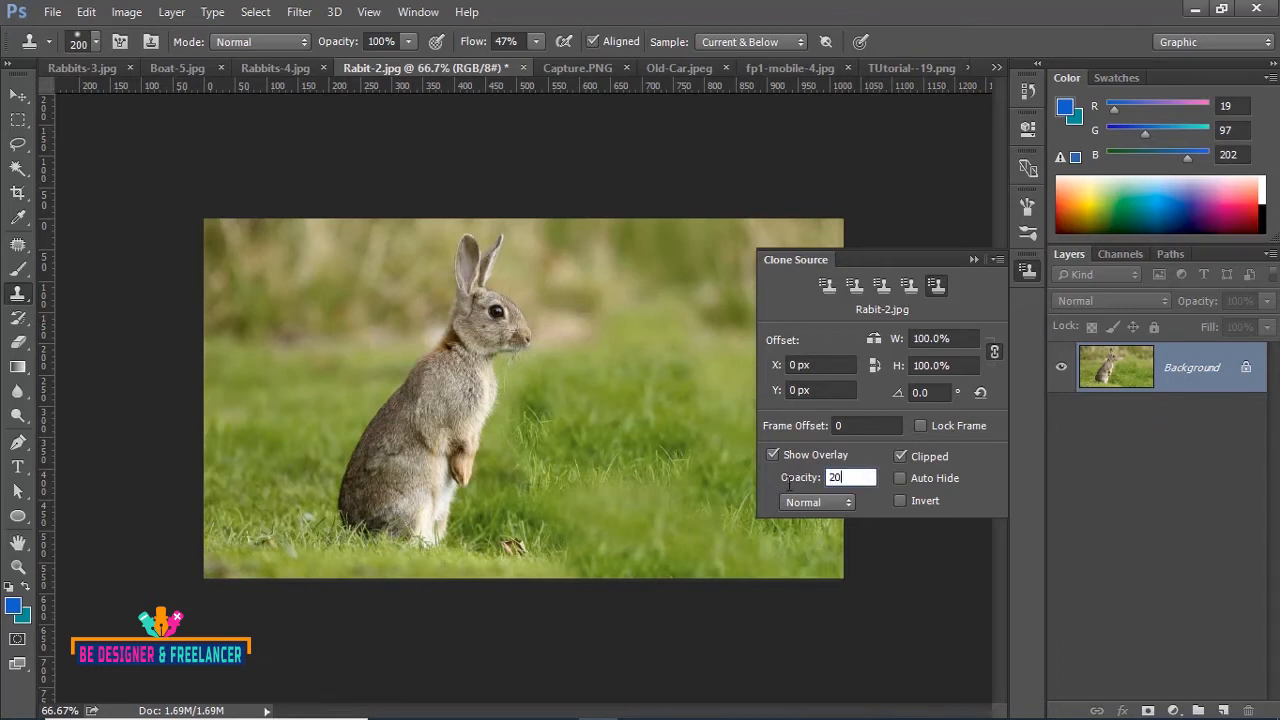
left_click(871, 432)
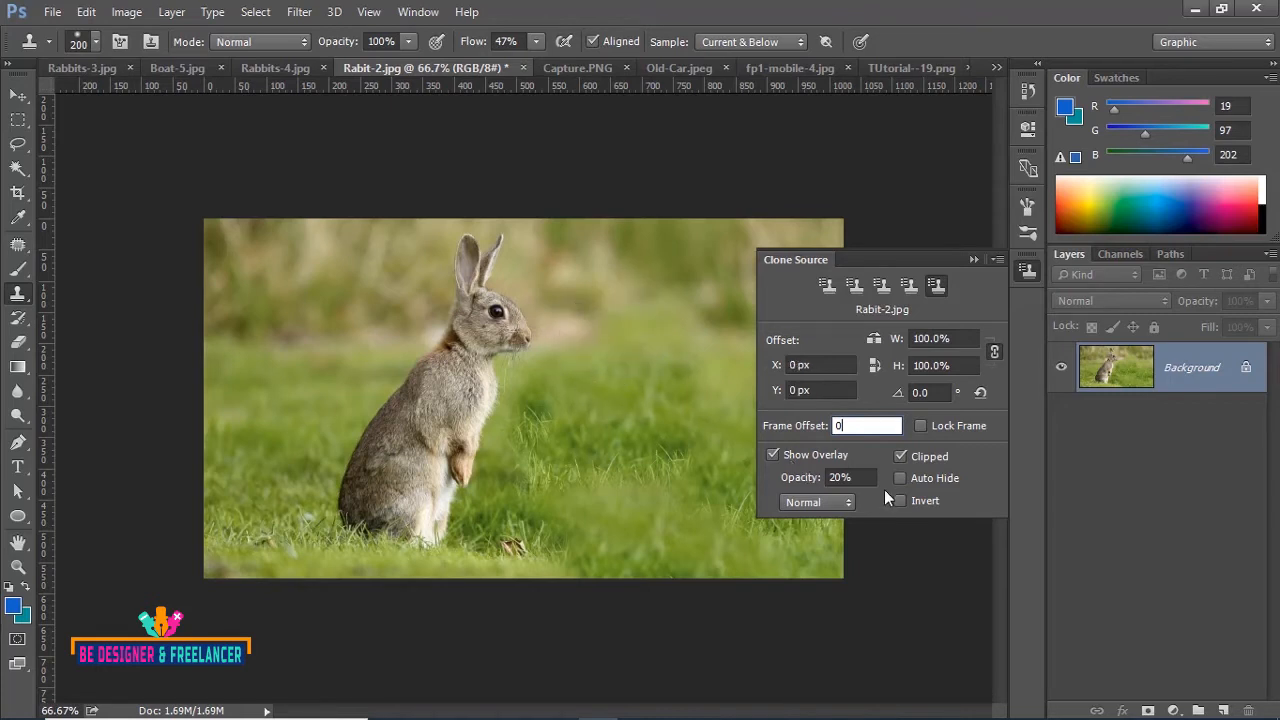
left_click(784, 478)
type("60")
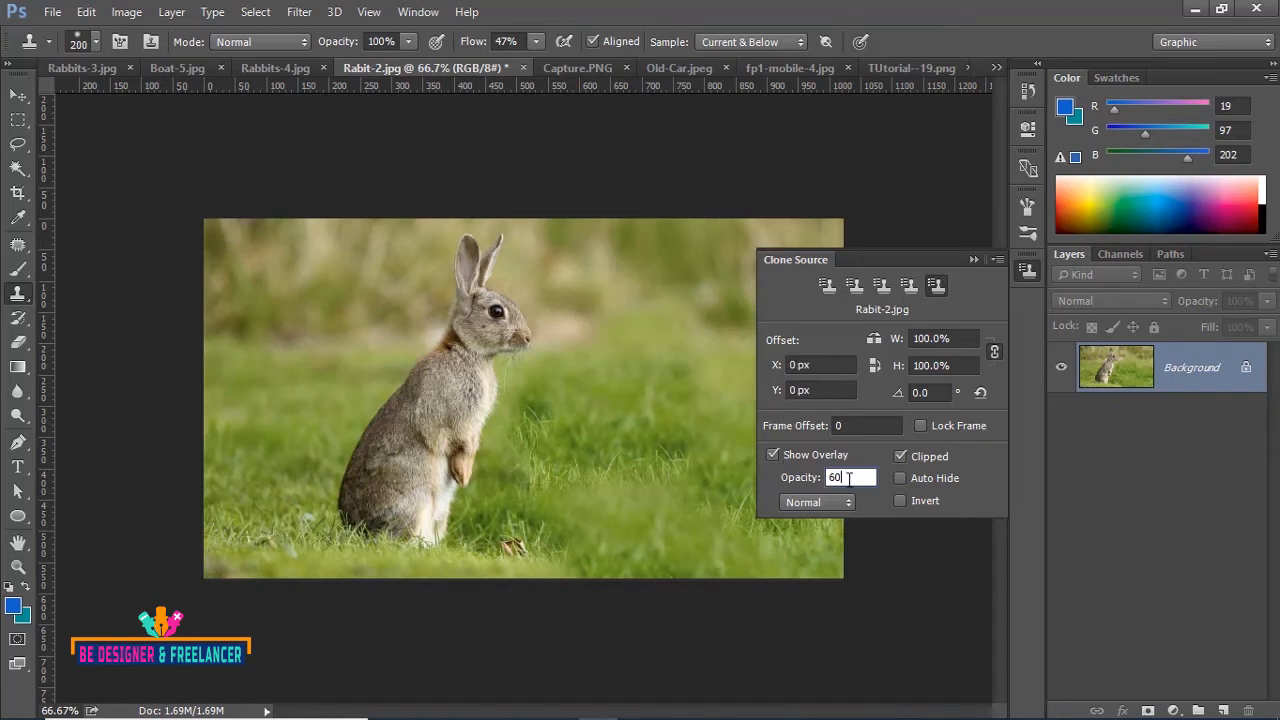
left_click_drag(857, 475, 698, 474)
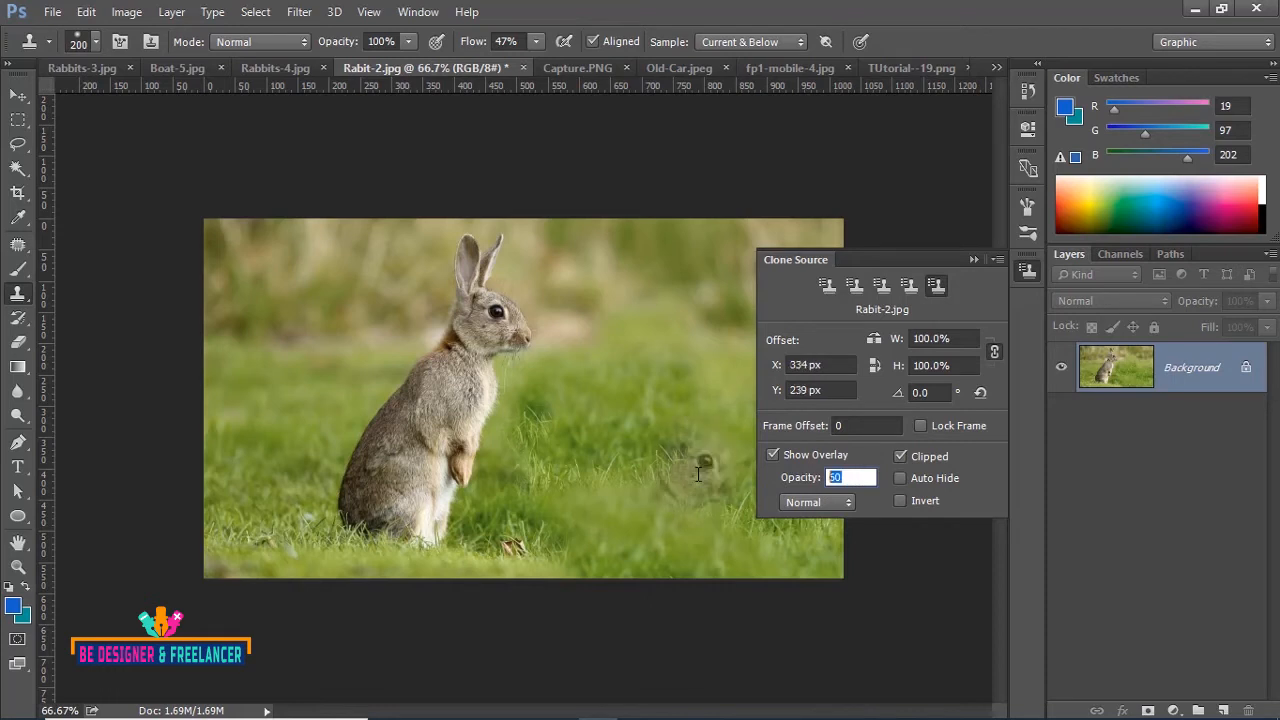
type("100")
left_click(848, 426)
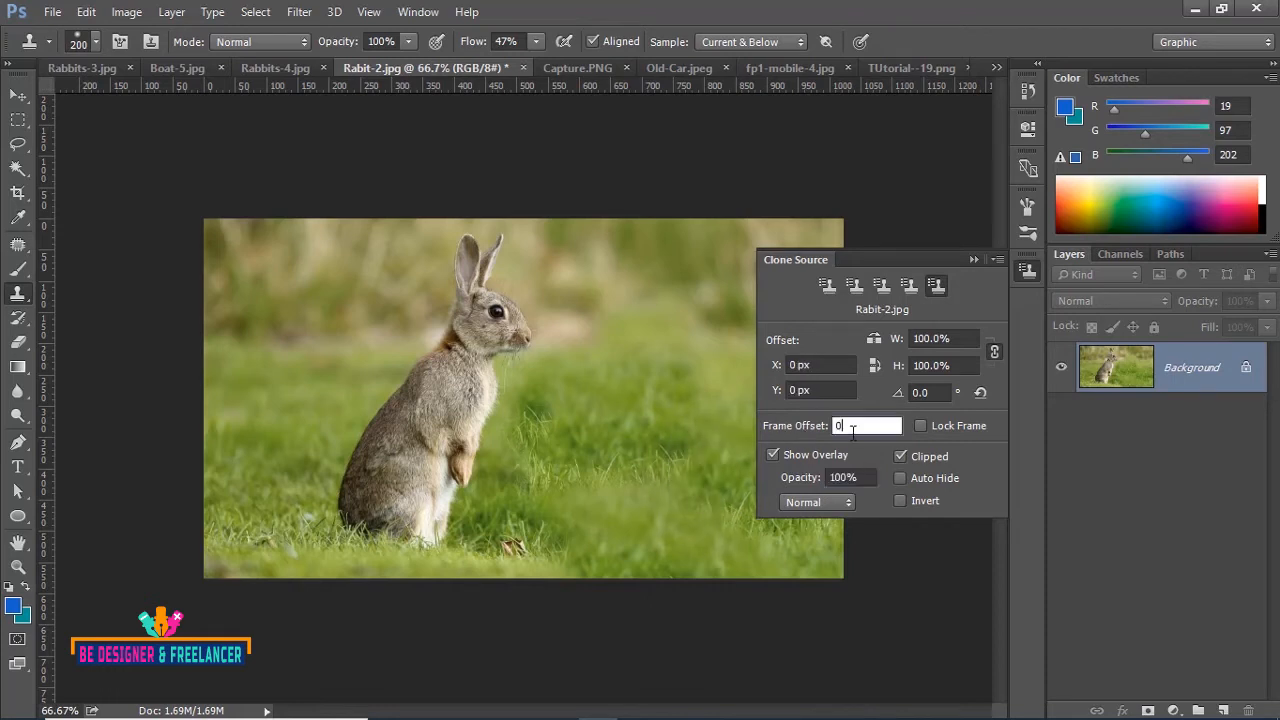
- Preview the clone overlay in the Normal, Darken and Lighten blend modes, and leave it set to Difference
left_click(847, 503)
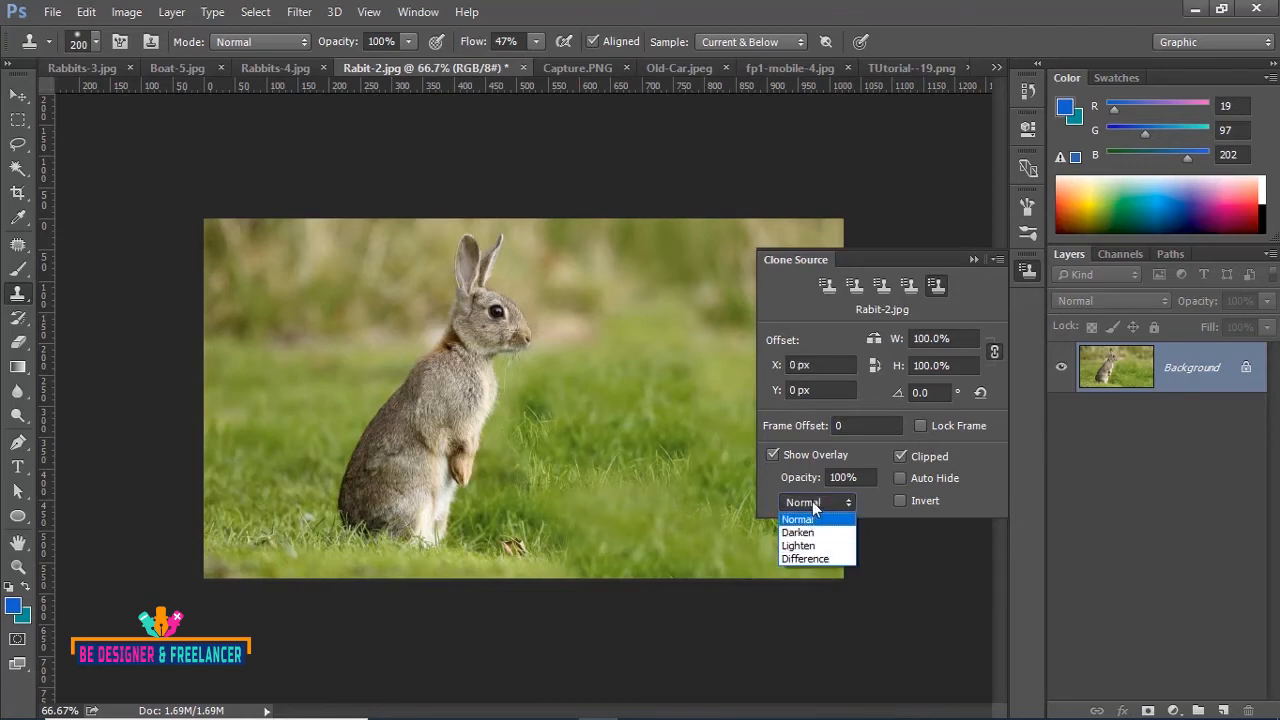
left_click(800, 518)
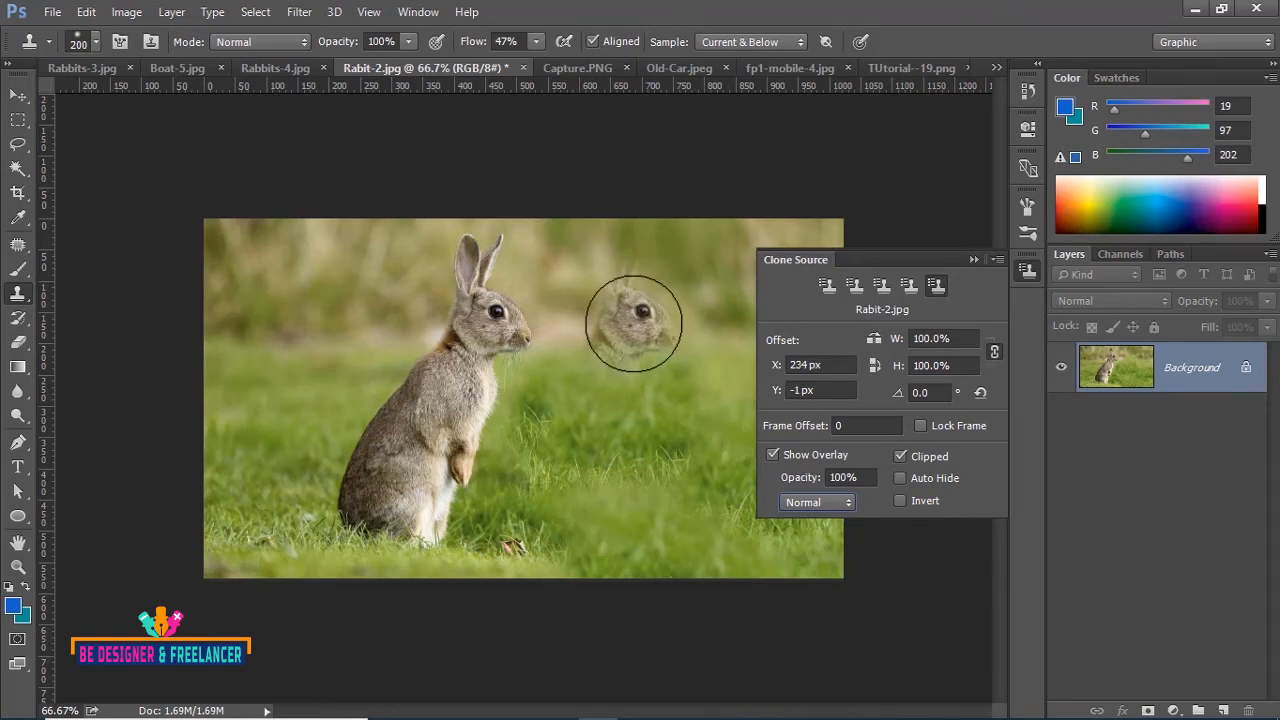
left_click(847, 504)
left_click(800, 532)
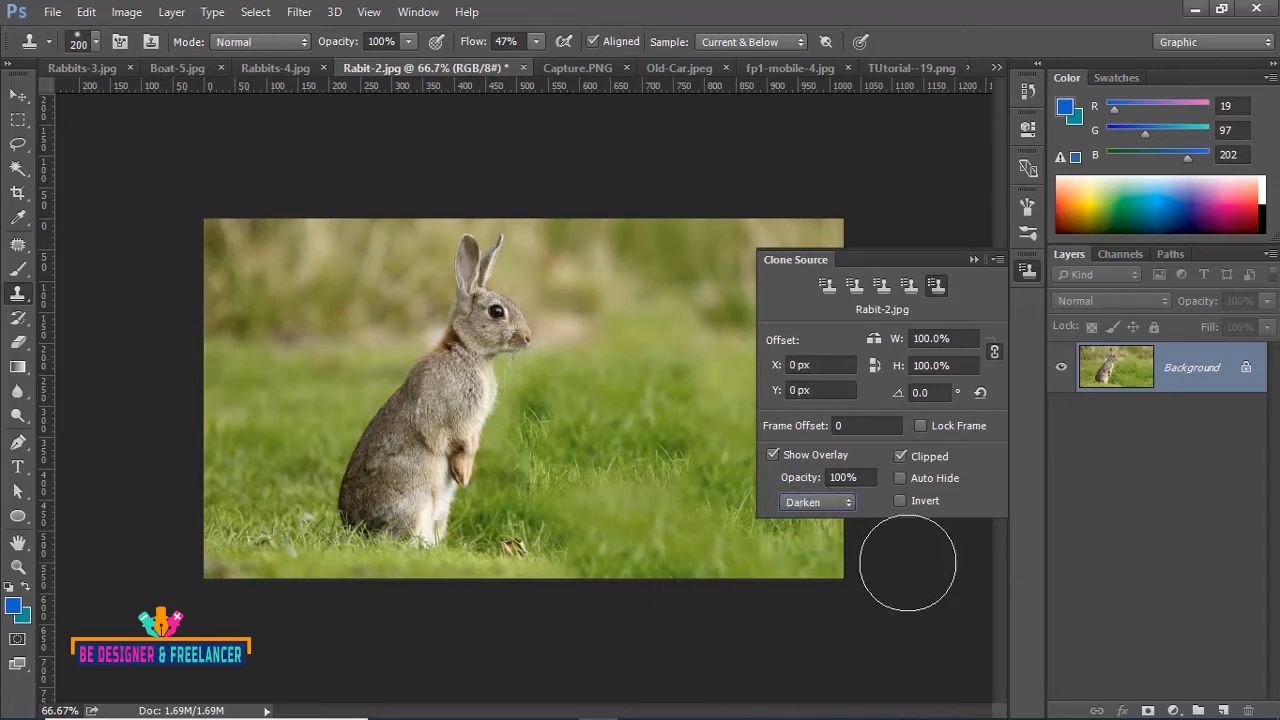
left_click(852, 507)
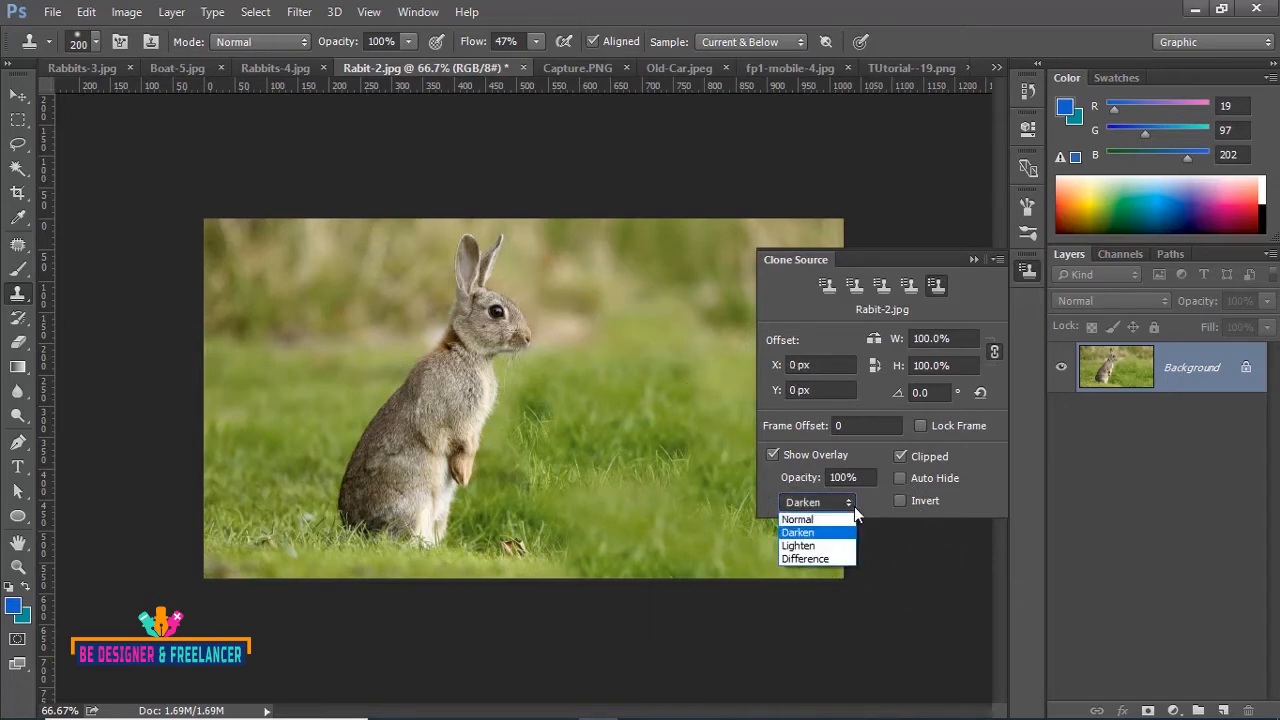
left_click(798, 545)
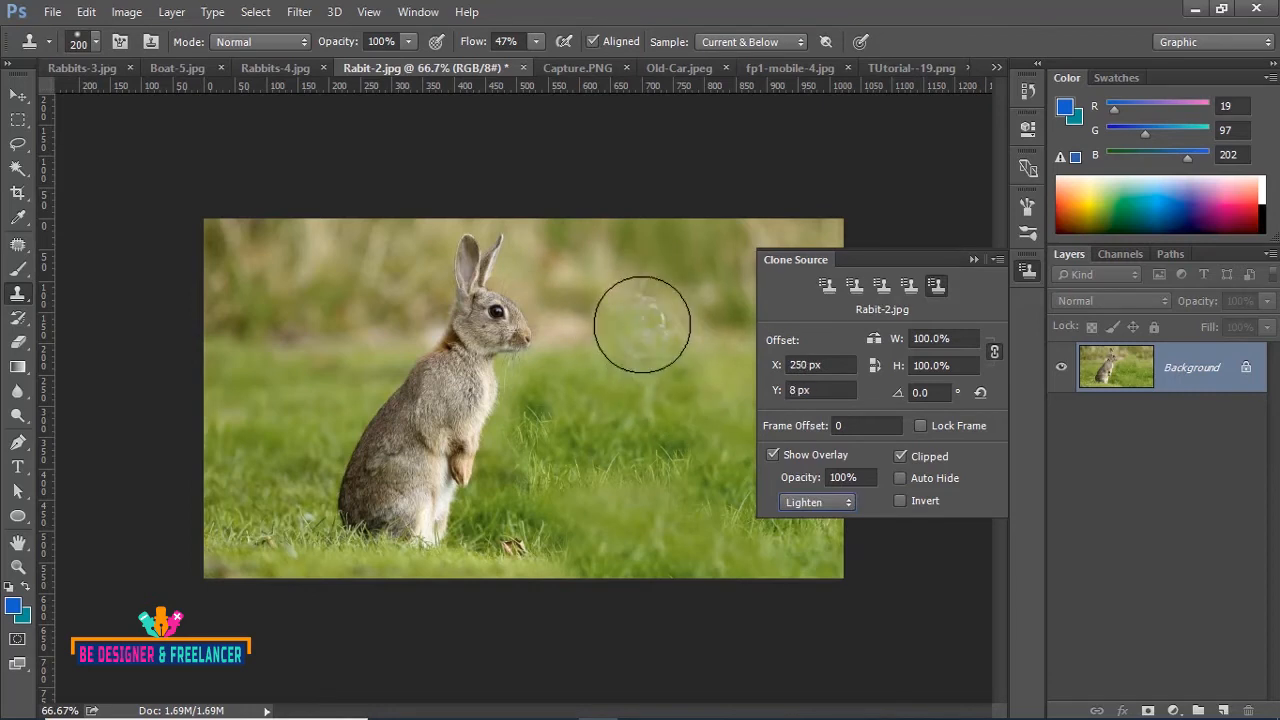
left_click(845, 505)
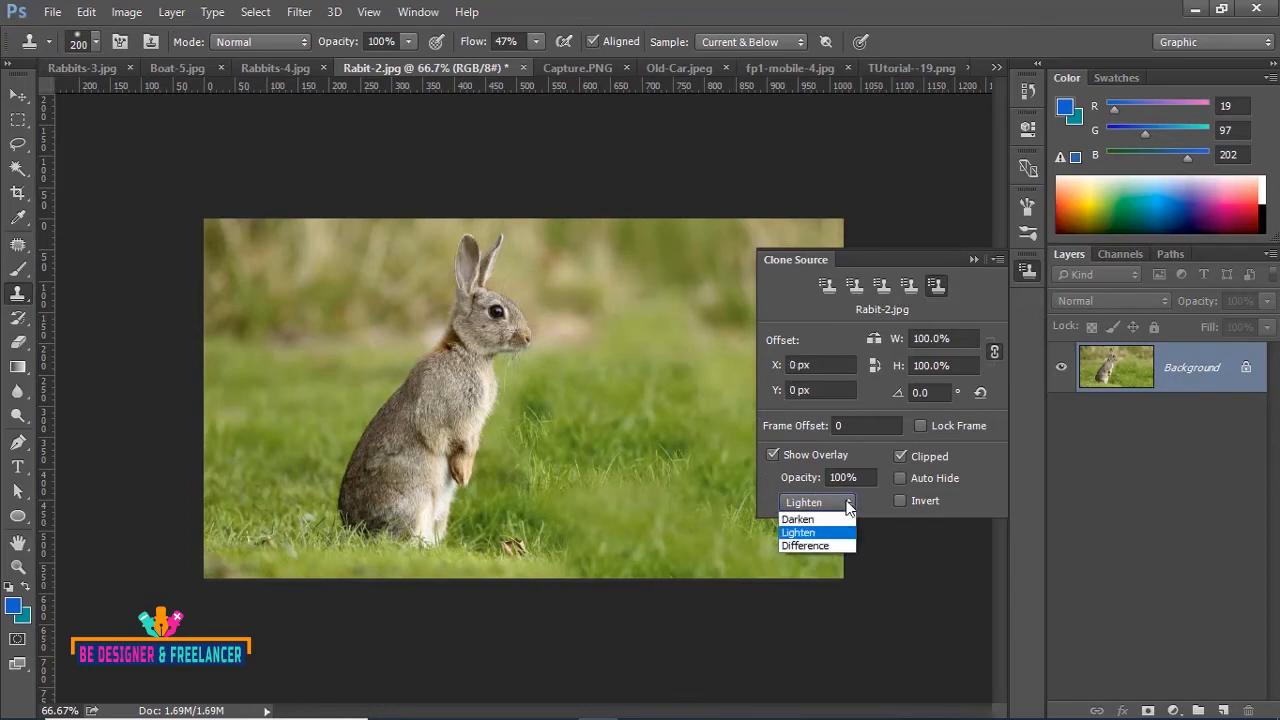
left_click(810, 560)
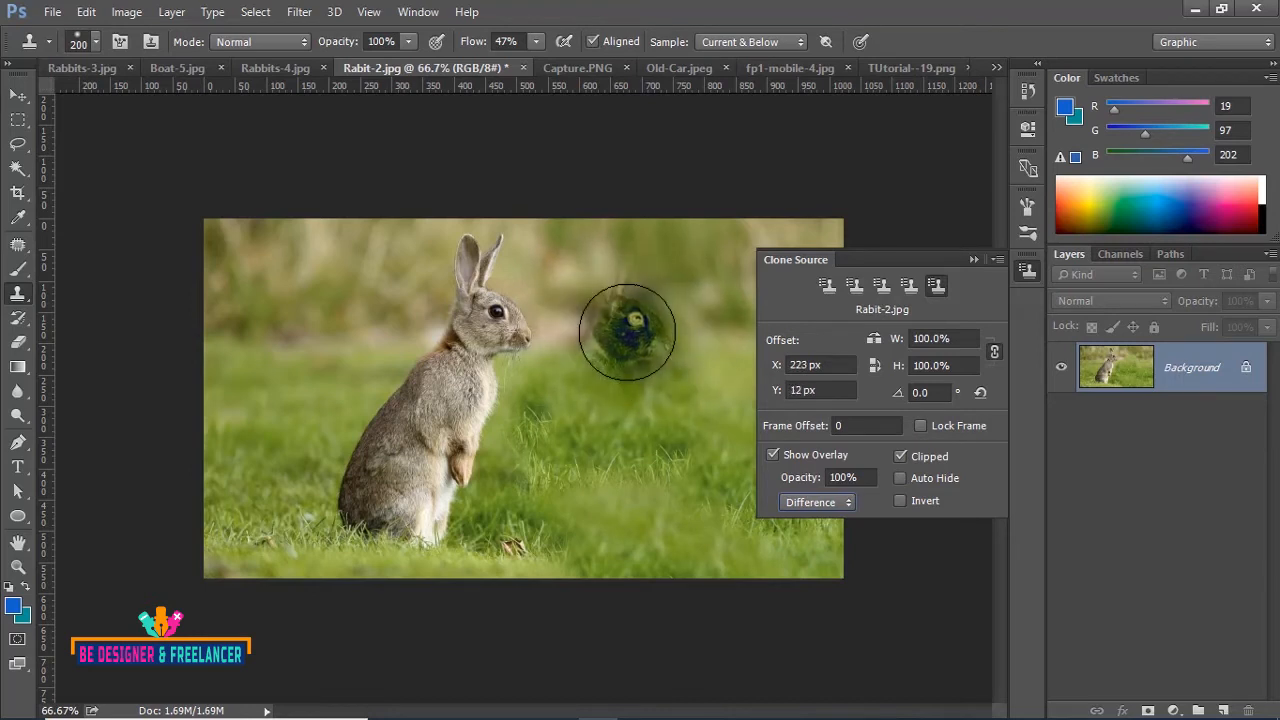
- Return the clone overlay's blend mode to Normal and collapse the Clone Source panel
left_click(847, 503)
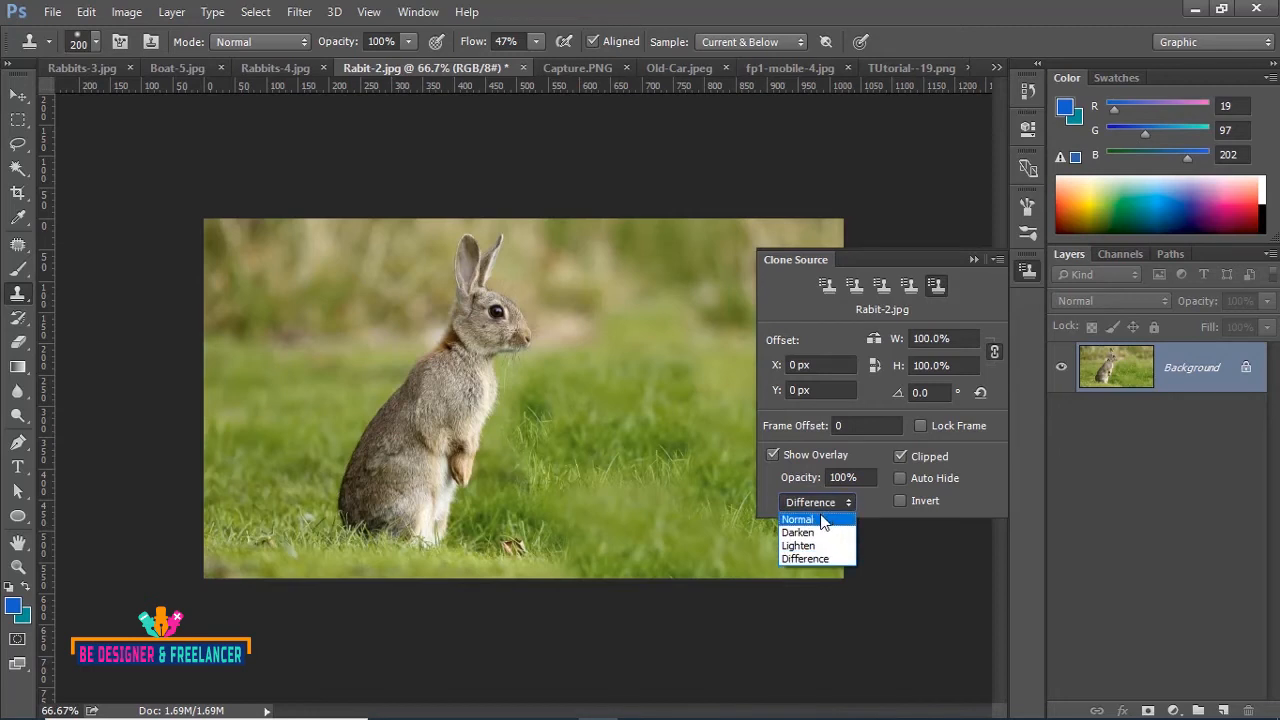
left_click(820, 514)
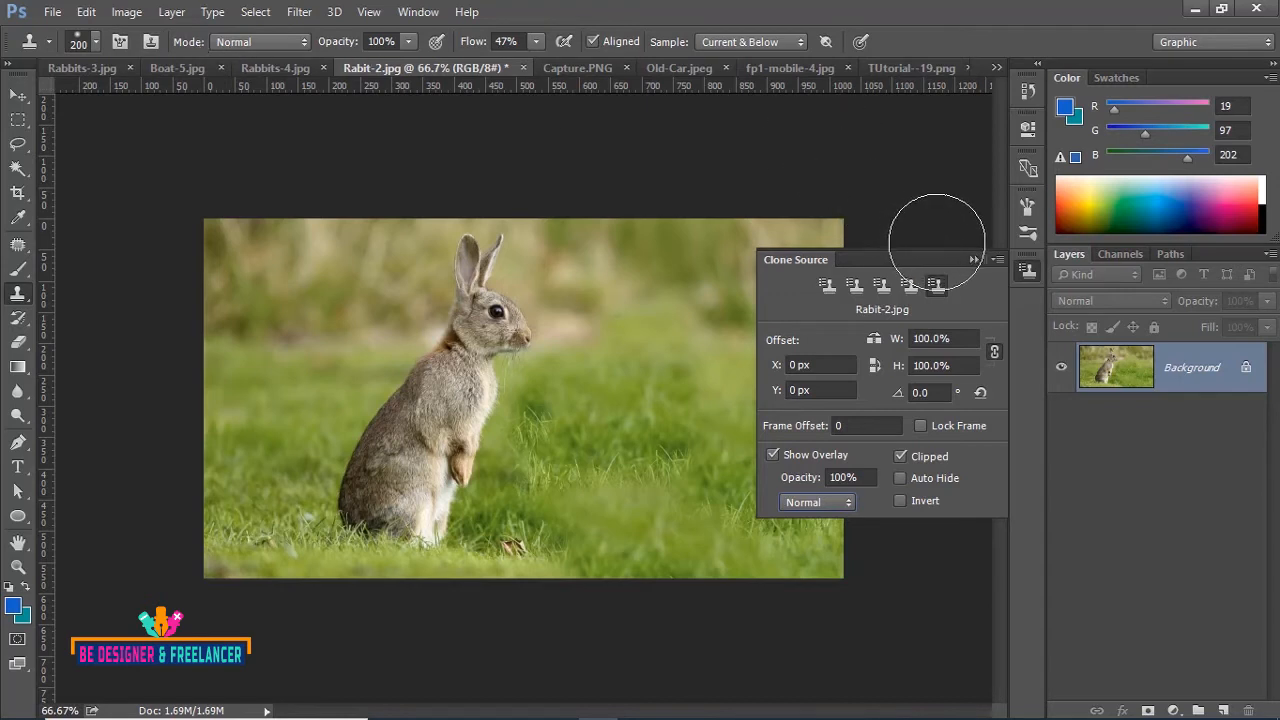
left_click(972, 259)
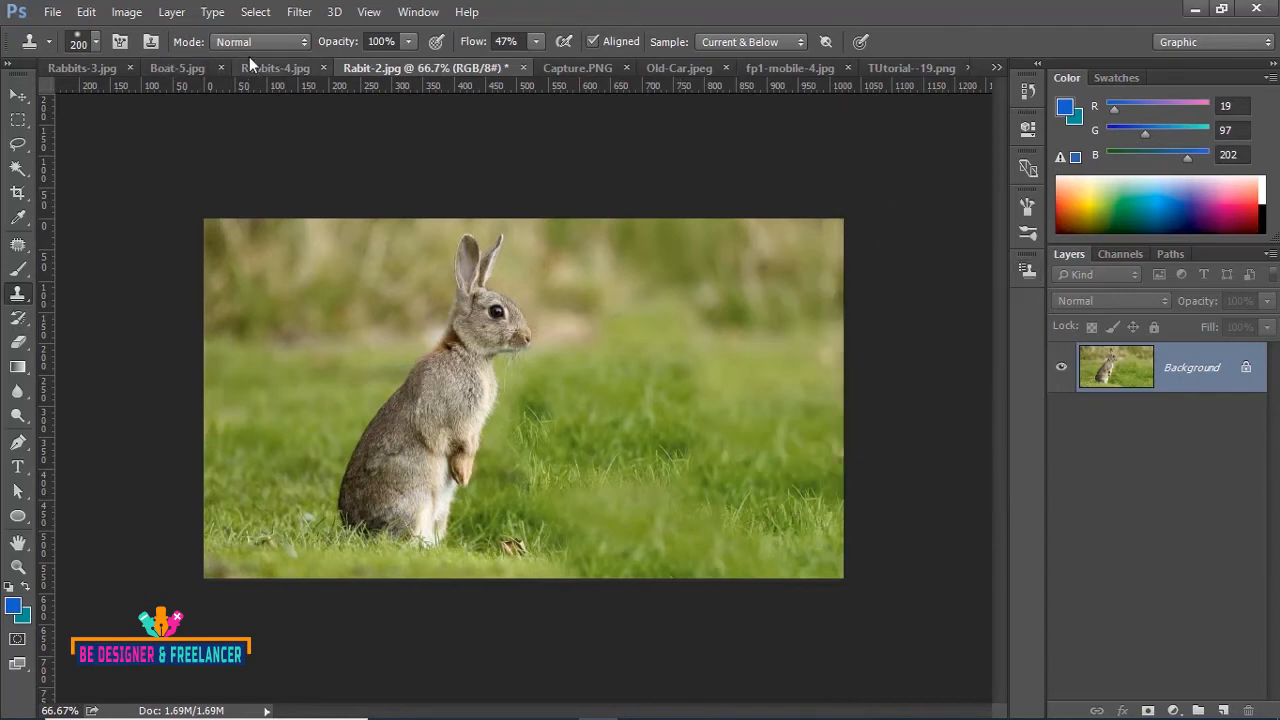
- Clone a second rabbit just right of the original with the Clone Stamp in Normal mode
left_click(303, 40)
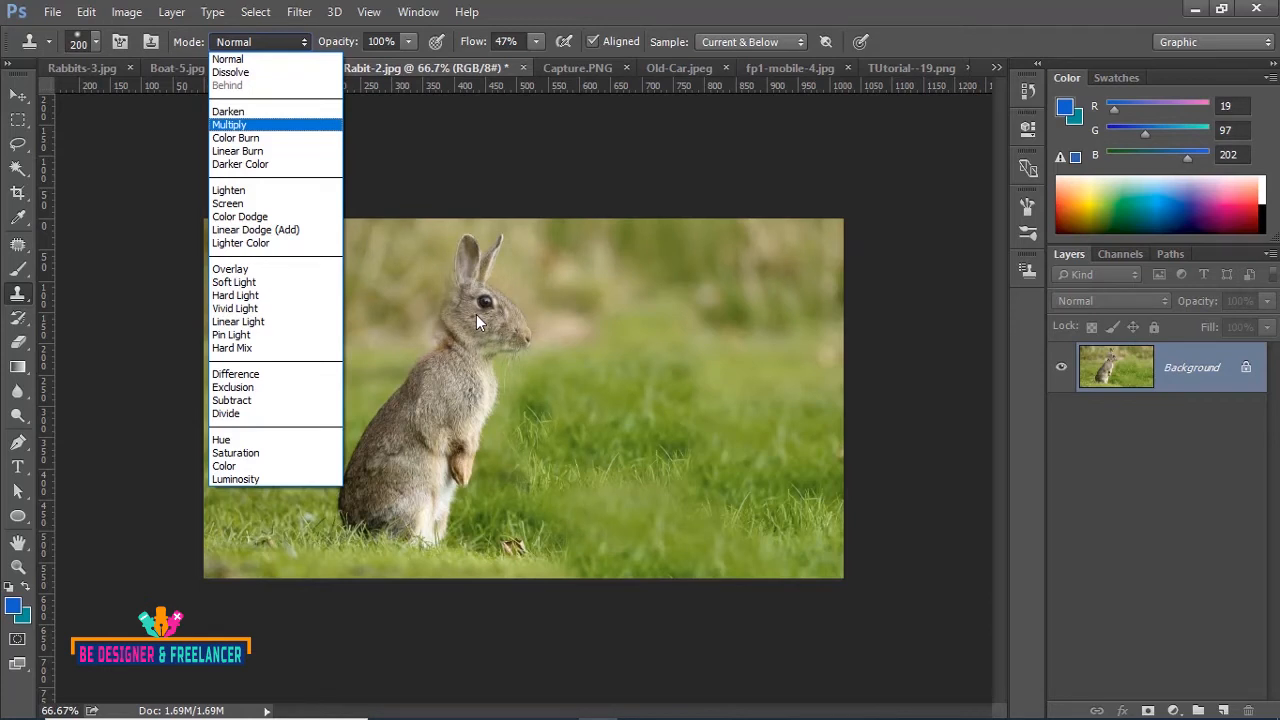
left_click(264, 60)
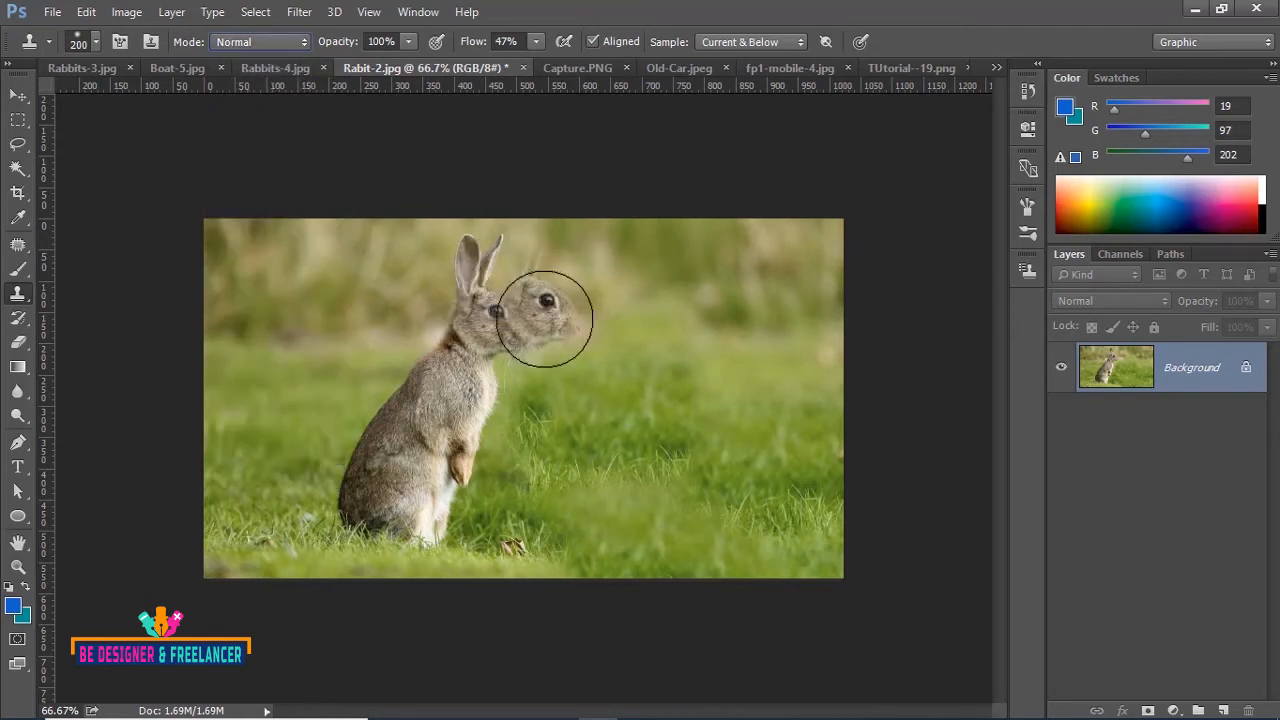
mouse_move(603, 332)
left_mouse_down()
mouse_move(571, 491)
mouse_move(523, 506)
mouse_move(620, 294)
mouse_move(605, 262)
left_mouse_up()
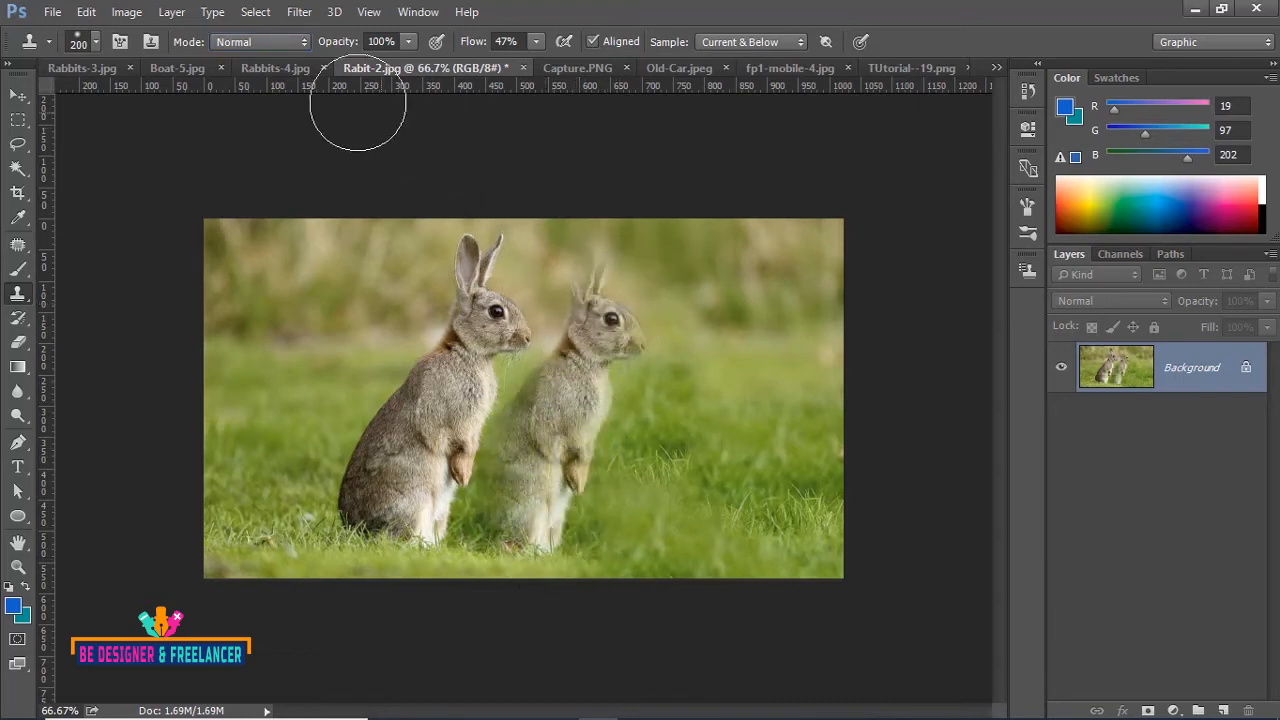
- Switch the Clone Stamp to Dissolve mode and paint a third rabbit to the right of the second
left_click(306, 38)
left_click(266, 71)
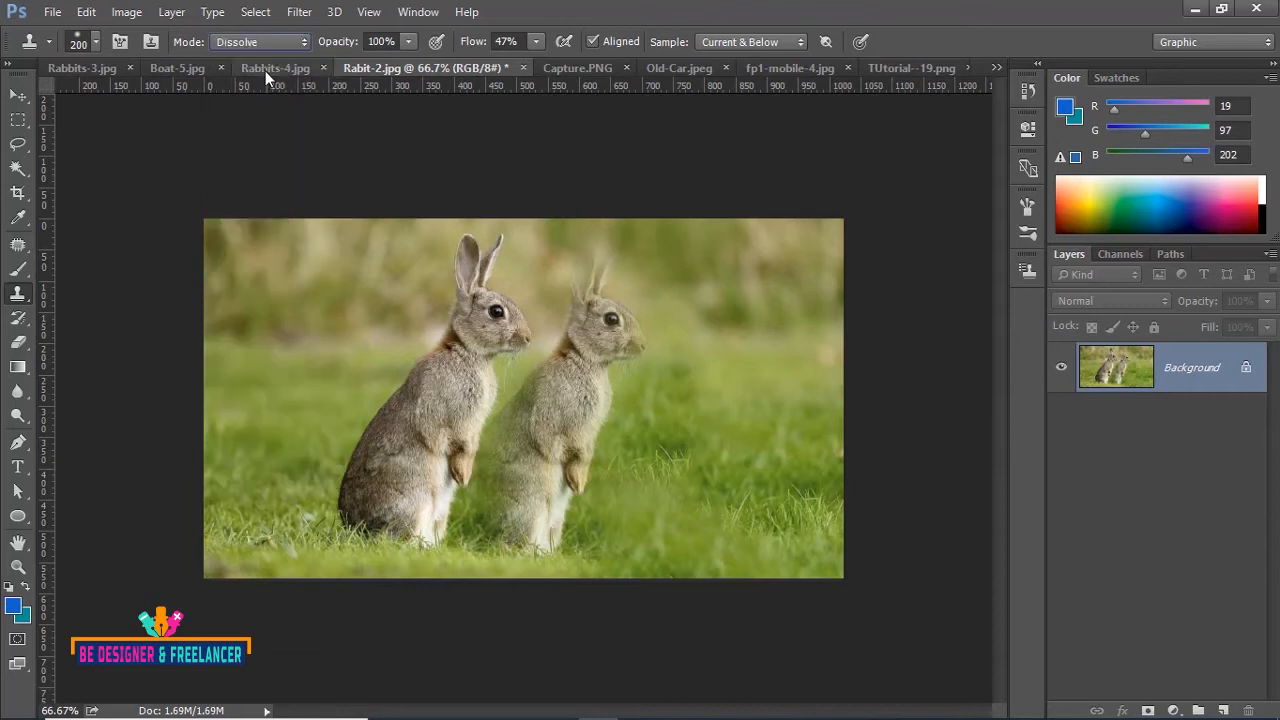
mouse_move(712, 305)
left_mouse_down()
mouse_move(665, 537)
mouse_move(668, 430)
mouse_move(700, 329)
mouse_move(725, 335)
left_mouse_up()
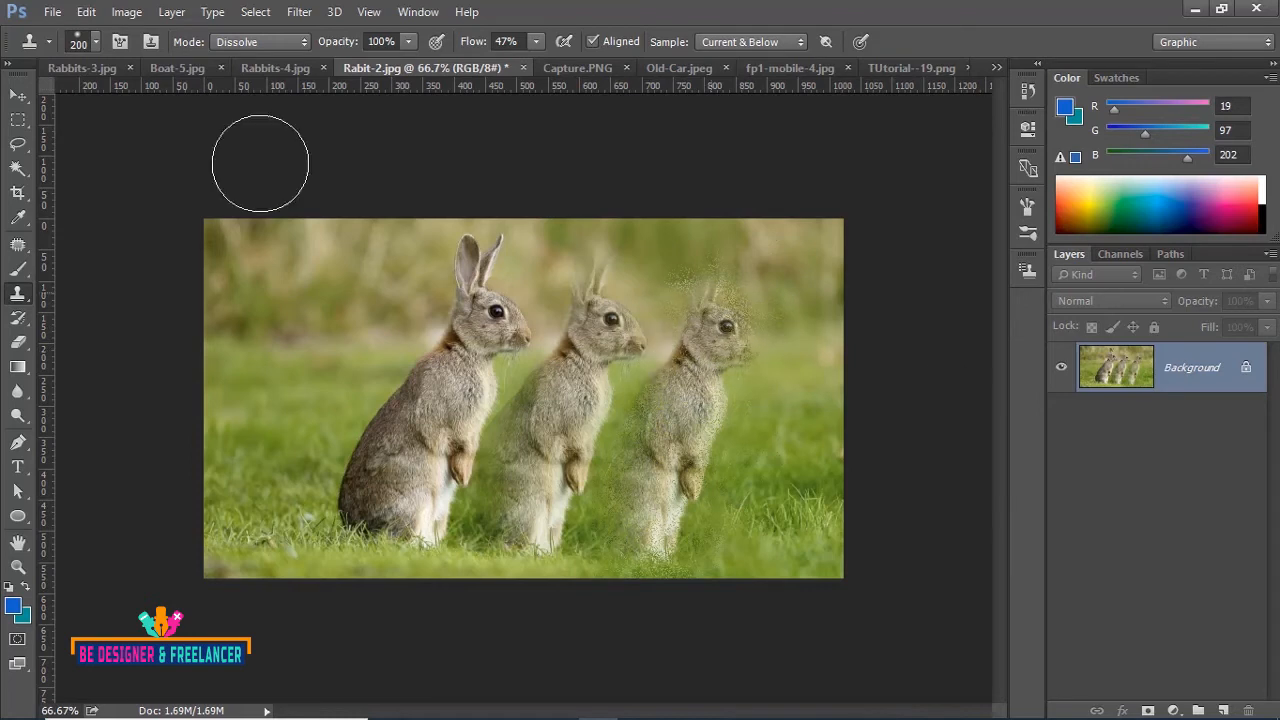
- Set the Clone Stamp to Color Burn mode and paint over the background left of the original rabbit
left_click(306, 41)
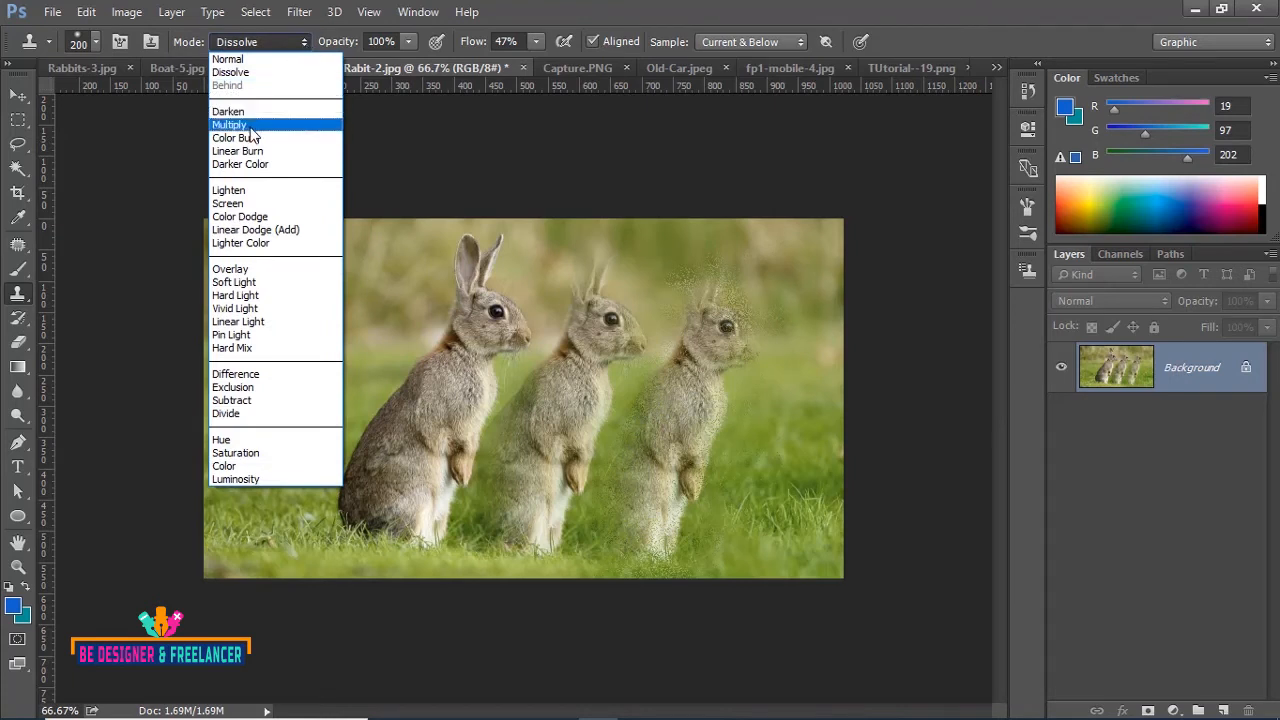
left_click(250, 140)
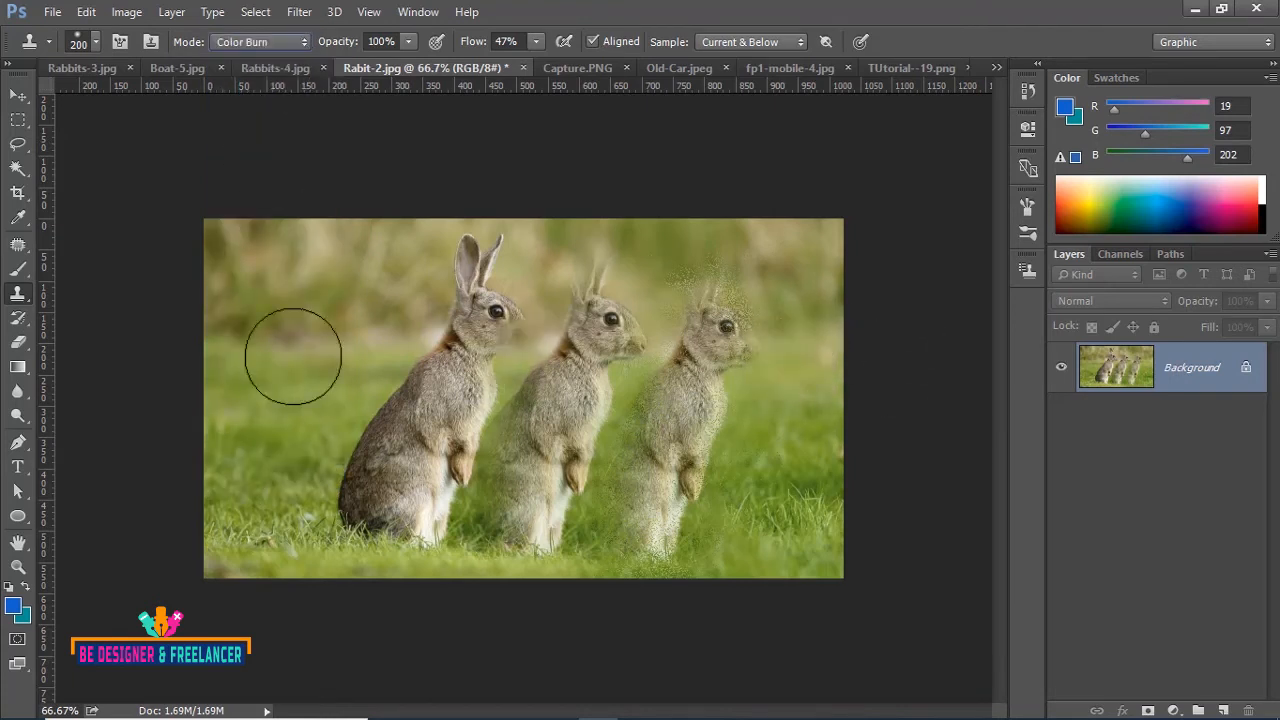
mouse_move(330, 300)
left_mouse_down()
mouse_move(275, 507)
mouse_move(332, 300)
mouse_move(274, 327)
left_mouse_up()
mouse_move(323, 363)
left_mouse_down()
mouse_move(330, 280)
mouse_move(349, 309)
mouse_move(330, 335)
left_mouse_up()
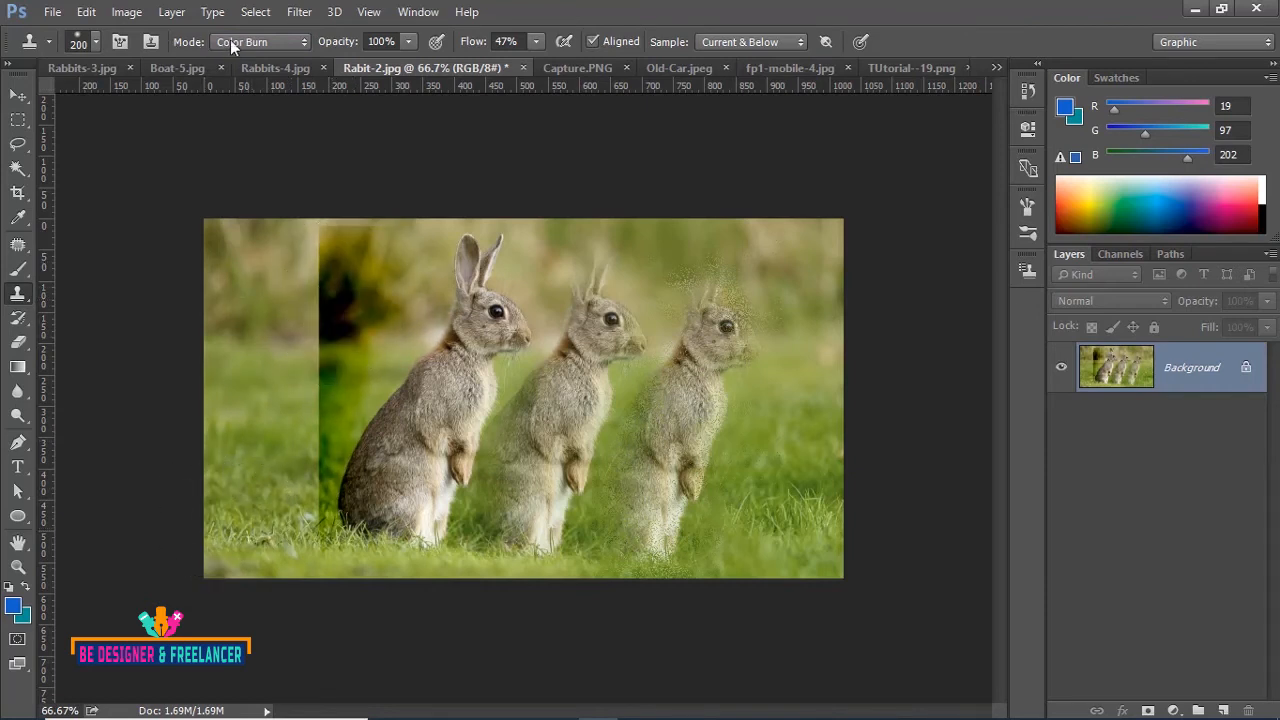
- Undo the Normal, Dissolve and Color Burn clone strokes
left_click(306, 41)
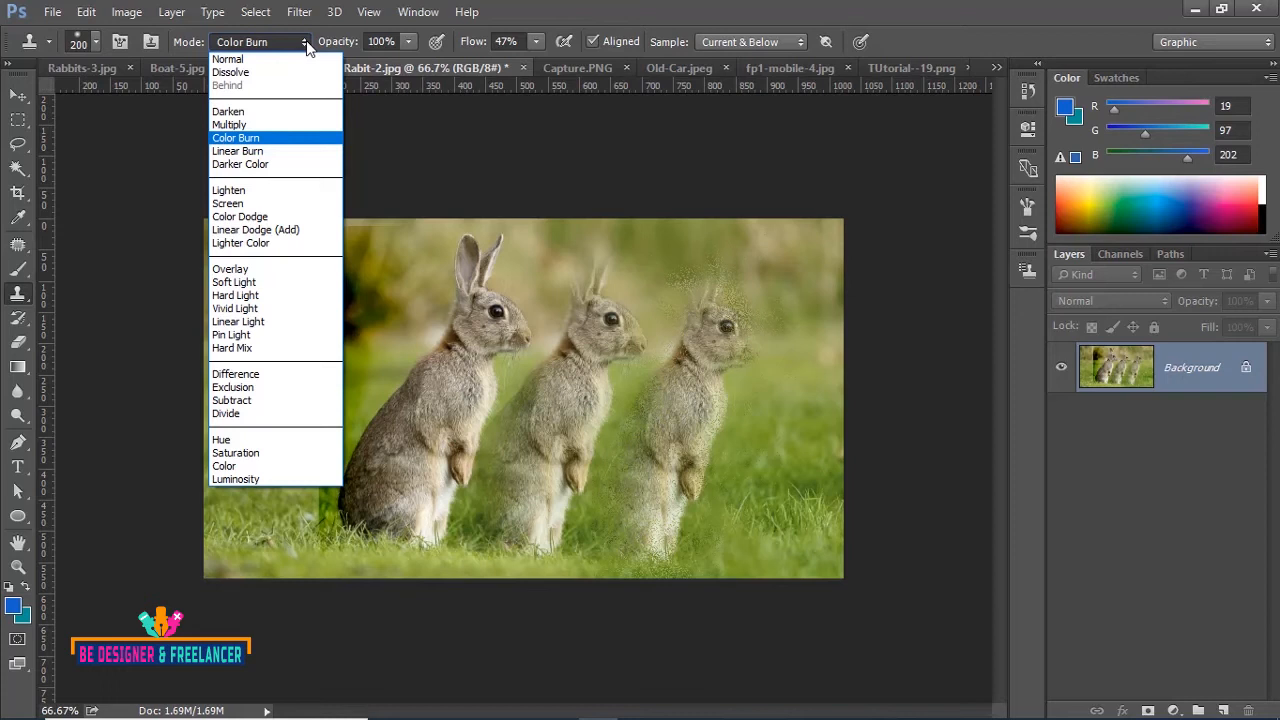
left_click(306, 42)
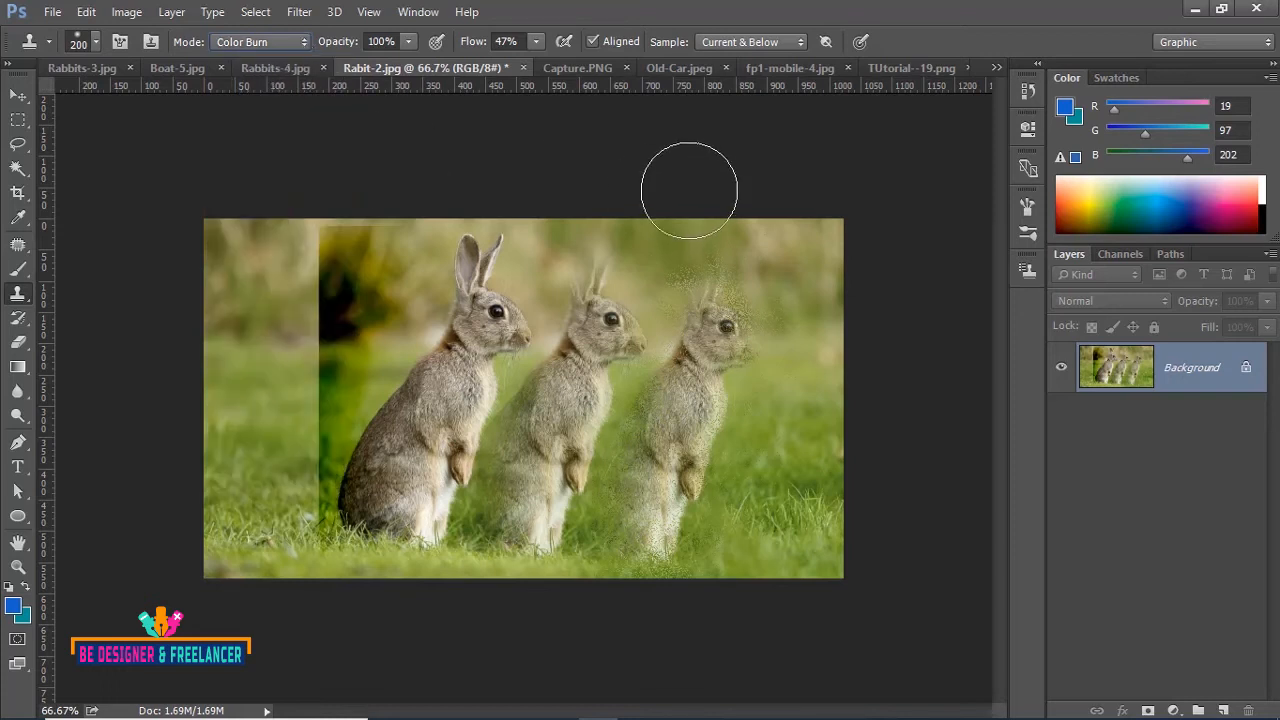
key("ctrl+alt+z")
key("ctrl+alt+z")
key("ctrl+alt+z")
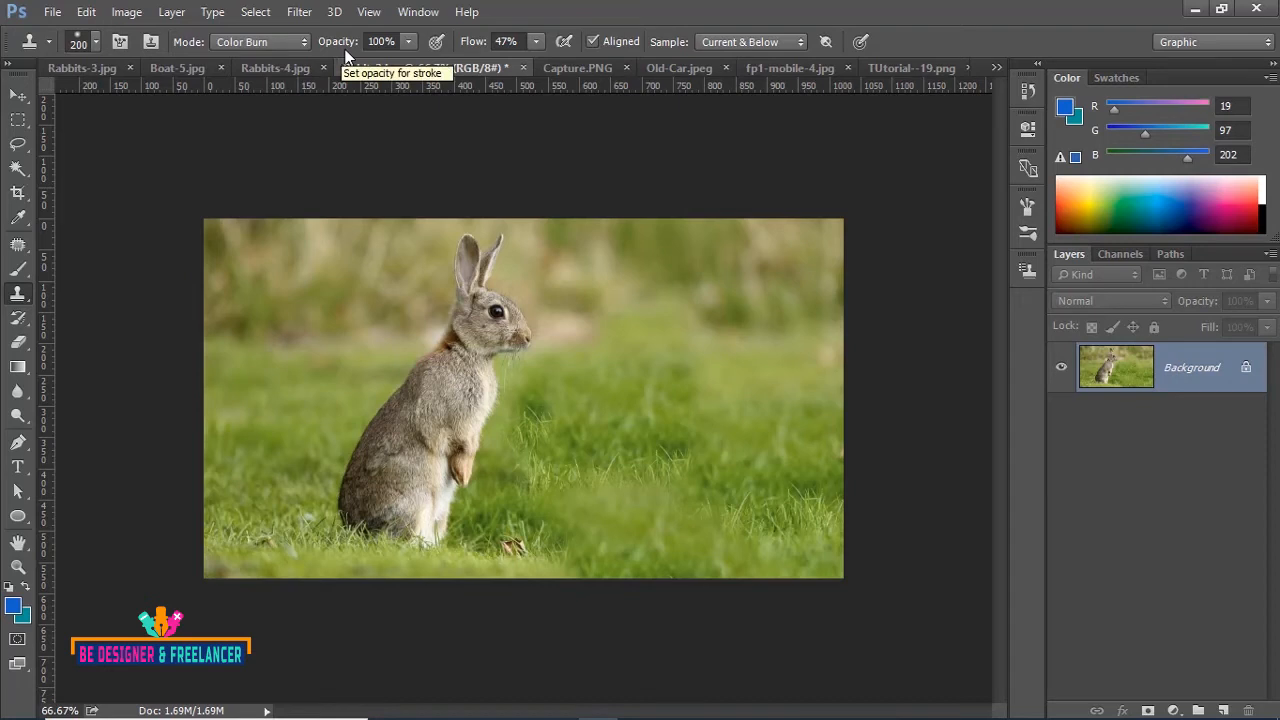
- Try cloning the rabbit in Color Burn mode onto the grass just right of the original
left_click_drag(457, 329, 518, 350)
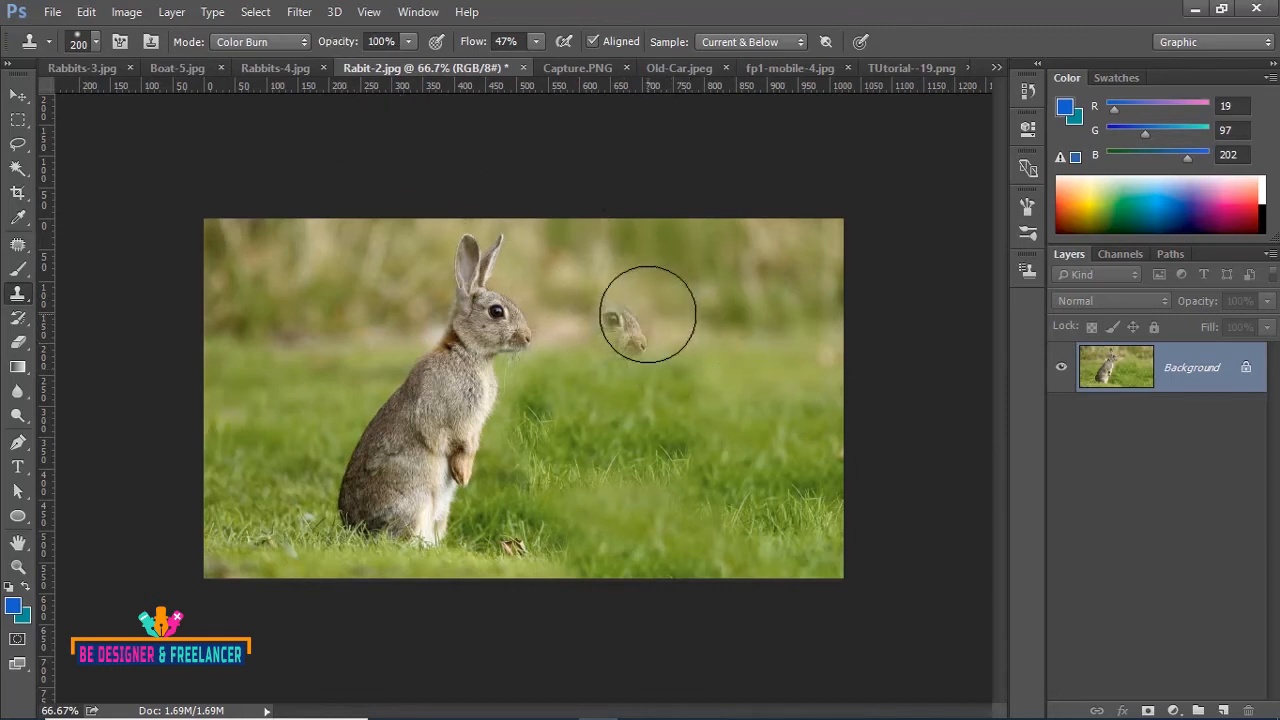
mouse_move(650, 305)
left_mouse_down()
mouse_move(586, 515)
mouse_move(612, 318)
left_mouse_up()
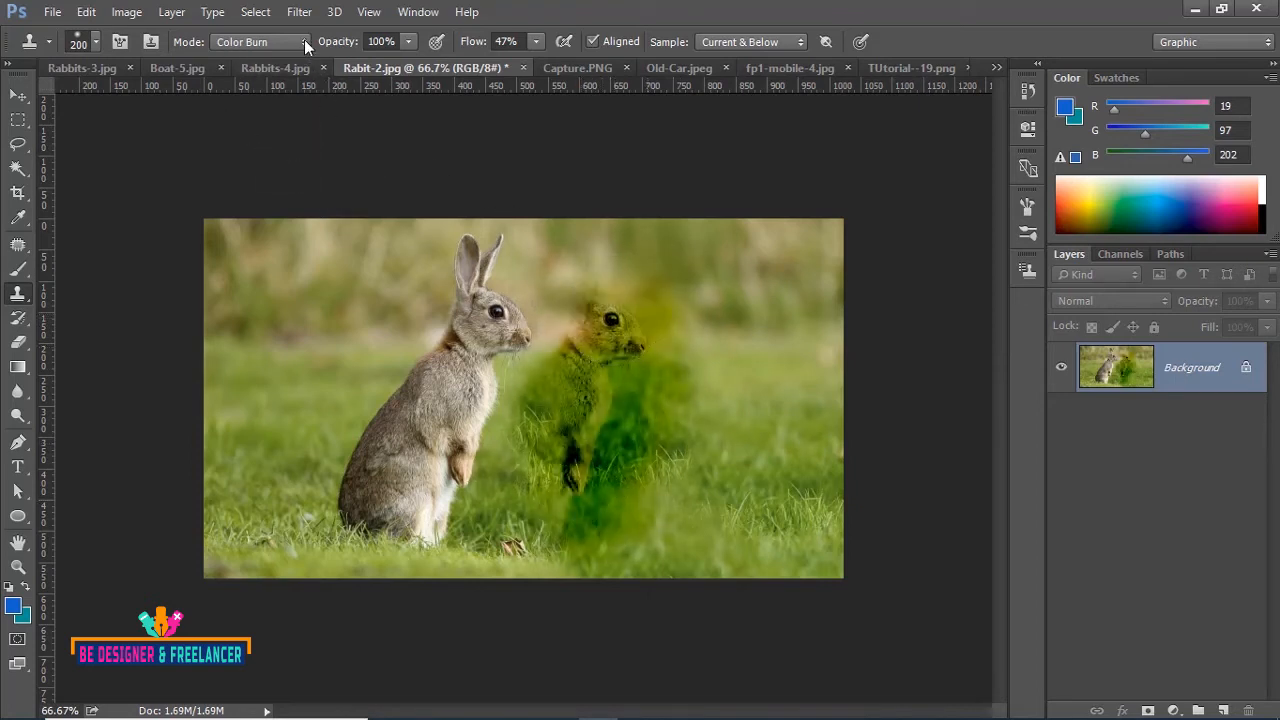
- Set the Clone Stamp's mode back to Normal and undo the Color Burn clone strokes
left_click(304, 39)
left_click(272, 57)
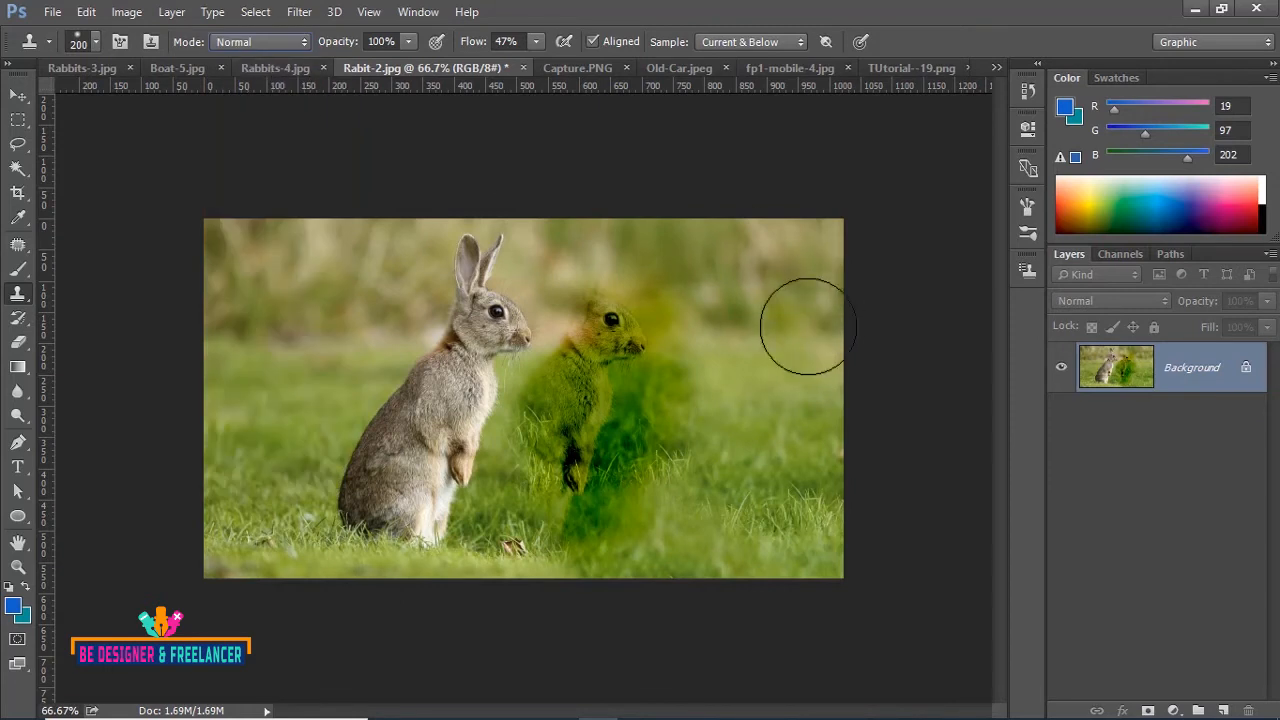
left_click(808, 326)
key("ctrl+alt+z")
key("ctrl+alt+z")
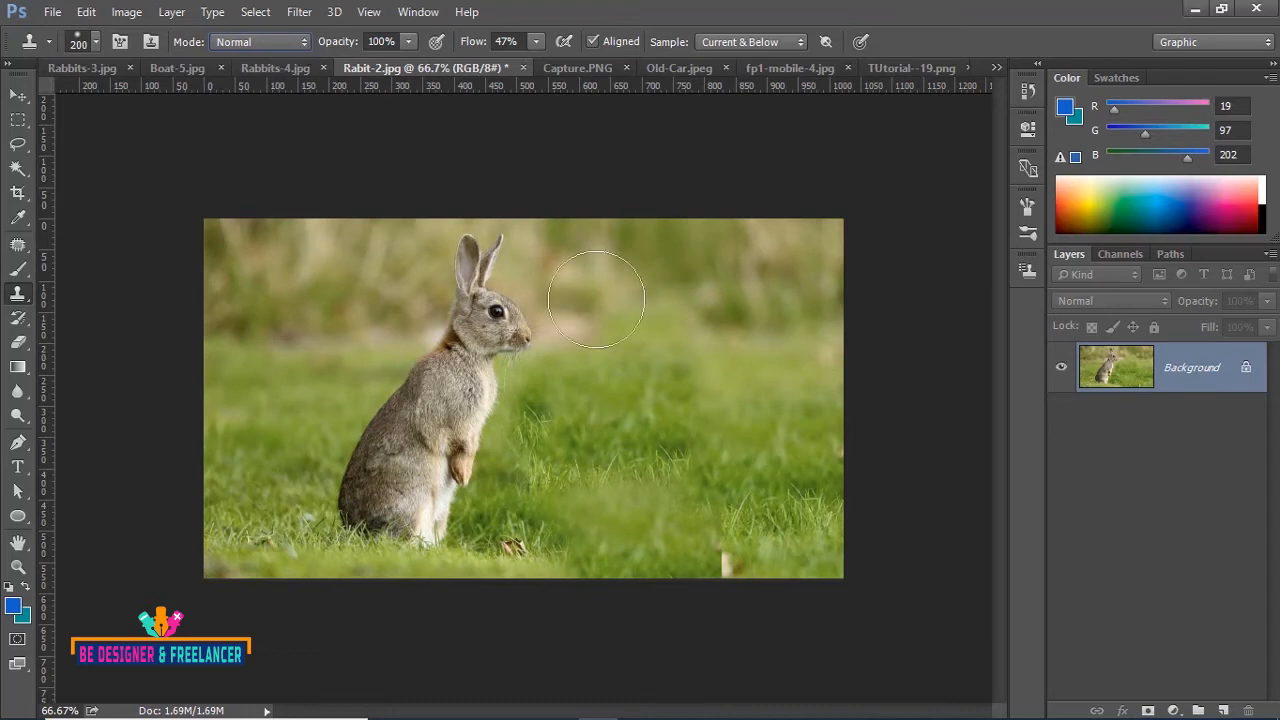
- Clone a second rabbit beside the original at 100% opacity, and undo the extra stroke to its right
left_click(634, 320)
mouse_move(657, 321)
left_mouse_down()
mouse_move(583, 491)
mouse_move(563, 437)
mouse_move(629, 297)
mouse_move(506, 526)
mouse_move(597, 294)
mouse_move(463, 286)
mouse_move(456, 366)
mouse_move(486, 323)
mouse_move(449, 374)
mouse_move(409, 486)
mouse_move(441, 400)
left_mouse_up()
key("ctrl+z")
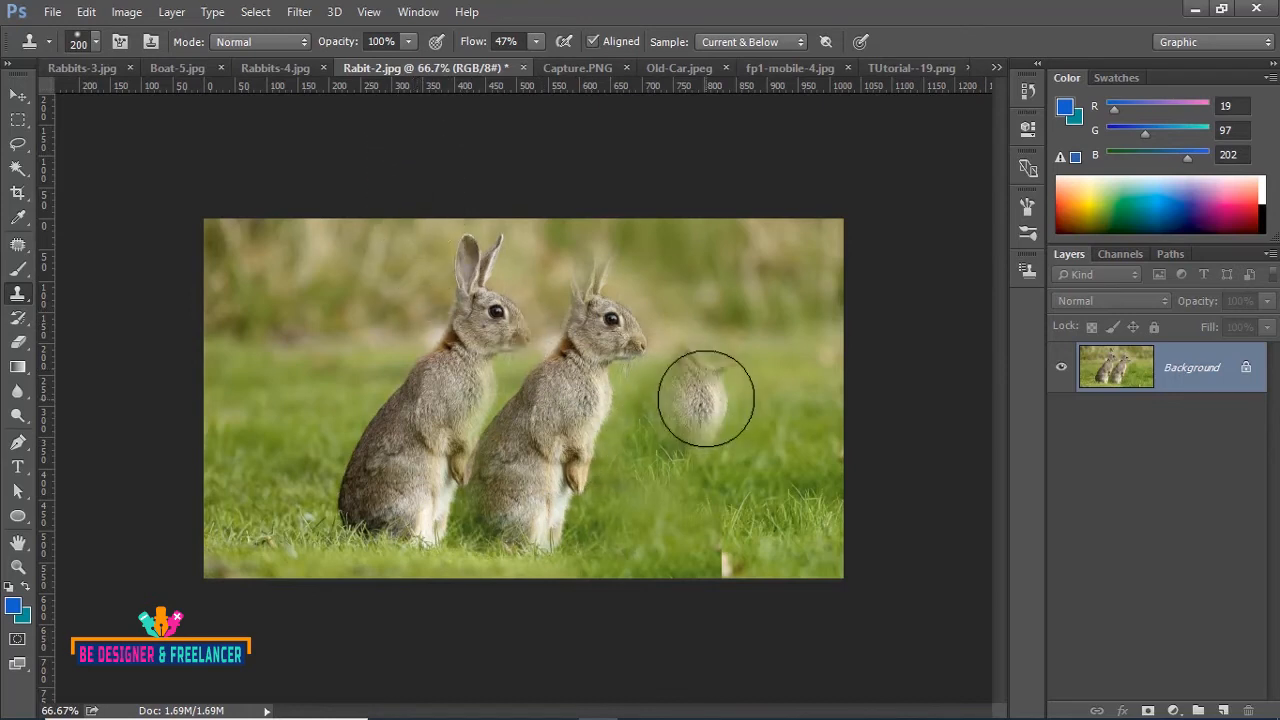
- Lower the Clone Stamp's opacity to 18% and paint a faint third rabbit to the right of the second
left_click(409, 44)
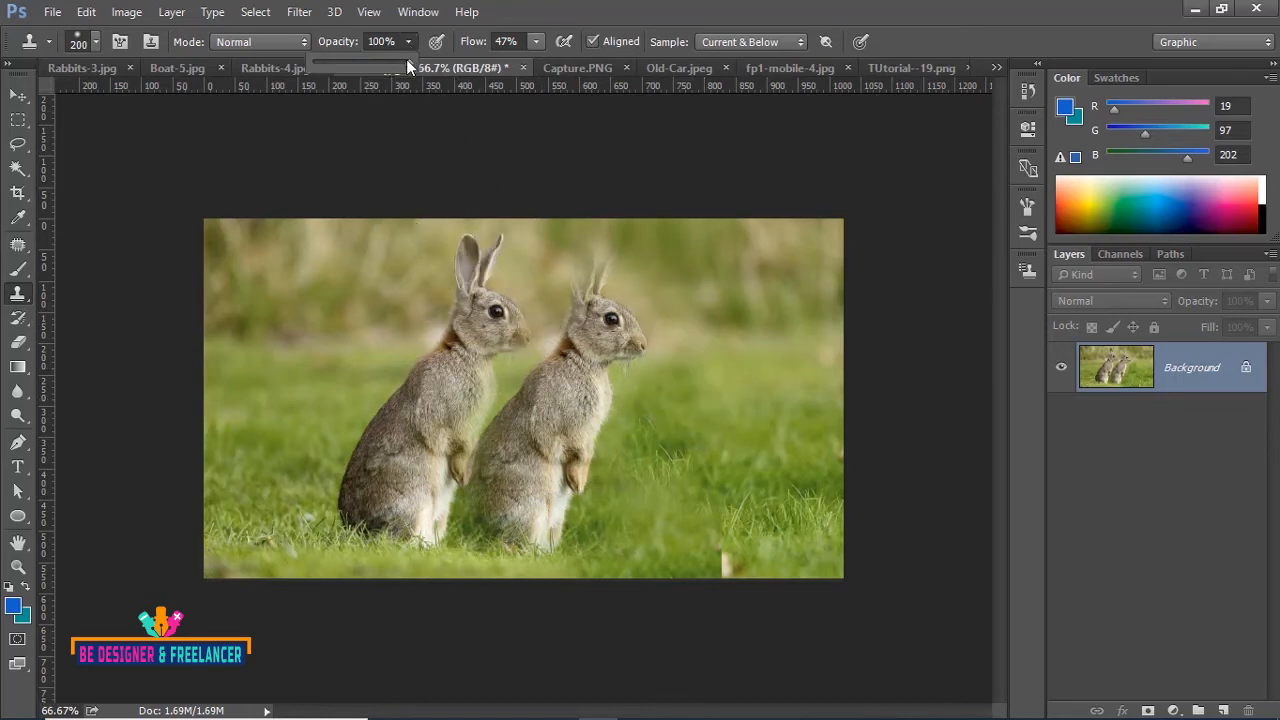
left_click_drag(357, 61, 330, 61)
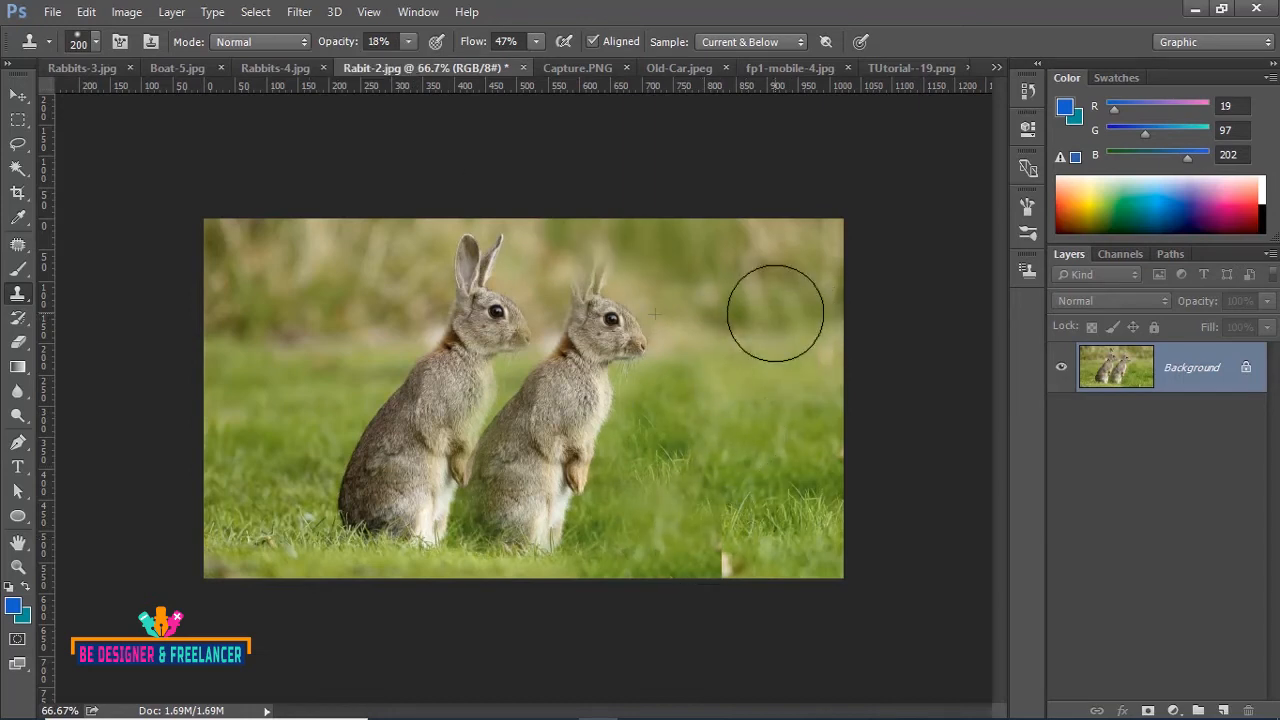
mouse_move(748, 320)
left_mouse_down()
mouse_move(697, 451)
mouse_move(708, 309)
mouse_move(630, 530)
mouse_move(731, 286)
left_mouse_up()
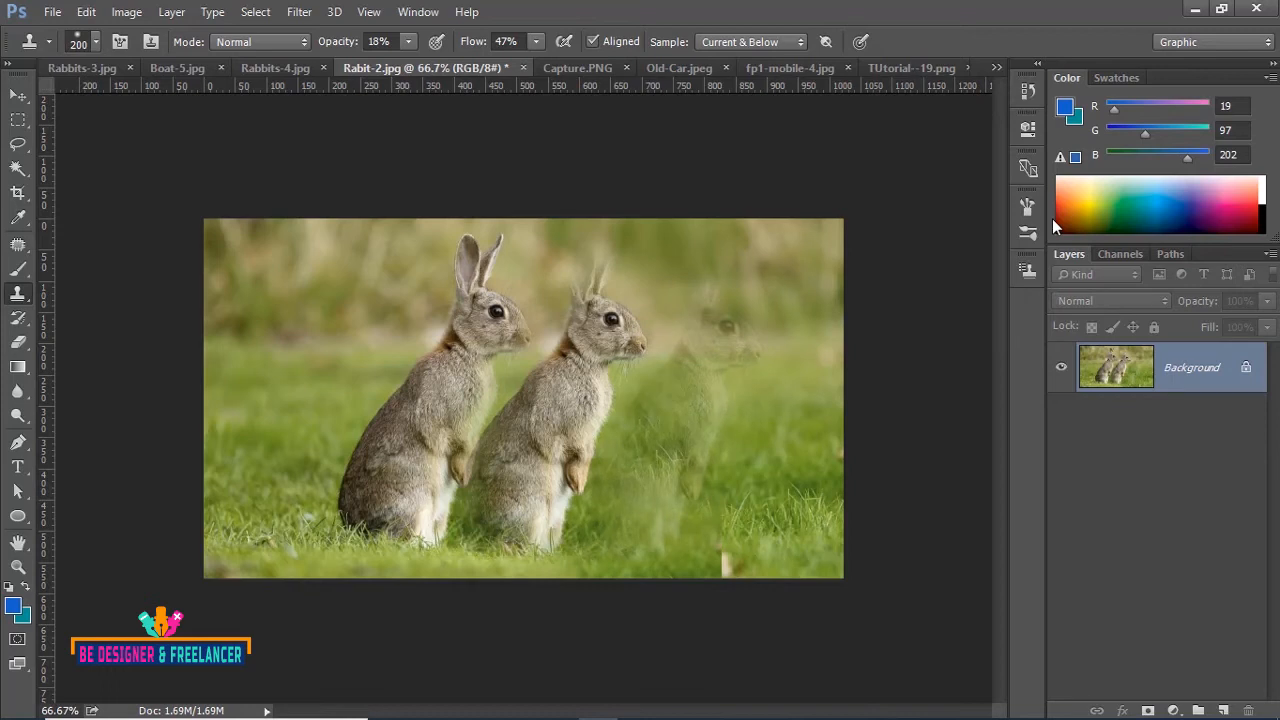
- Raise the Clone Stamp's opacity and flow to 100% and repaint the third rabbit at full strength
key("shift+0")
left_click(411, 41)
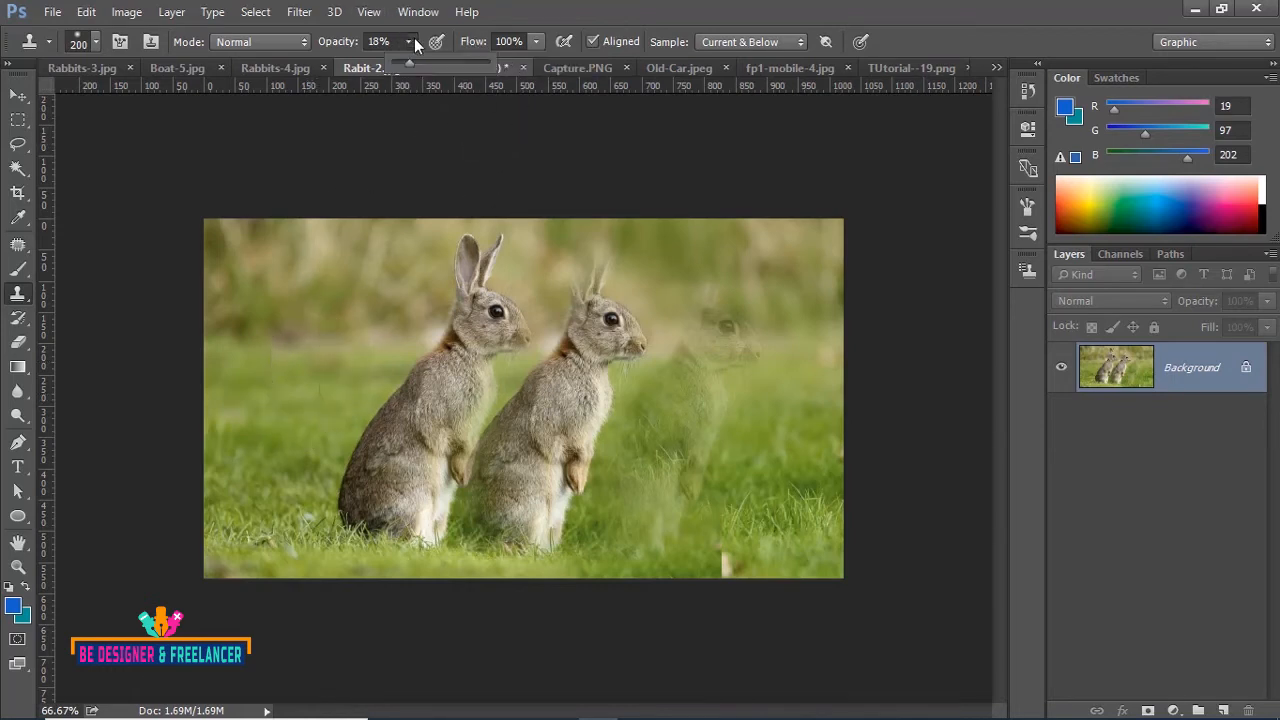
left_click_drag(409, 65, 548, 64)
left_click(268, 290)
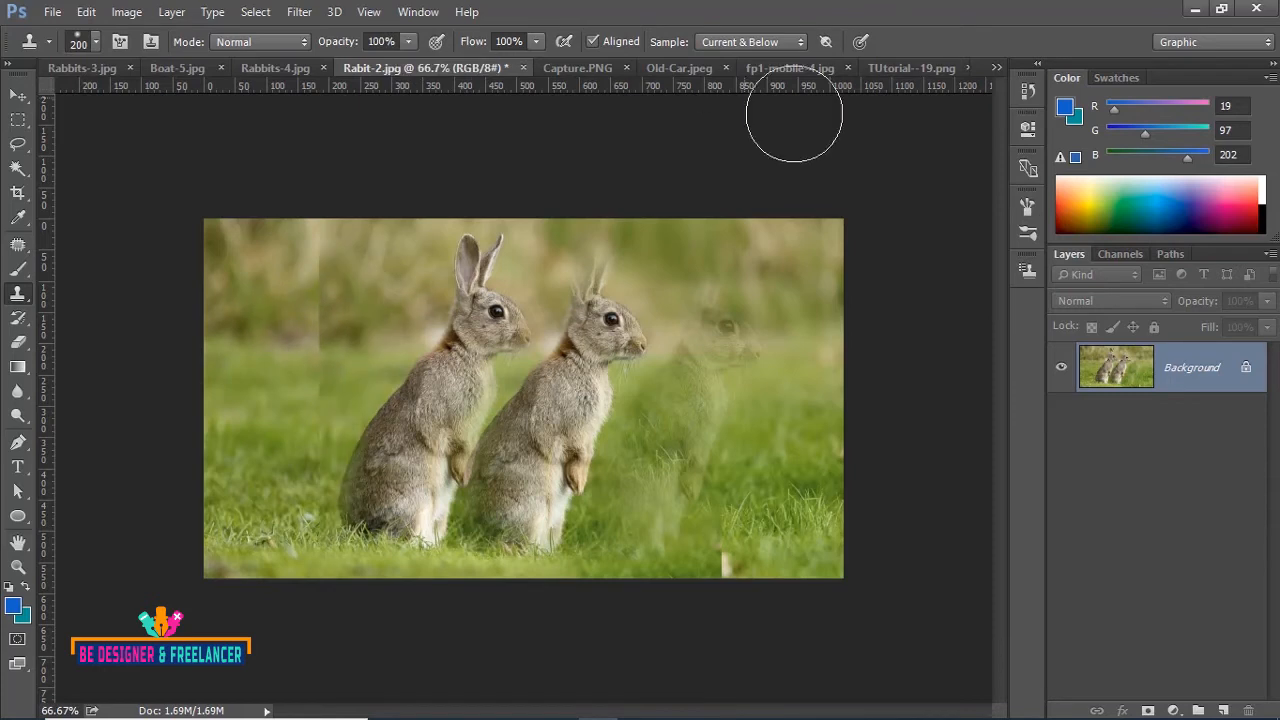
mouse_move(815, 319)
left_mouse_down()
mouse_move(763, 555)
mouse_move(782, 399)
mouse_move(842, 292)
mouse_move(800, 330)
mouse_move(688, 496)
mouse_move(681, 544)
mouse_move(750, 299)
mouse_move(679, 382)
mouse_move(597, 552)
mouse_move(730, 290)
mouse_move(631, 559)
mouse_move(739, 331)
left_mouse_up()
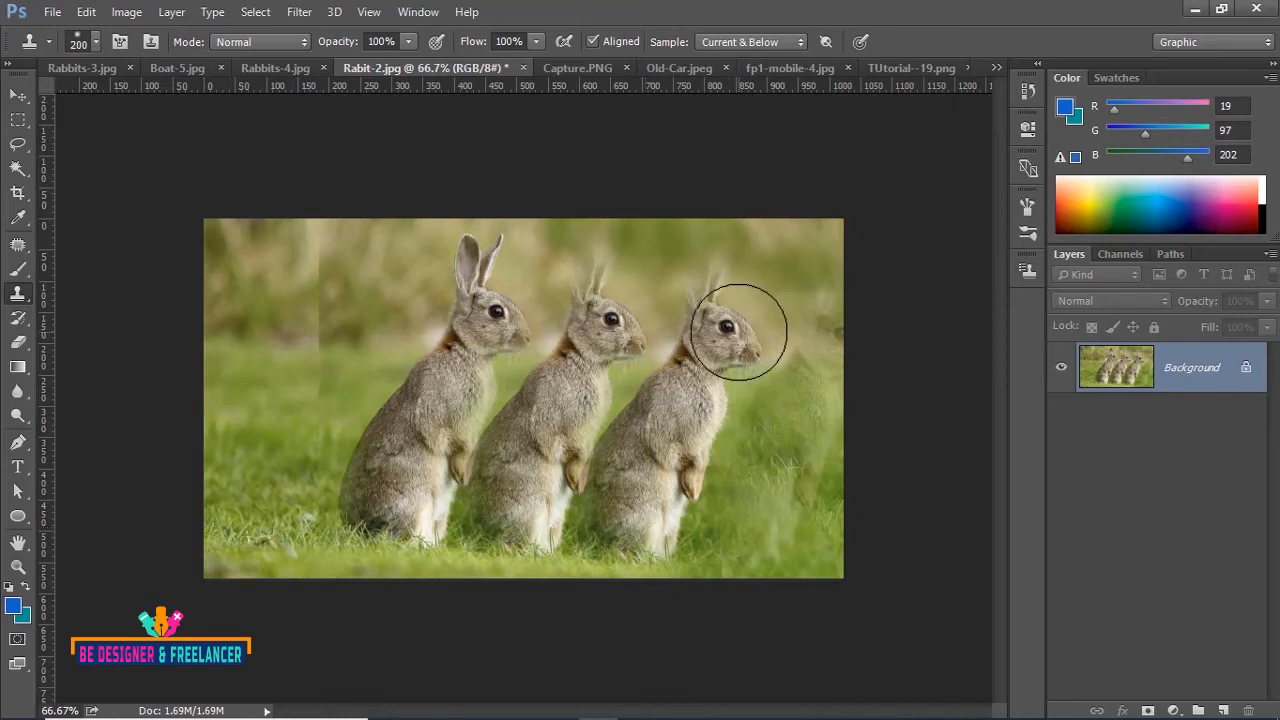
- Step back through the clone strokes to the single original rabbit with the fallen leaves in the grass
key("ctrl+alt+z")
key("ctrl+alt+z")
key("ctrl+alt+z")
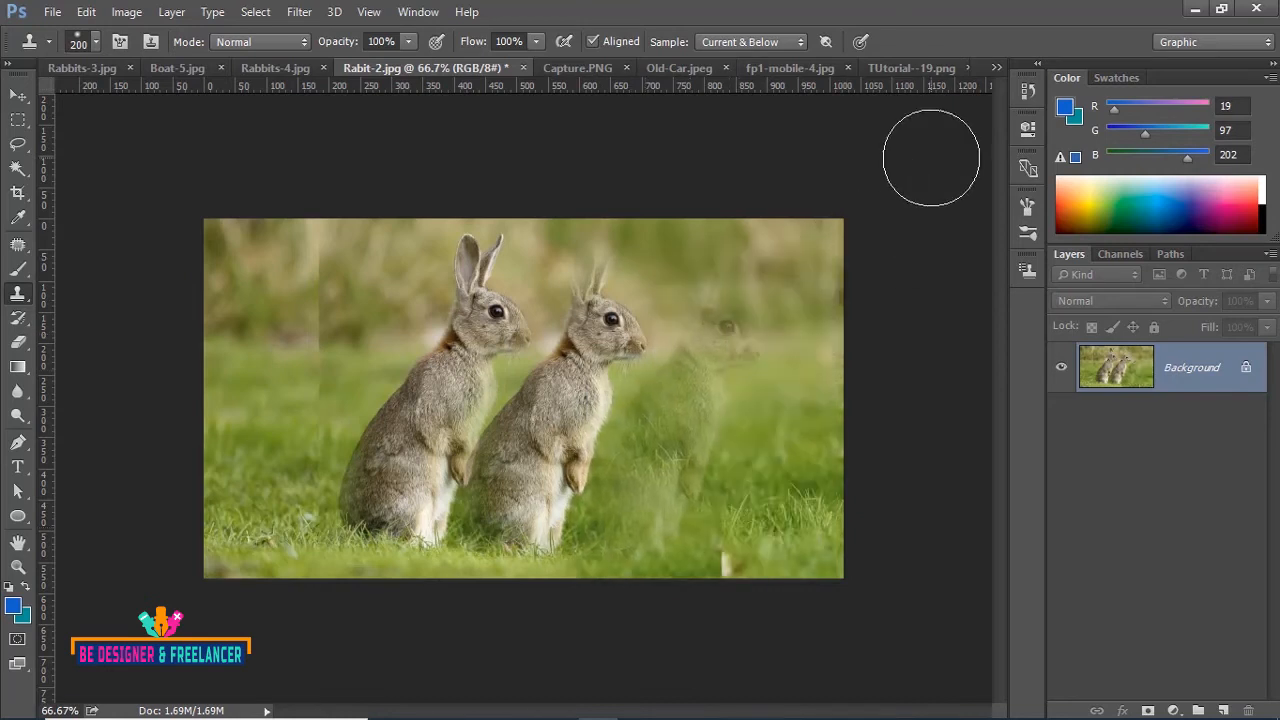
key("ctrl+alt+z")
key("ctrl+alt+z")
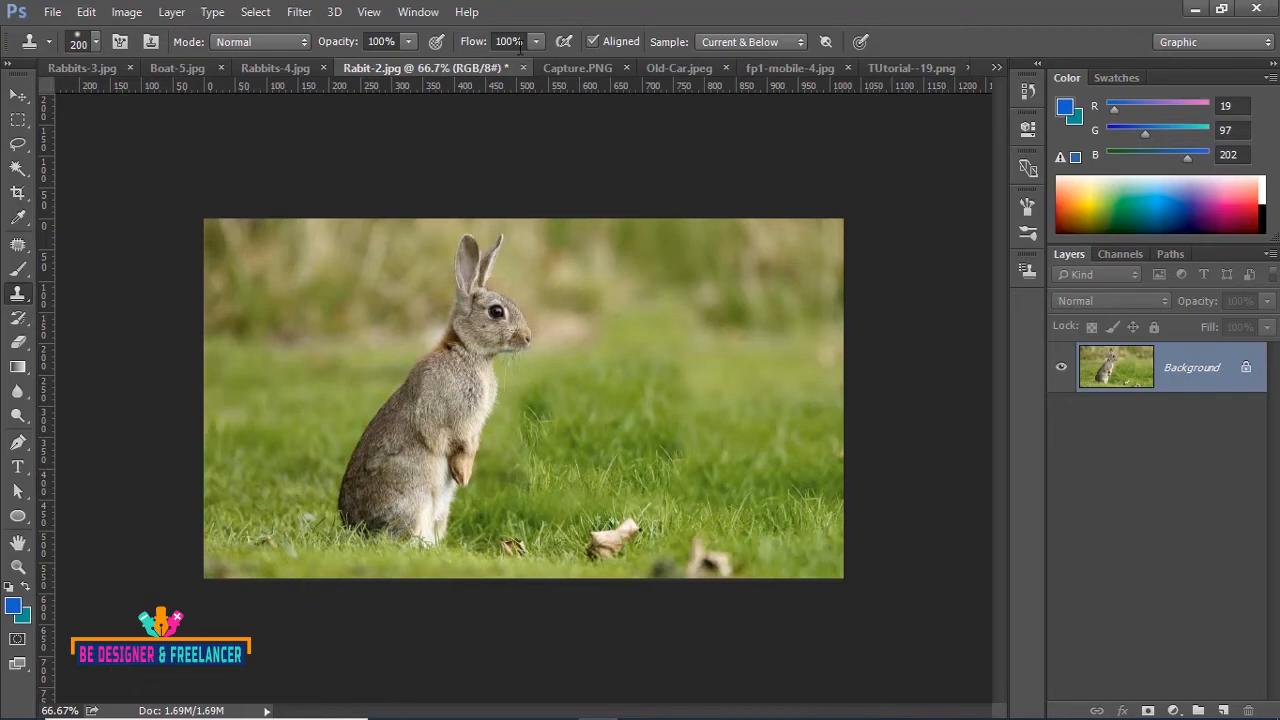
- Clone a second rabbit at 100% flow and a third one to its right at 13% flow
mouse_move(651, 297)
left_mouse_down()
mouse_move(571, 454)
mouse_move(561, 506)
mouse_move(600, 305)
mouse_move(629, 265)
mouse_move(523, 442)
mouse_move(503, 537)
mouse_move(608, 305)
left_mouse_up()
left_click(537, 41)
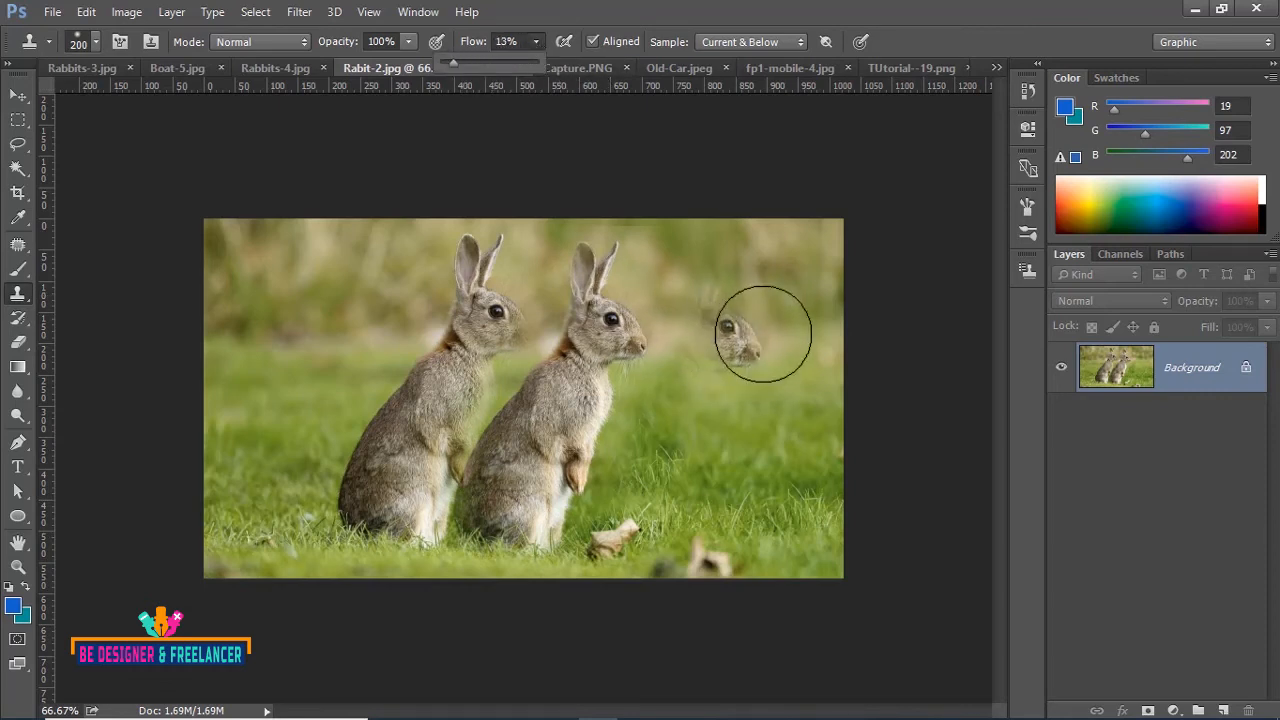
left_click(794, 297)
mouse_move(783, 304)
left_mouse_down()
mouse_move(722, 339)
mouse_move(668, 472)
mouse_move(723, 304)
mouse_move(650, 518)
mouse_move(664, 426)
mouse_move(724, 308)
mouse_move(664, 422)
mouse_move(641, 508)
mouse_move(687, 385)
mouse_move(730, 320)
mouse_move(702, 539)
mouse_move(769, 337)
mouse_move(742, 304)
mouse_move(701, 351)
mouse_move(646, 500)
left_mouse_up()
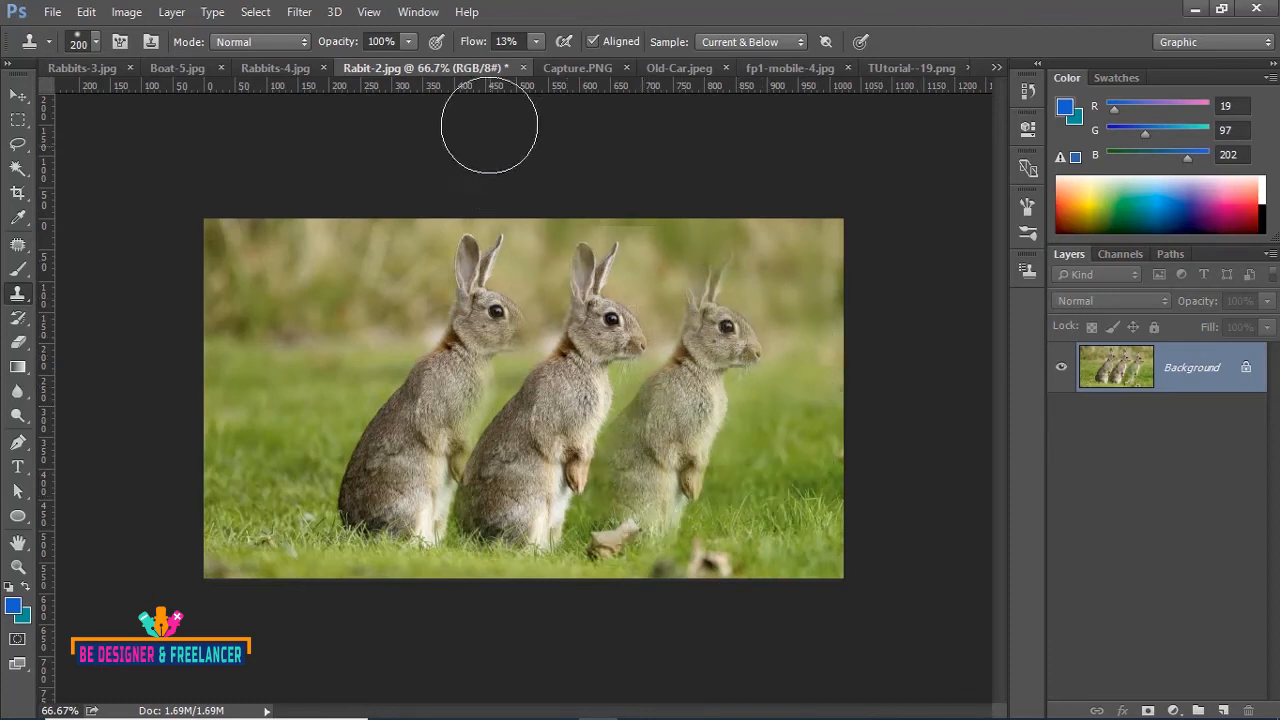
left_click_drag(498, 237, 543, 227)
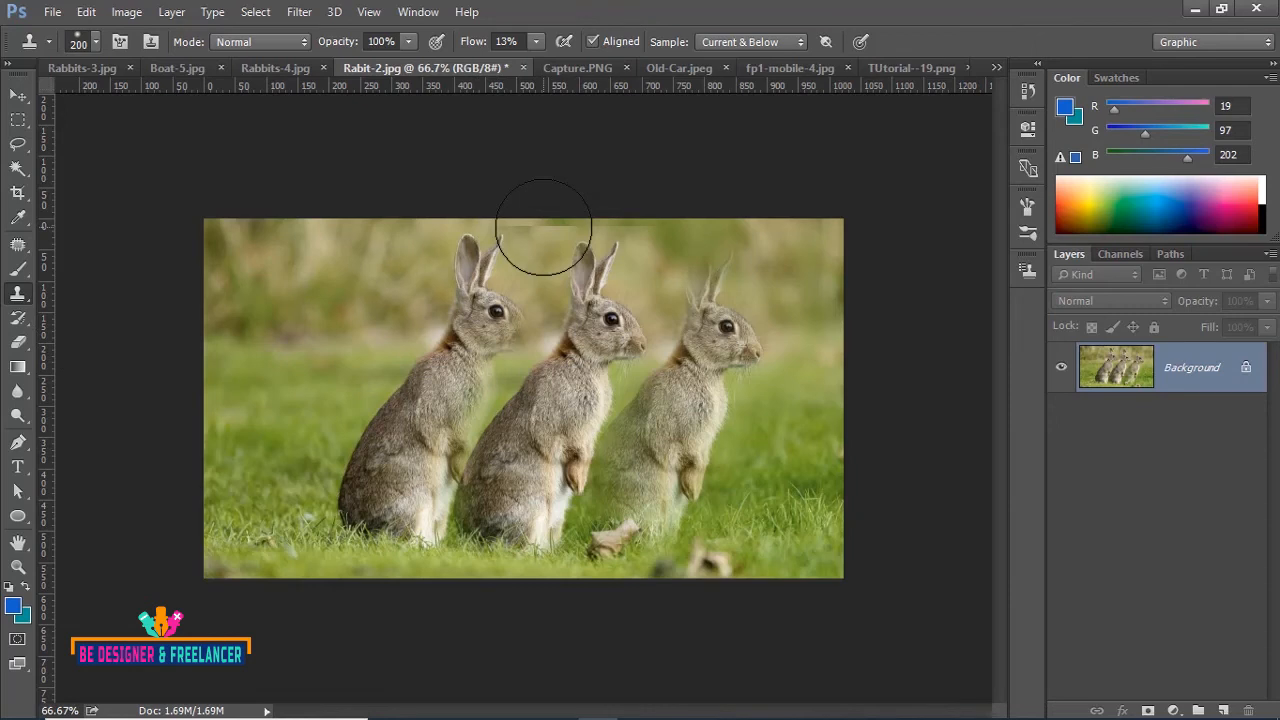
key("ctrl+z")
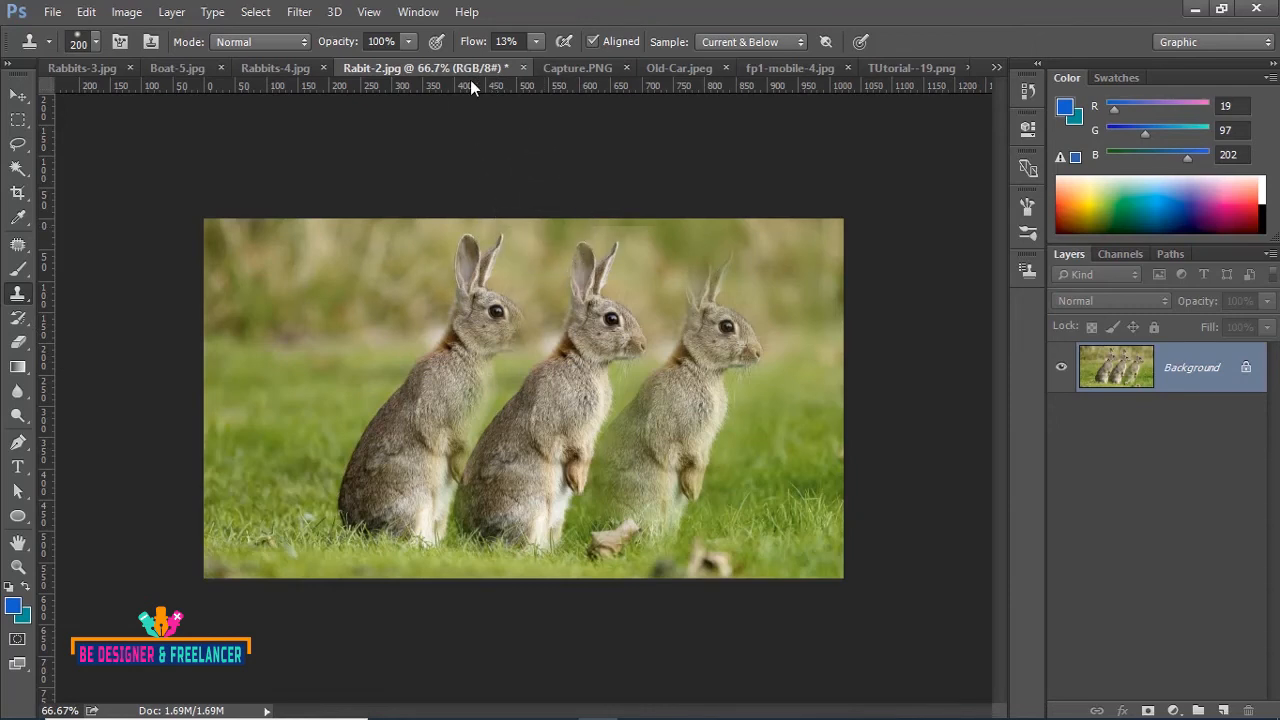
- Restore the Clone Stamp's flow to 100%
left_click(534, 42)
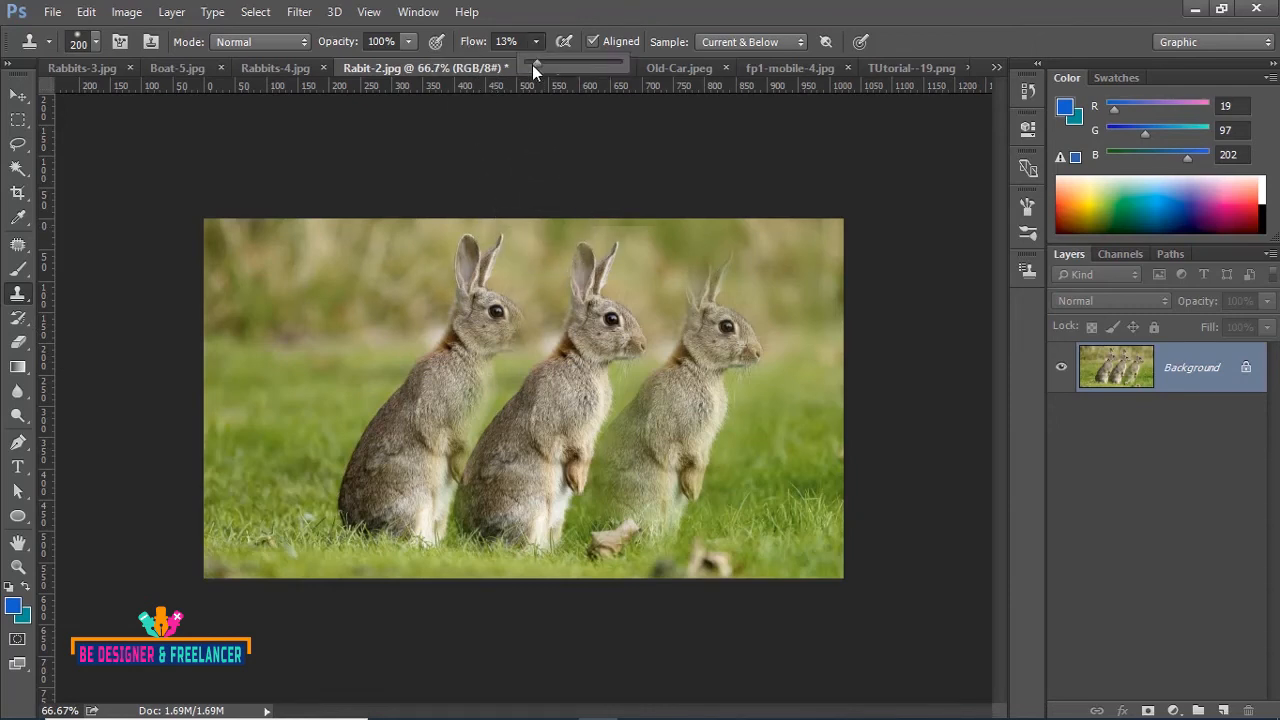
left_click_drag(535, 63, 655, 66)
left_click(328, 329)
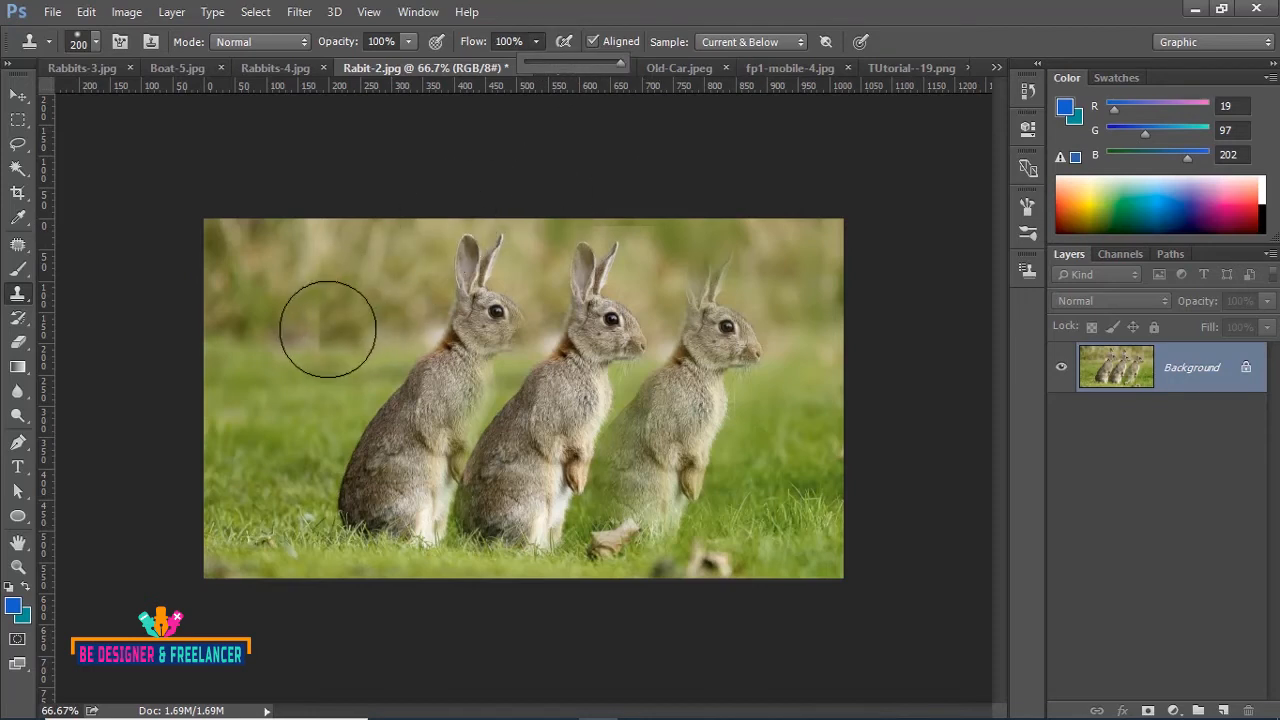
left_click_drag(595, 63, 645, 67)
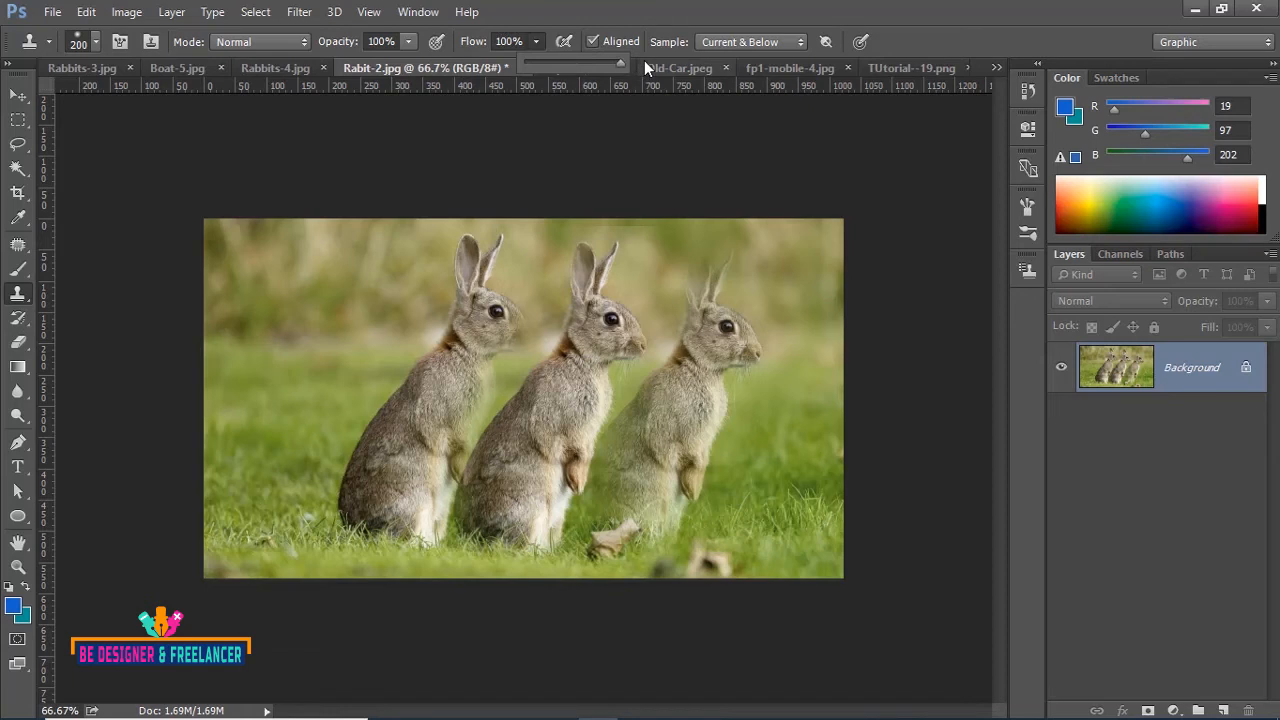
left_click(587, 47)
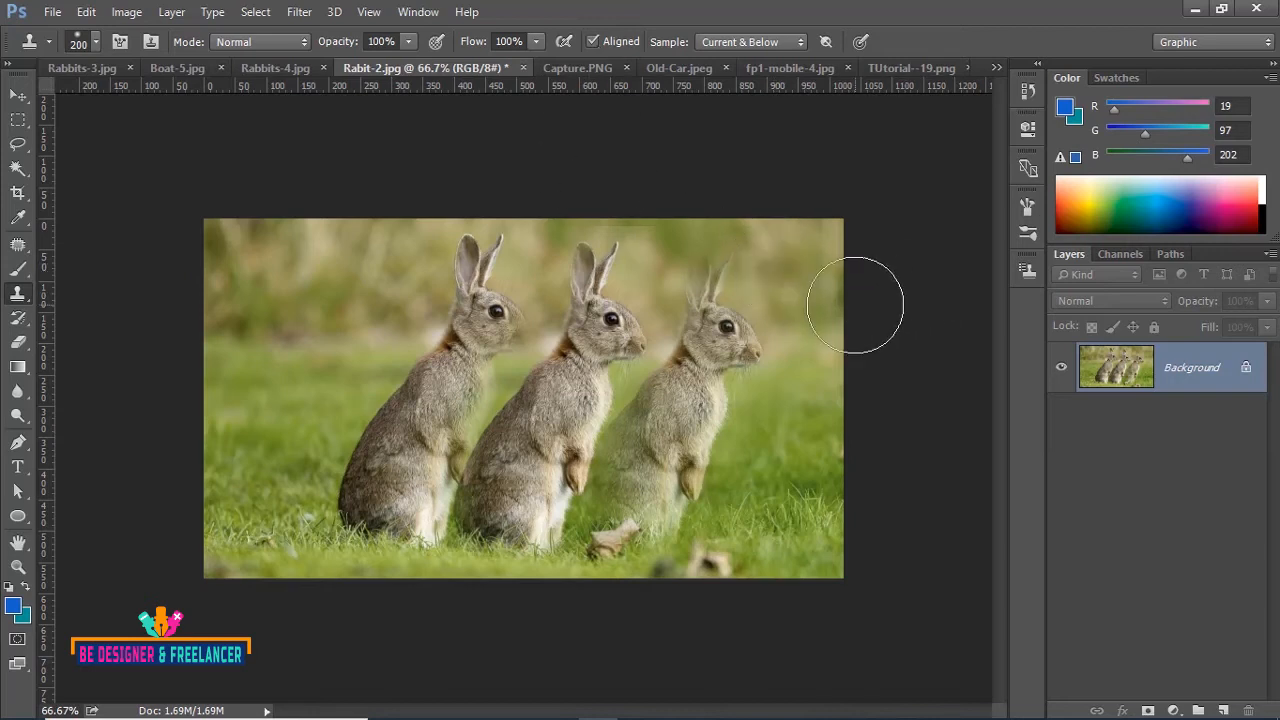
- Step back through the Clone Stamp history to remove the cloned second and third rabbits
key("ctrl+alt+z")
key("ctrl+alt+z")
key("ctrl+alt+z")
key("ctrl+alt+z")
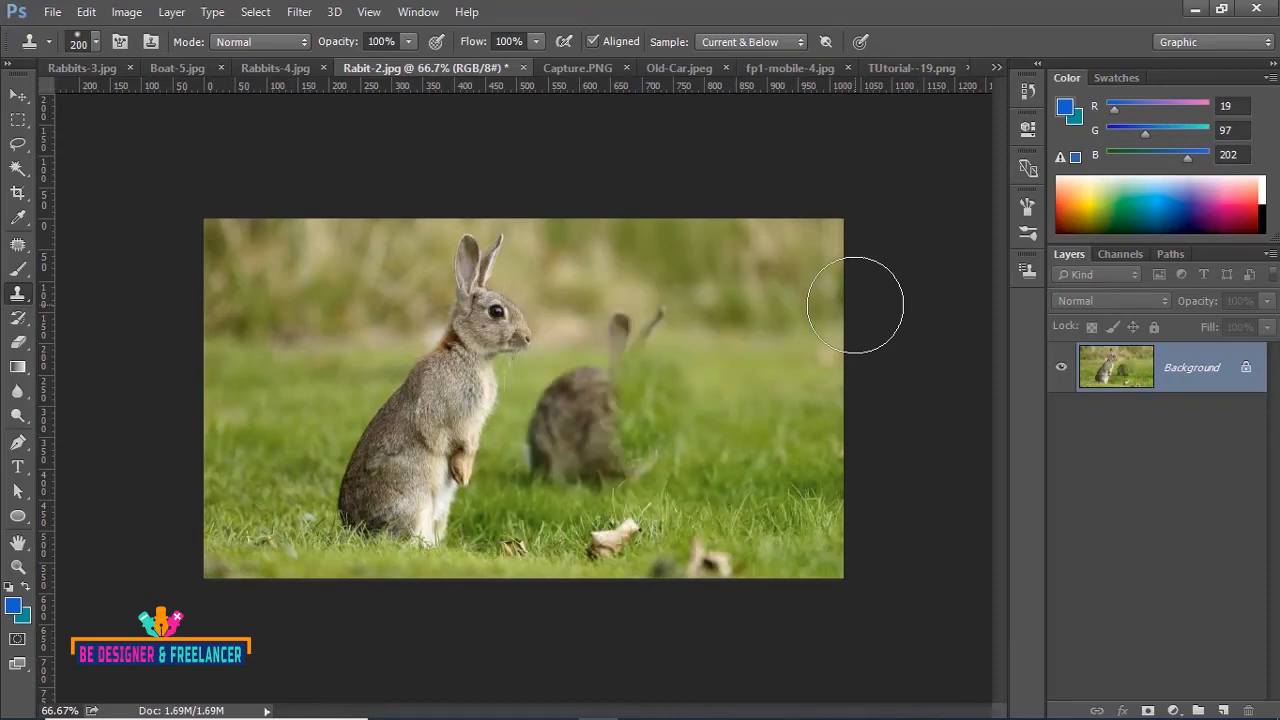
- Step forward three history states to the photo with a single rabbit and the background rabbit painted out
left_click(86, 12)
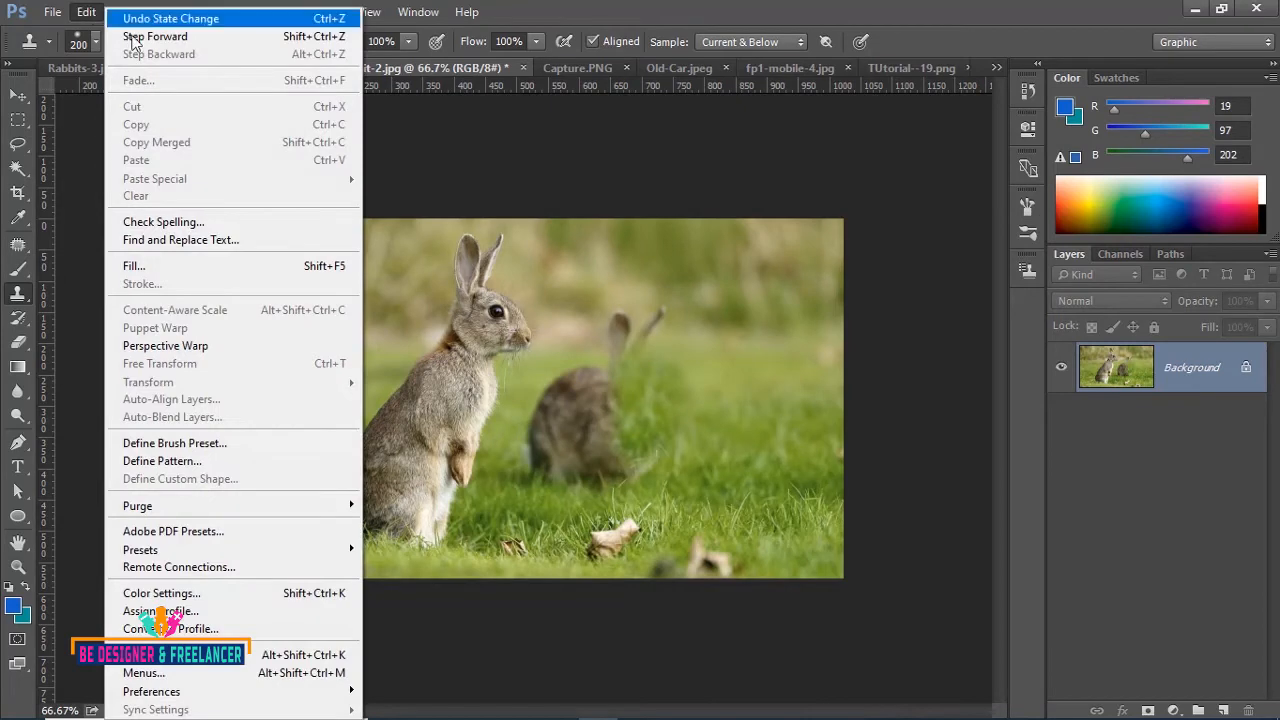
left_click(132, 38)
left_click(86, 12)
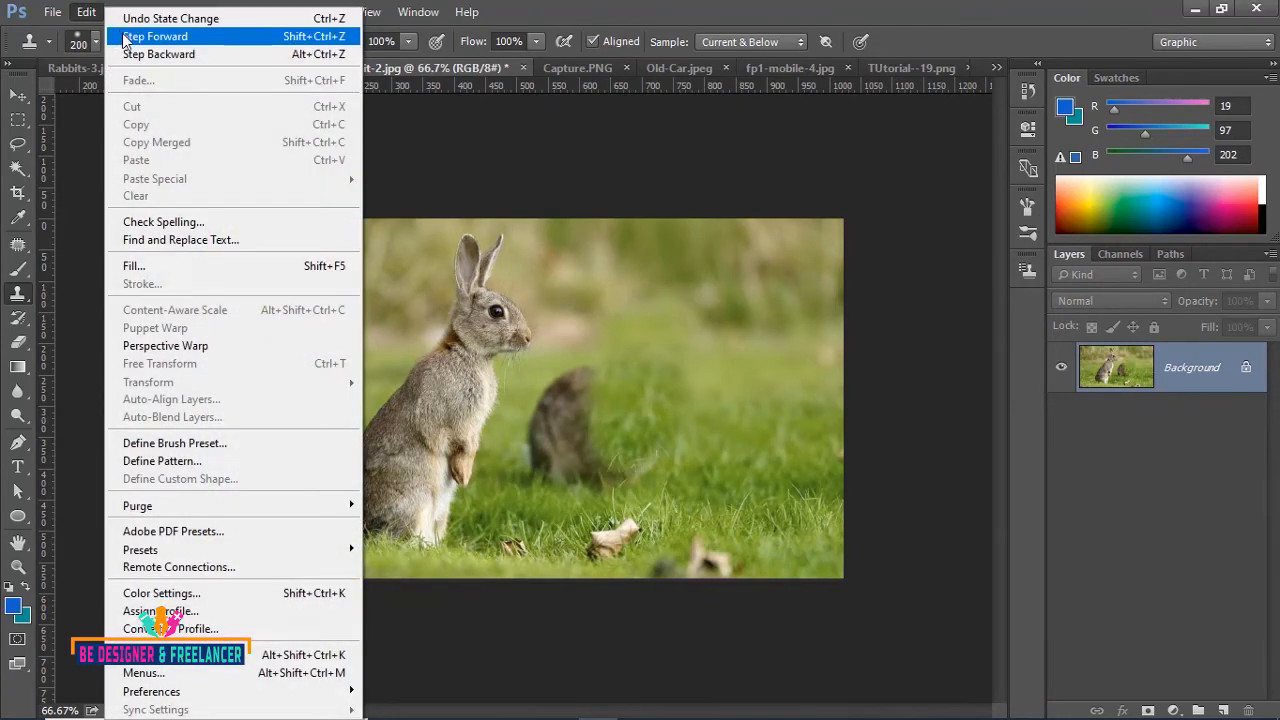
left_click(127, 37)
left_click(86, 12)
left_click(124, 38)
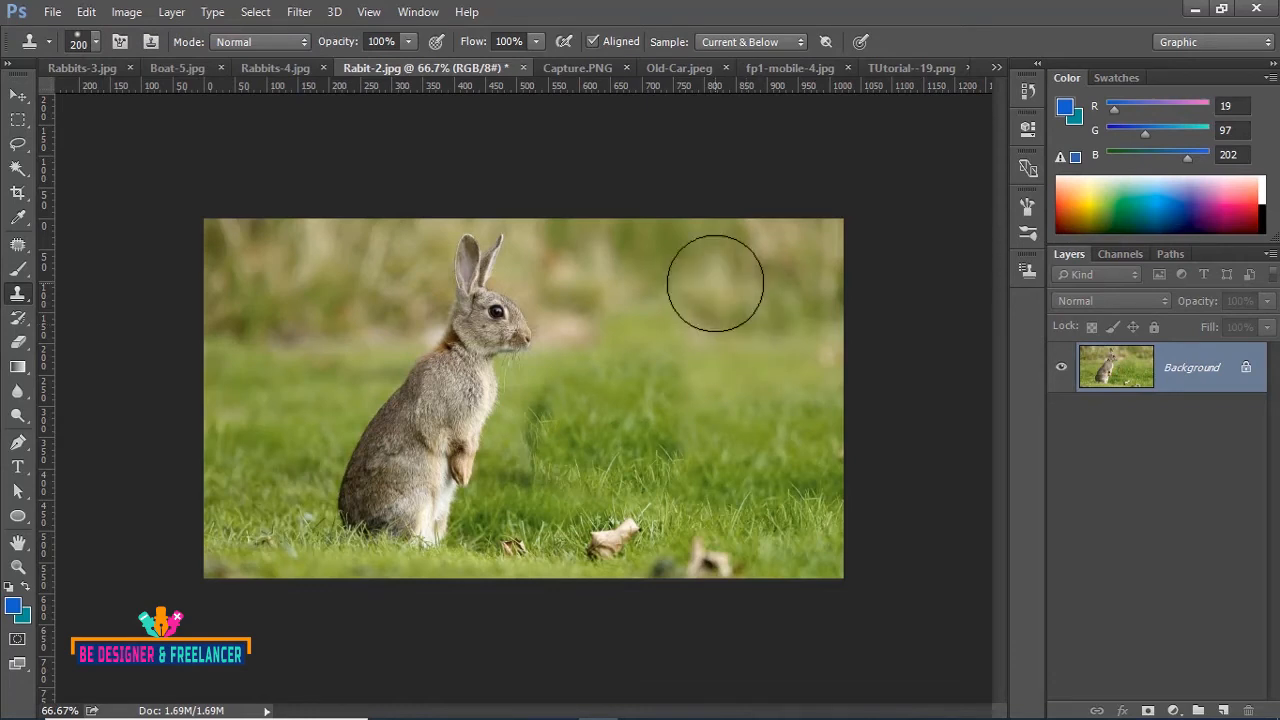
- Sample the rabbit's head and clone two more rabbits into the grass beside it with Aligned enabled
left_click(488, 323, "alt")
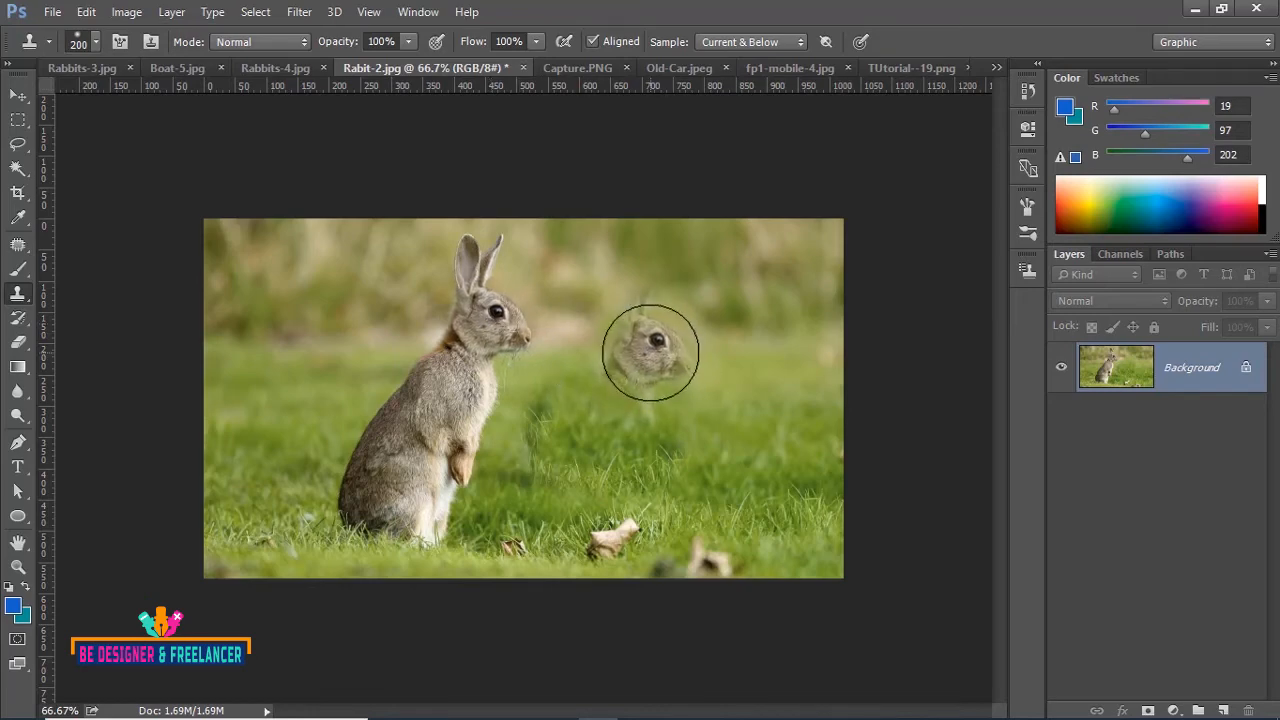
key("ctrl+plus")
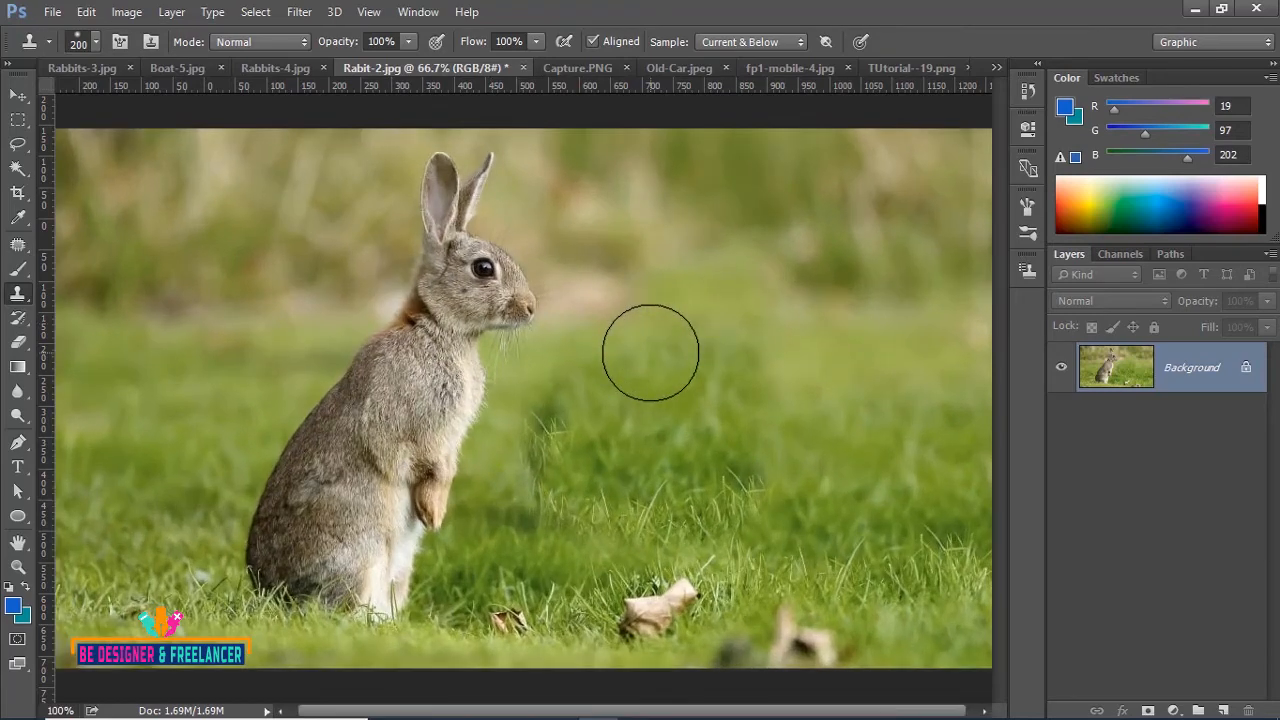
key("ctrl+plus")
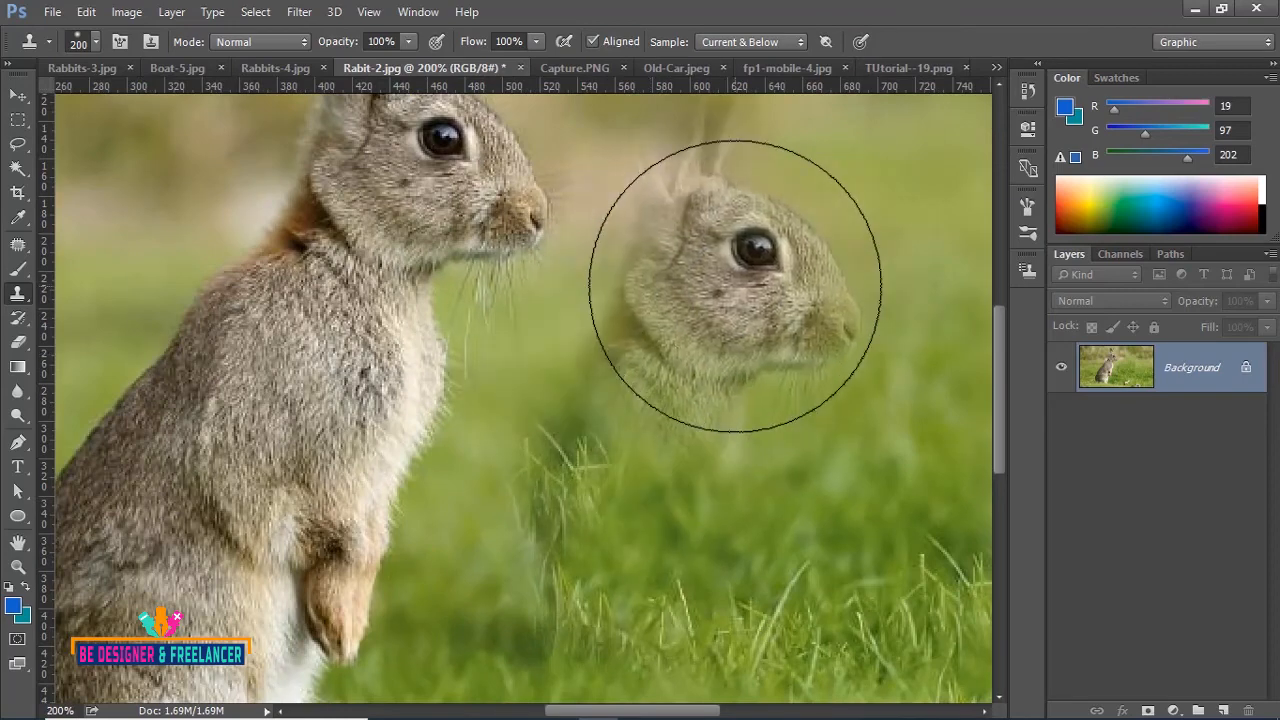
mouse_move(814, 277)
left_mouse_down()
mouse_move(763, 397)
mouse_move(760, 334)
mouse_move(786, 314)
mouse_move(773, 468)
mouse_move(750, 460)
mouse_move(792, 416)
mouse_move(783, 384)
mouse_move(717, 380)
mouse_move(697, 406)
mouse_move(772, 374)
mouse_move(787, 459)
mouse_move(749, 429)
mouse_move(797, 414)
mouse_move(802, 399)
mouse_move(774, 414)
mouse_move(757, 449)
left_mouse_up()
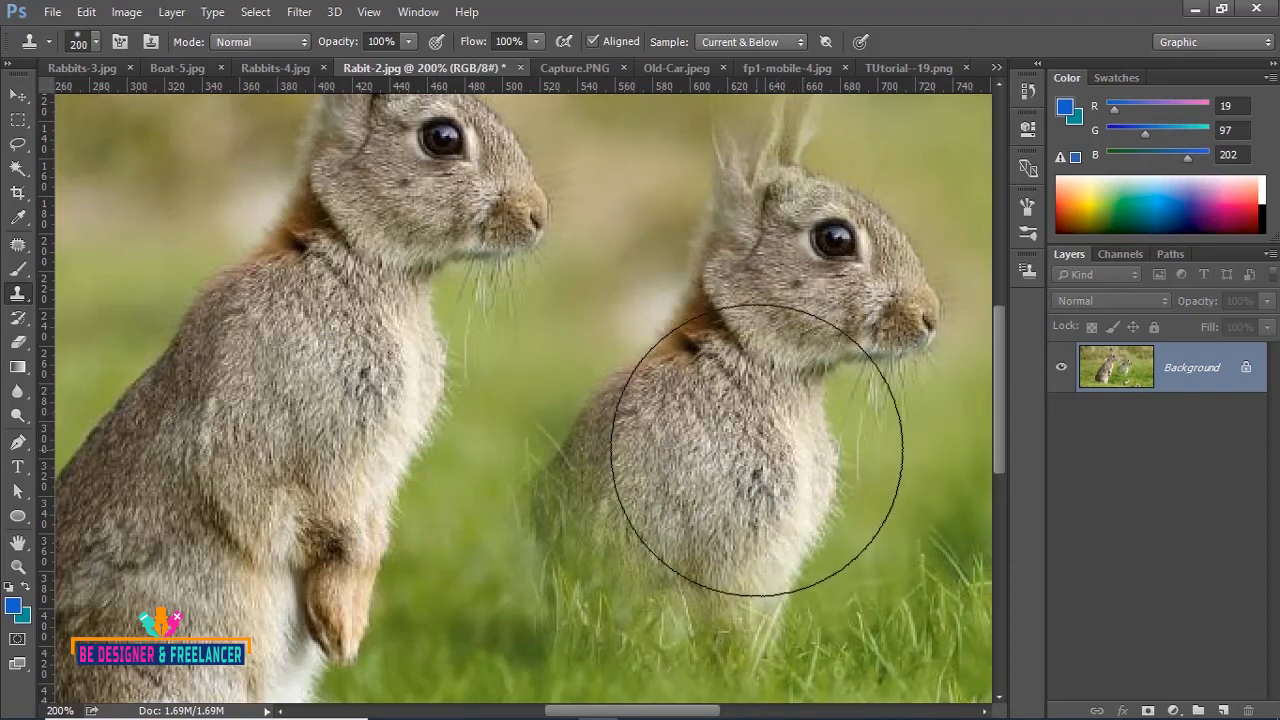
key("ctrl+minus")
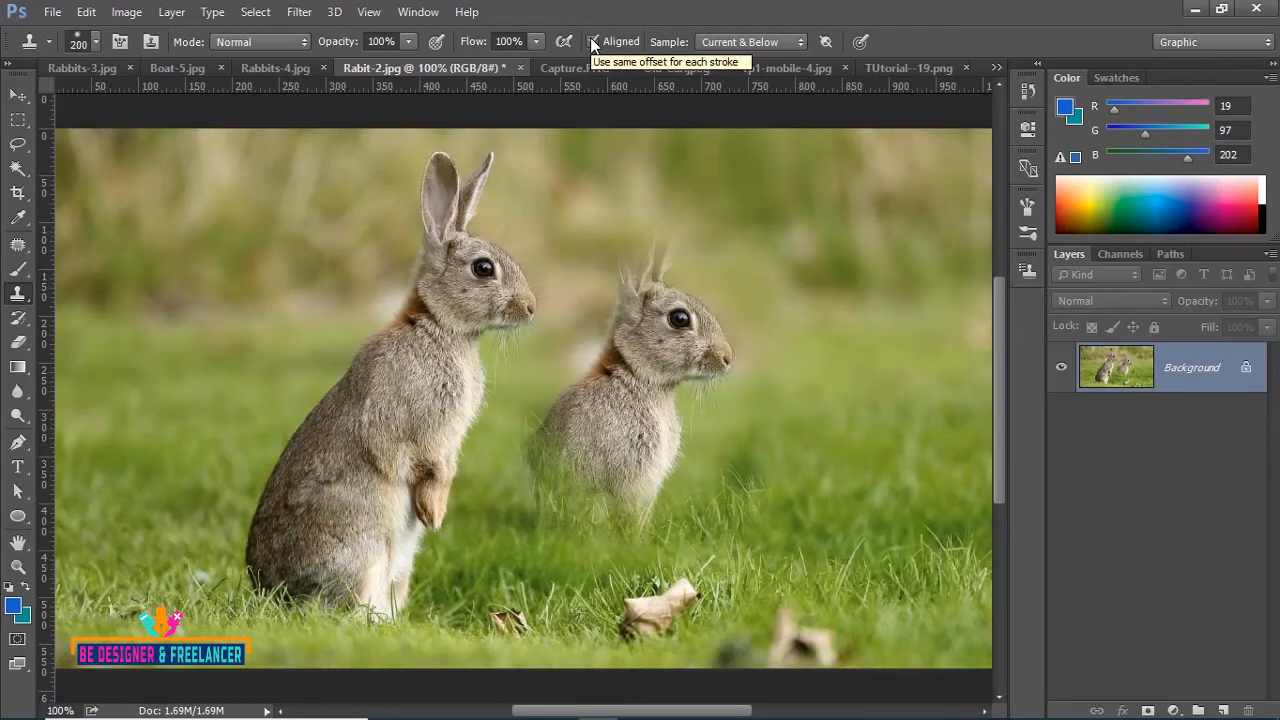
mouse_move(457, 314)
left_mouse_down()
mouse_move(426, 391)
mouse_move(443, 362)
left_mouse_up()
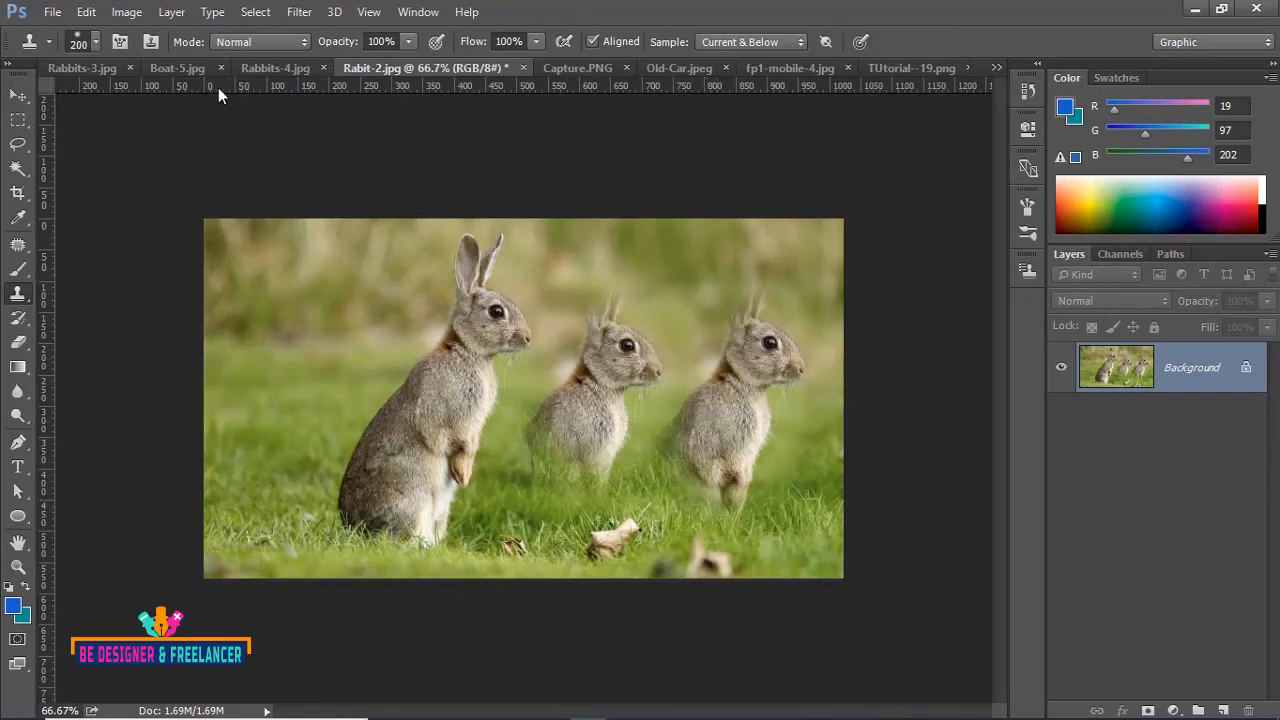
- In Boat-5.jpg, reduce the Clone Stamp brush to 50 and paint lake water over the second canoe
left_click(174, 70)
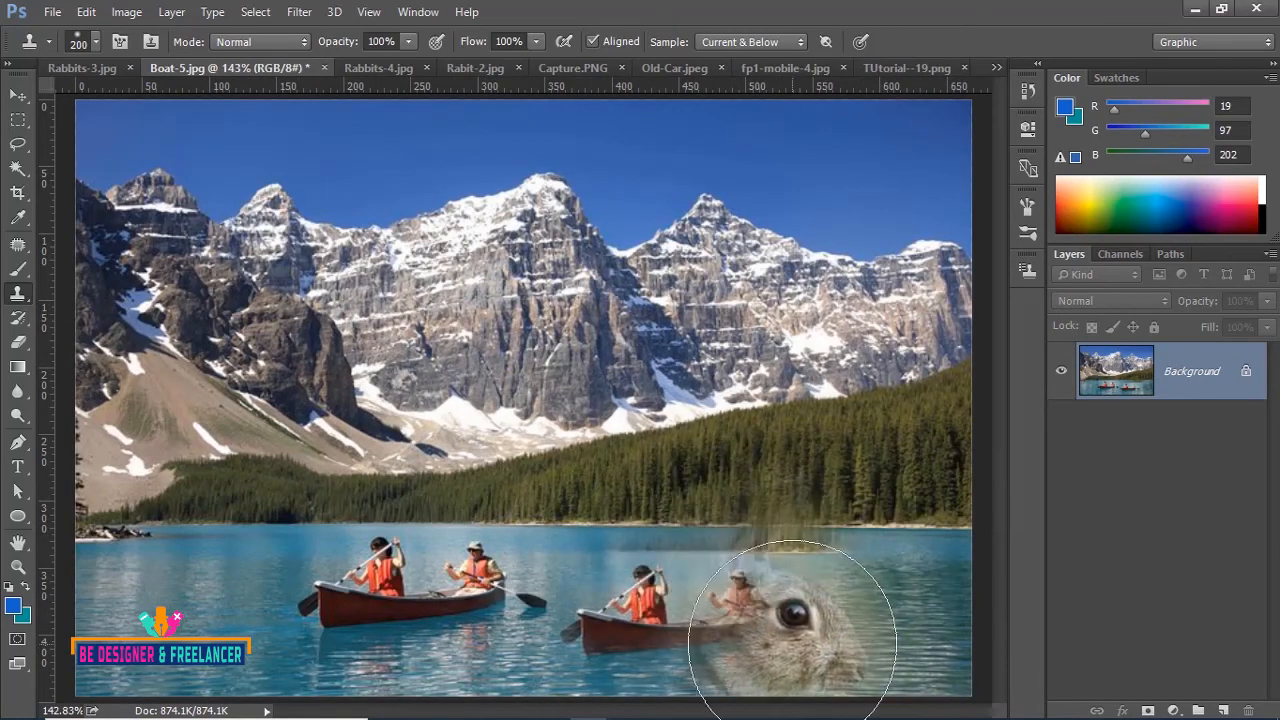
key("bracketleft")
key("bracketleft")
key("bracketleft")
key("bracketleft")
key("bracketleft")
key("bracketleft")
key("bracketleft")
key("bracketleft")
key("bracketleft")
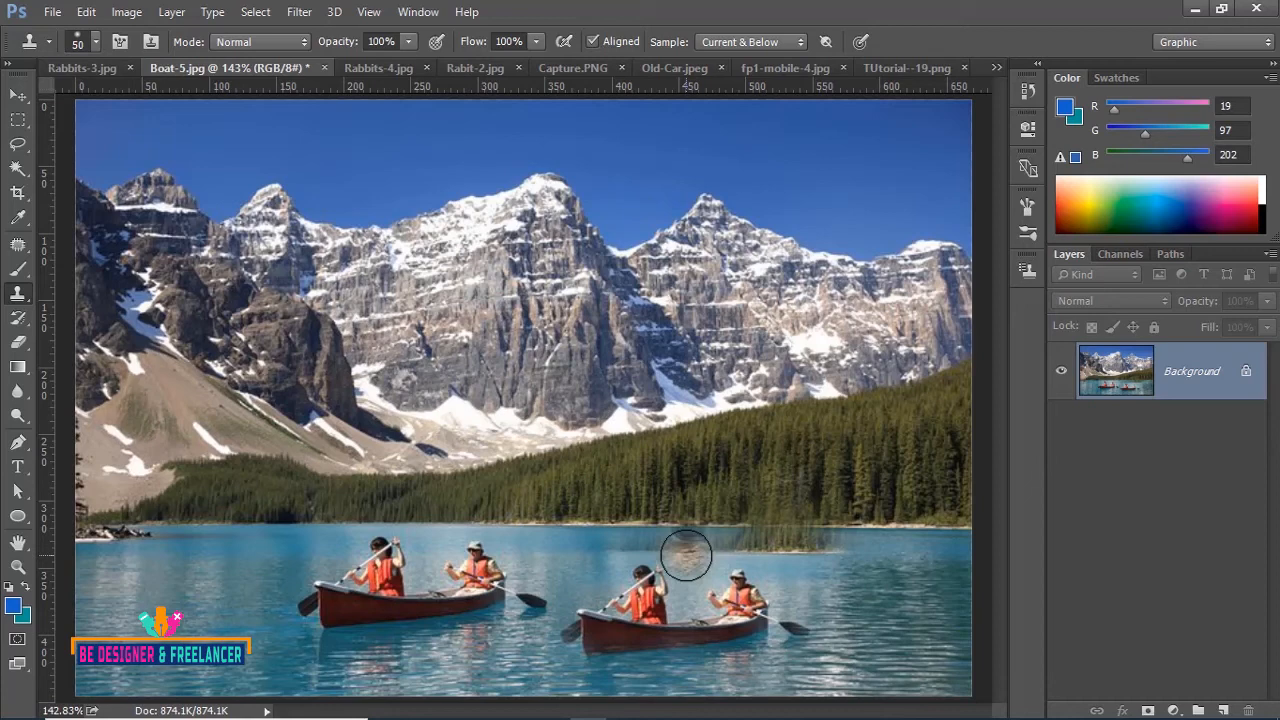
left_click(875, 570)
mouse_move(800, 545)
left_mouse_down()
mouse_move(700, 630)
mouse_move(640, 600)
mouse_move(580, 630)
left_mouse_up()
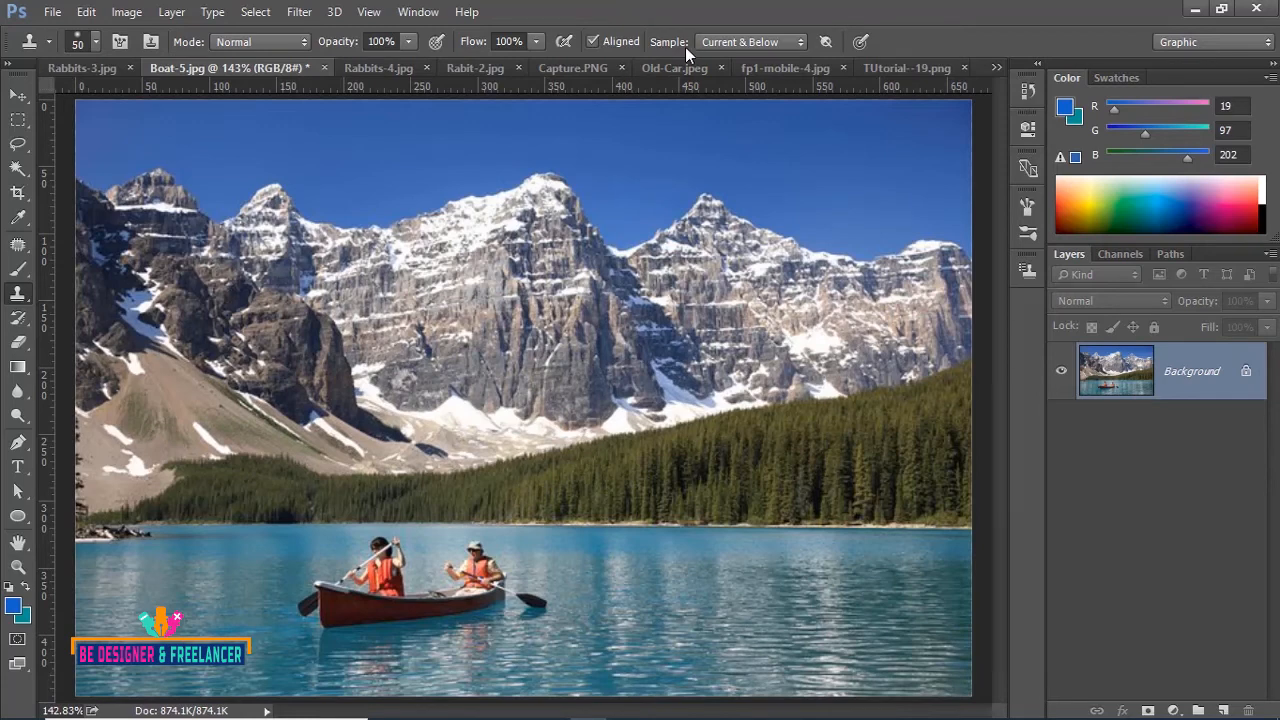
- Set the clone sampling to Current Layer and the brush size to 90, and clone a second canoe beside the original
left_click(800, 42)
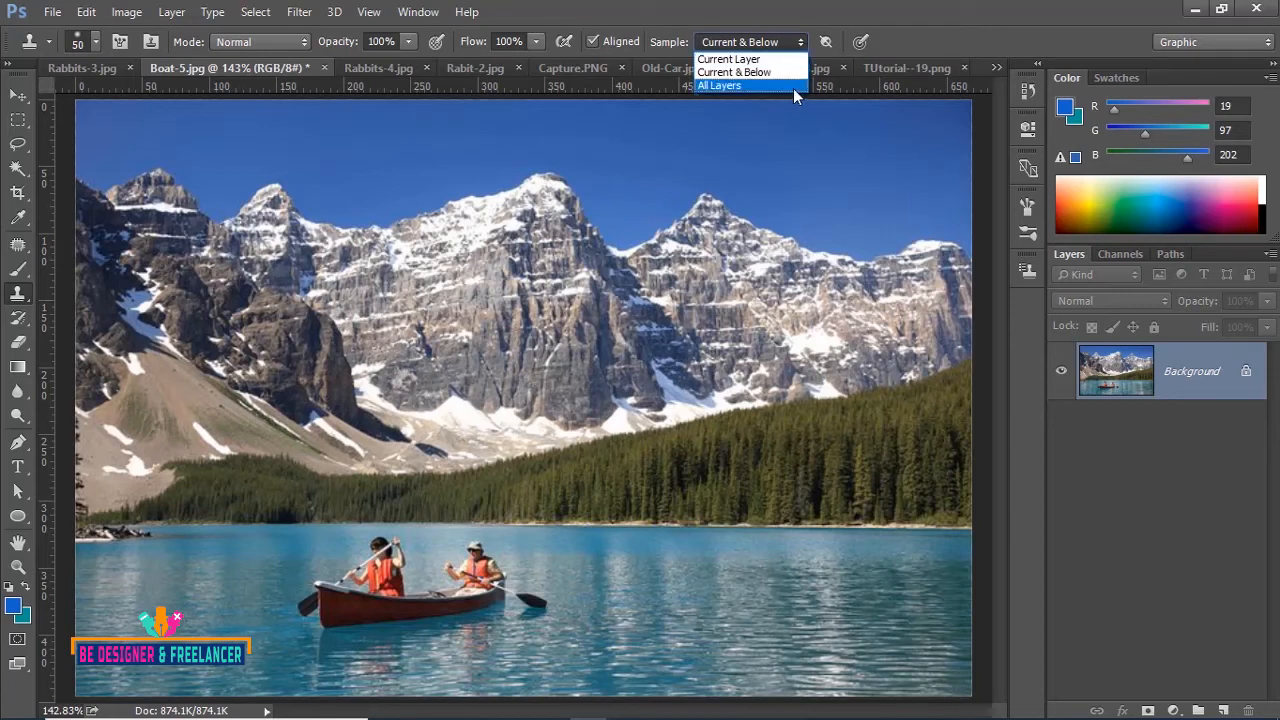
left_click(741, 60)
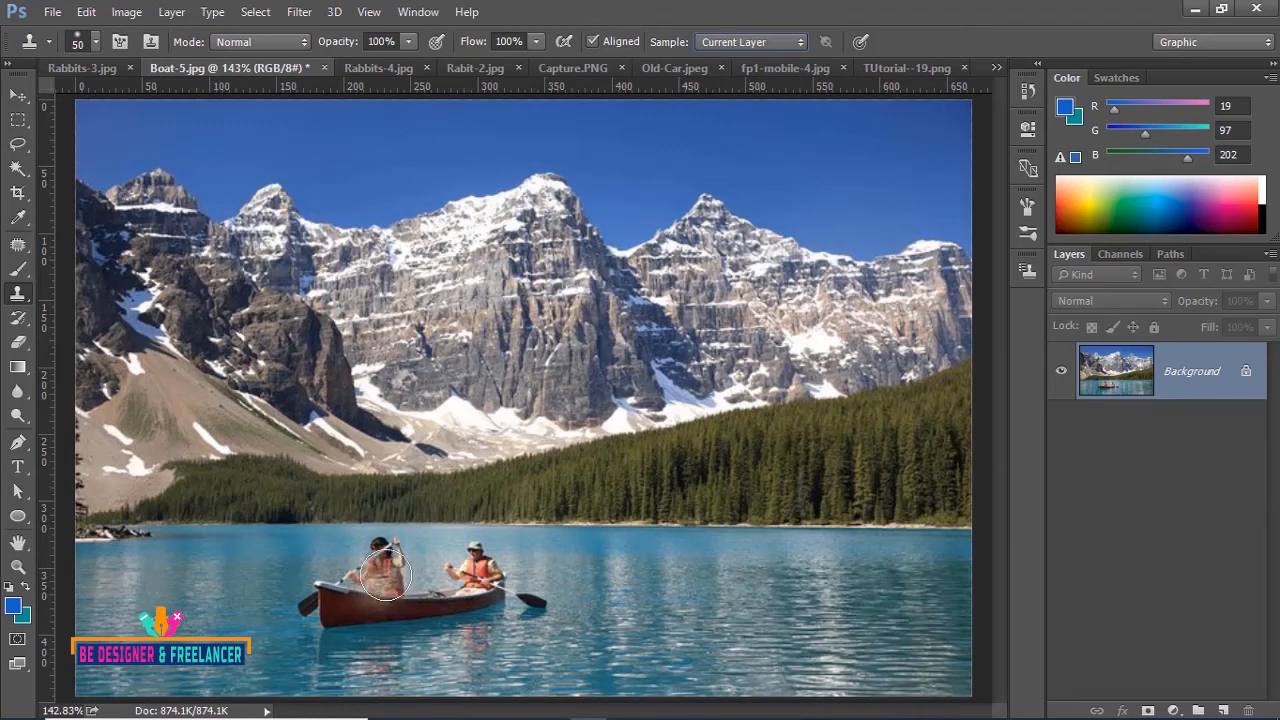
key("bracketright")
key("bracketright")
key("bracketright")
key("bracketright")
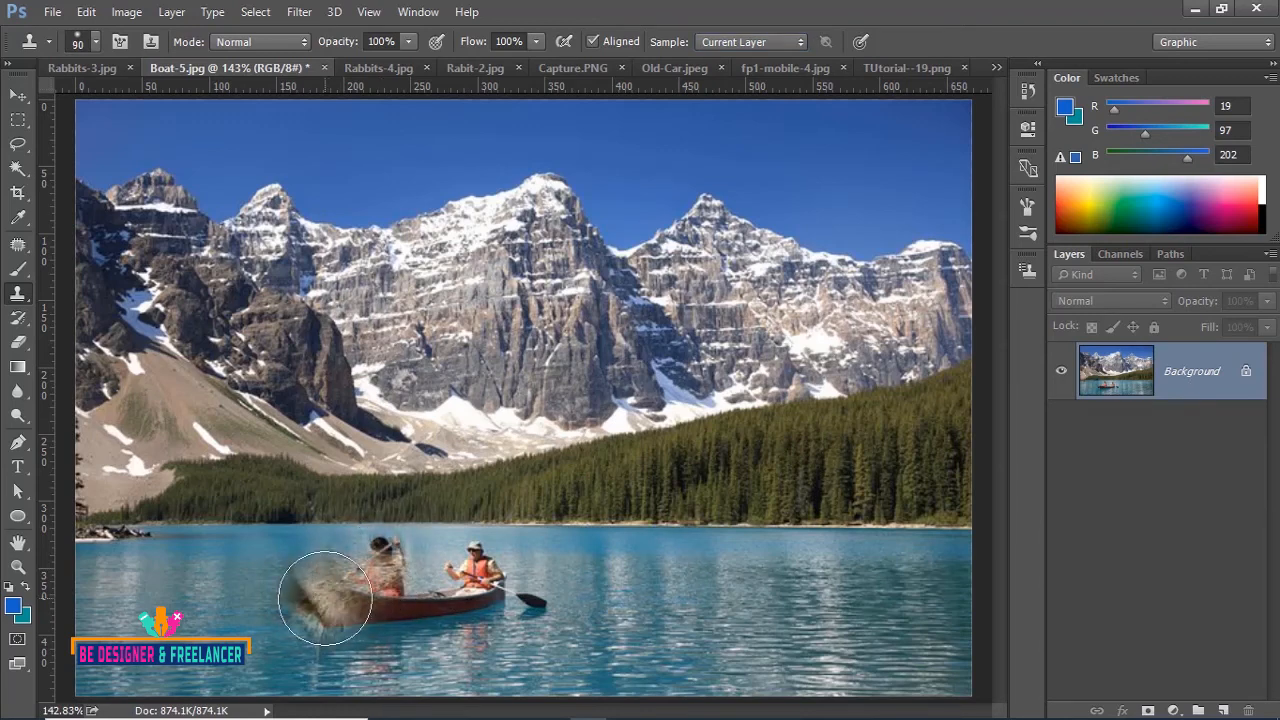
left_click(367, 580, "alt")
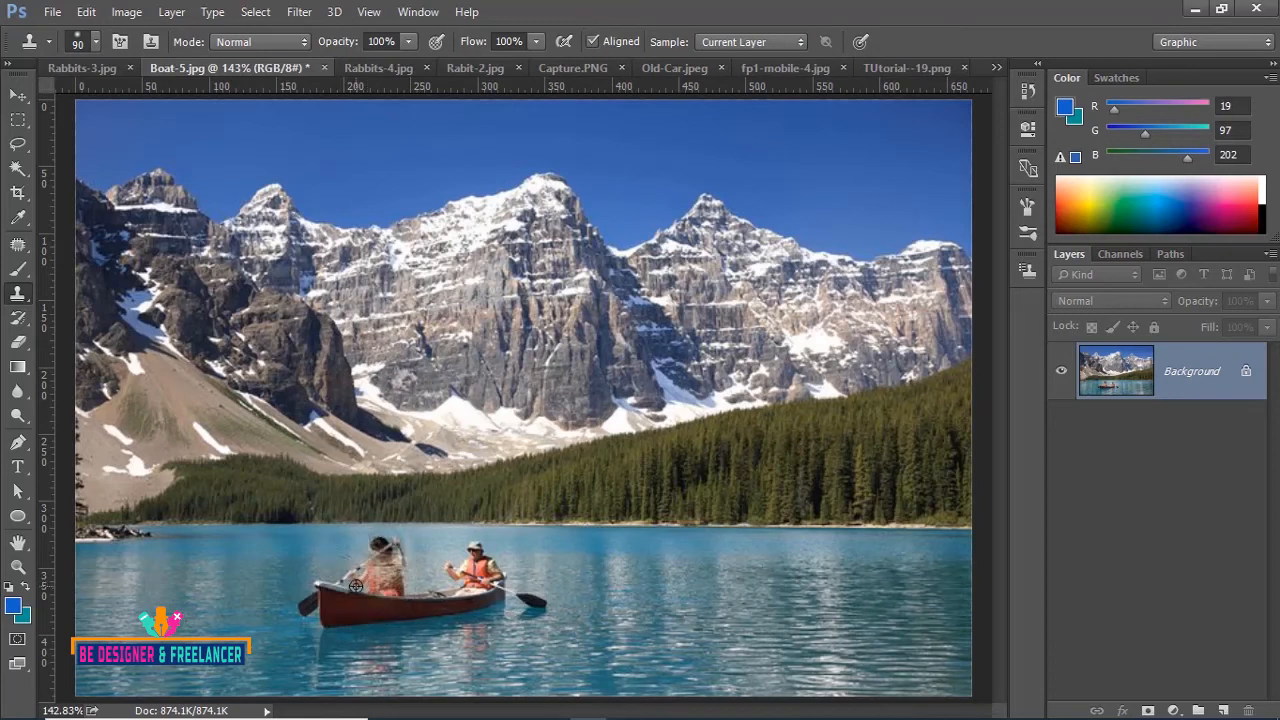
mouse_move(643, 580)
left_mouse_down()
mouse_move(781, 600)
mouse_move(835, 572)
mouse_move(650, 553)
mouse_move(612, 590)
mouse_move(791, 611)
mouse_move(591, 605)
mouse_move(818, 612)
left_mouse_up()
key("ctrl+z")
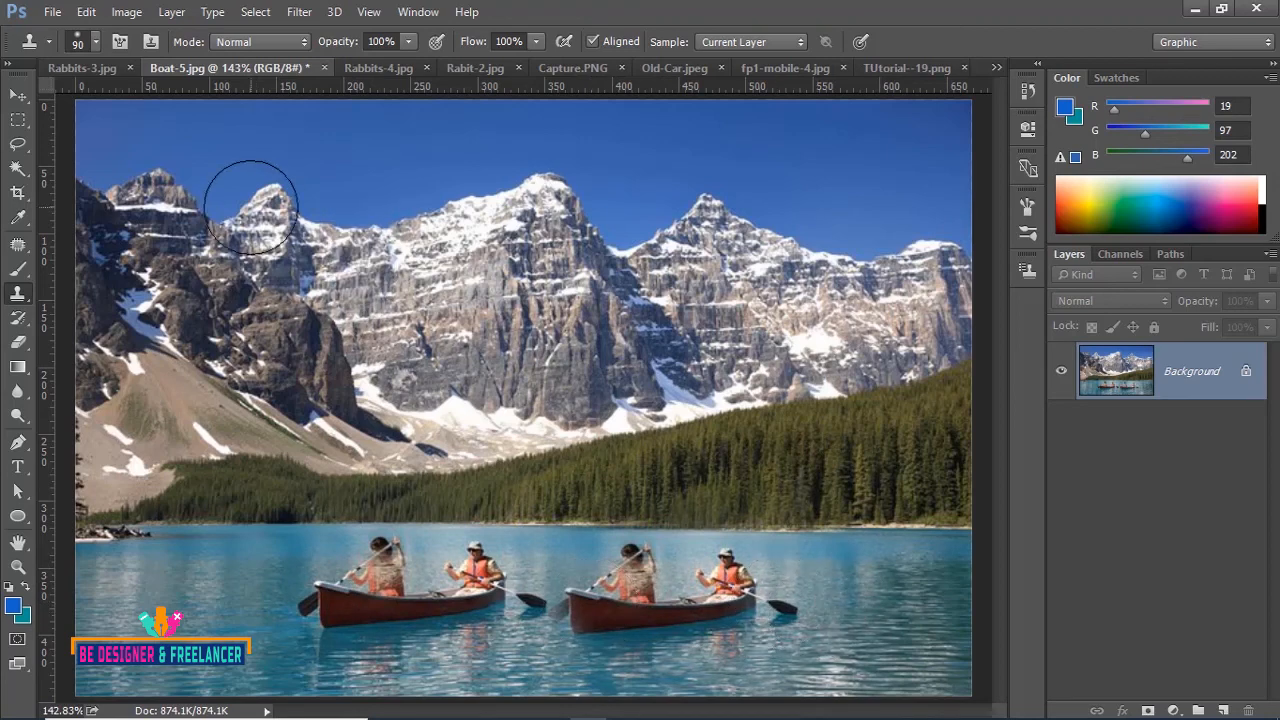
- Try to move the cloned canoe with the Move tool and dismiss the error message
left_click(19, 97)
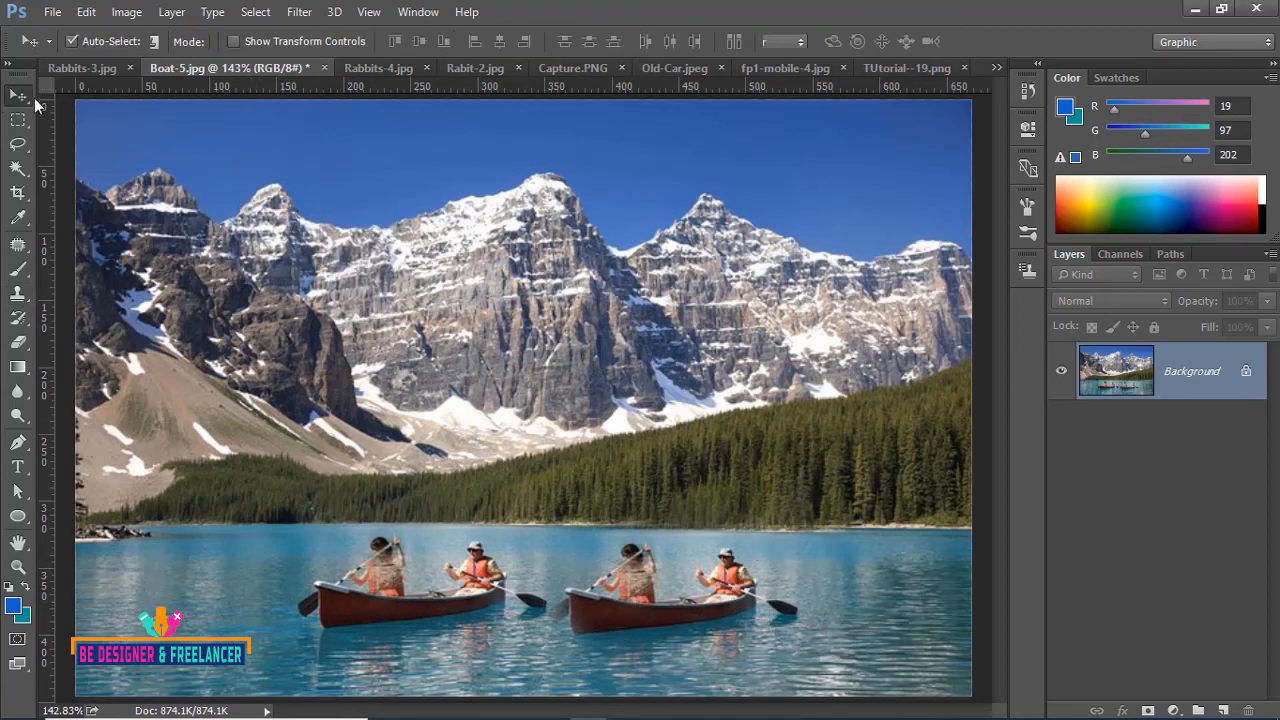
left_click(639, 617)
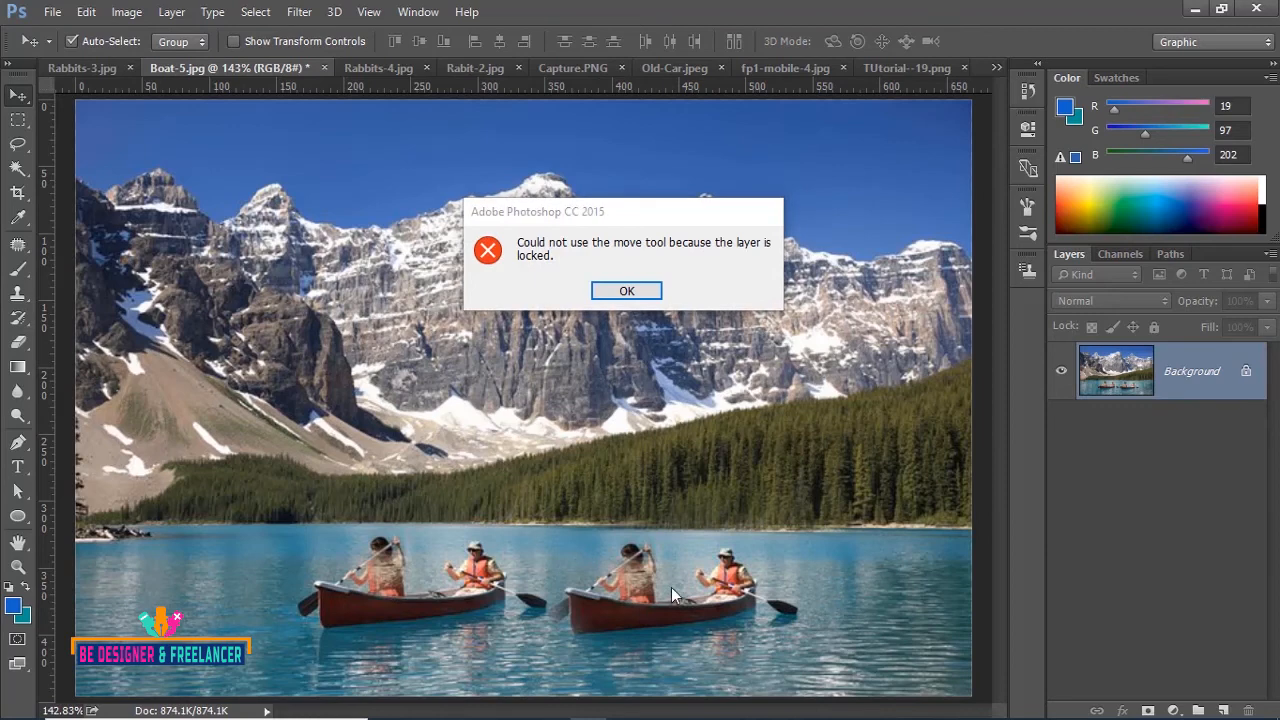
left_click(624, 290)
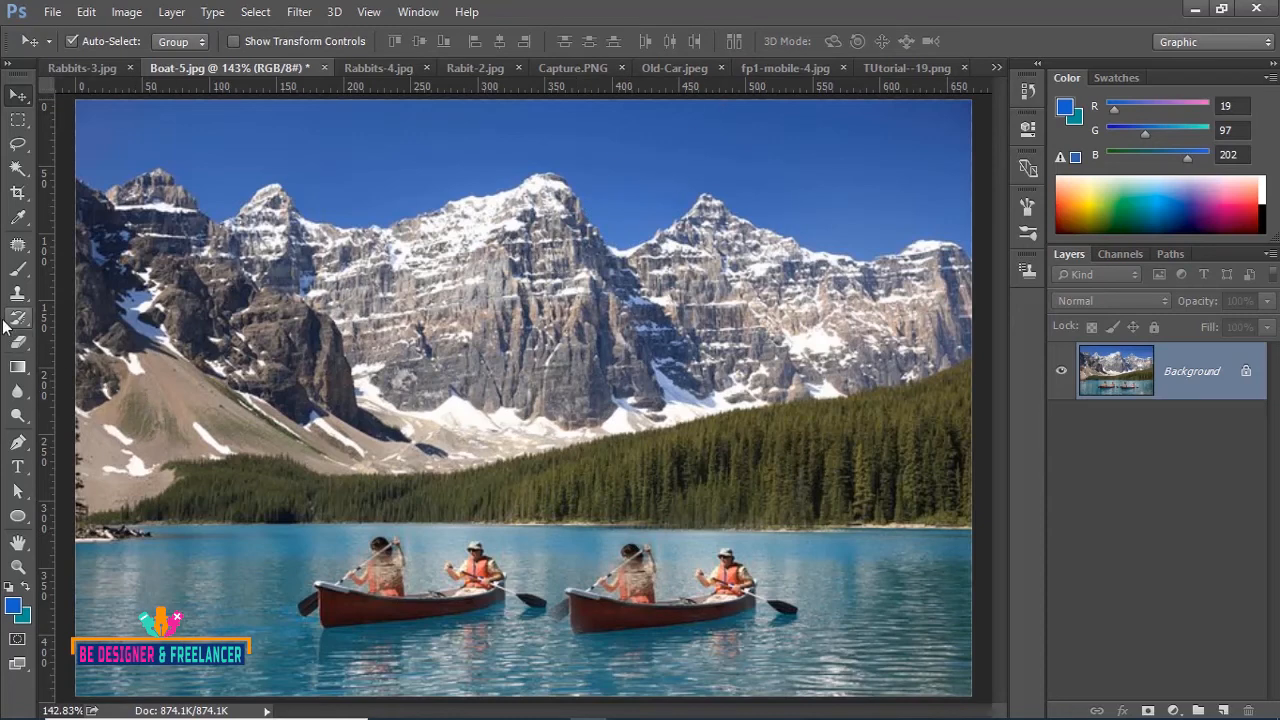
- Return to the Clone Stamp, review its Sample options, and undo the clone strokes on the canoes
left_click(17, 293)
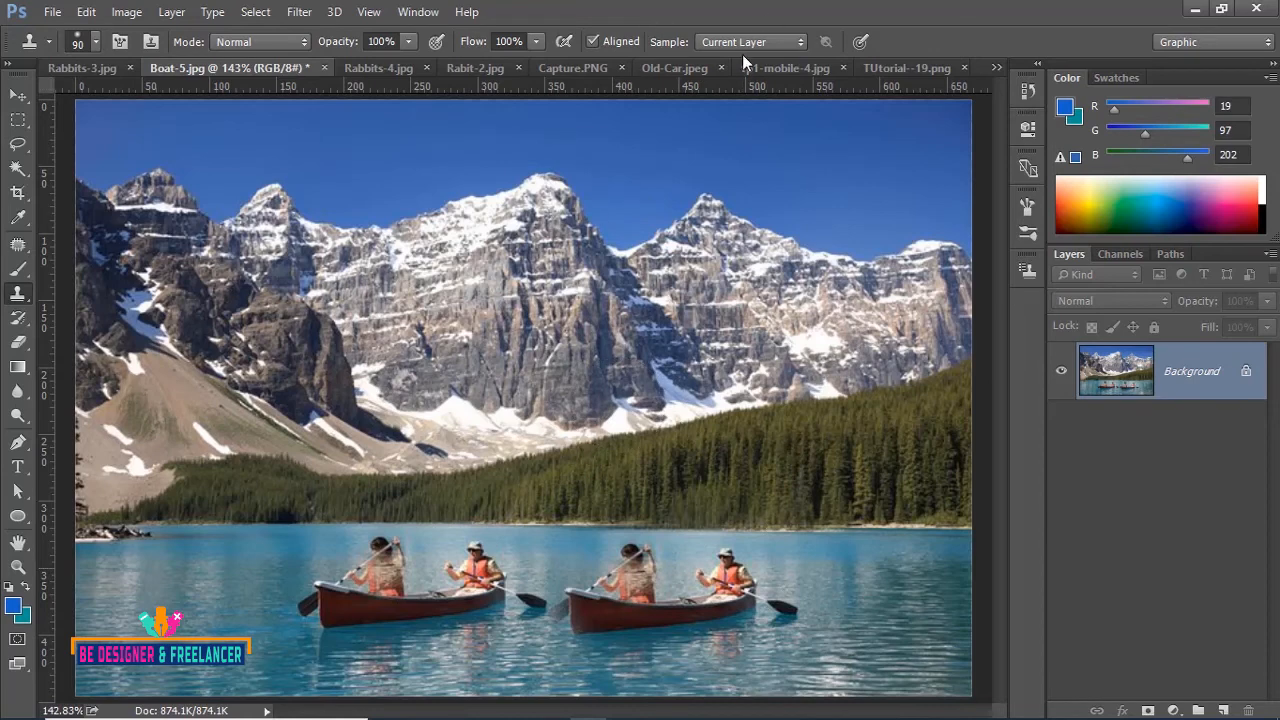
left_click(794, 40)
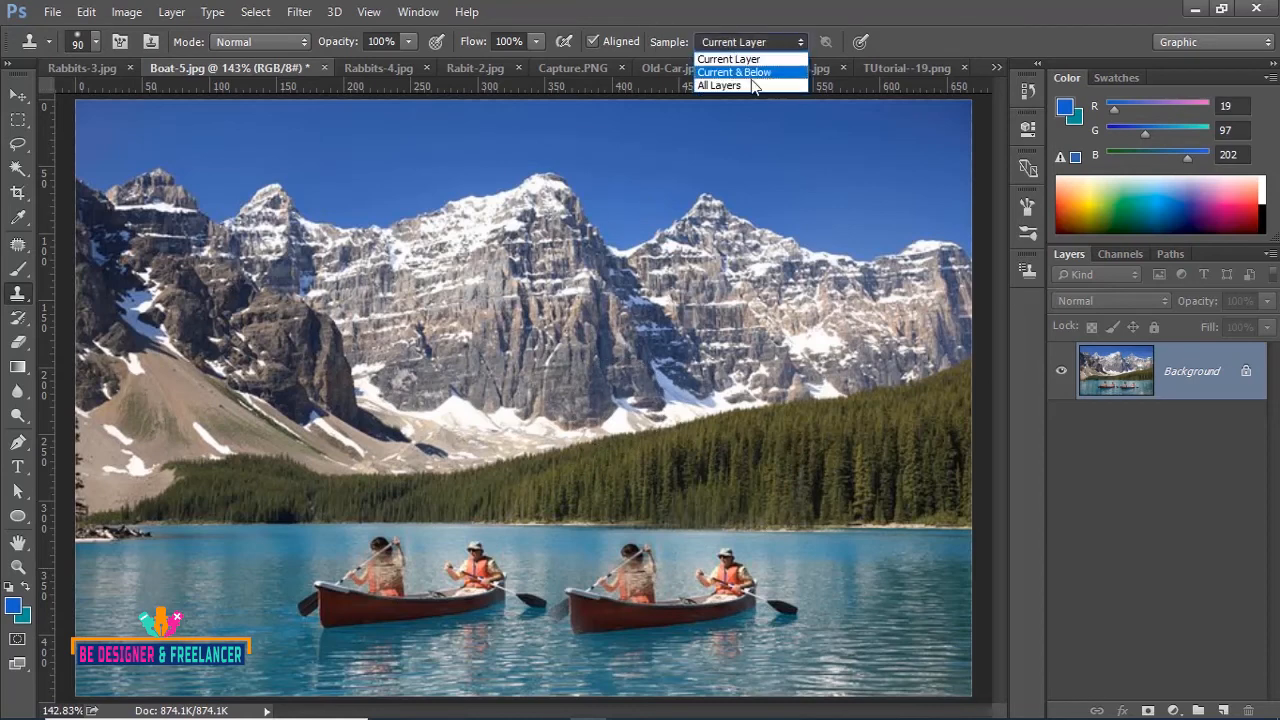
left_click(879, 37)
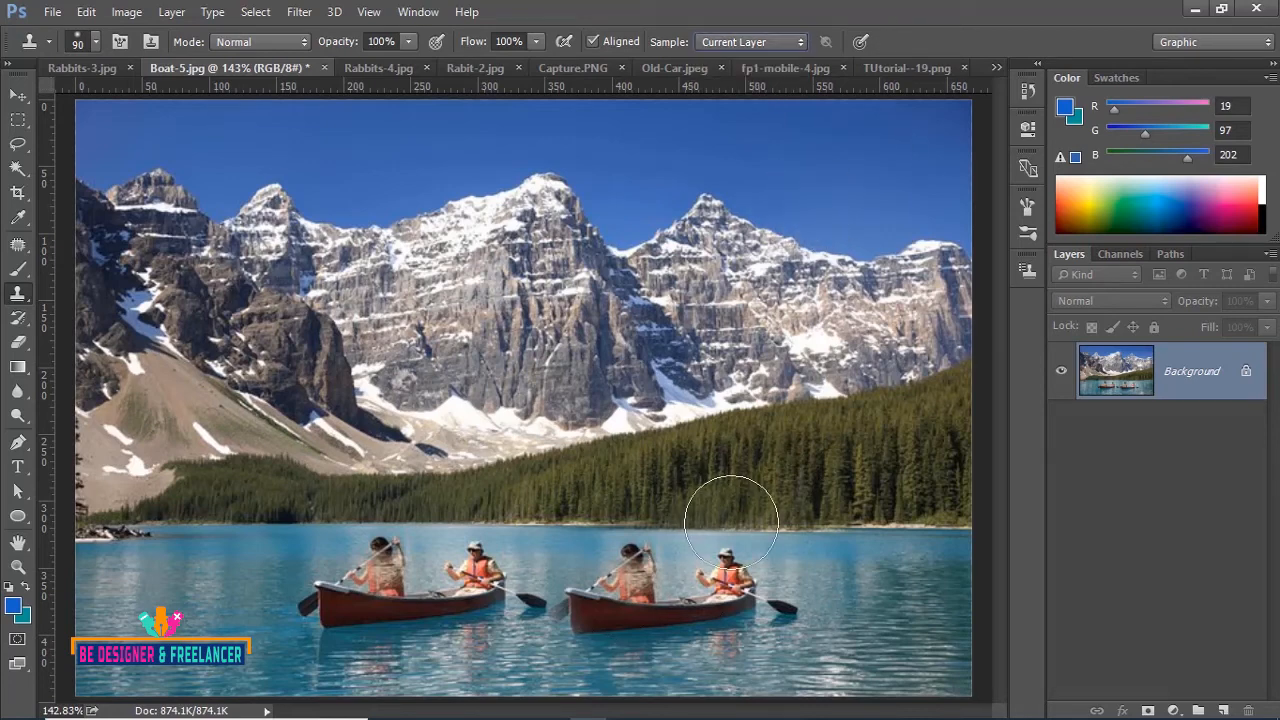
key("ctrl+z")
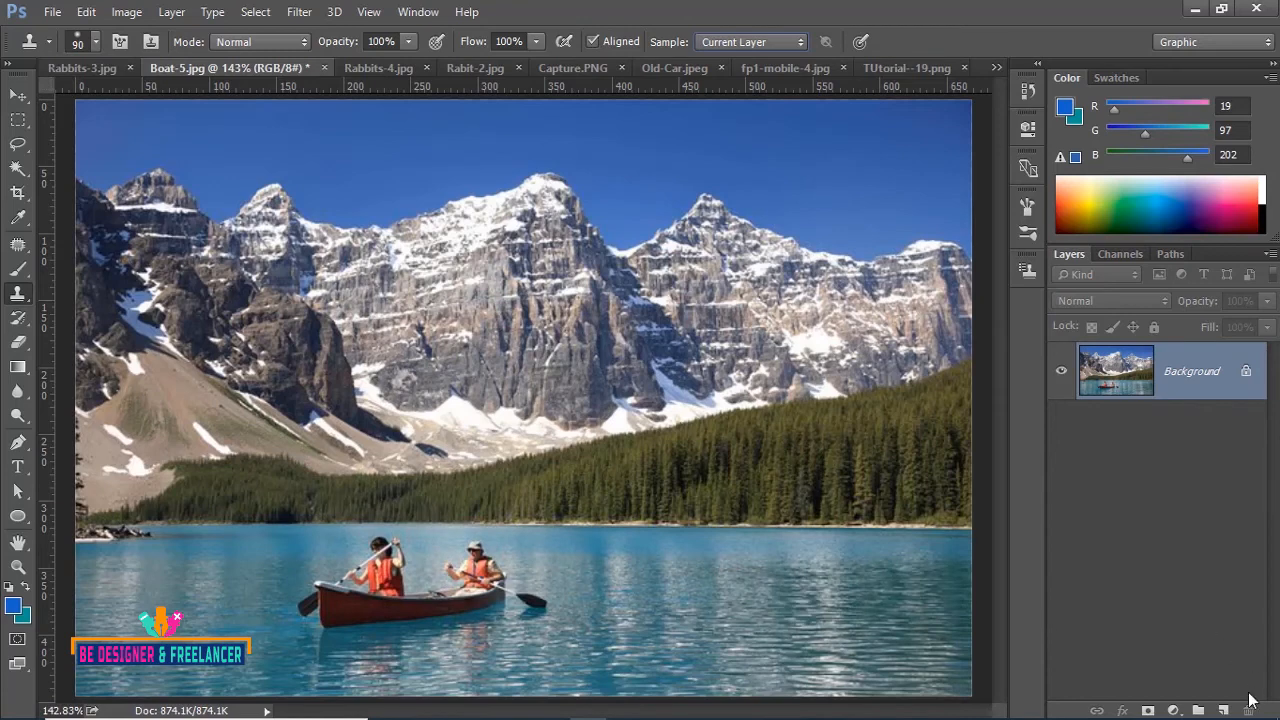
- Add a new empty layer above the Background and set the Clone Stamp to sample Current & Below
left_click(1222, 710)
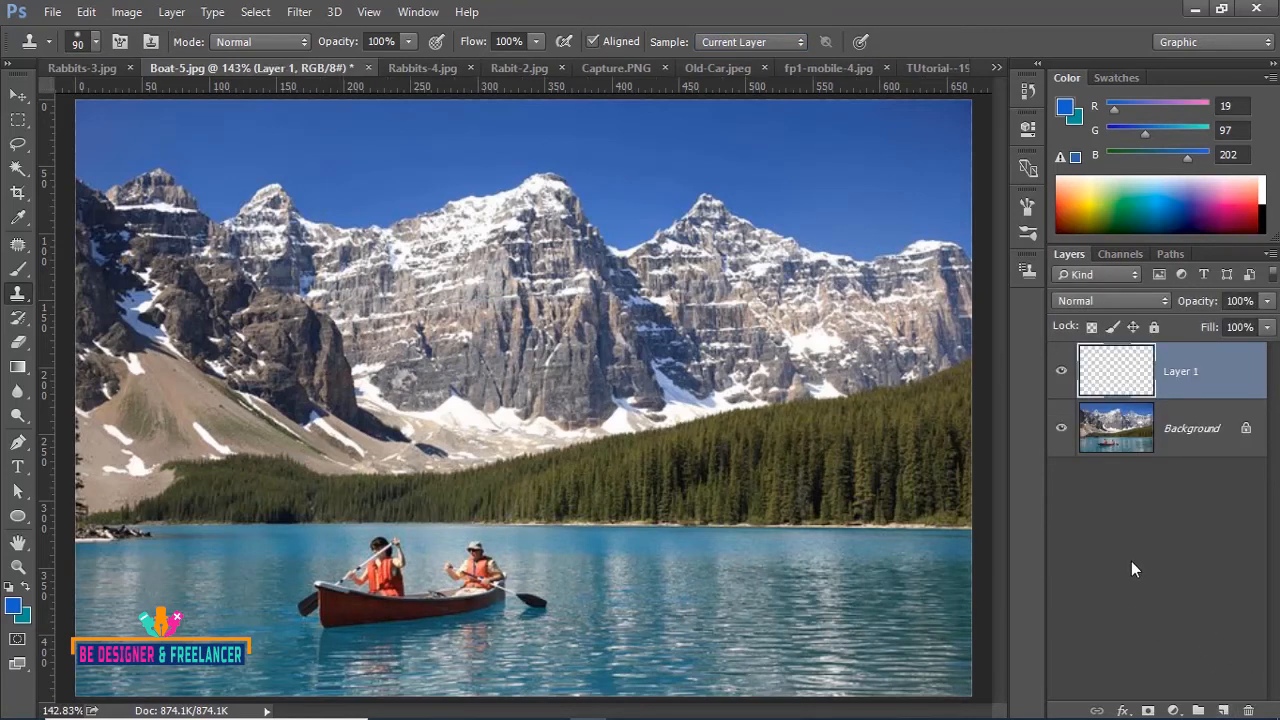
left_click(801, 41)
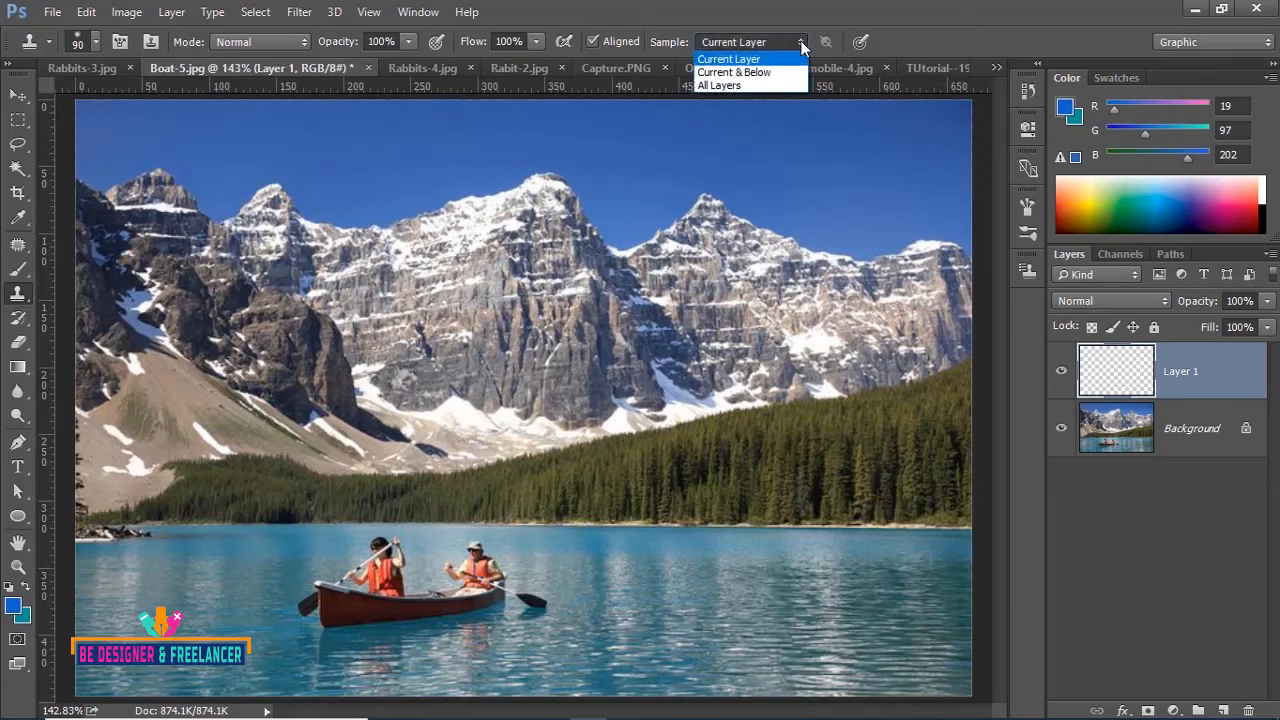
left_click(740, 72)
- Try clone strokes over the two paddlers on the new layer and enlarge the brush to 150
mouse_move(686, 608)
left_mouse_down()
mouse_move(660, 549)
mouse_move(629, 571)
mouse_move(500, 563)
mouse_move(472, 583)
left_mouse_up()
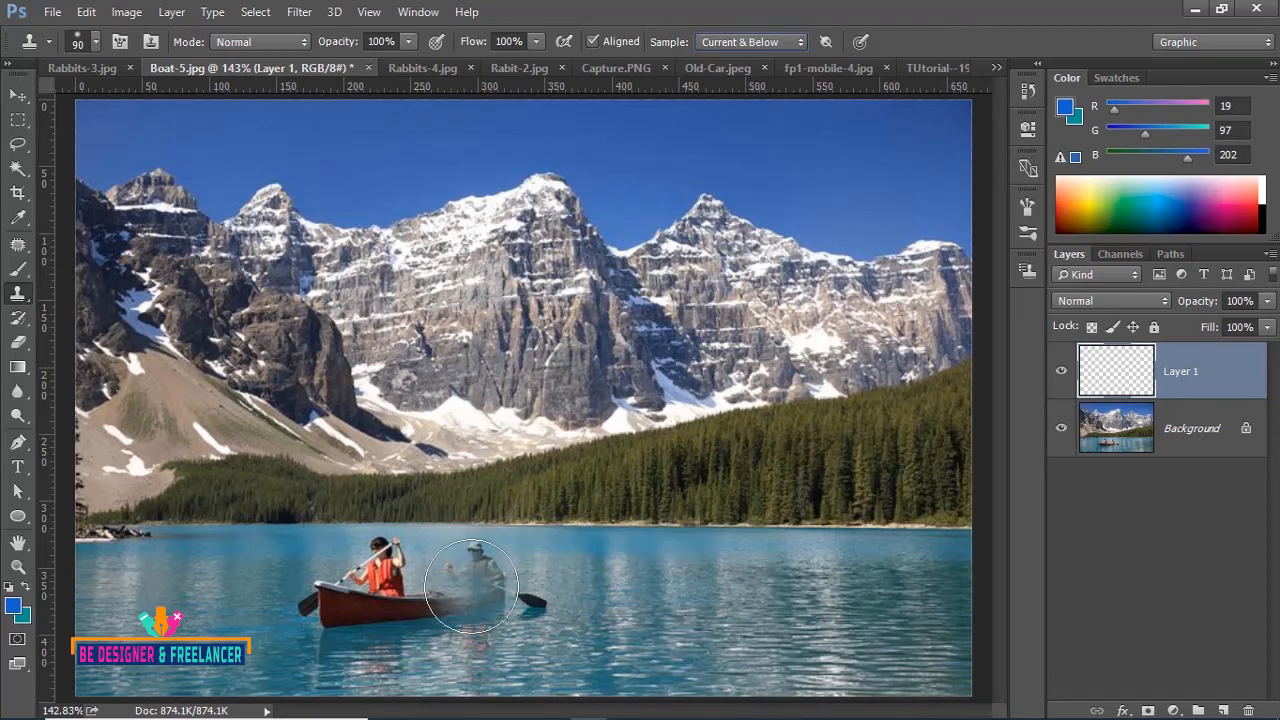
key("ctrl+z")
mouse_move(386, 571)
left_mouse_down()
mouse_move(363, 586)
mouse_move(360, 574)
mouse_move(371, 583)
left_mouse_up()
key("bracketright")
key("bracketright")
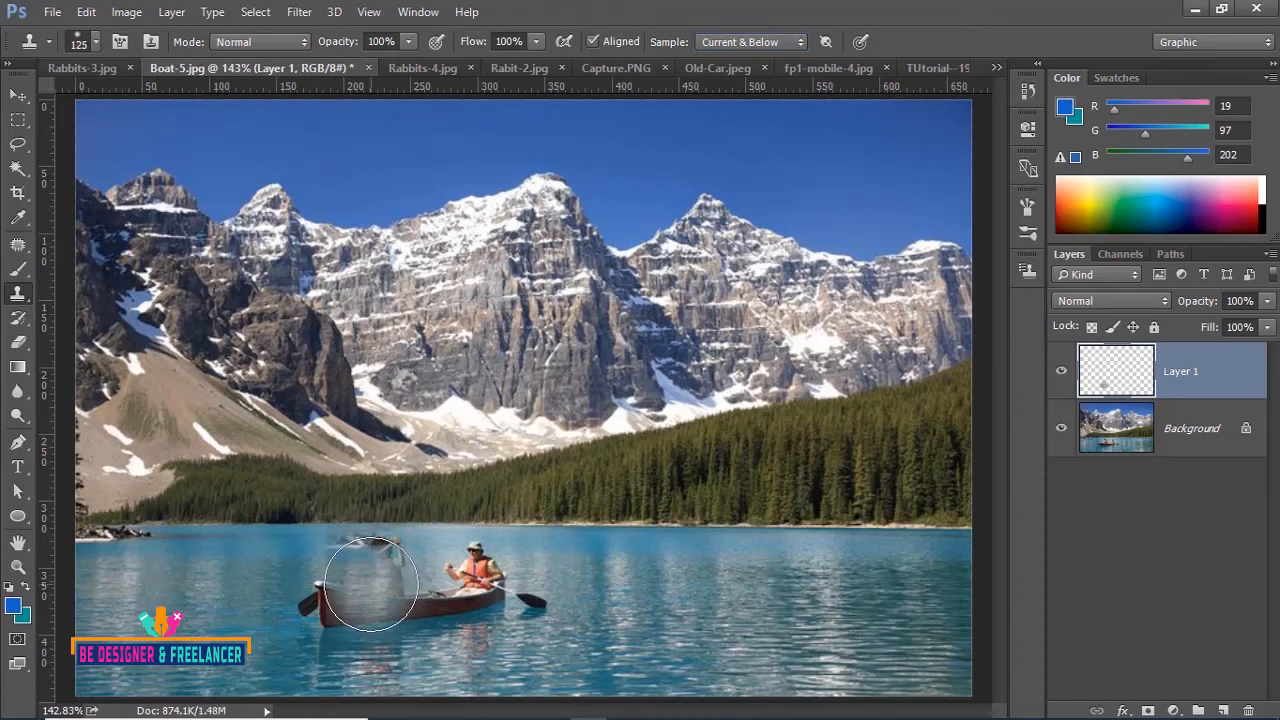
key("bracketright")
- Try cloning the canoe farther along the lake on the new layer, and step back through all the test strokes
left_click(343, 557, "alt")
left_click_drag(640, 585, 743, 586)
key("ctrl+z")
left_click(286, 571, "alt")
left_click_drag(610, 590, 720, 580)
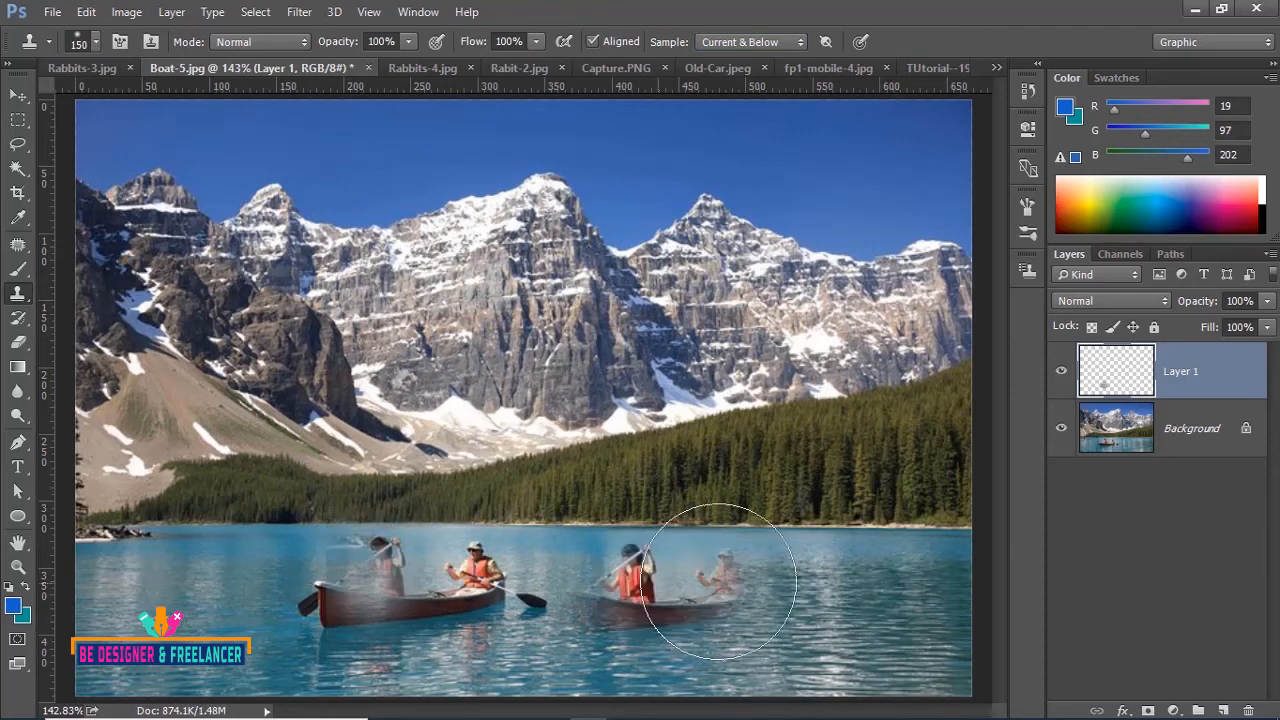
key("ctrl+alt+z")
key("ctrl+alt+z")
key("ctrl+alt+z")
key("ctrl+alt+z")
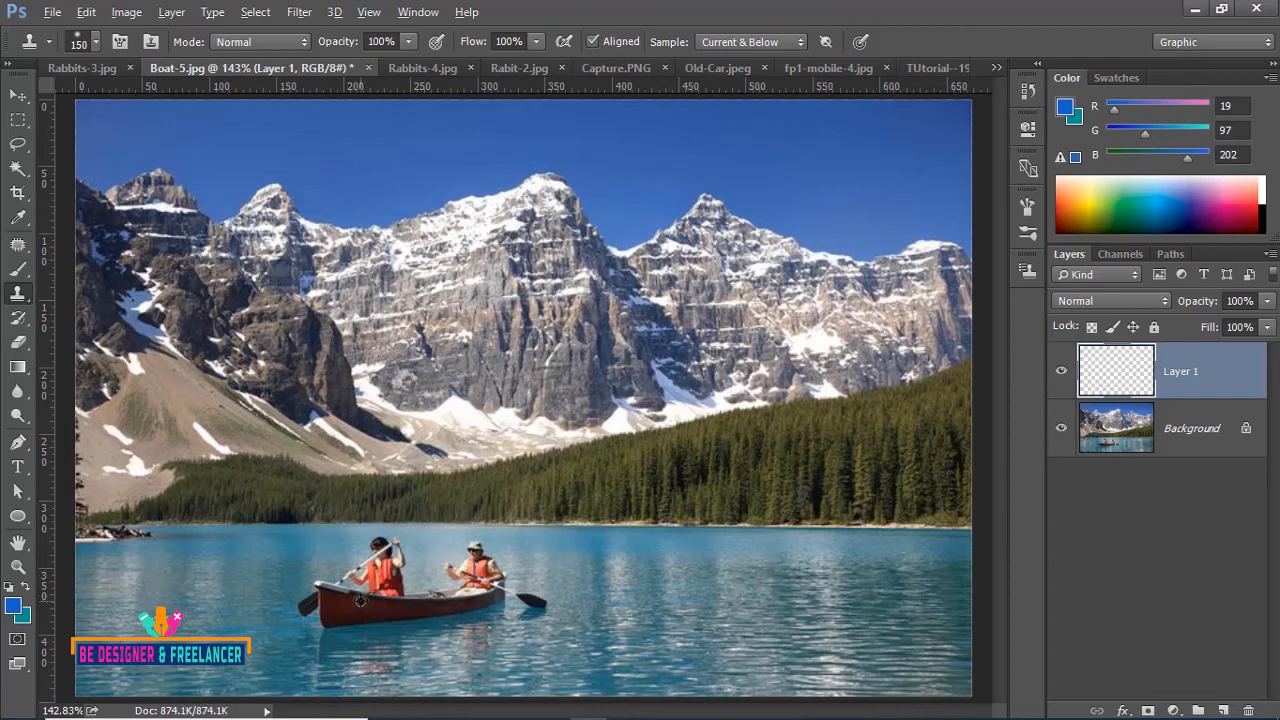
- Sample the canoe's hull and clone a second canoe beside the original on the new layer
left_click(360, 600, "alt")
mouse_move(570, 600)
left_mouse_down()
mouse_move(531, 563)
mouse_move(686, 571)
mouse_move(743, 615)
left_mouse_up()
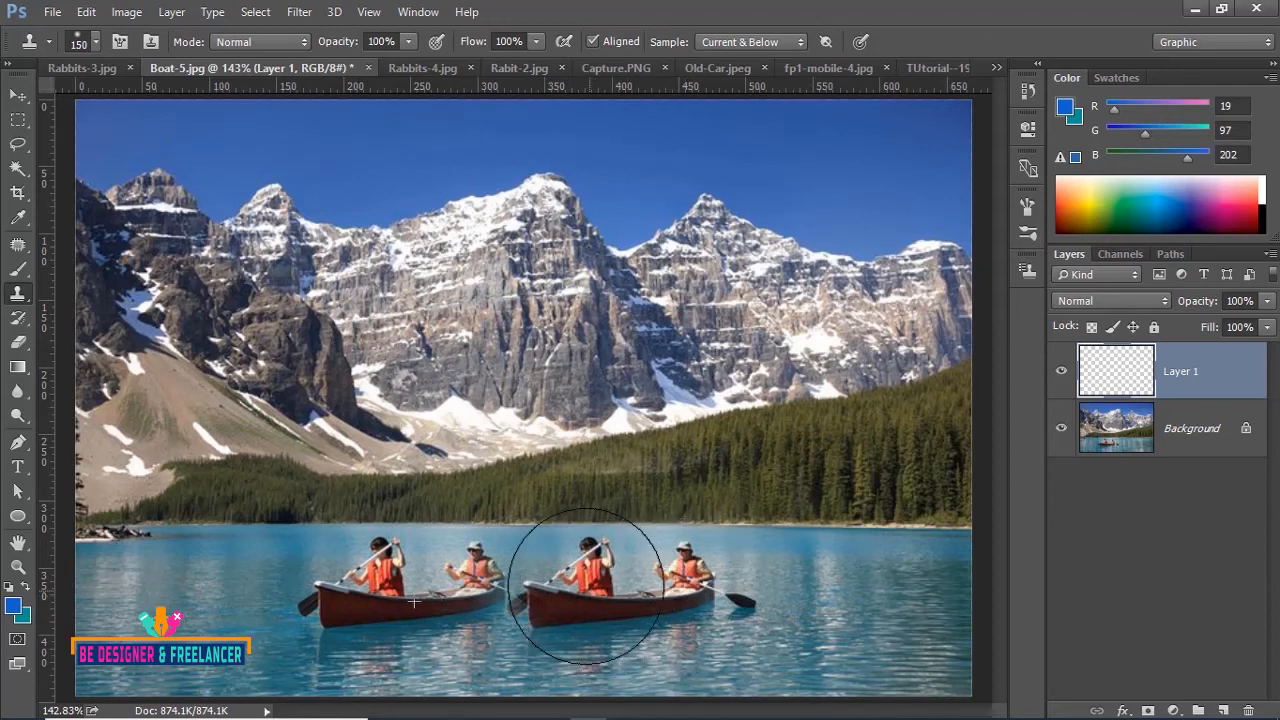
- With the Background temporarily hidden, erase the cloned forest strip and surplus water around the second canoe on Layer 1
left_click(1062, 430)
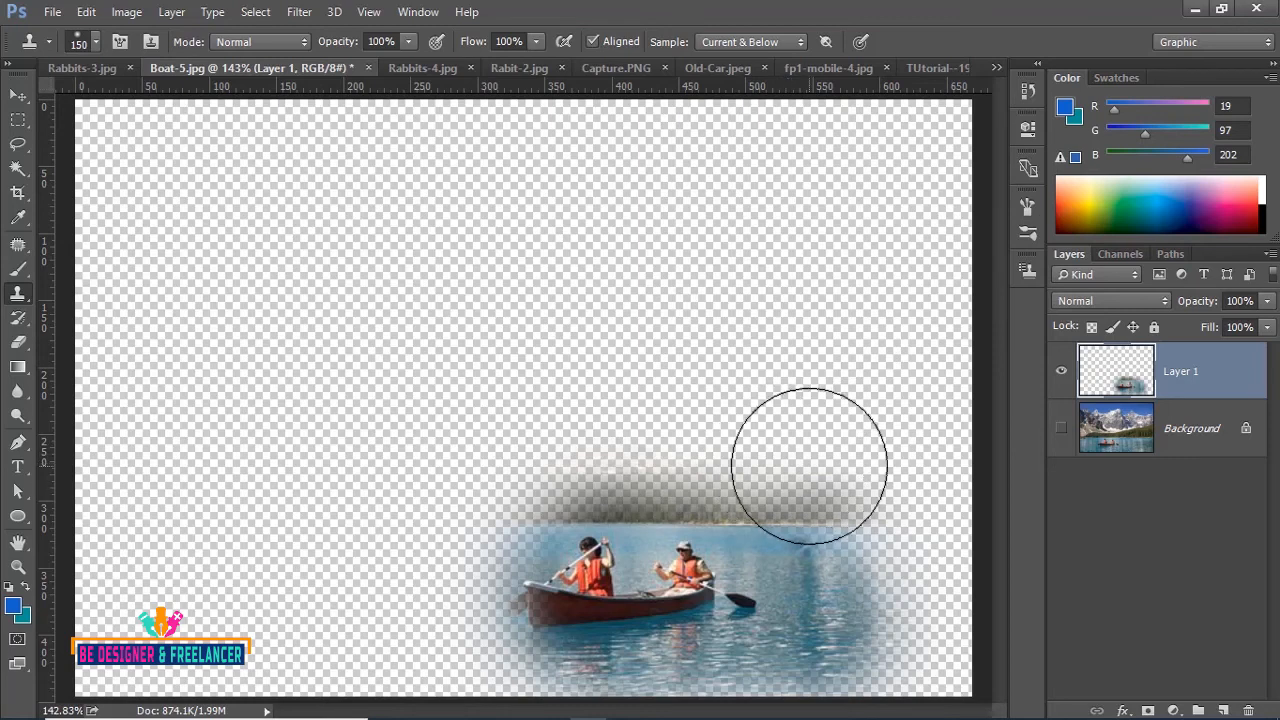
left_click(18, 343)
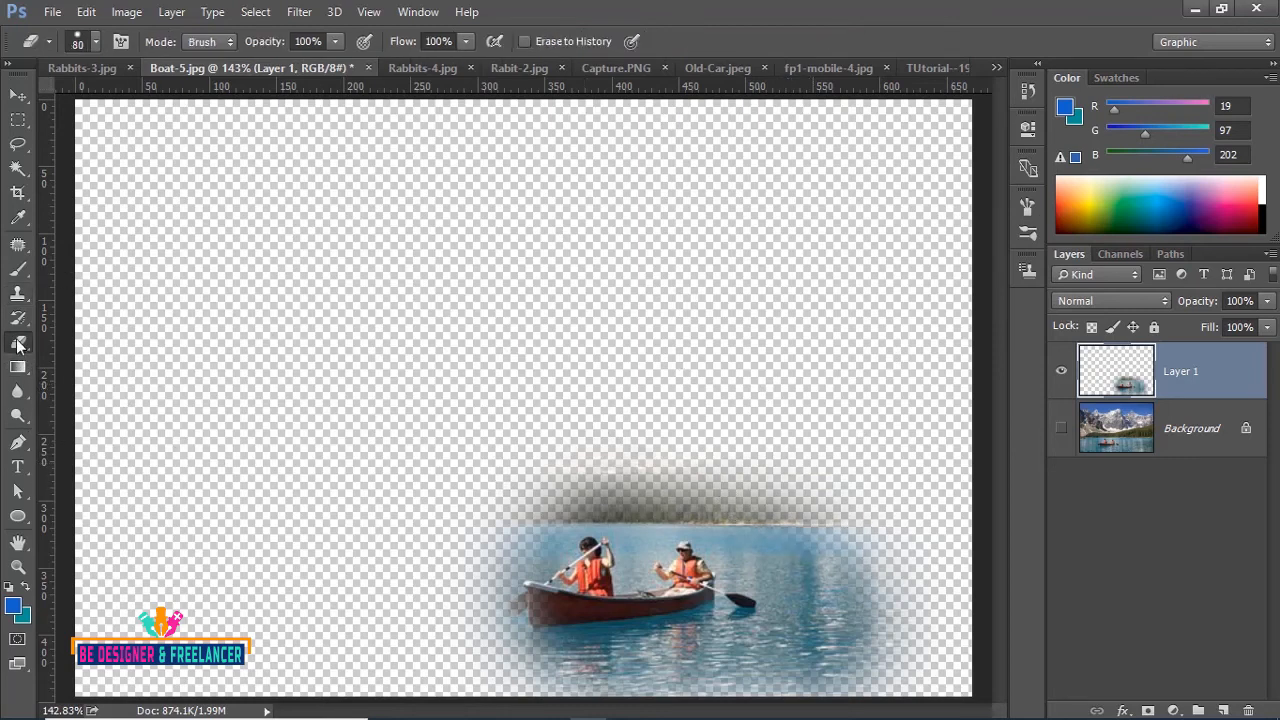
mouse_move(571, 457)
left_mouse_down()
mouse_move(790, 473)
mouse_move(475, 476)
mouse_move(799, 451)
mouse_move(866, 497)
mouse_move(880, 537)
left_mouse_up()
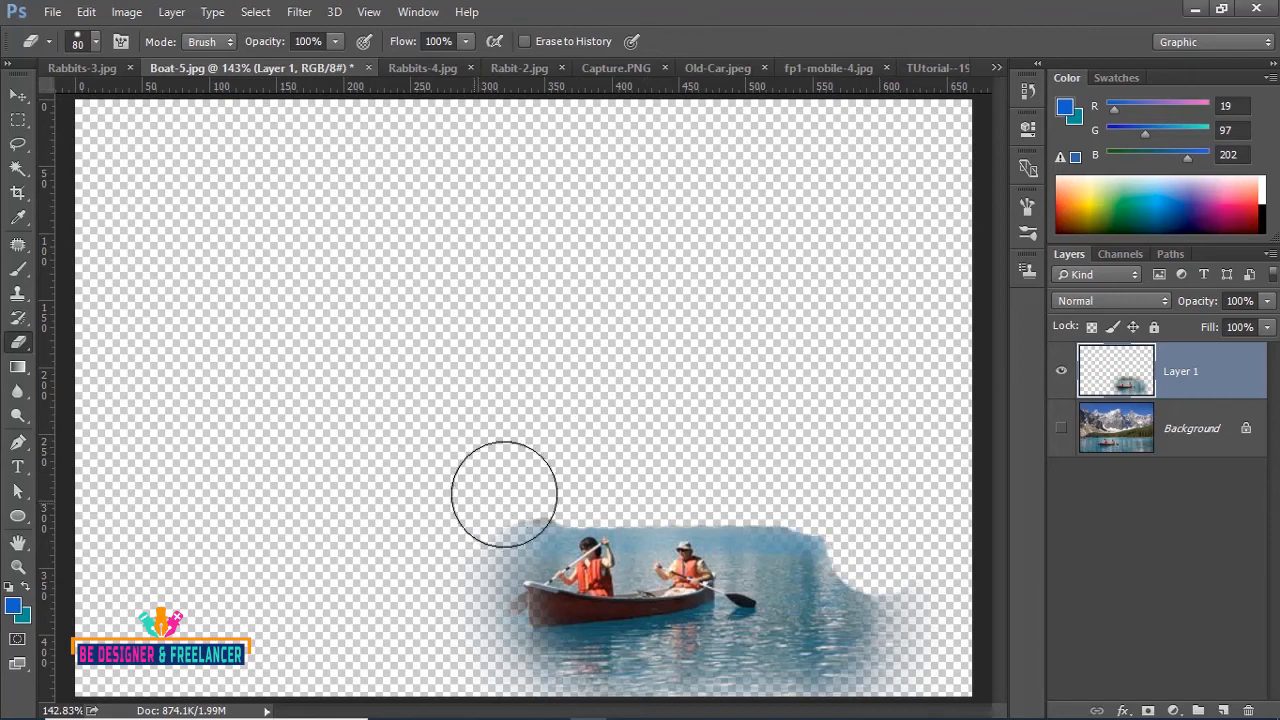
mouse_move(783, 457)
left_mouse_down()
mouse_move(870, 538)
mouse_move(898, 604)
left_mouse_up()
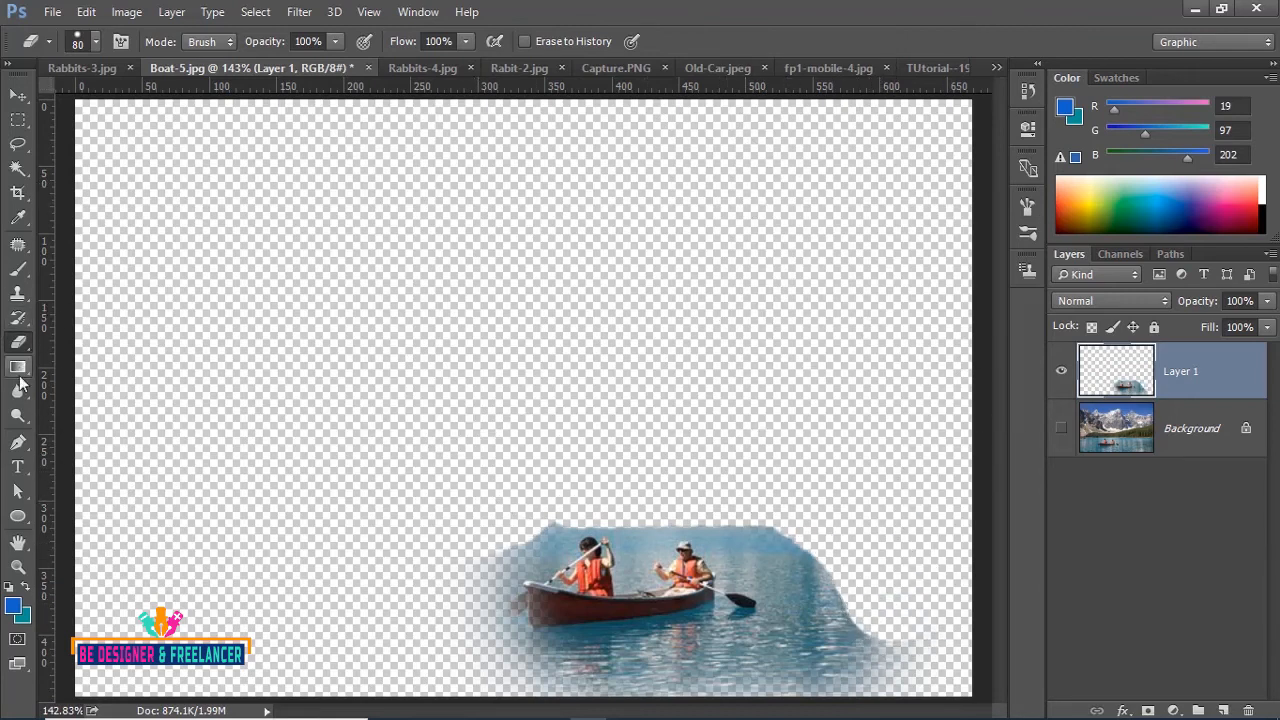
left_click(18, 296)
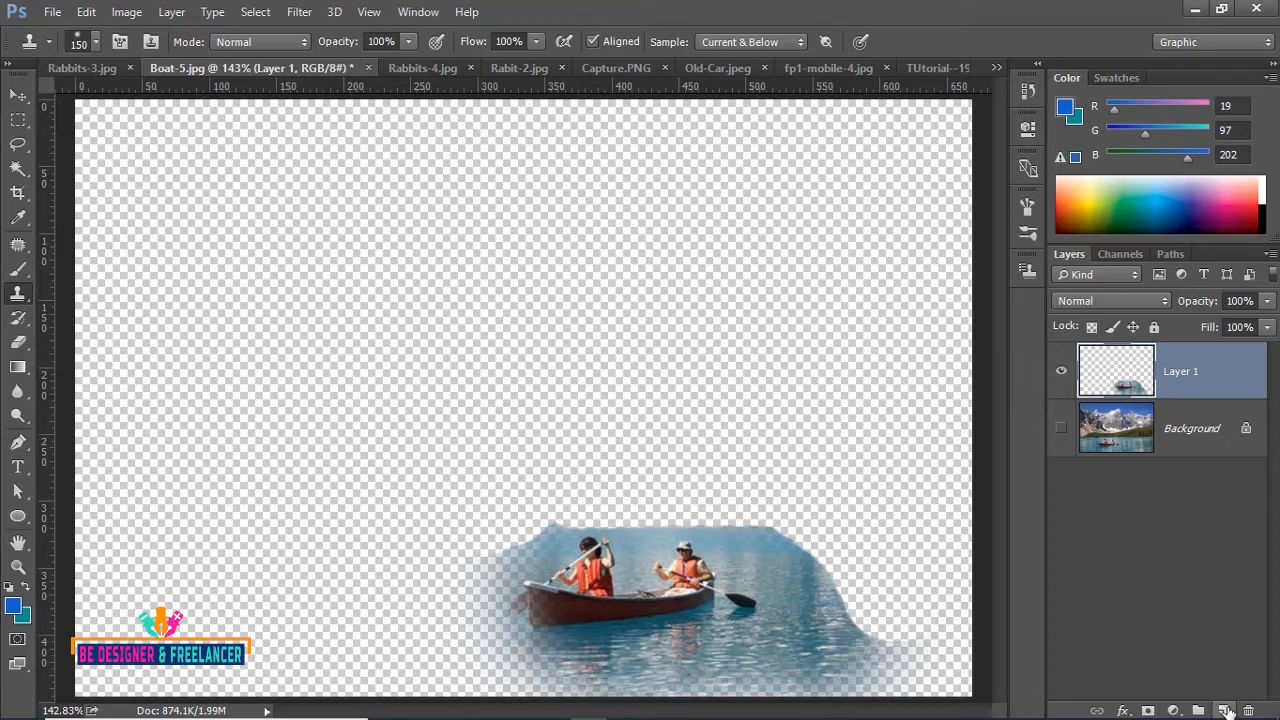
left_click(1061, 428)
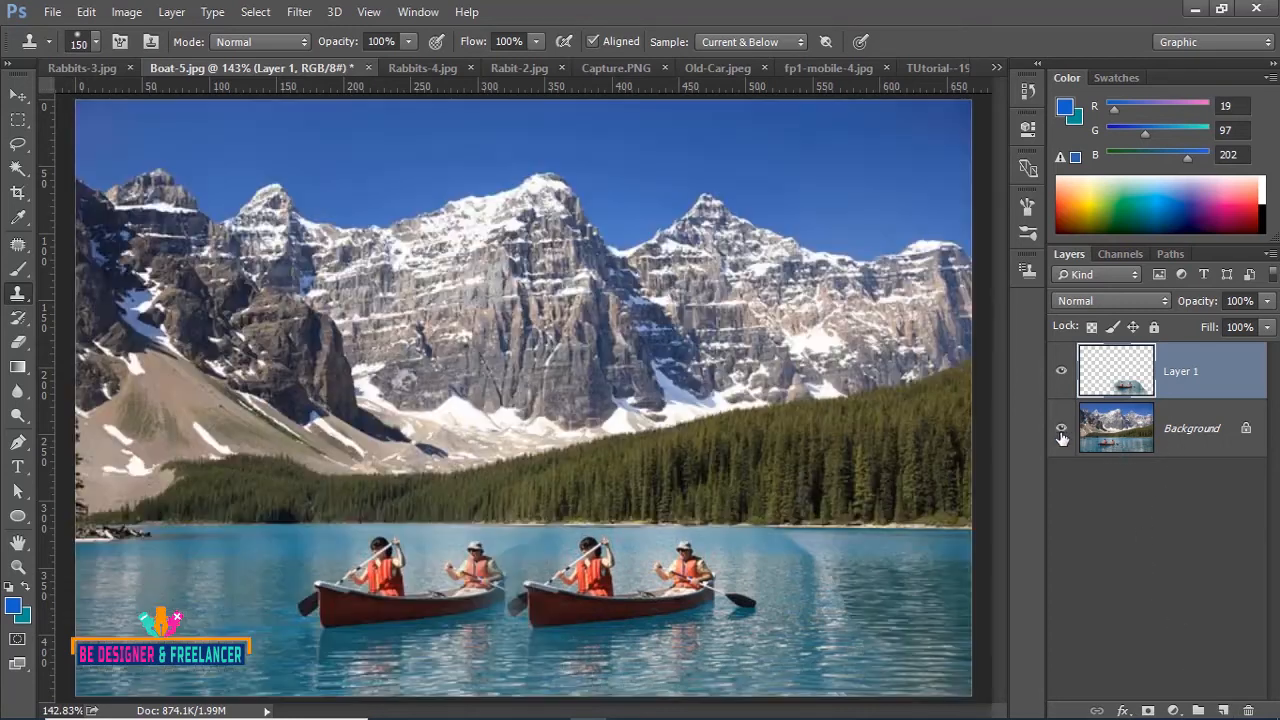
- Move the cloned canoe farther from the original and slightly down, and erase the mismatched water around it
left_click(18, 94)
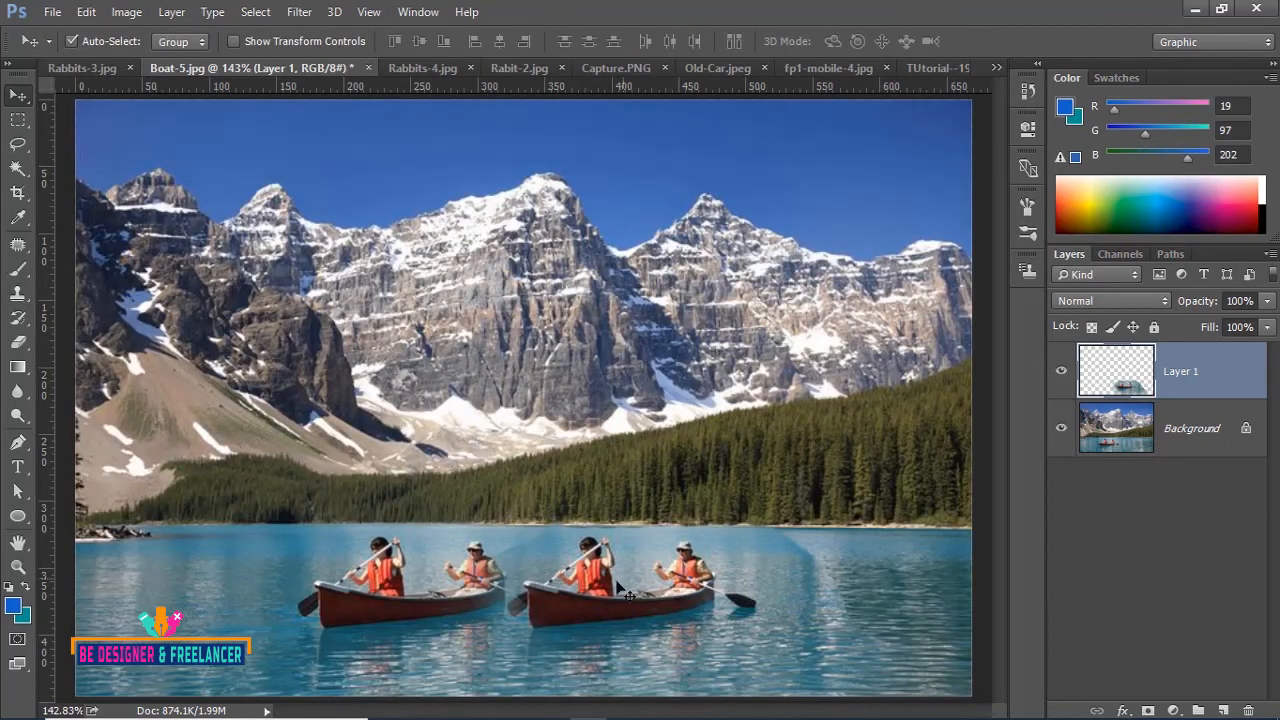
left_click_drag(571, 584, 673, 597)
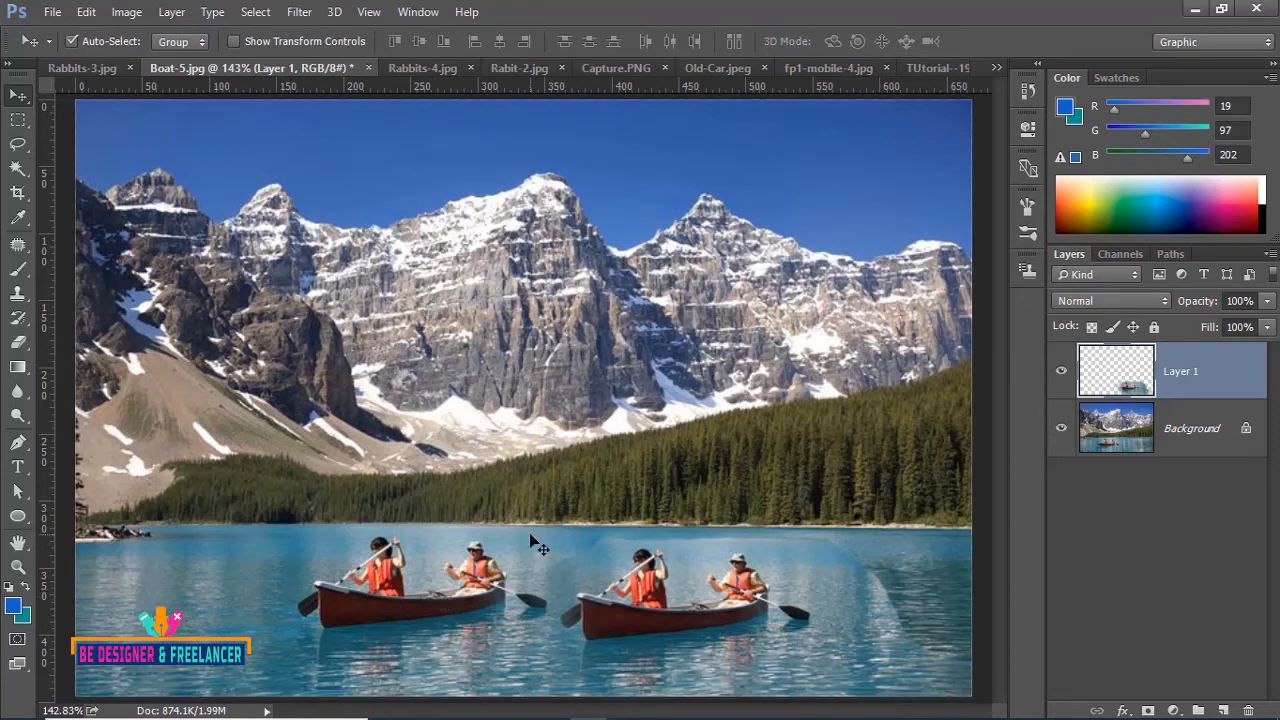
left_click(18, 341)
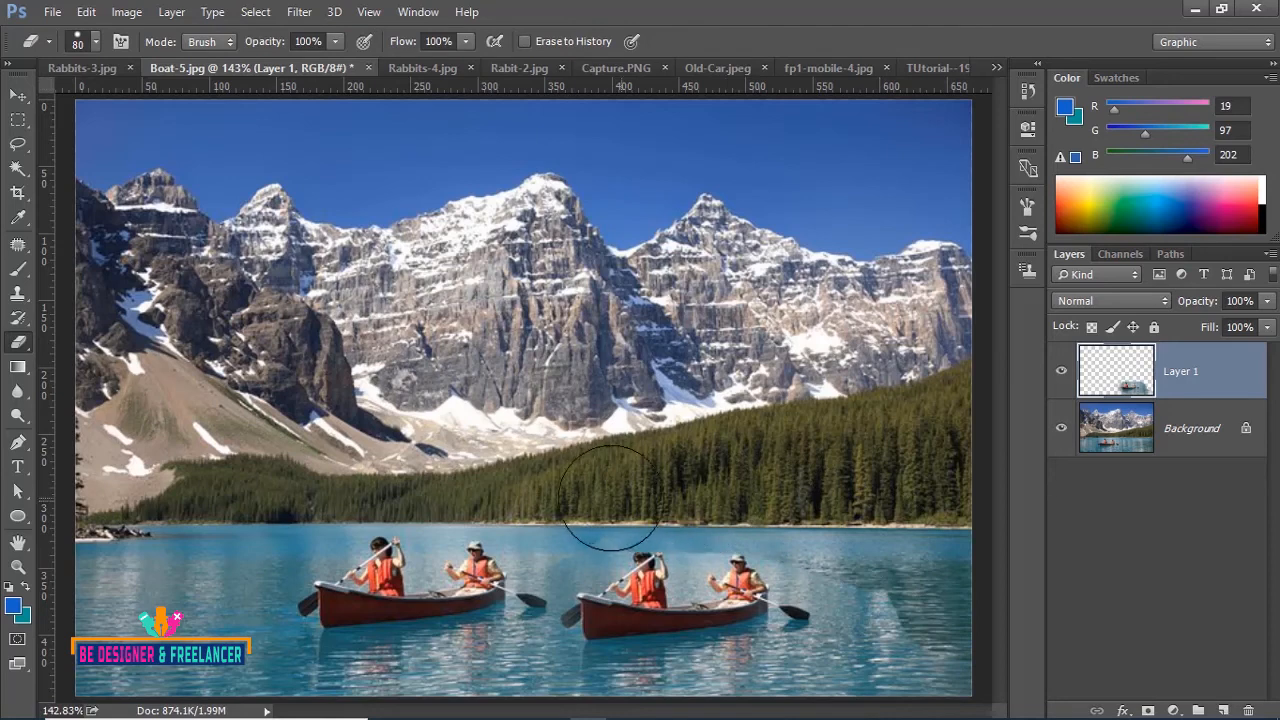
mouse_move(899, 556)
left_mouse_down()
mouse_move(909, 650)
mouse_move(869, 548)
mouse_move(865, 585)
mouse_move(900, 691)
mouse_move(863, 705)
mouse_move(689, 712)
mouse_move(836, 688)
mouse_move(732, 709)
mouse_move(543, 686)
left_mouse_up()
- Reduce the eraser size to 30 and trim the leftover water close around the cloned paddlers
key("ctrl+plus")
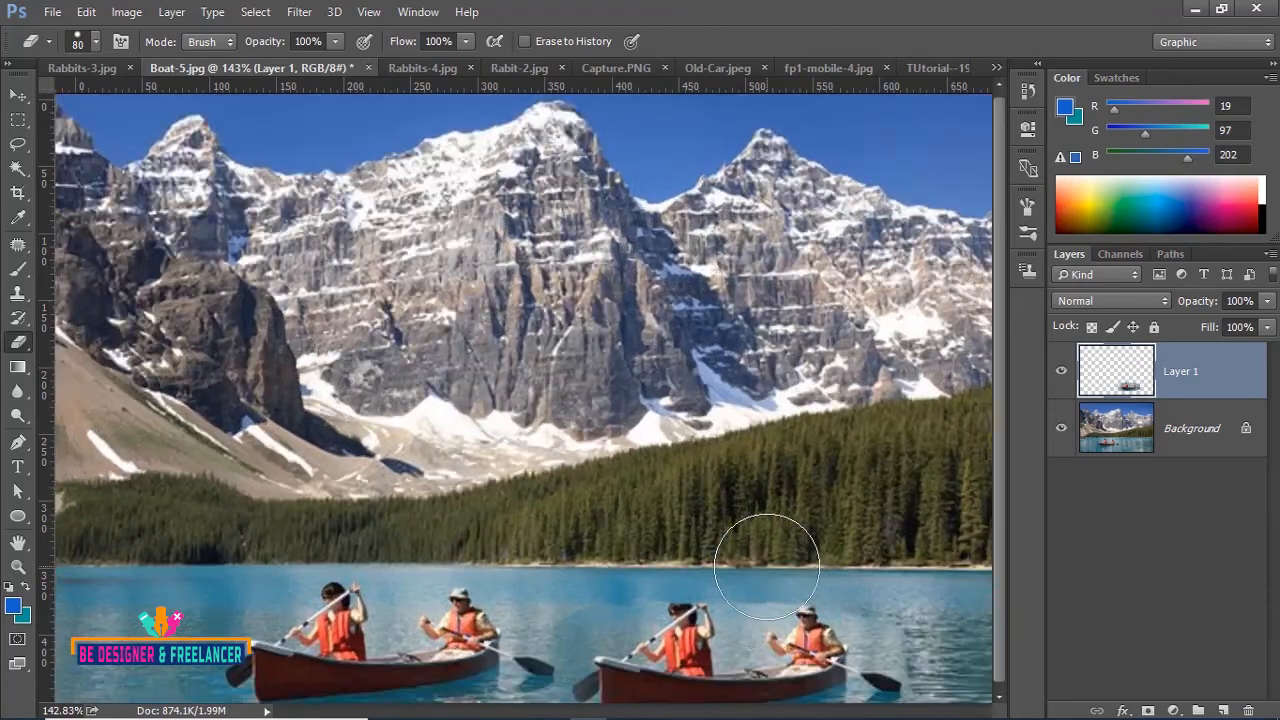
mouse_move(766, 567)
left_mouse_down()
mouse_move(684, 309)
mouse_move(677, 331)
mouse_move(628, 294)
mouse_move(507, 289)
mouse_move(476, 337)
mouse_move(572, 284)
mouse_move(724, 292)
mouse_move(835, 350)
mouse_move(761, 298)
mouse_move(666, 281)
mouse_move(491, 302)
mouse_move(469, 347)
mouse_move(486, 303)
left_mouse_up()
key("bracketleft")
key("bracketleft")
key("bracketleft")
key("bracketleft")
key("bracketleft")
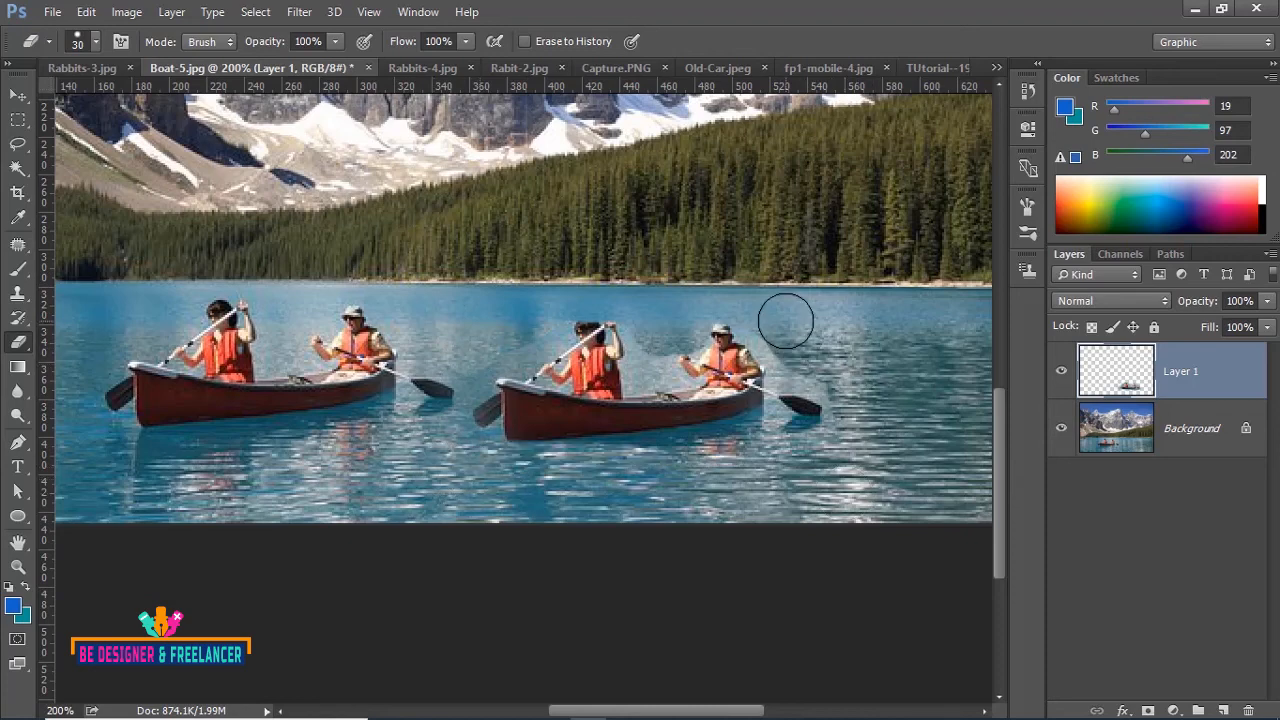
- Review the Clone Stamp's Sample options and inspect the cloned canoe on Layer 1 with the Background hidden and shown
left_click(20, 296)
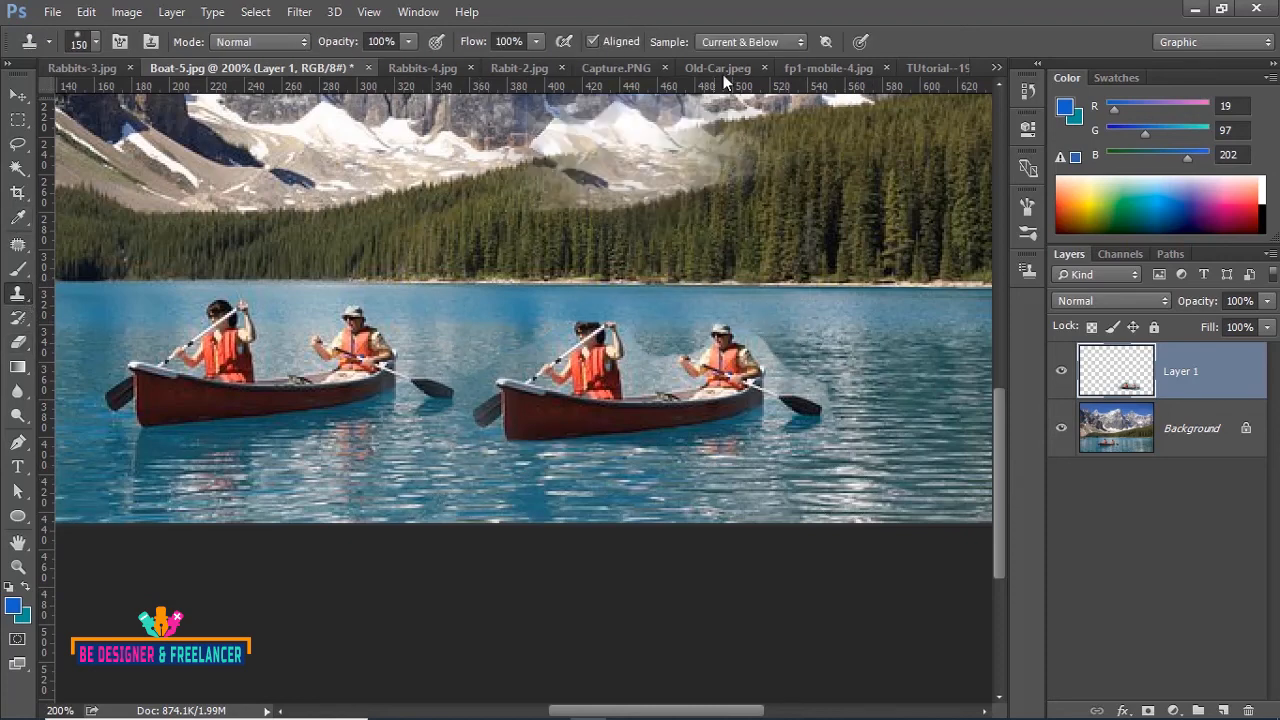
left_click(804, 40)
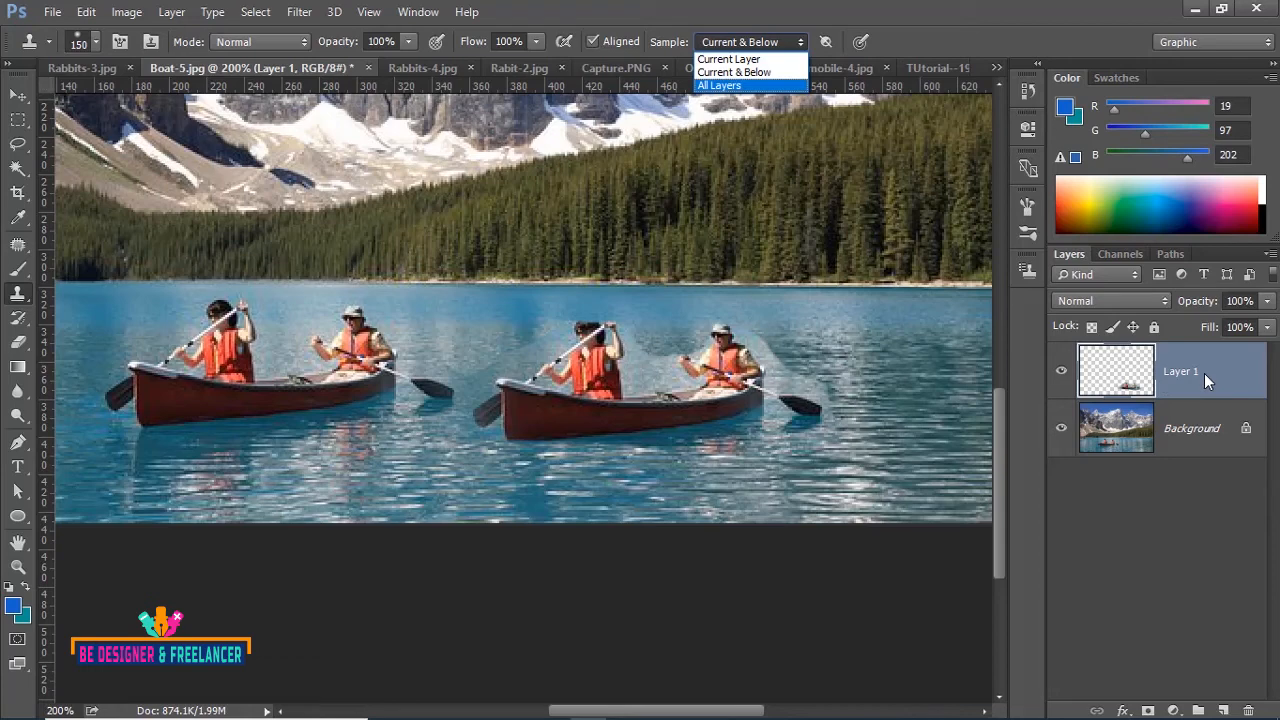
left_click(1060, 428)
left_click(1061, 429)
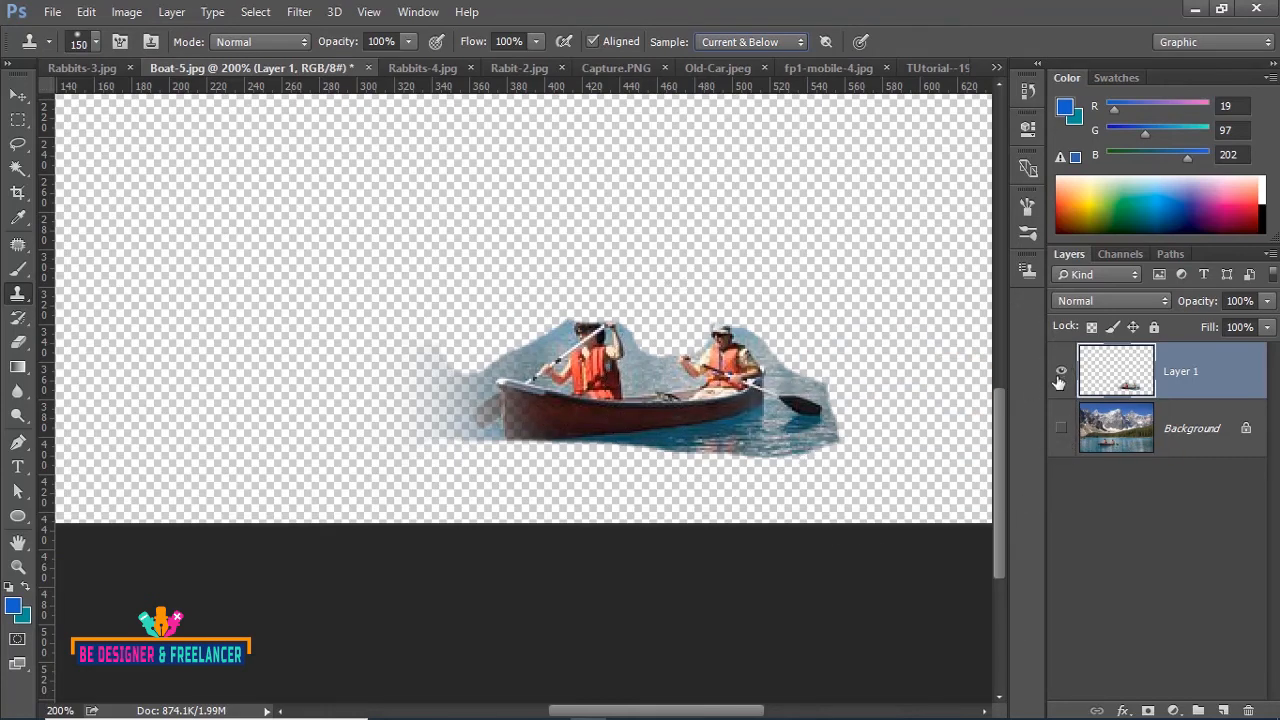
left_click(1061, 428)
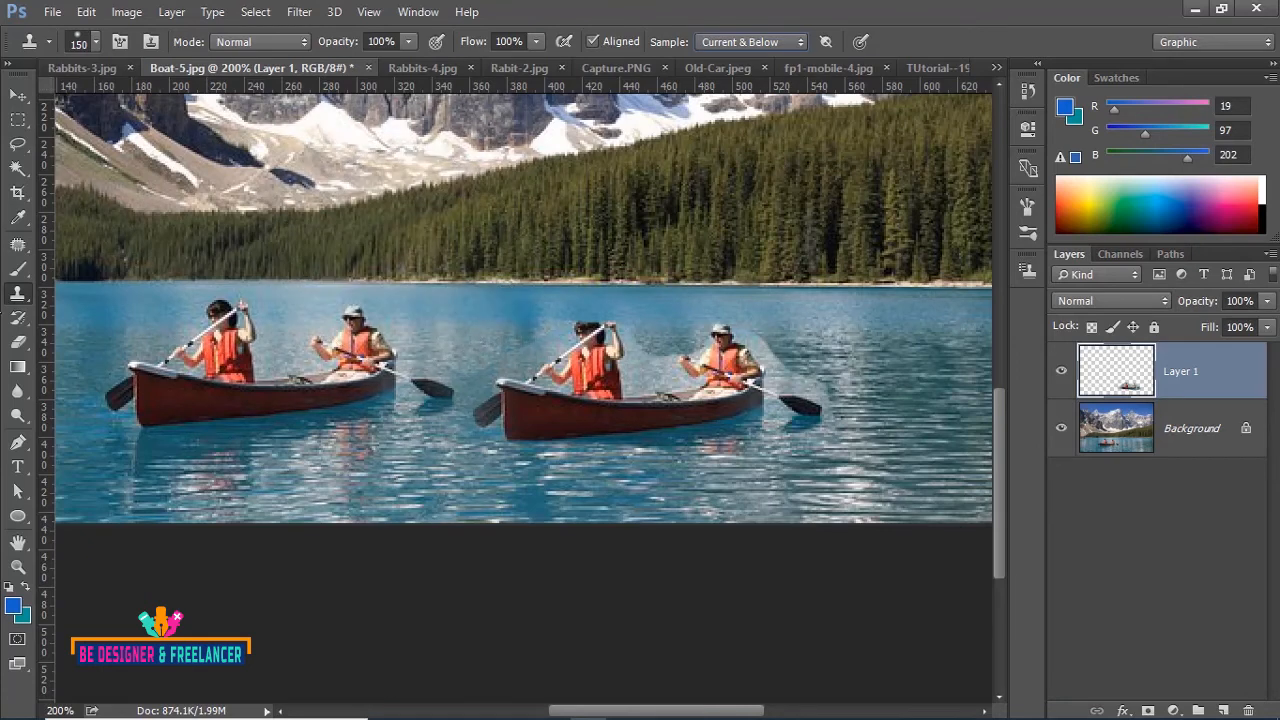
- Review the stamp tool variants and switch from the Clone Stamp to the Pattern Stamp tool
right_click(16, 296)
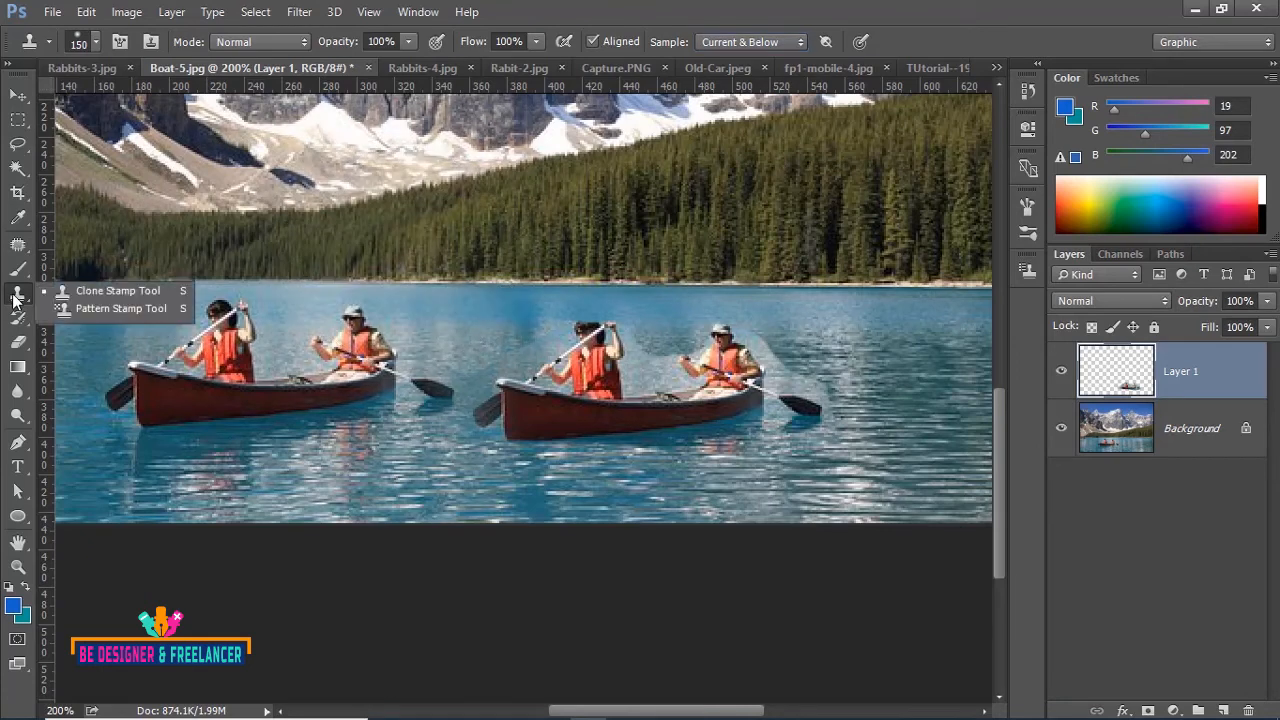
left_click(100, 295)
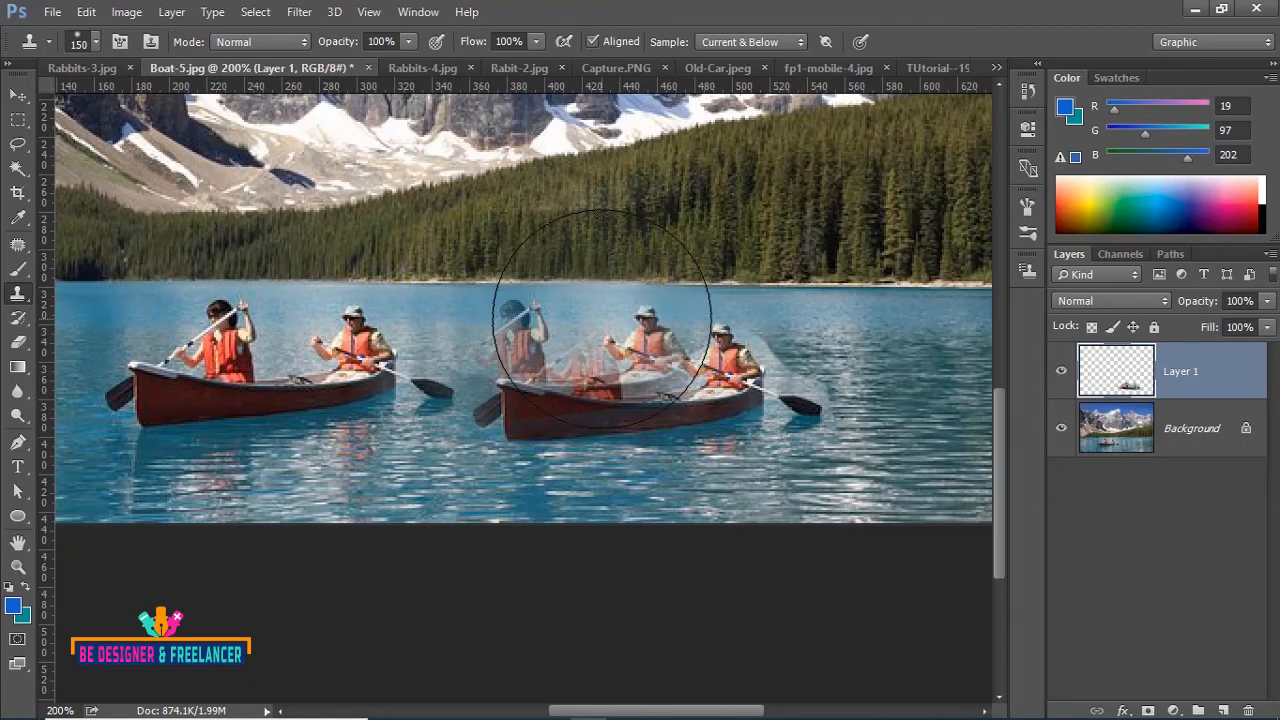
key("shift+s")
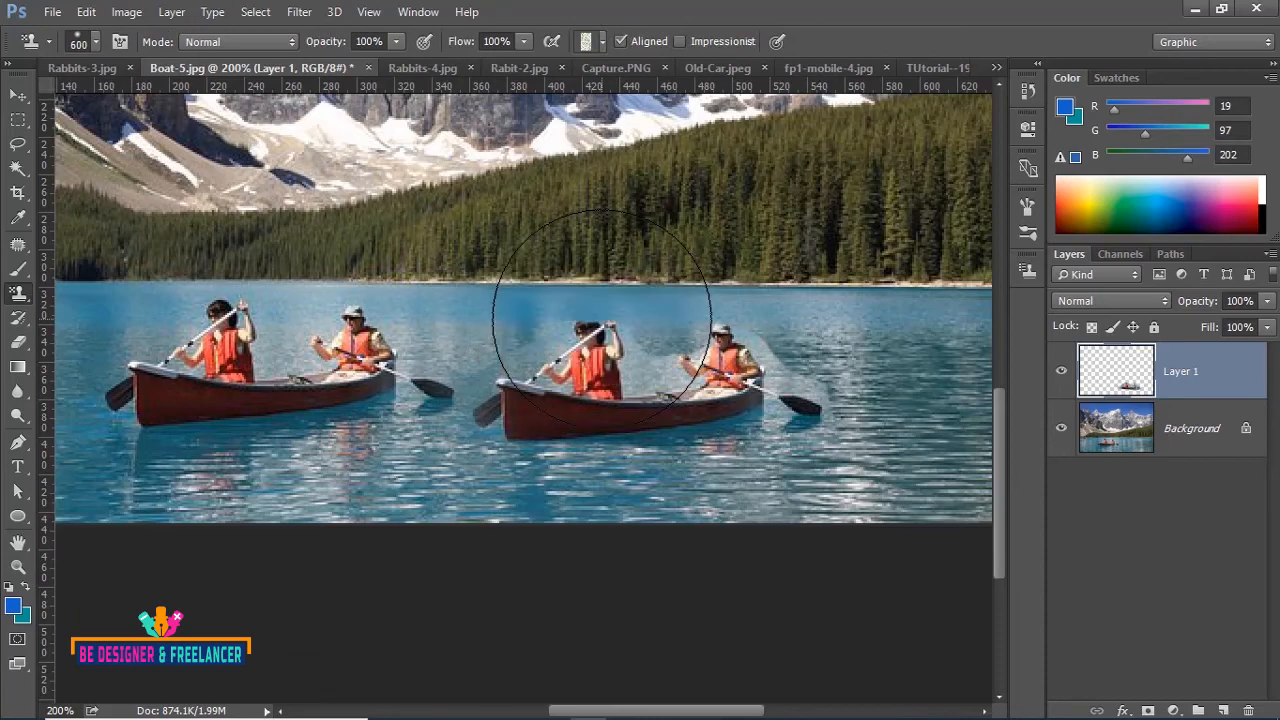
- Try stamping the current leaf pattern over the canoes with a 600 brush, and undo it
key("bracketright")
key("bracketright")
key("bracketright")
key("bracketright")
key("bracketright")
key("bracketright")
key("bracketright")
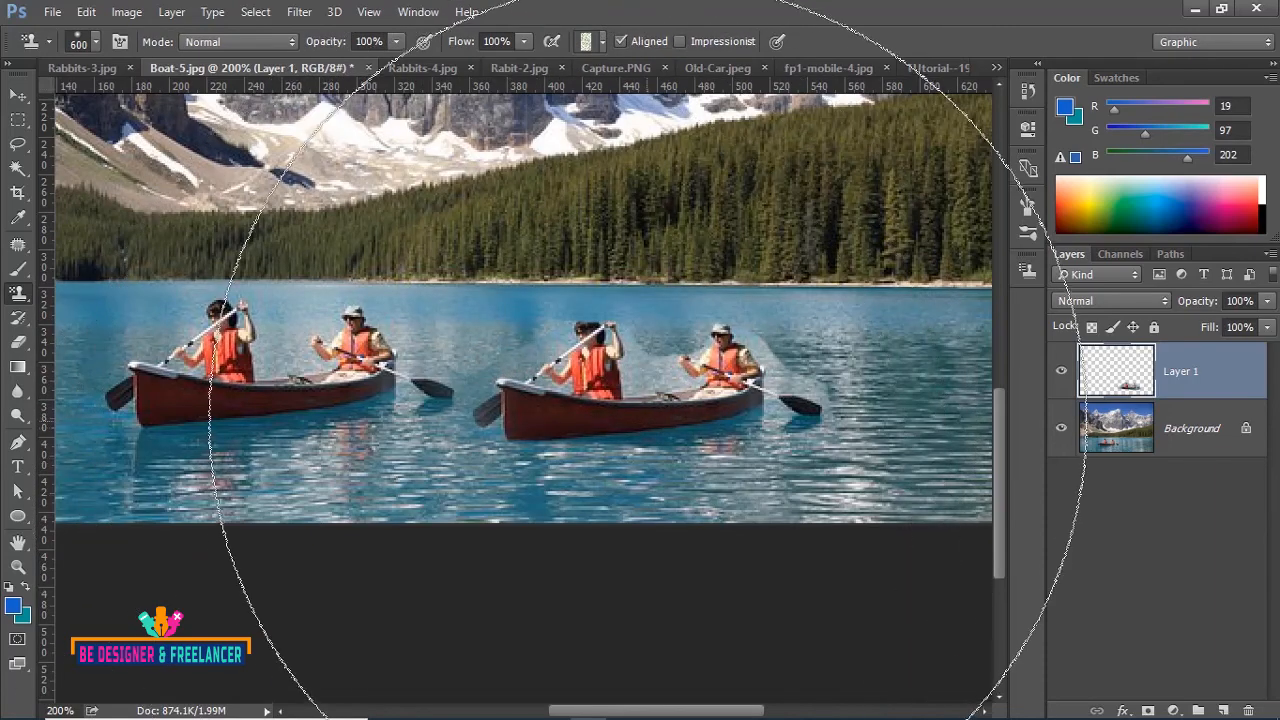
left_click(562, 447)
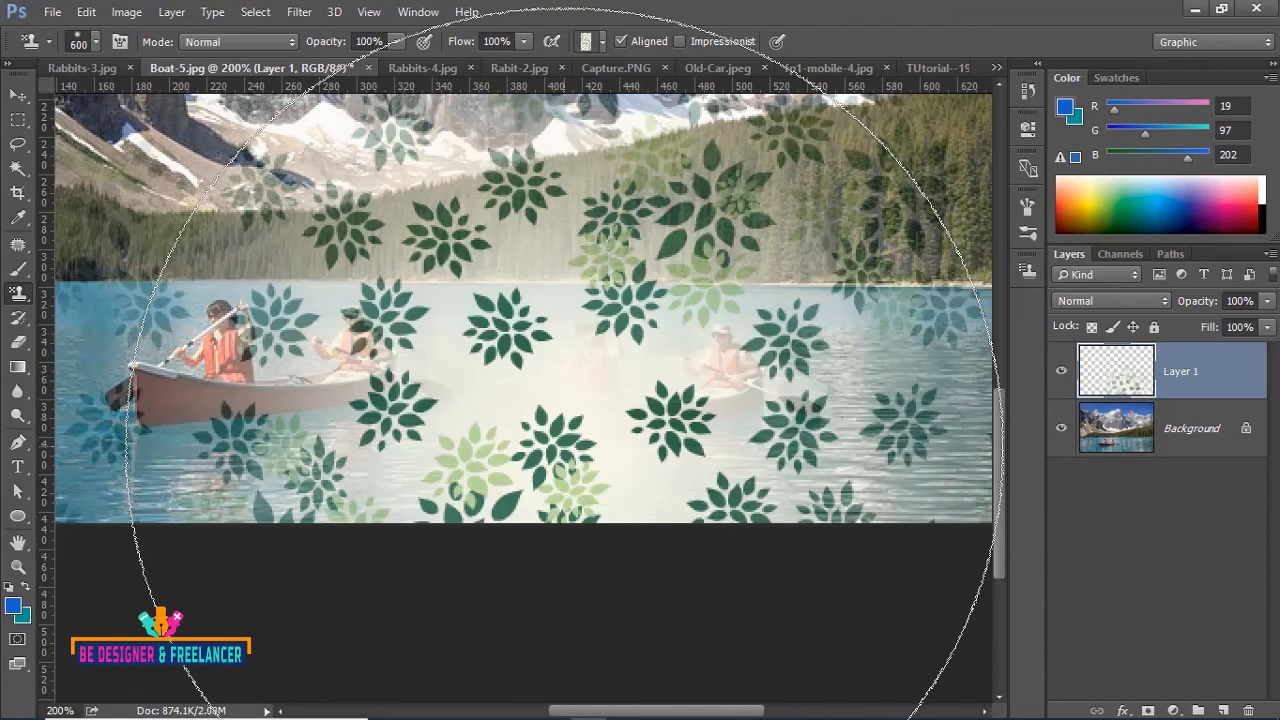
key("ctrl+z")
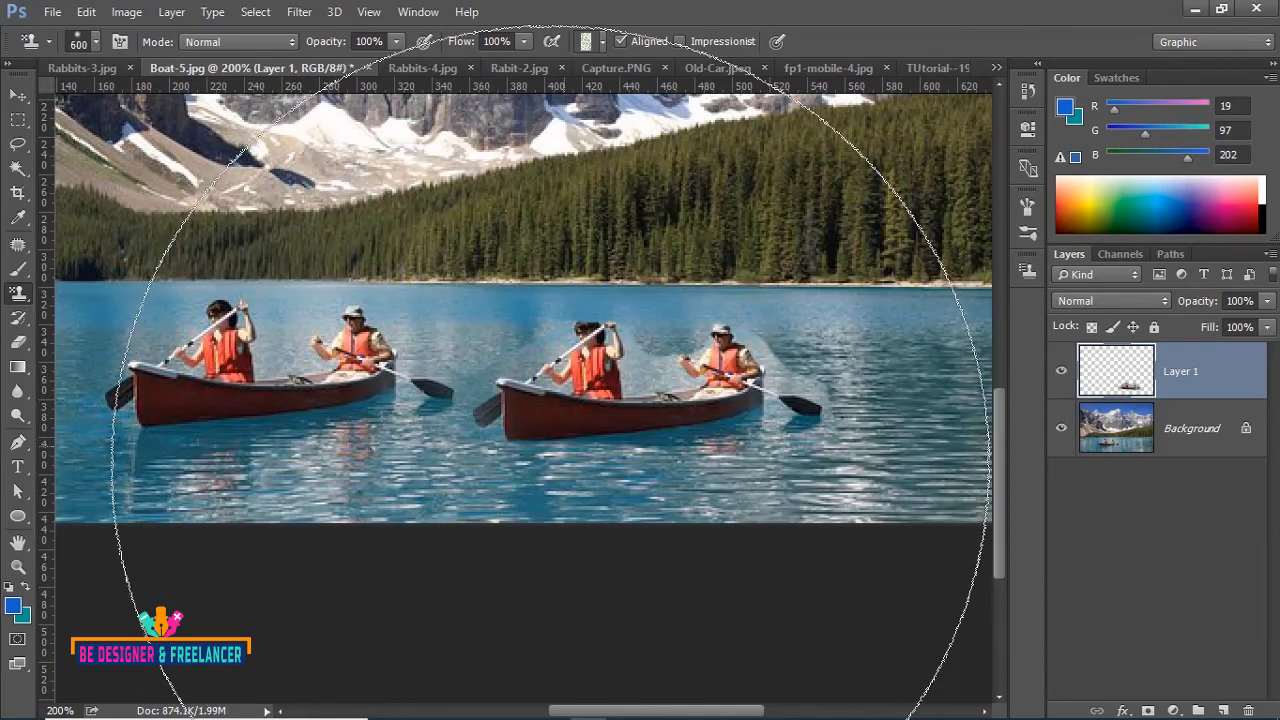
- Reduce the Pattern Stamp brush size to 50
key("bracketleft")
key("bracketleft")
key("bracketleft")
key("bracketleft")
key("bracketleft")
key("bracketleft")
key("bracketleft")
key("bracketleft")
key("bracketleft")
key("bracketleft")
key("bracketleft")
key("bracketleft")
key("bracketleft")
key("bracketleft")
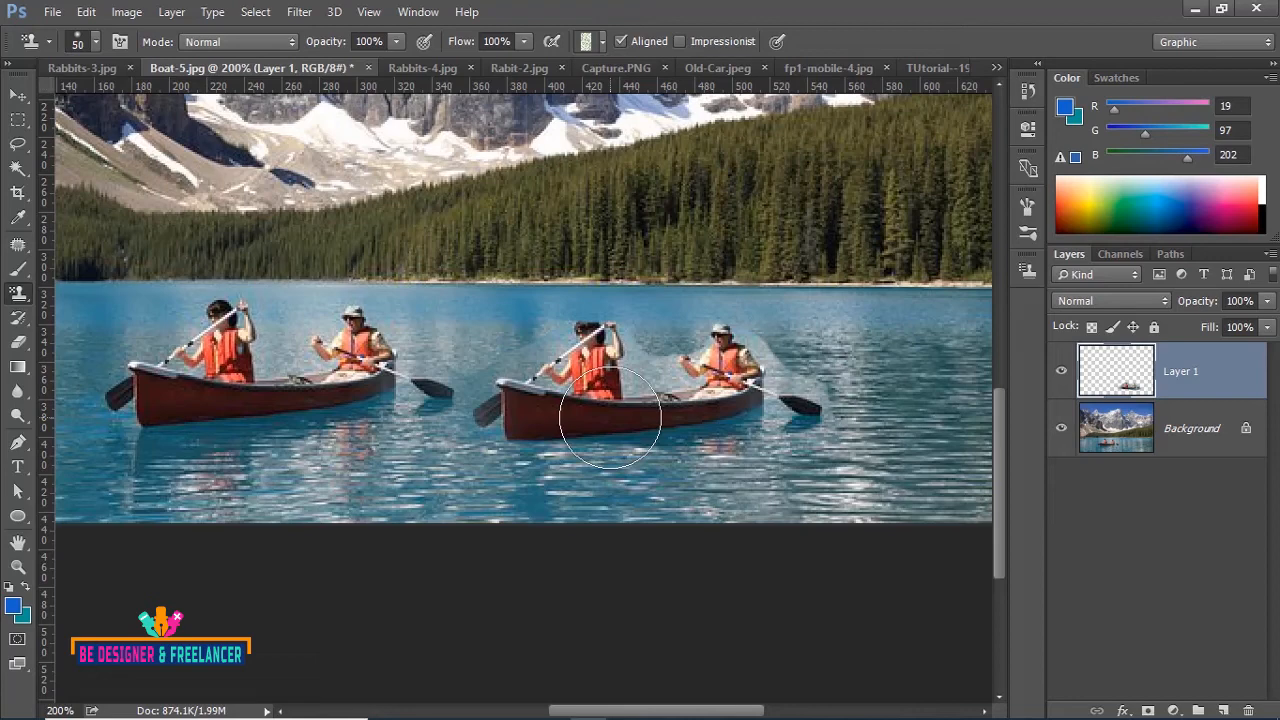
- Switch to the Untitled-1 document and undo the small test mark on its white canvas
left_click(998, 67)
left_click(1055, 234)
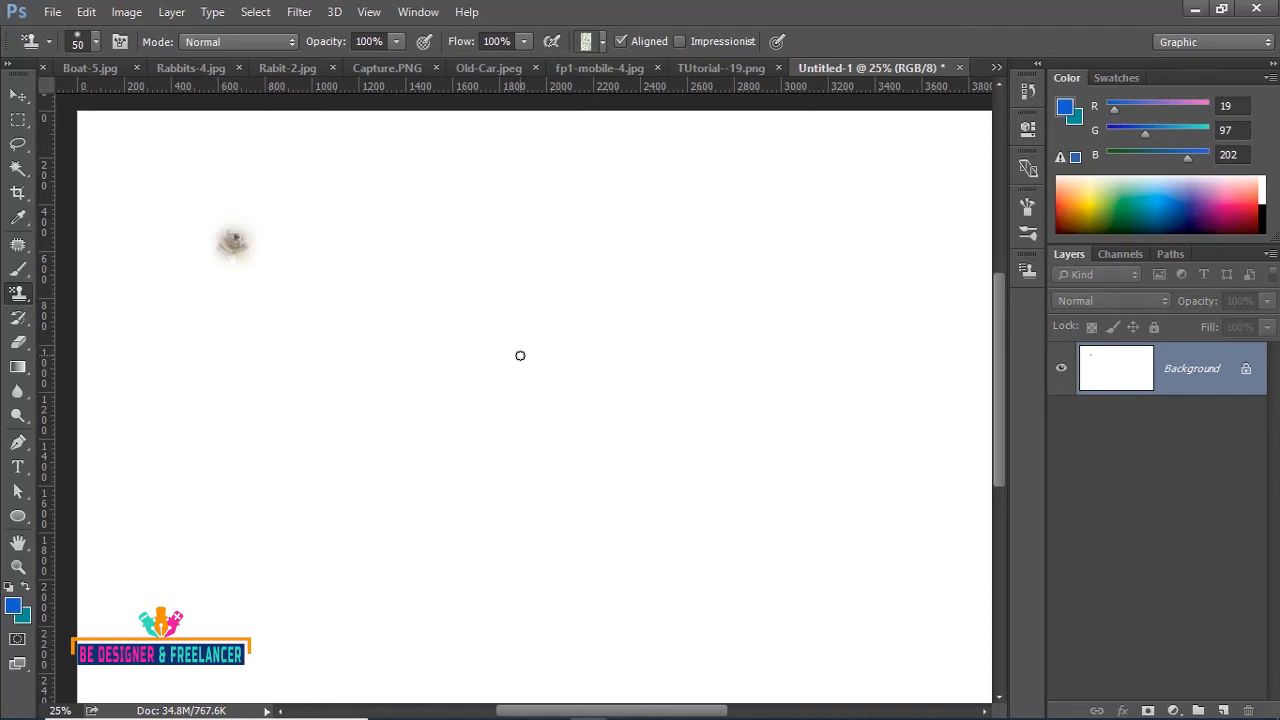
key("ctrl+z")
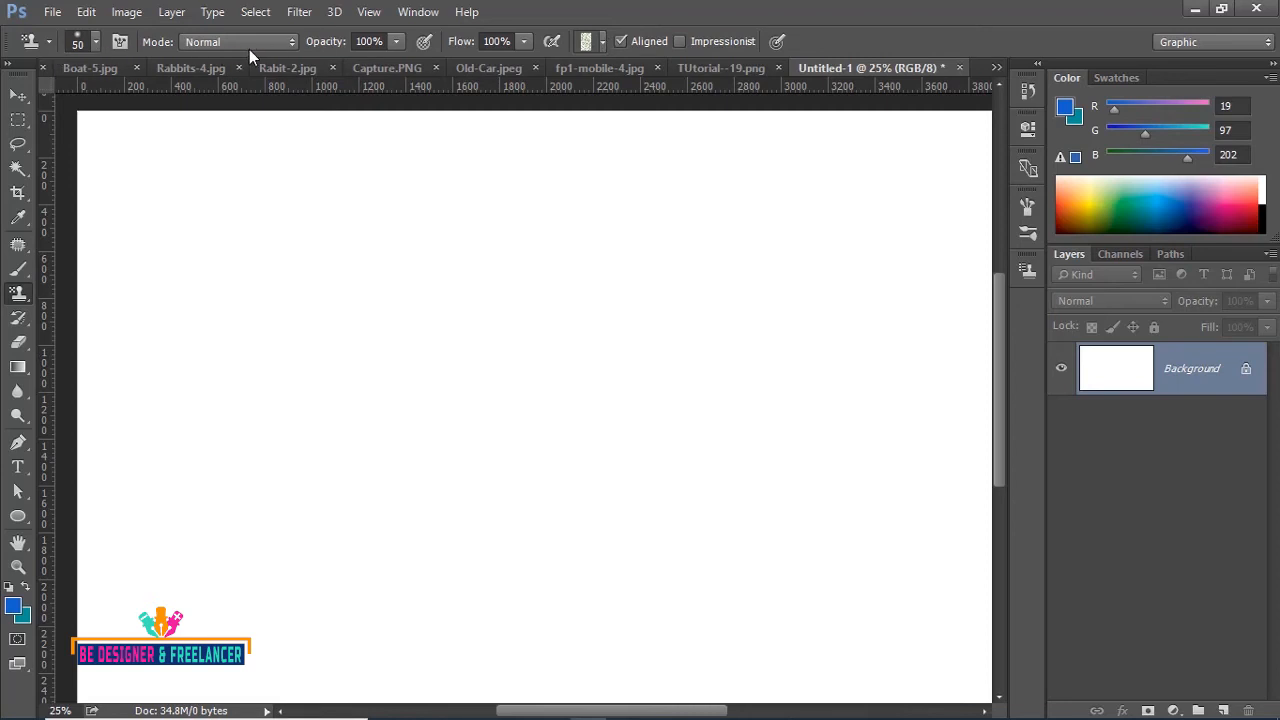
- Replace the Pattern Stamp's current patterns with the Rock Patterns set
left_click(603, 42)
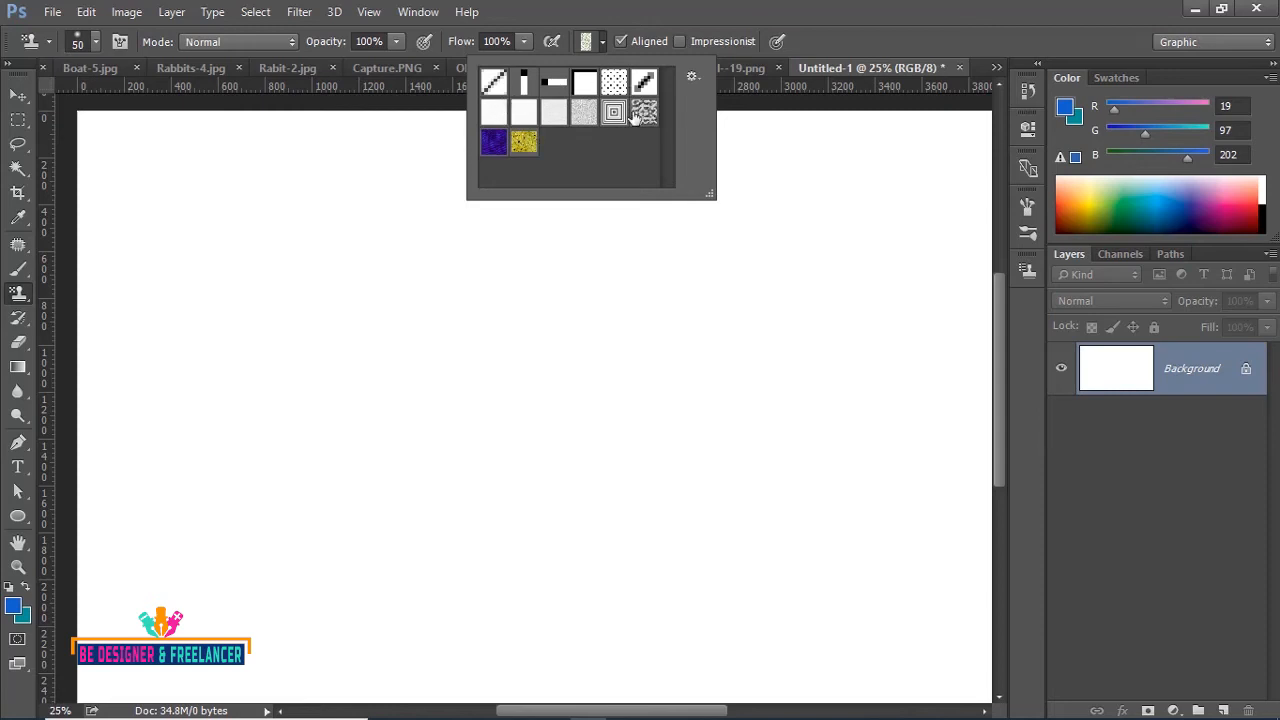
left_click(692, 78)
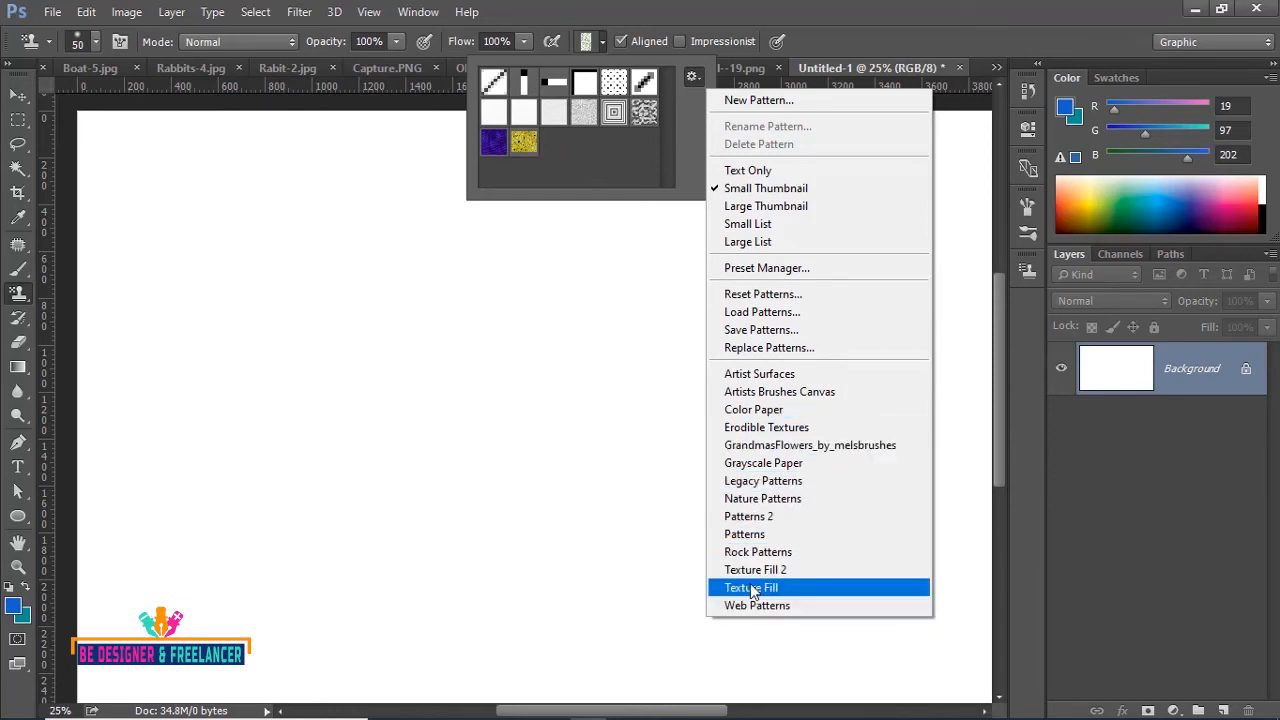
left_click(757, 553)
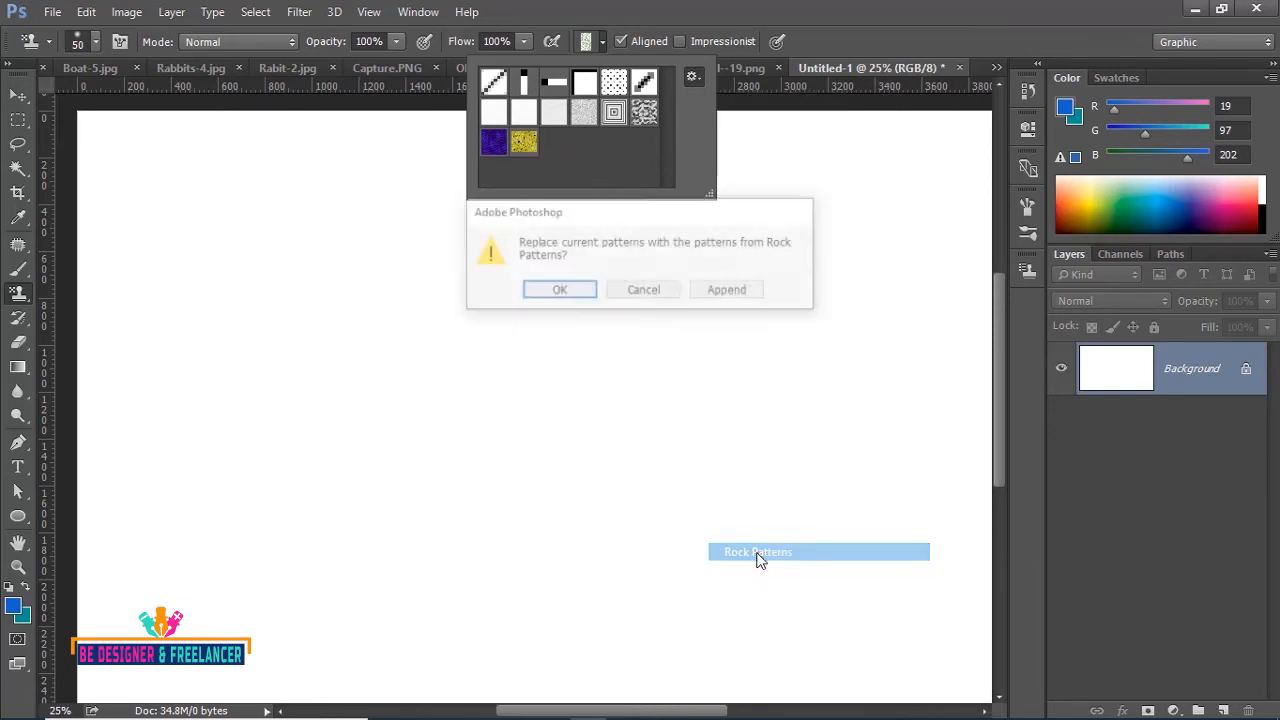
left_click(558, 291)
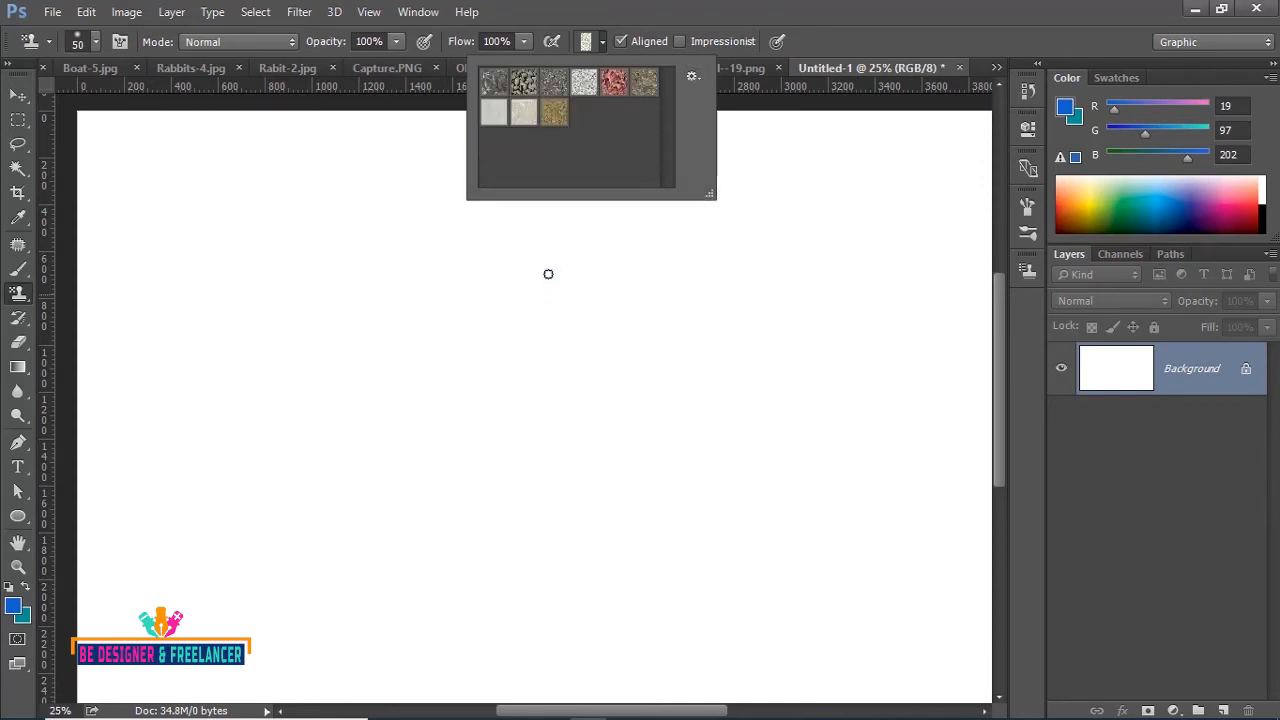
- Choose the second rock pattern, the grey-beige pebbles, and enlarge the Pattern Stamp brush to 250
left_click(523, 82)
left_click(840, 10)
key("bracketright")
key("bracketright")
key("bracketright")
key("bracketright")
key("bracketright")
key("bracketright")
key("bracketright")
key("bracketright")
key("bracketright")
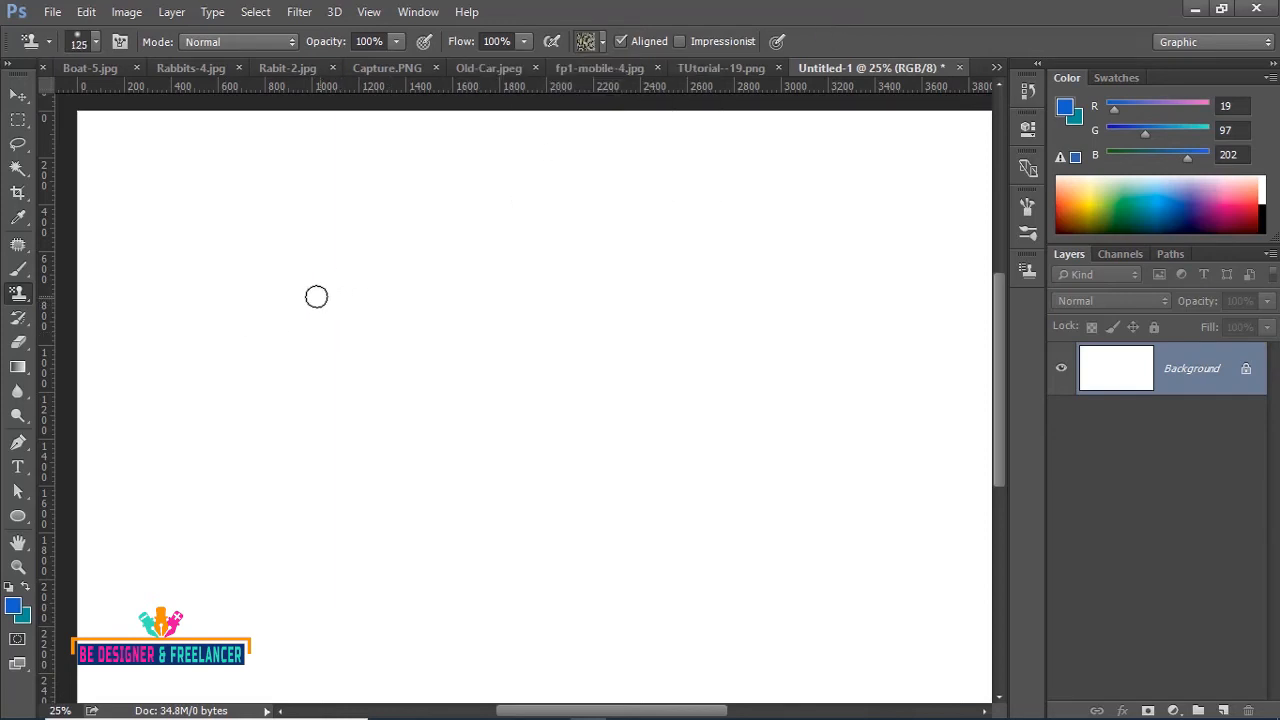
- Try painting a pebble block on the Background and another on a new layer, and check that layer with the Background hidden
mouse_move(190, 263)
left_mouse_down()
mouse_move(489, 256)
mouse_move(347, 287)
mouse_move(197, 288)
mouse_move(581, 309)
mouse_move(508, 280)
mouse_move(486, 206)
mouse_move(283, 244)
mouse_move(169, 245)
mouse_move(308, 200)
mouse_move(550, 194)
mouse_move(269, 193)
mouse_move(167, 216)
mouse_move(179, 327)
mouse_move(632, 338)
mouse_move(535, 231)
mouse_move(618, 189)
mouse_move(641, 333)
mouse_move(585, 230)
left_mouse_up()
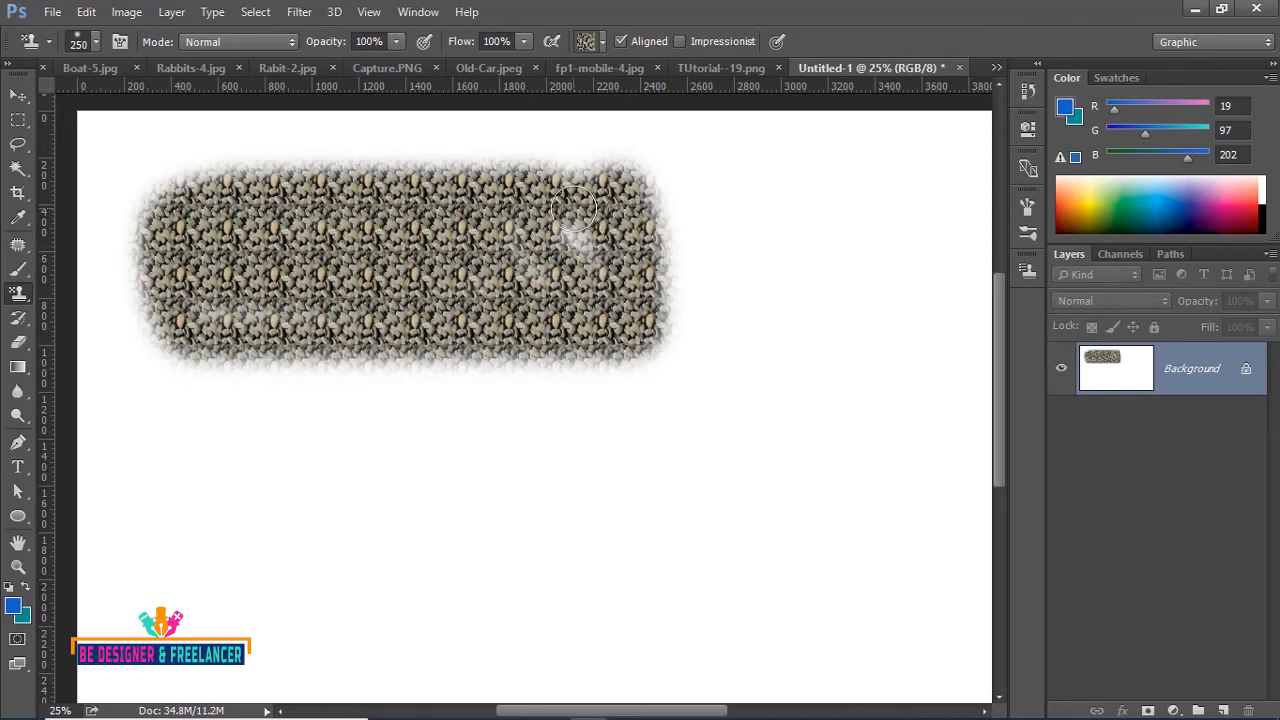
left_click(1224, 710)
mouse_move(360, 465)
left_mouse_down()
mouse_move(699, 440)
mouse_move(806, 415)
mouse_move(805, 545)
mouse_move(335, 506)
mouse_move(780, 462)
mouse_move(764, 518)
mouse_move(619, 497)
mouse_move(631, 510)
mouse_move(660, 462)
mouse_move(518, 438)
mouse_move(375, 438)
mouse_move(838, 384)
mouse_move(756, 403)
mouse_move(534, 410)
mouse_move(389, 460)
mouse_move(410, 502)
mouse_move(789, 526)
left_mouse_up()
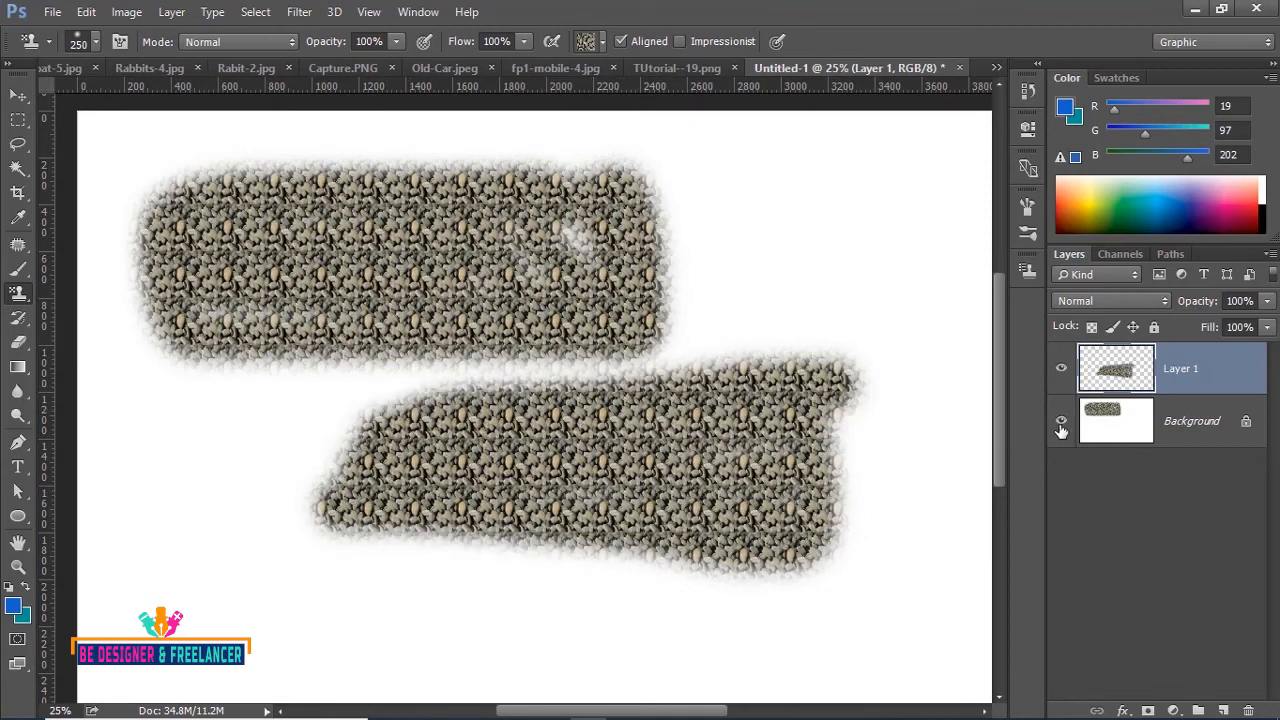
left_click(1061, 424)
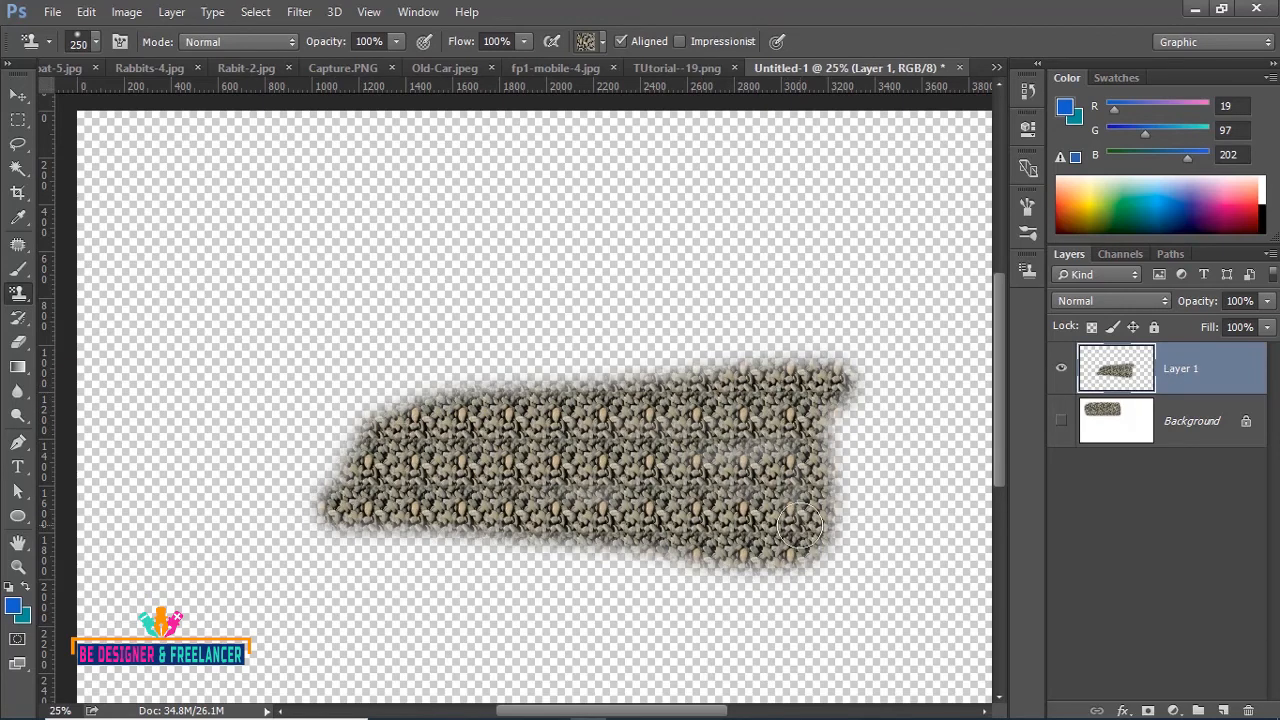
left_click(1060, 422)
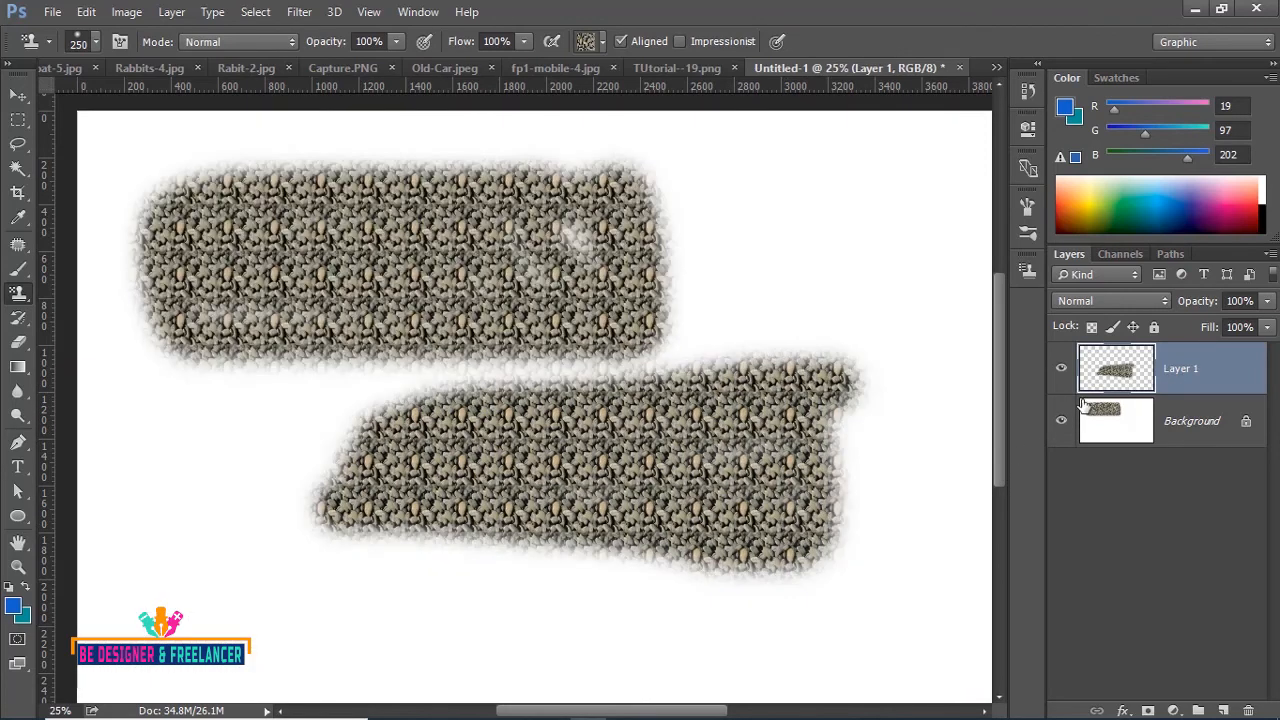
- Undo both painted pebble areas and the new layer to return to a blank canvas
key("ctrl+alt+z")
key("ctrl+alt+z")
key("ctrl+alt+z")
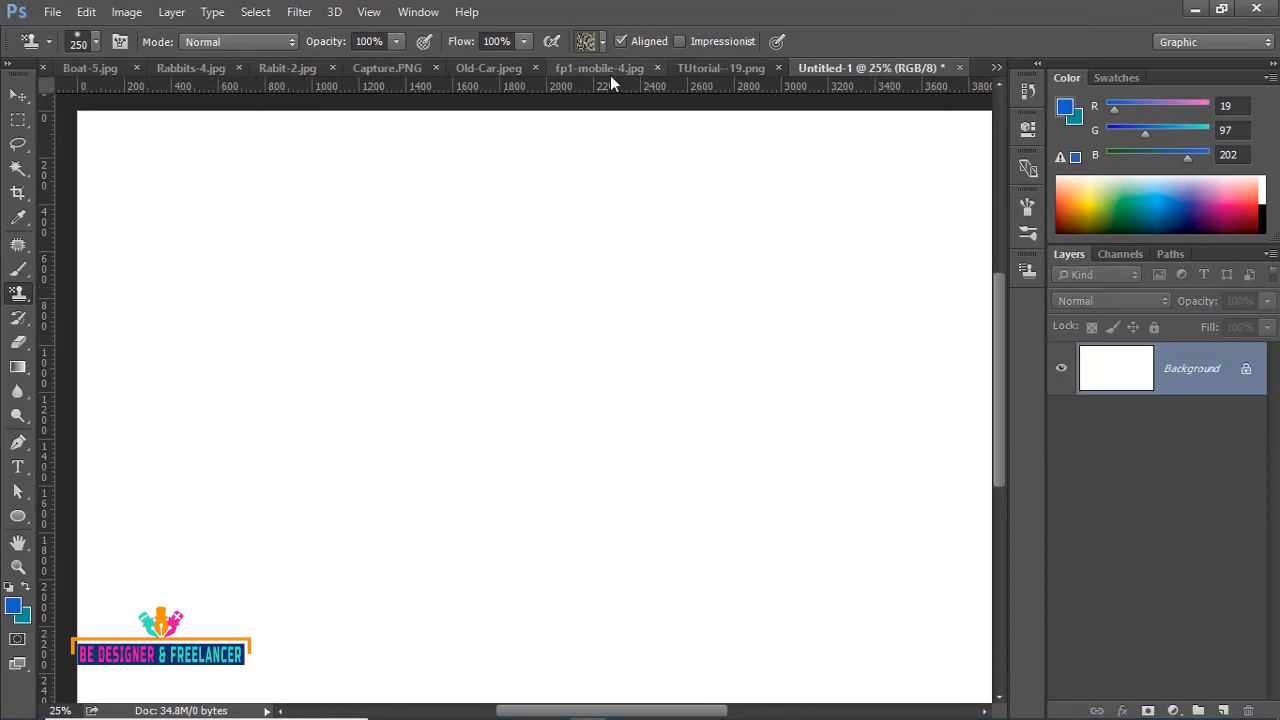
left_click(603, 43)
left_click(692, 78)
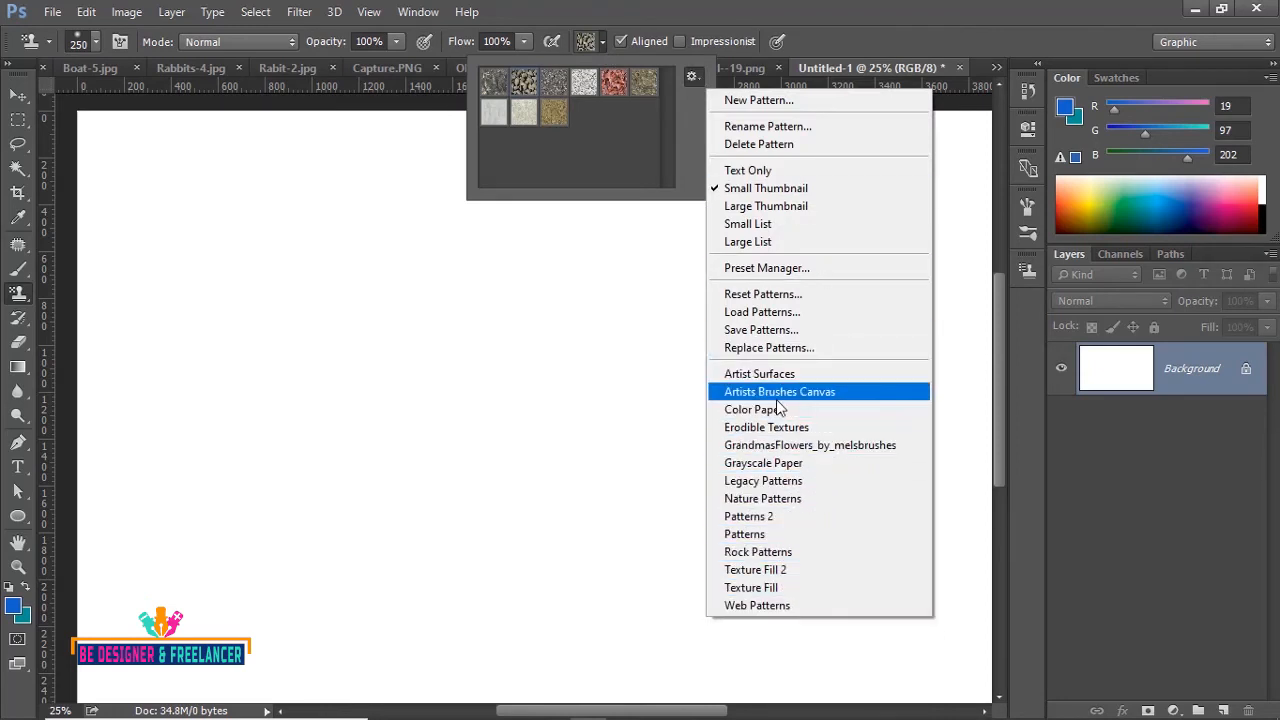
left_click(674, 450)
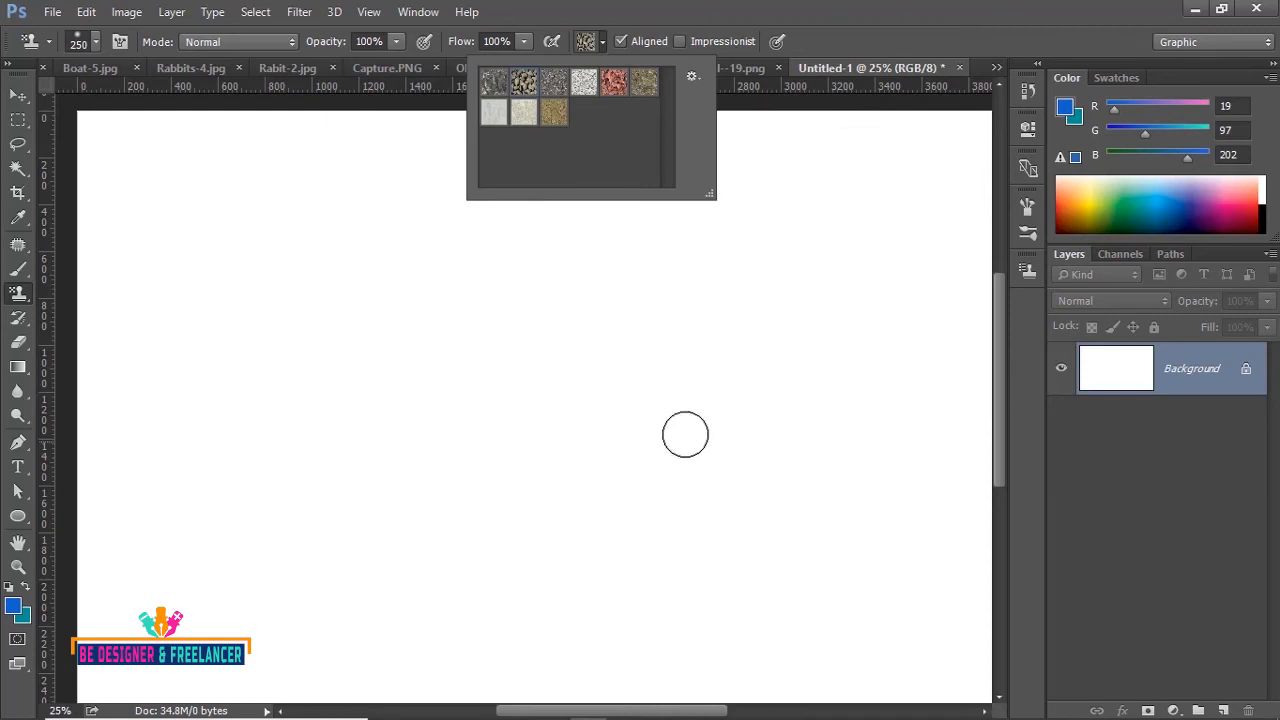
left_click(852, 70)
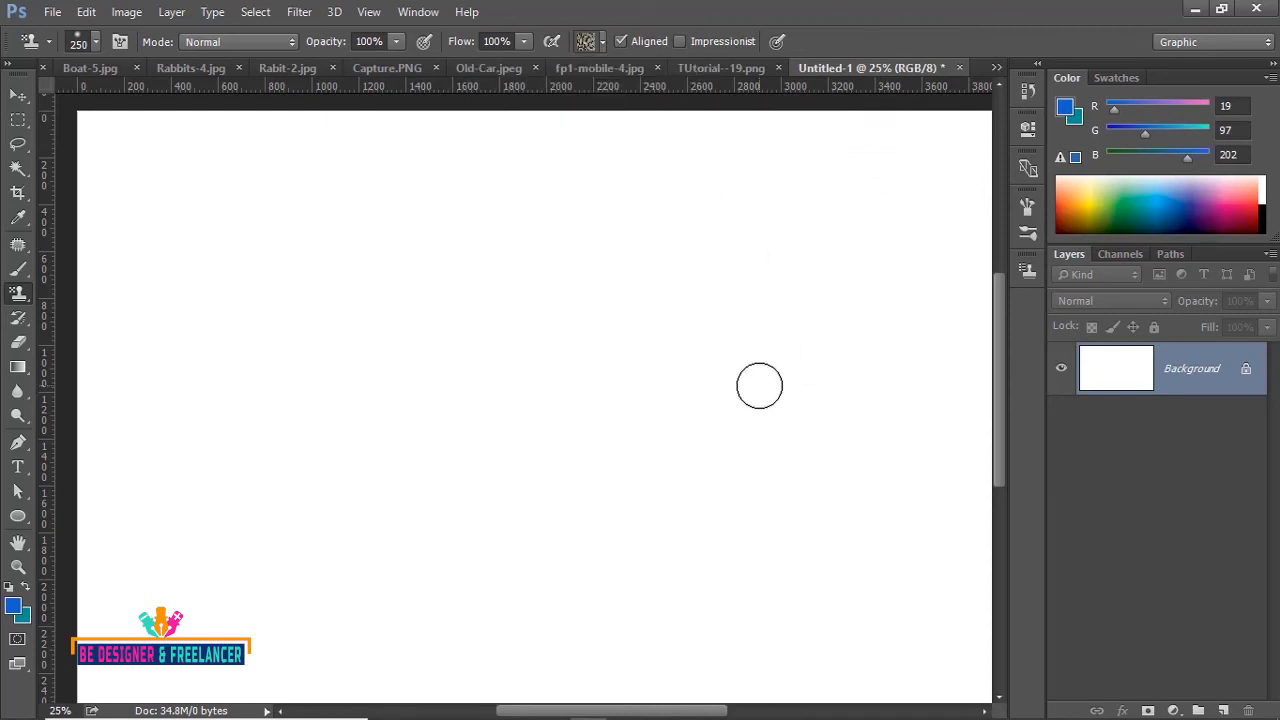
- Switch to Firefox, open Photoshop Star's "The Ultimate Photoshop Patterns Collection: 2000+ Patterns" search result, and follow its Grandma's Flowers link
left_click(989, 703)
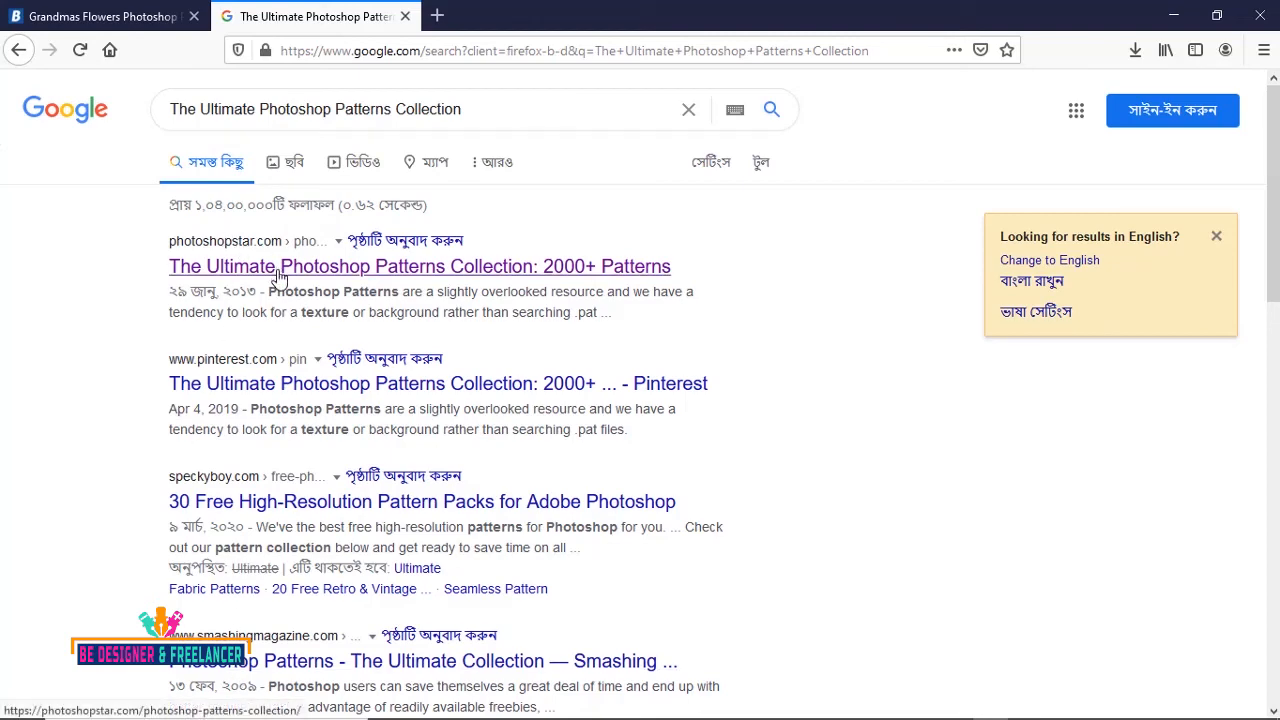
left_click(375, 274)
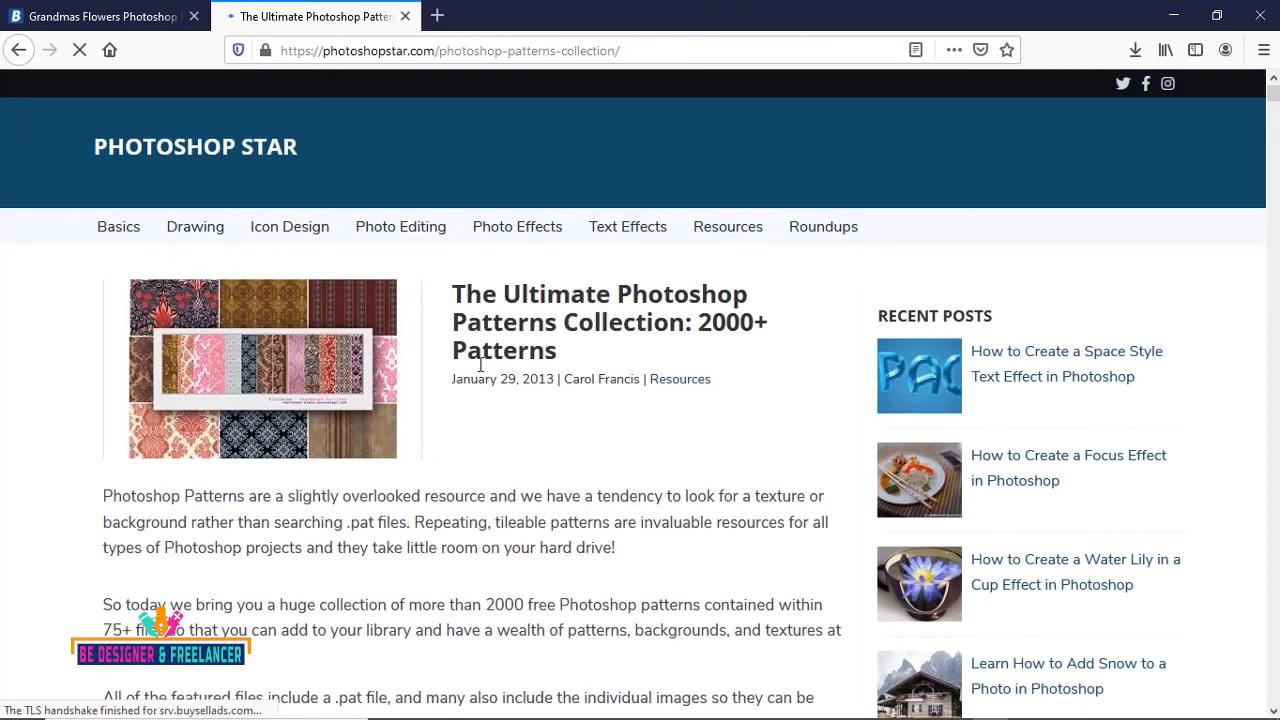
scroll(480, 365, "down", 5)
scroll(479, 368, "down", 6)
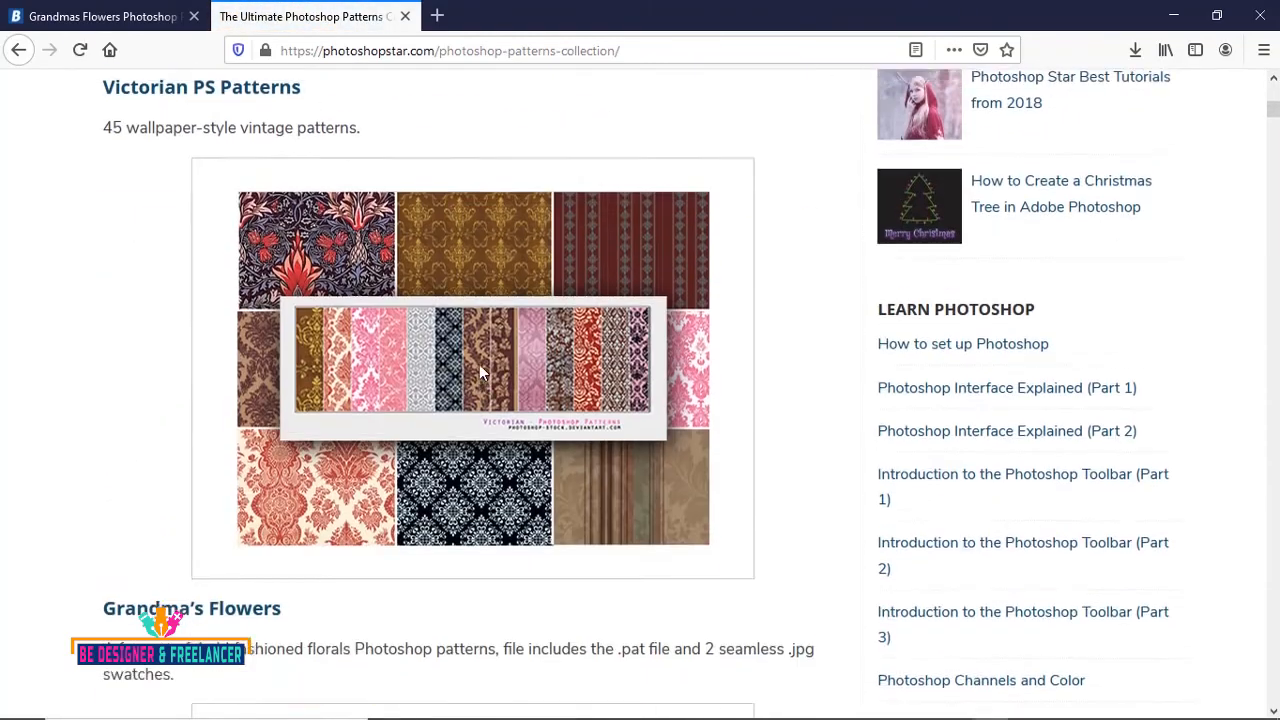
scroll(479, 371, "up", 10)
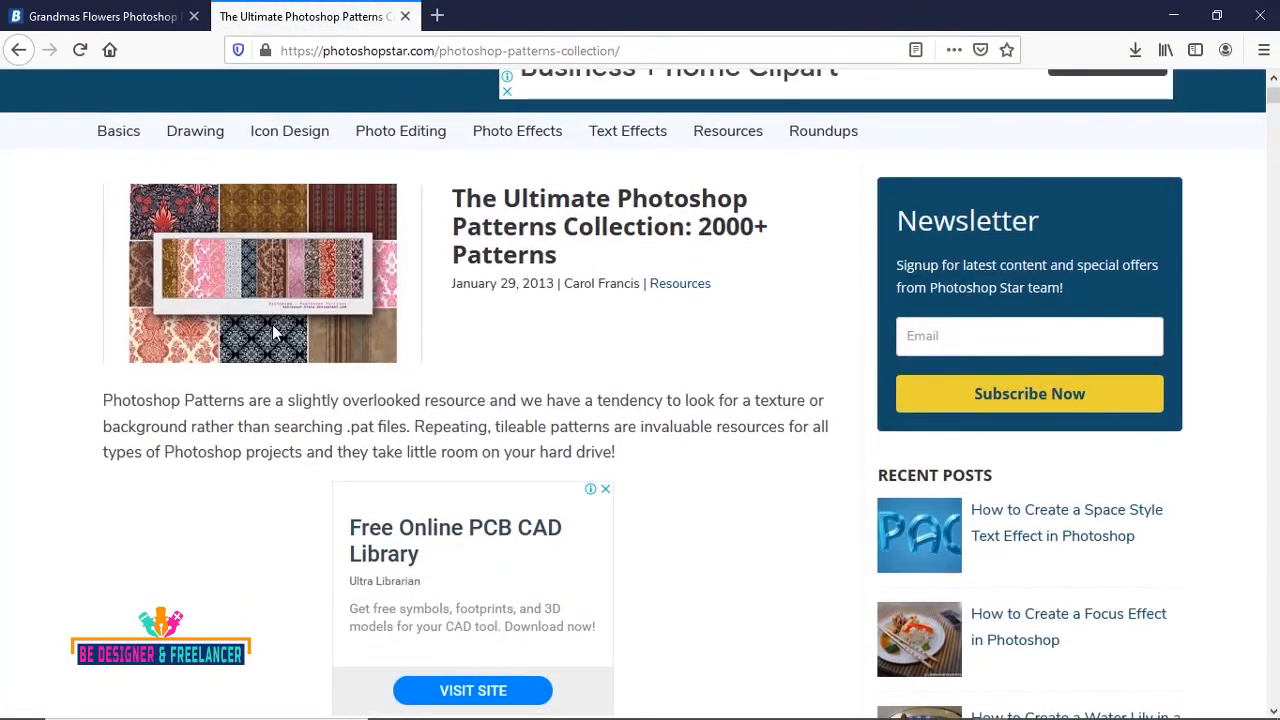
scroll(277, 333, "down", 5)
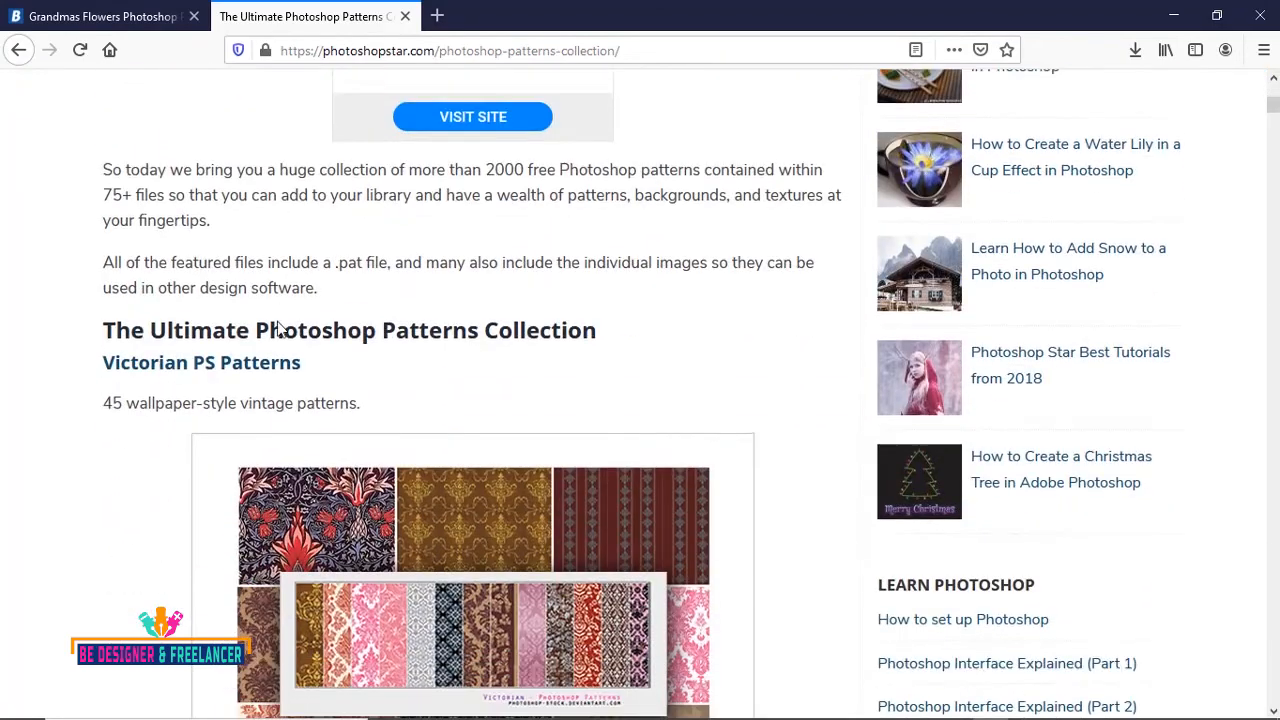
scroll(277, 321, "down", 5)
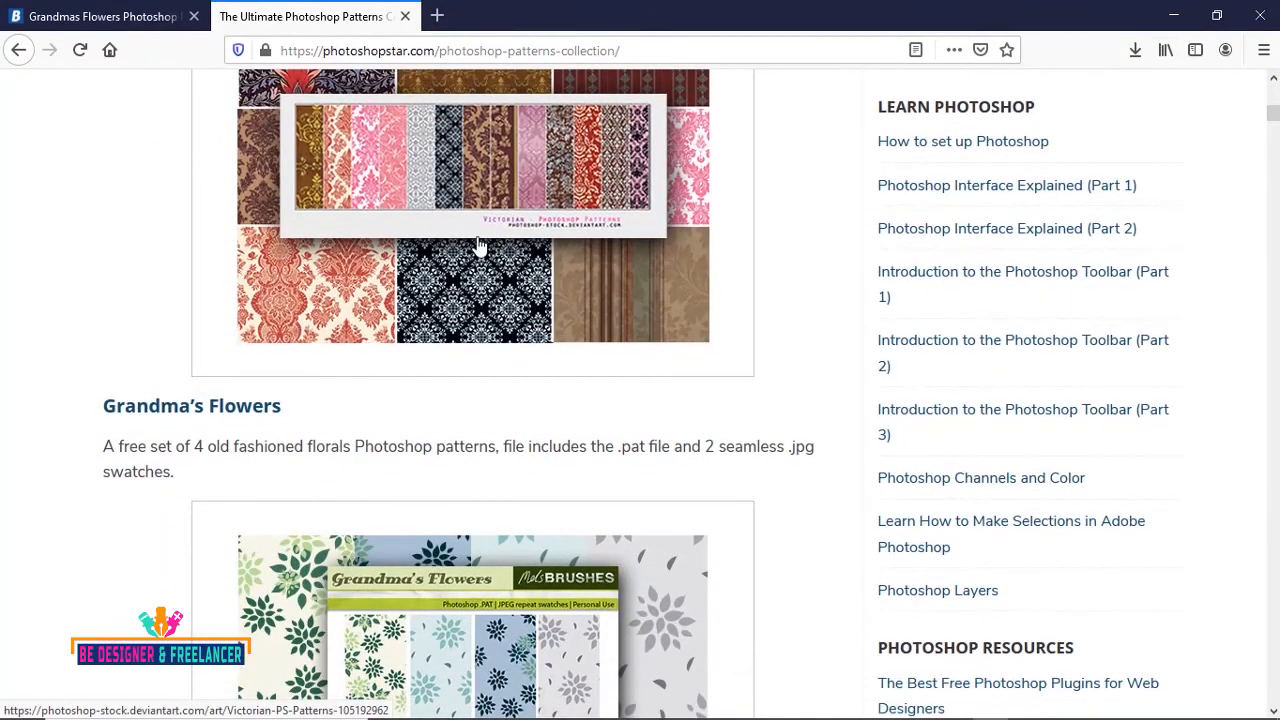
left_click(227, 414)
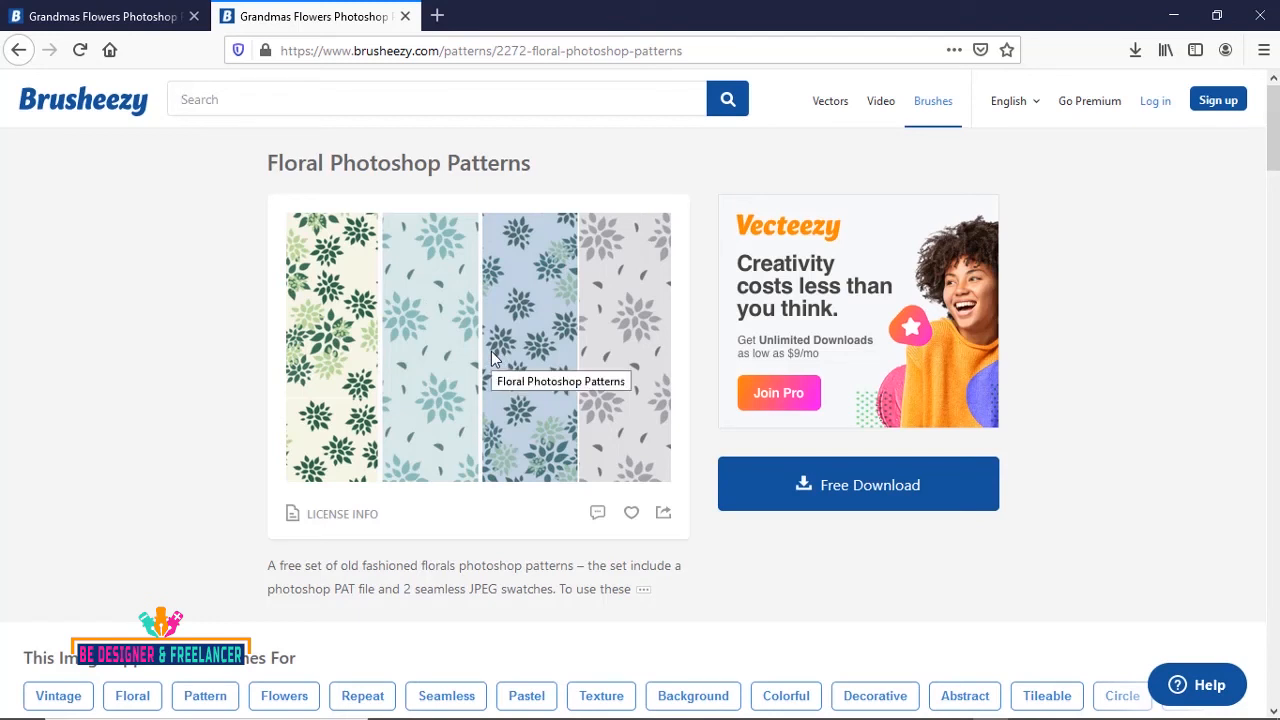
- Download the free Floral Photoshop Patterns set, save MELSBRUSHESgrandmasflowers.zip, and check it in the browser's downloads
left_click(855, 489)
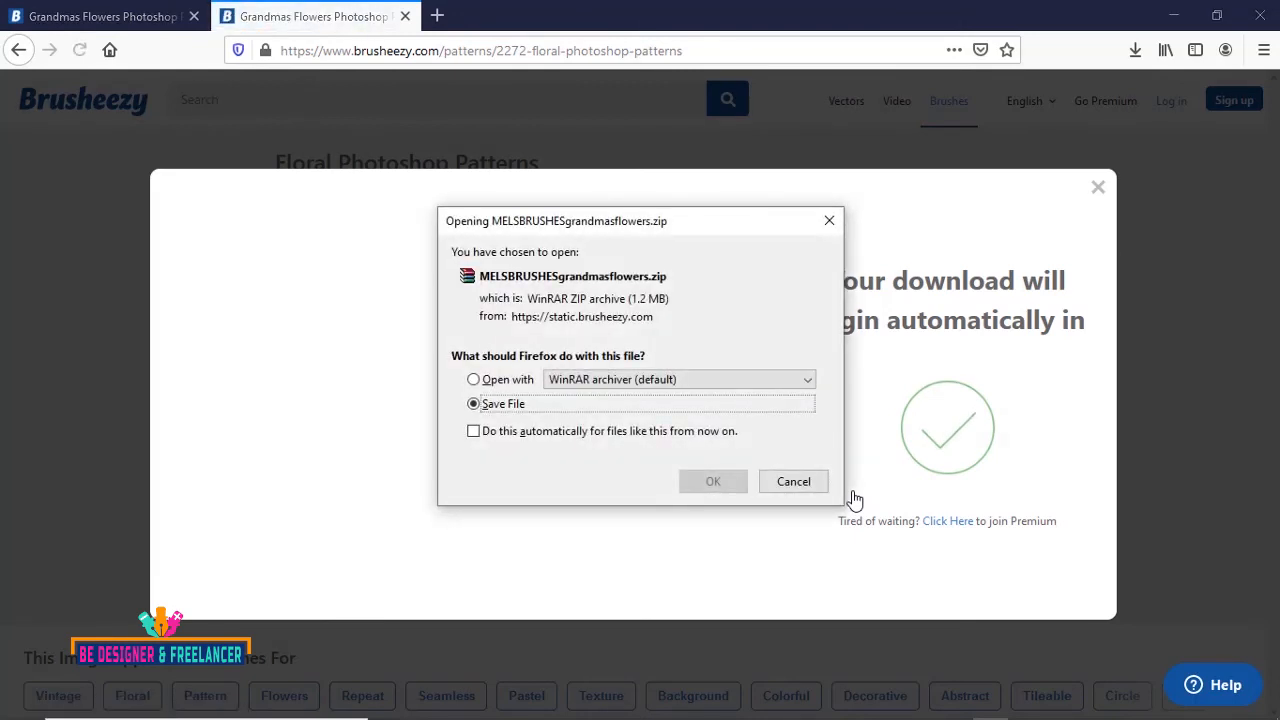
left_click(699, 483)
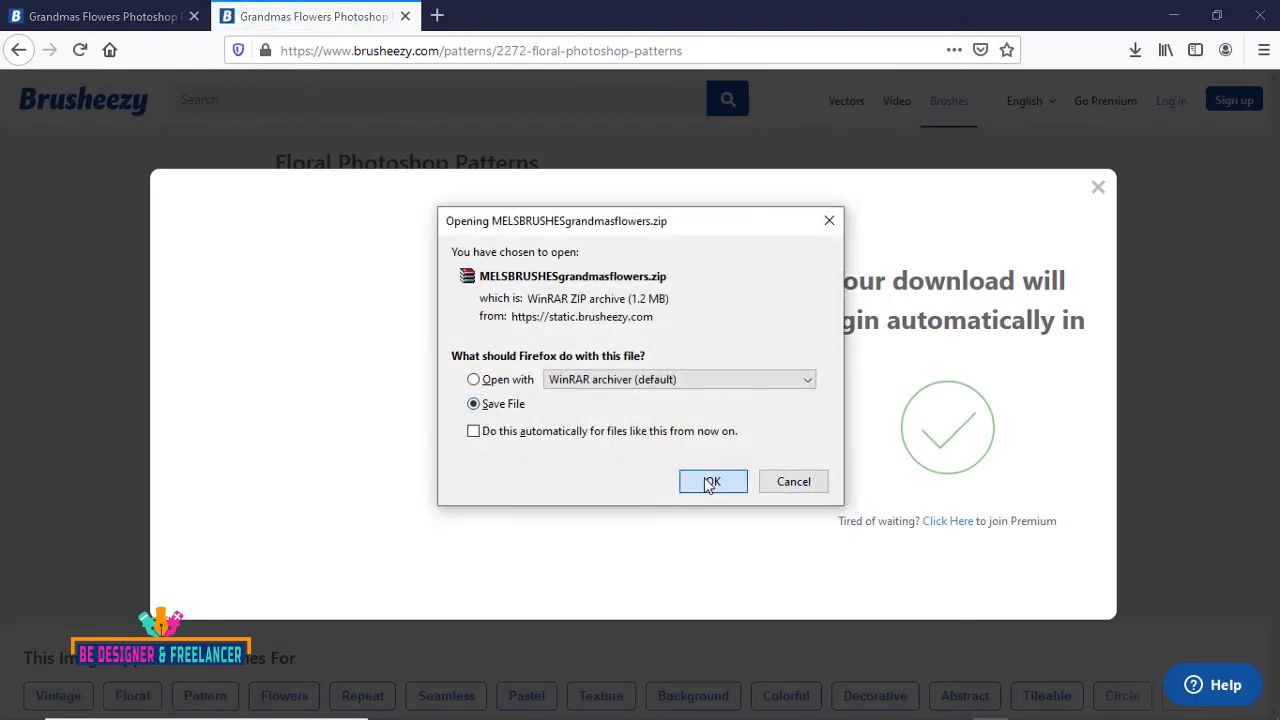
left_click(1133, 50)
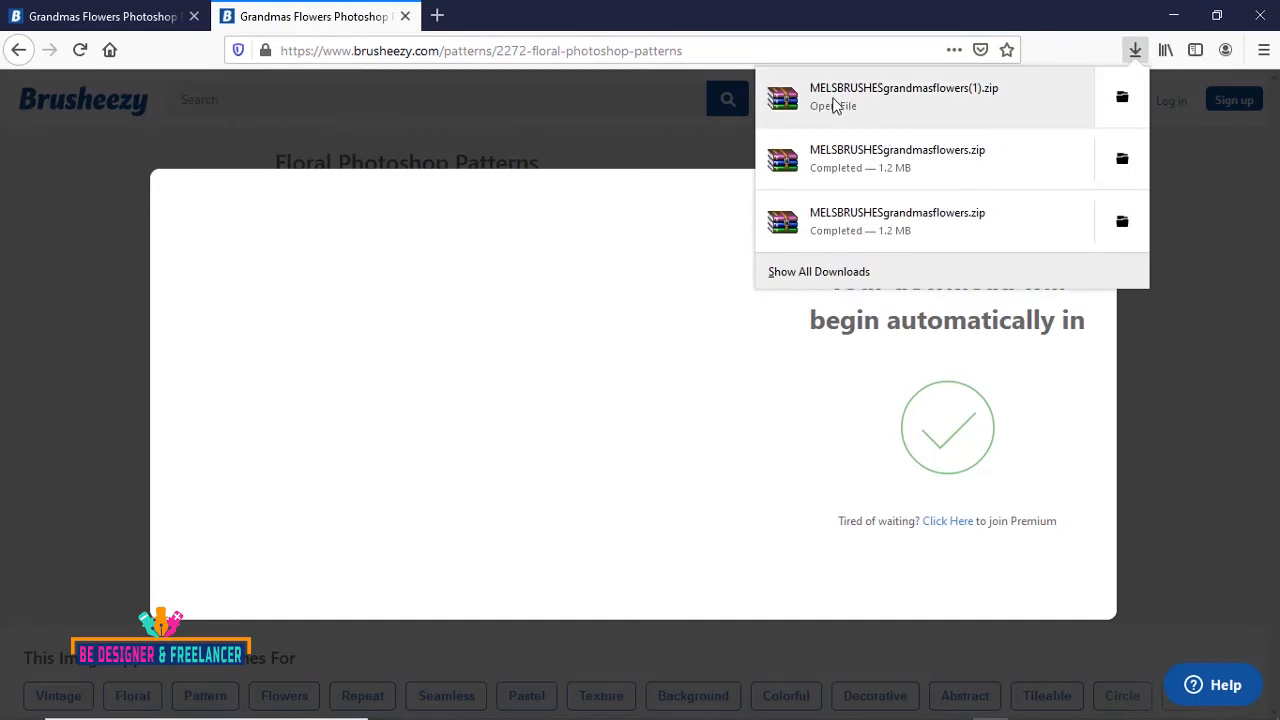
- Switch to File Explorer and extract the MELSBRUSHESgrandmasflowers archive directly into the Class-19 folder
left_click(1172, 14)
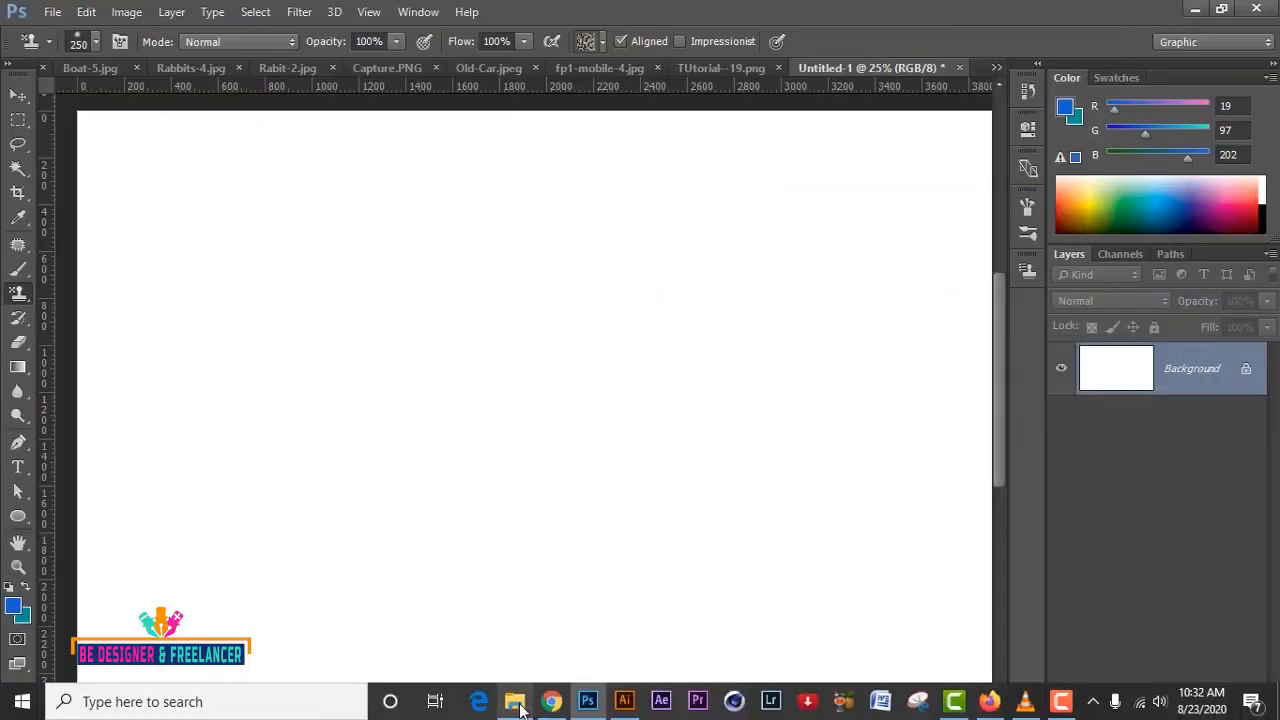
left_click(515, 701)
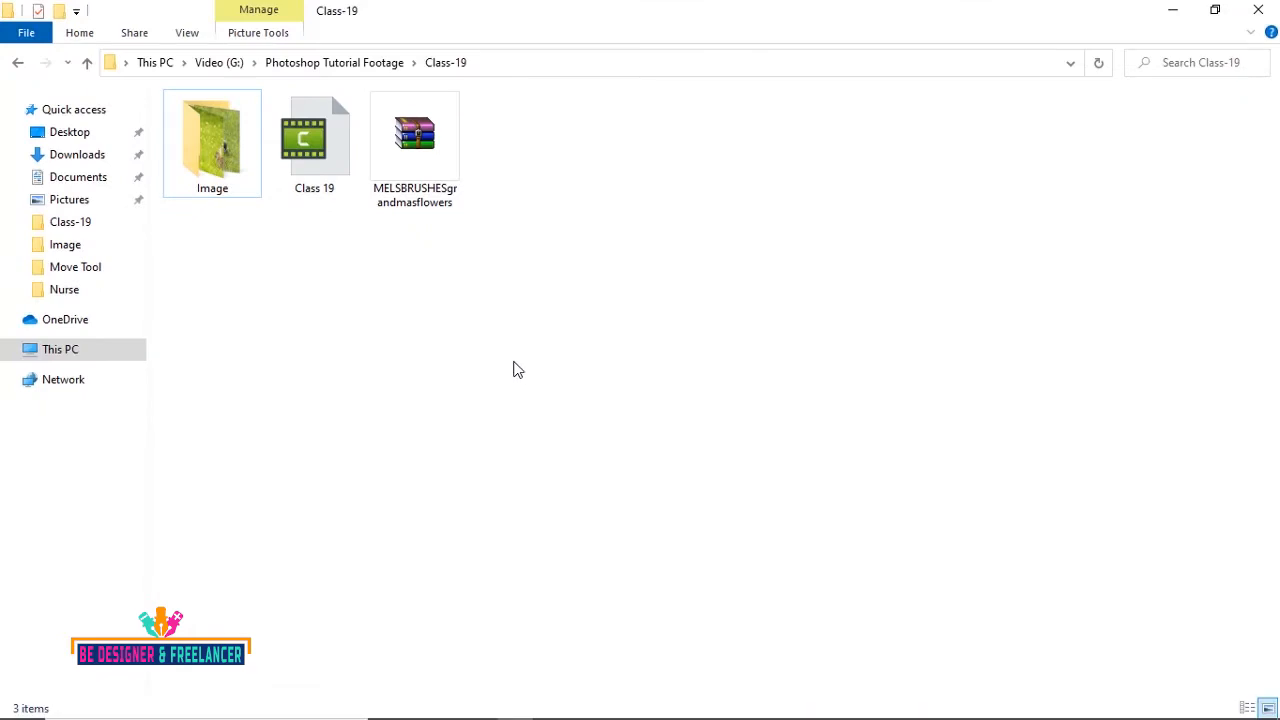
right_click(414, 142)
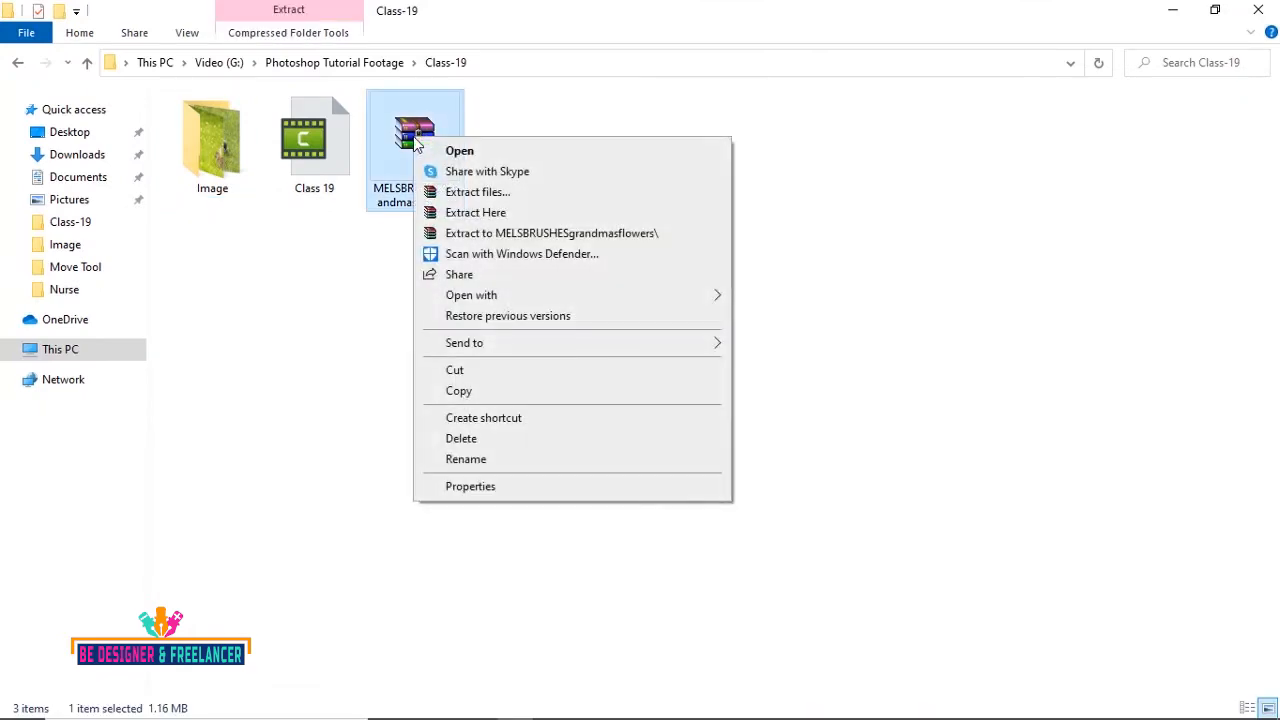
left_click(462, 212)
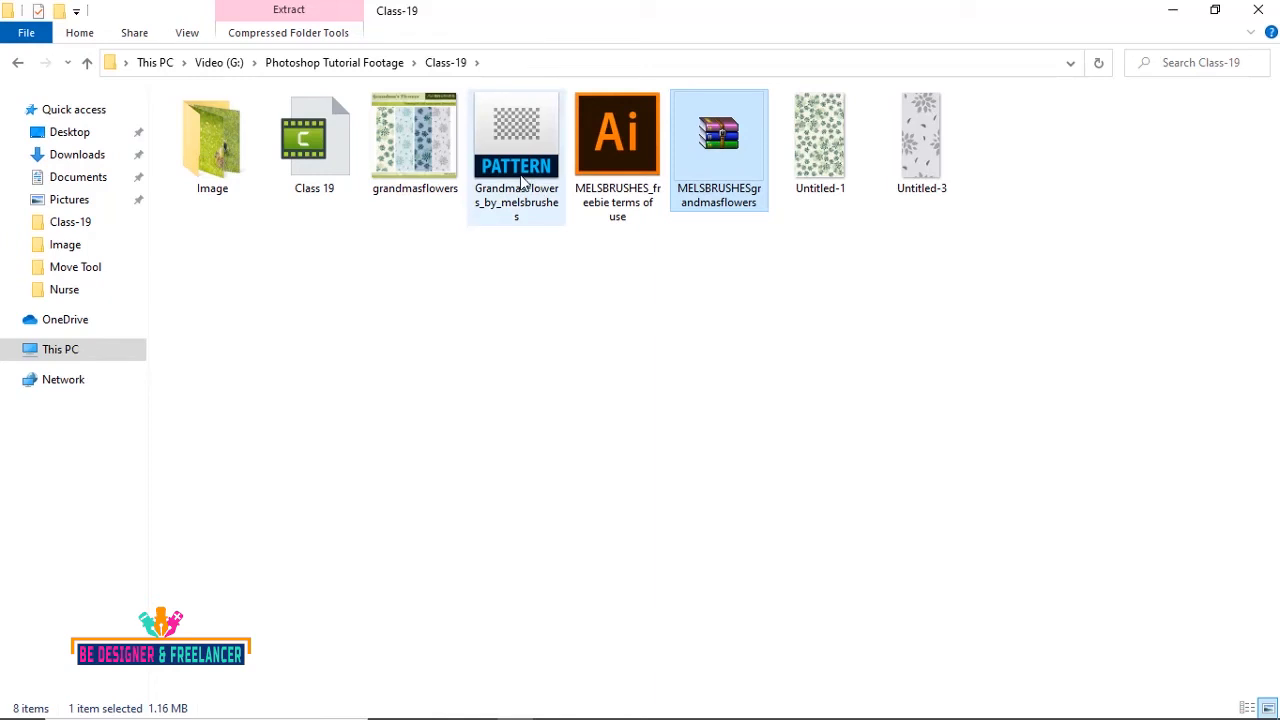
- Display the Class-19 folder as a list and copy the GrandmasFlowers_by_melsbrushes pattern file
right_click(806, 294)
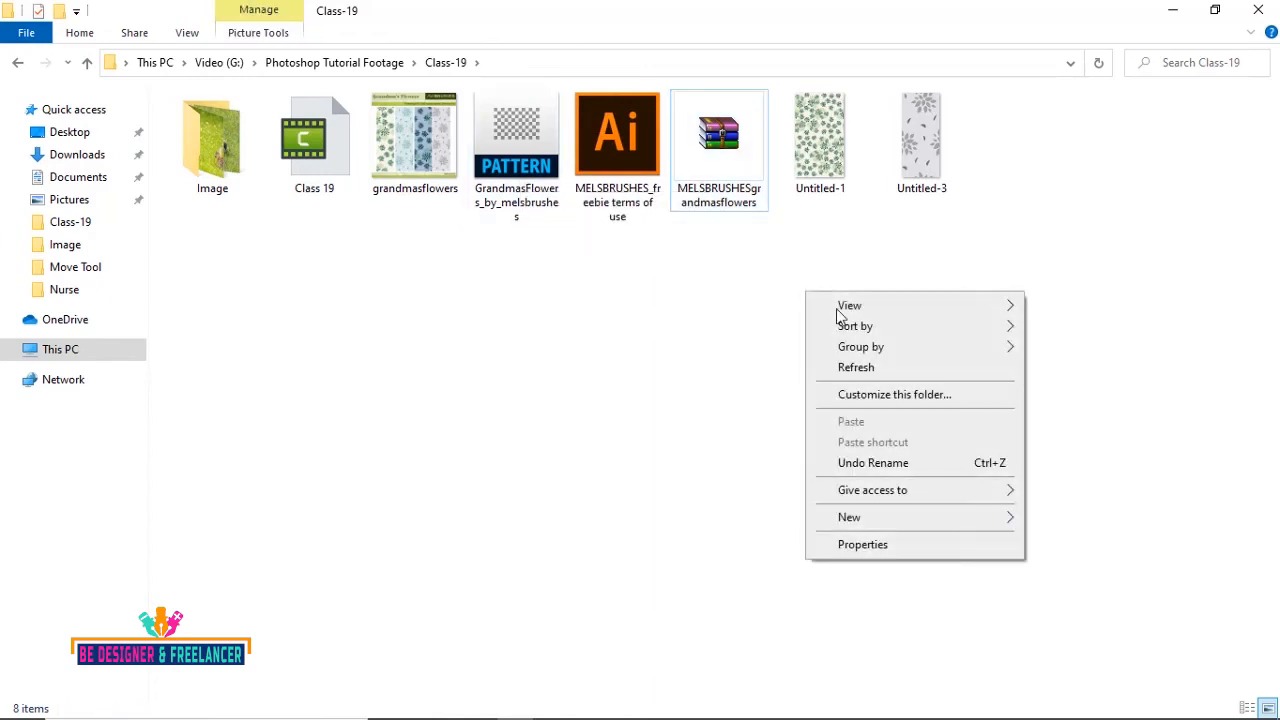
mouse_move(848, 307)
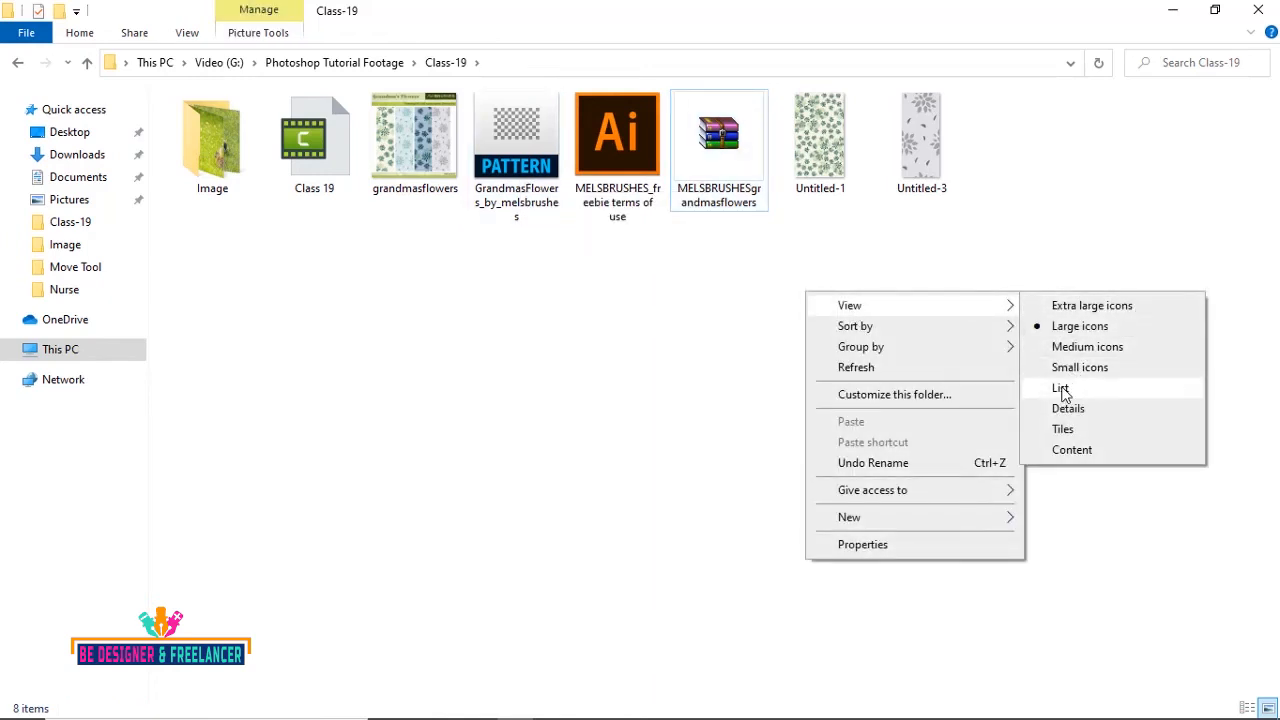
left_click(1062, 390)
left_click(278, 160)
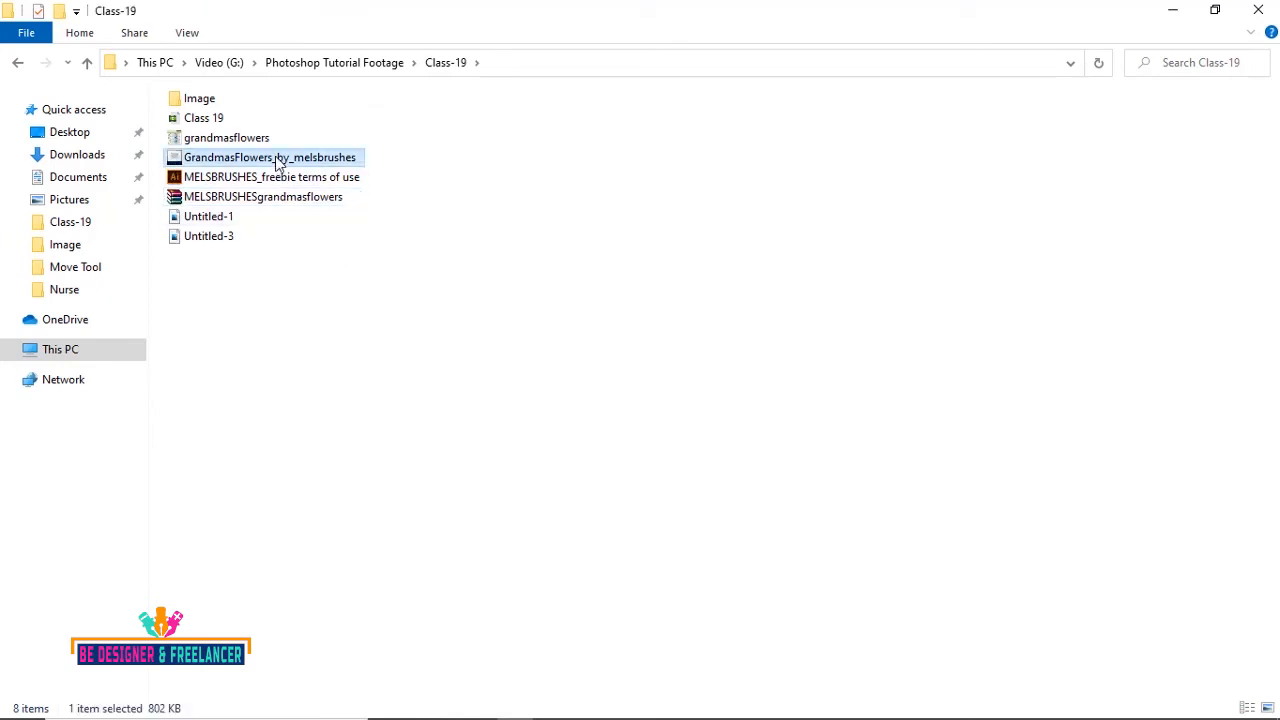
right_click(278, 162)
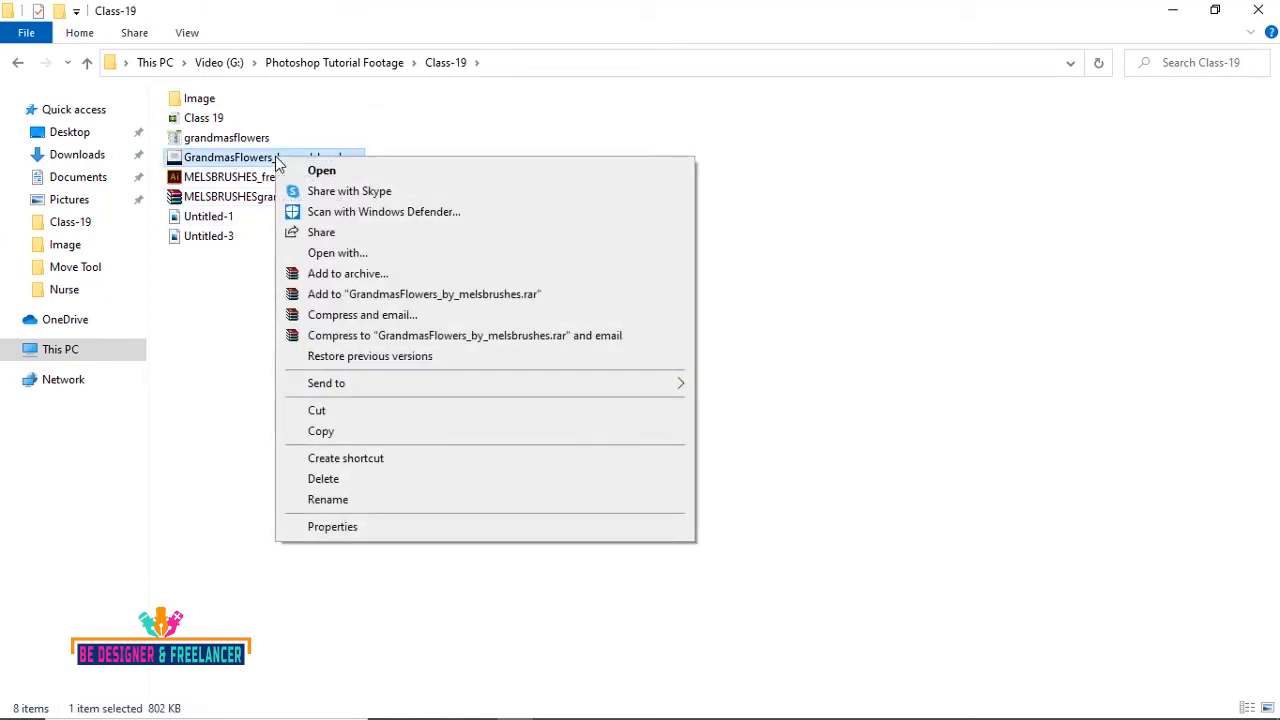
left_click(308, 430)
- Go to Local Disk (C:) > Program Files > Adobe > Adobe Photoshop CC 2015 > Presets > Patterns
left_click(76, 355)
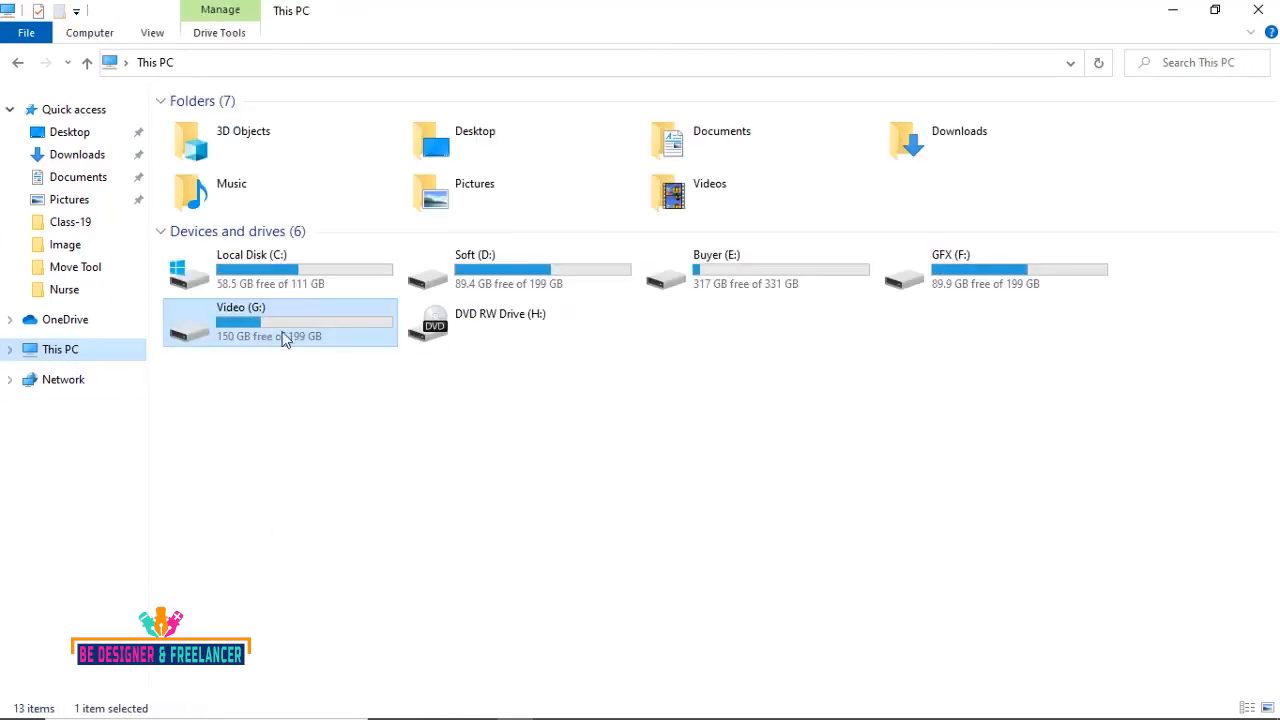
double_click(255, 277)
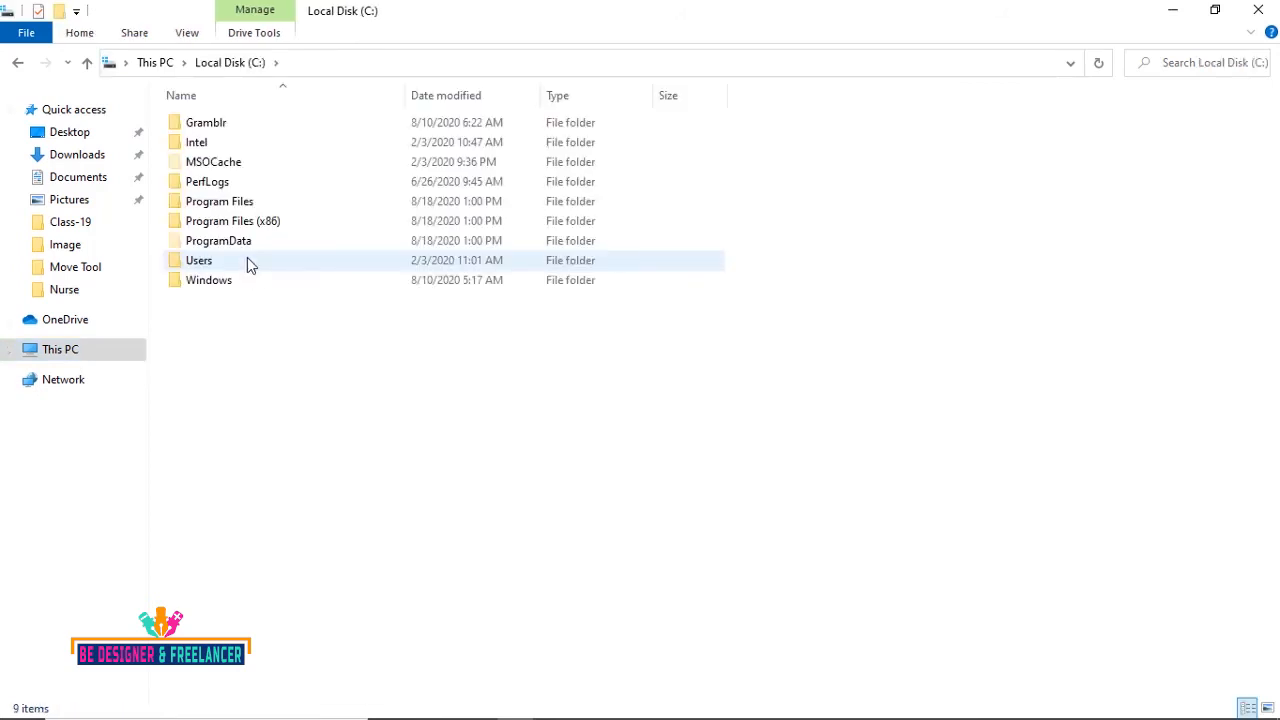
double_click(222, 203)
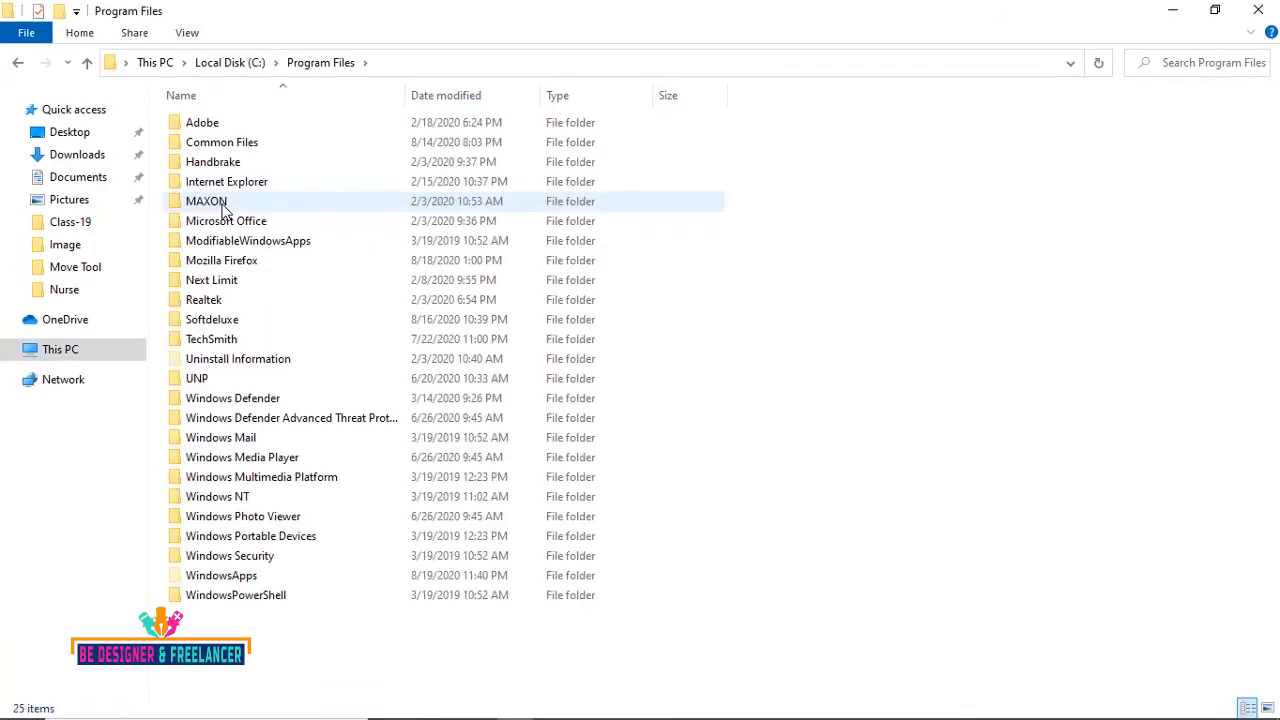
double_click(197, 124)
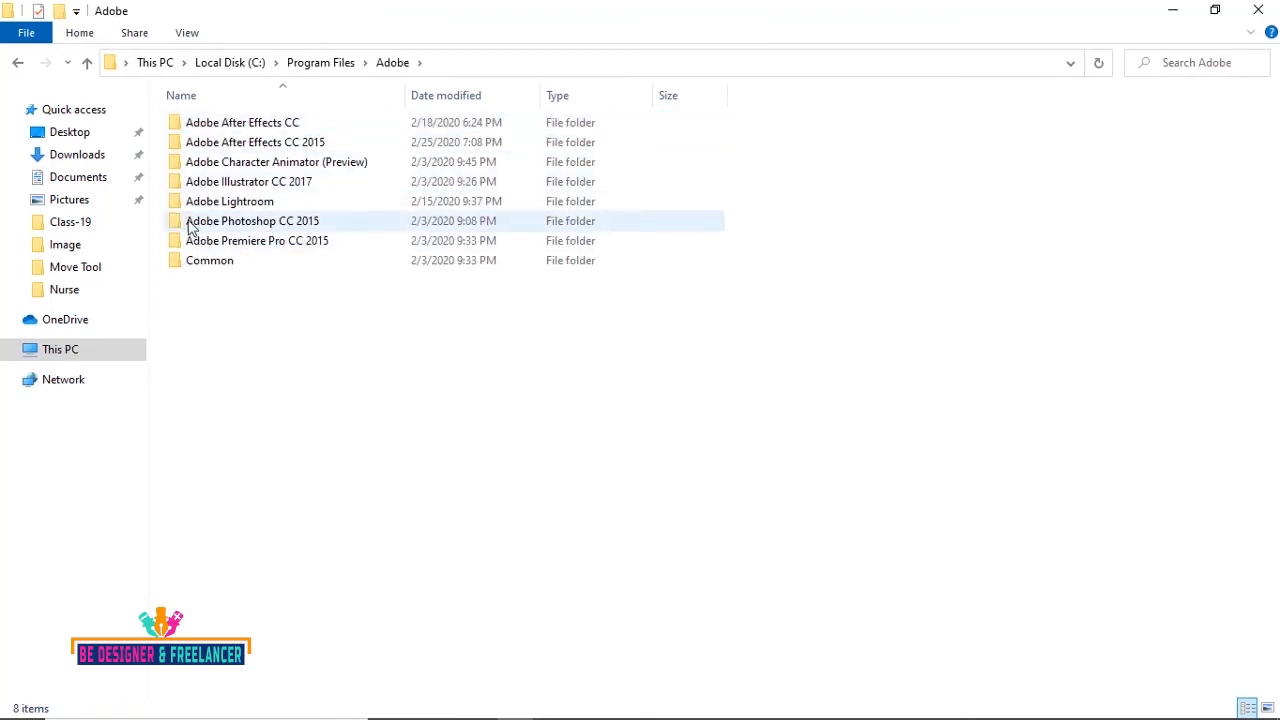
double_click(283, 228)
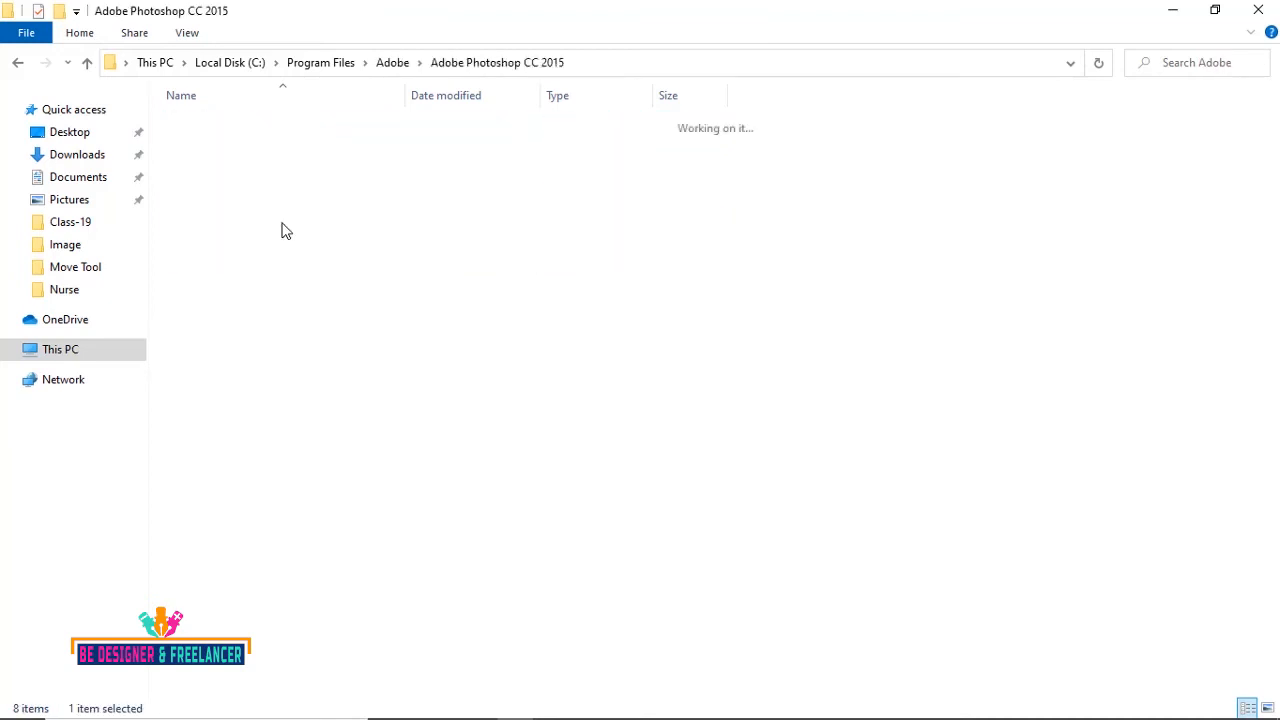
left_click(194, 263)
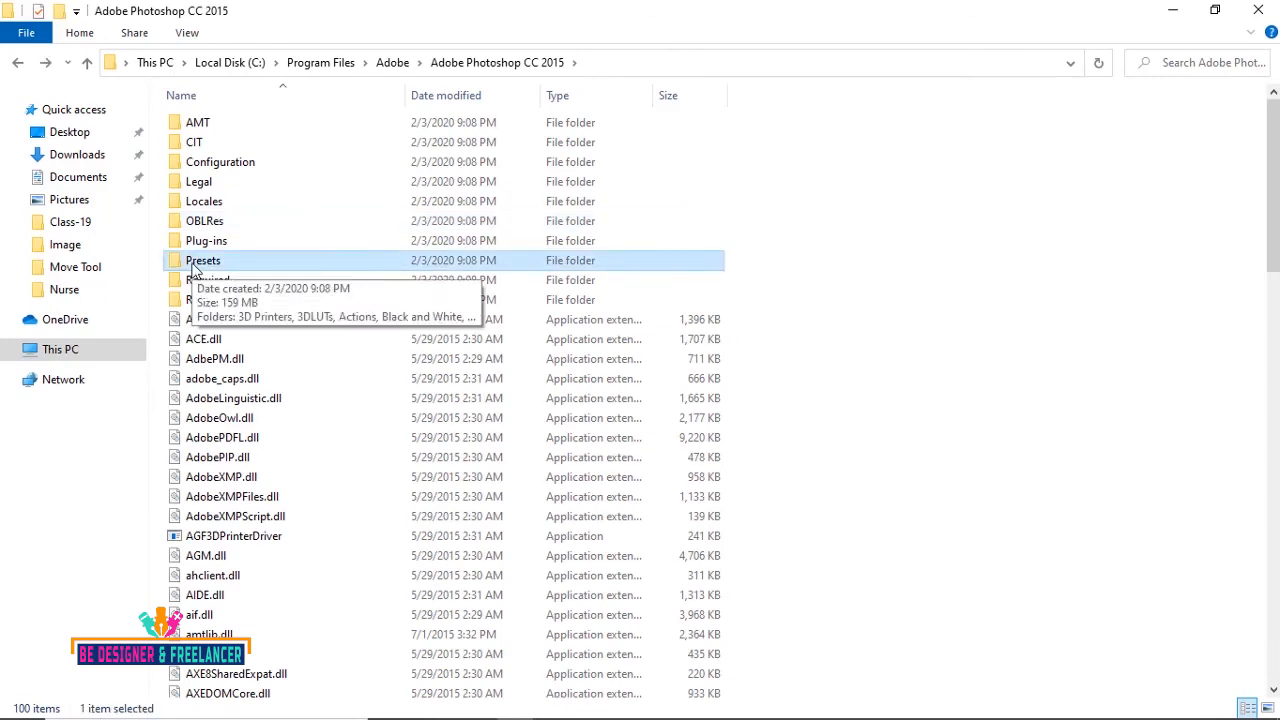
double_click(198, 263)
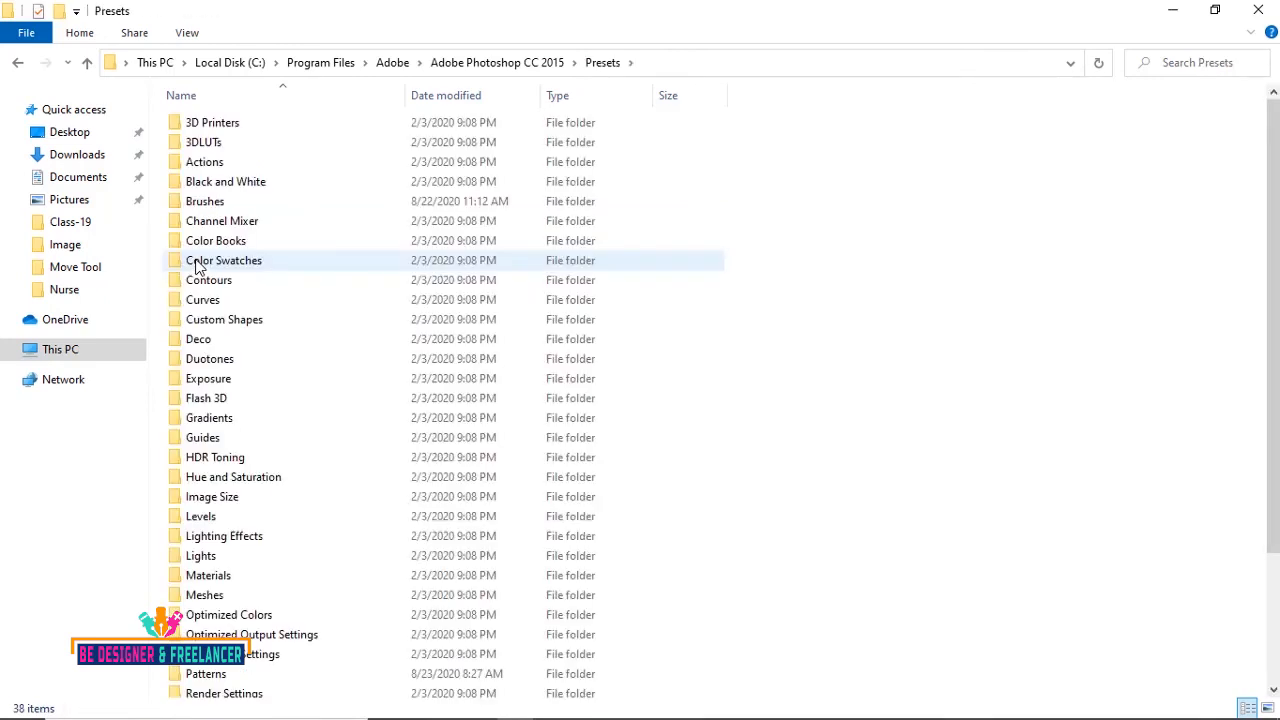
scroll(810, 356, "down", 1)
scroll(810, 356, "down", 2)
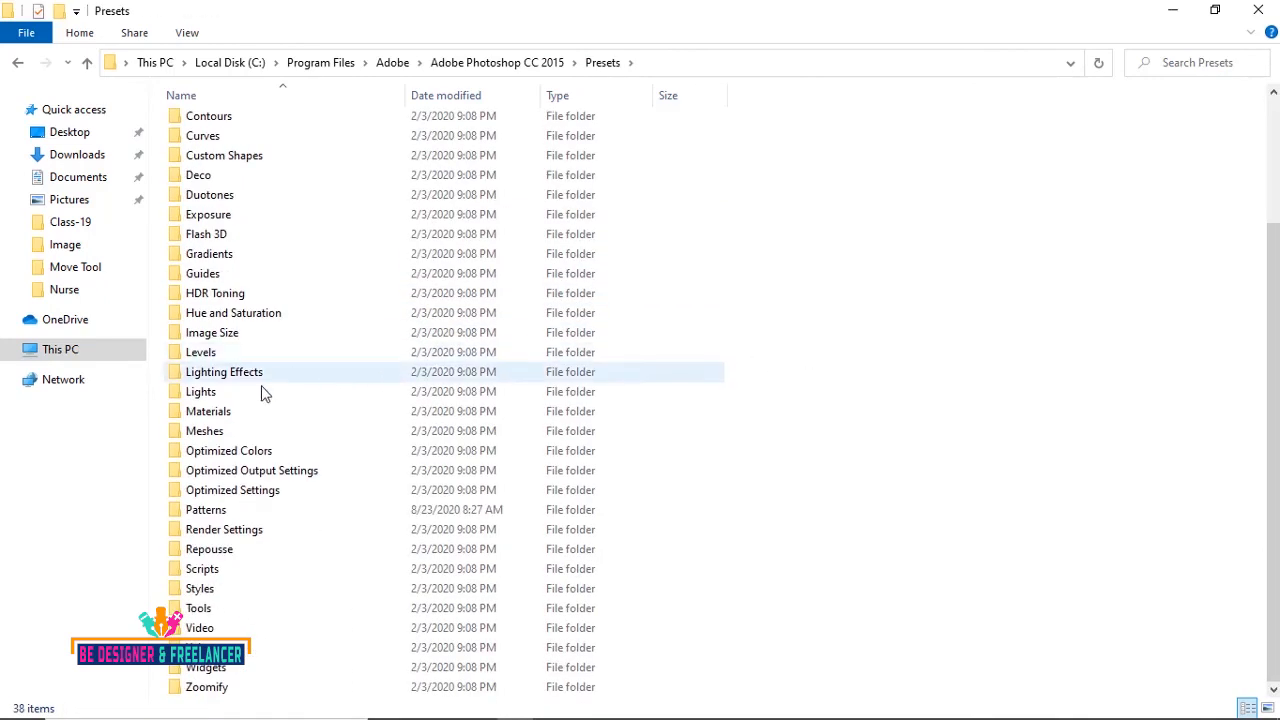
double_click(197, 513)
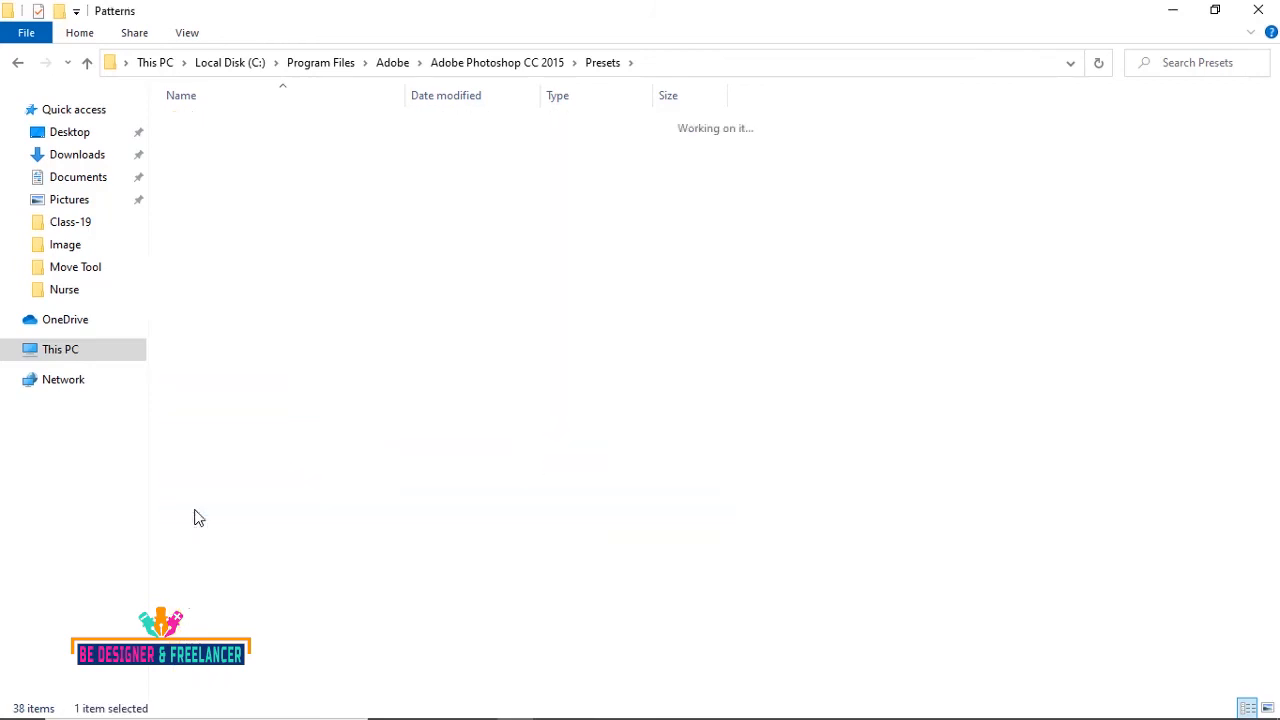
- Paste the copied pattern file into the Patterns presets folder, granting administrator permission
right_click(300, 442)
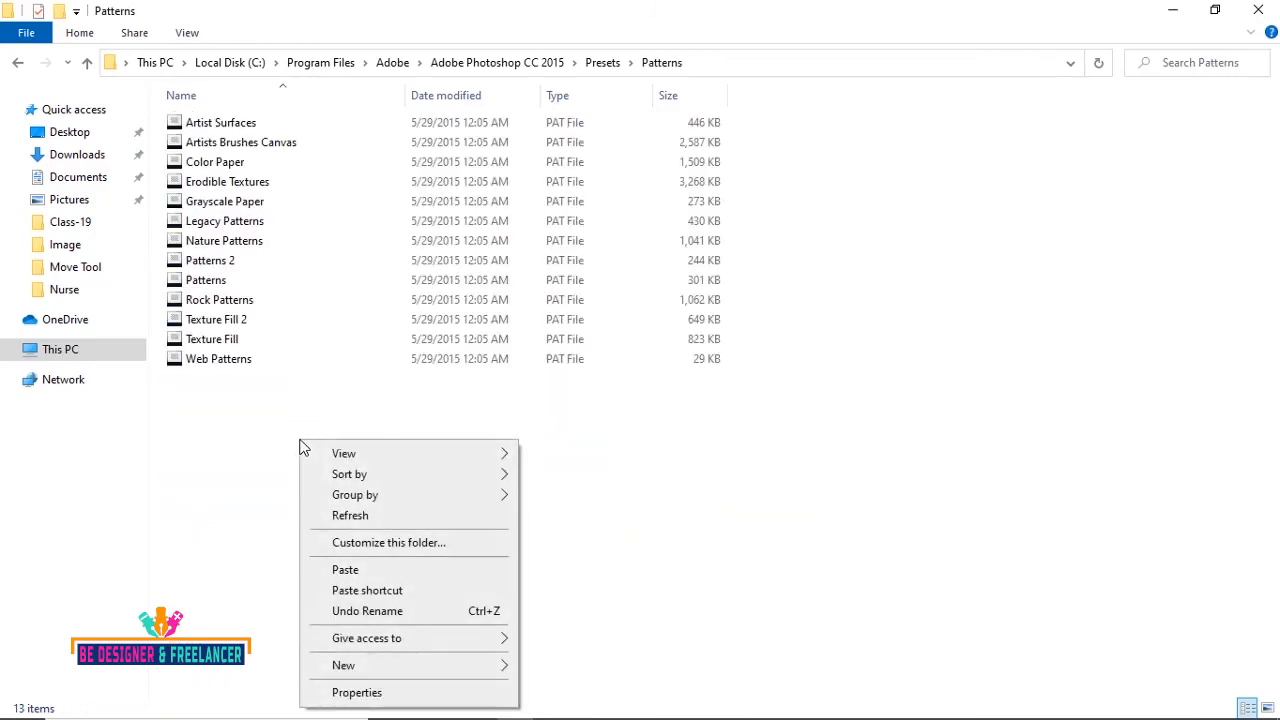
left_click(344, 570)
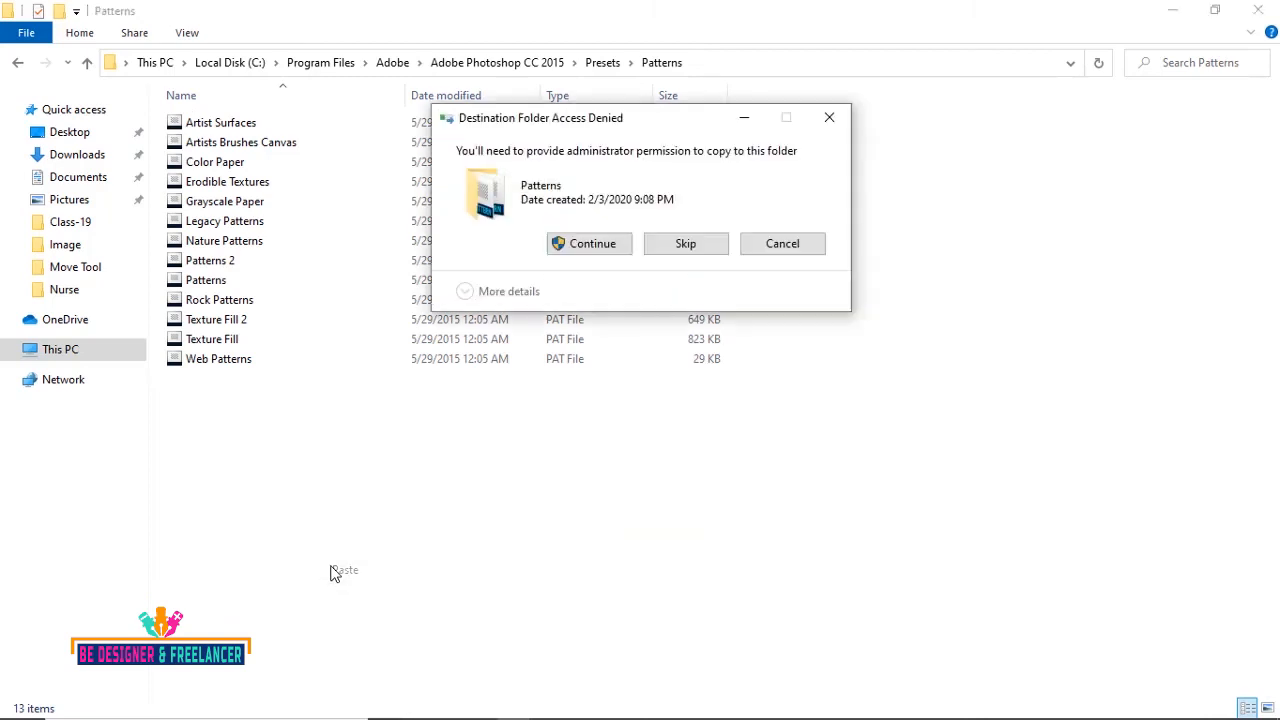
left_click(589, 247)
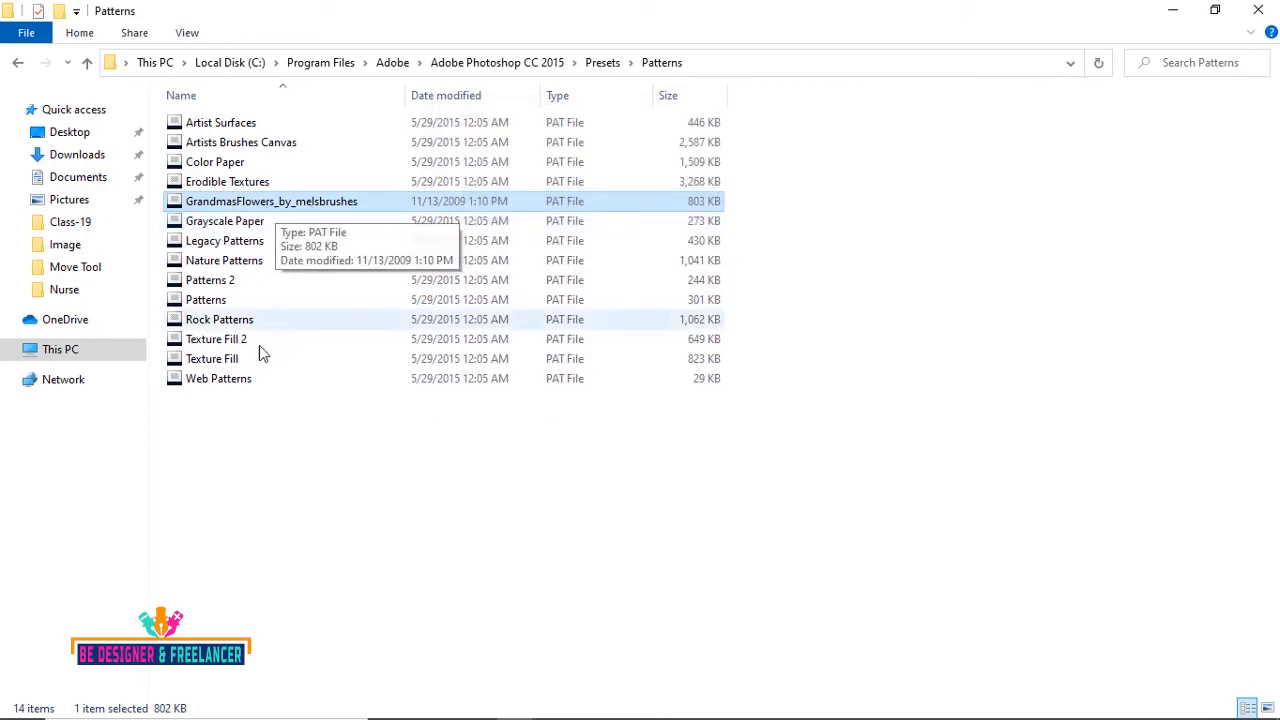
- Return to Photoshop, replace the current patterns with the GrandmasFlowers_by_melsbrushes set, and paint a stroke with its blue floral pattern
left_click(1172, 10)
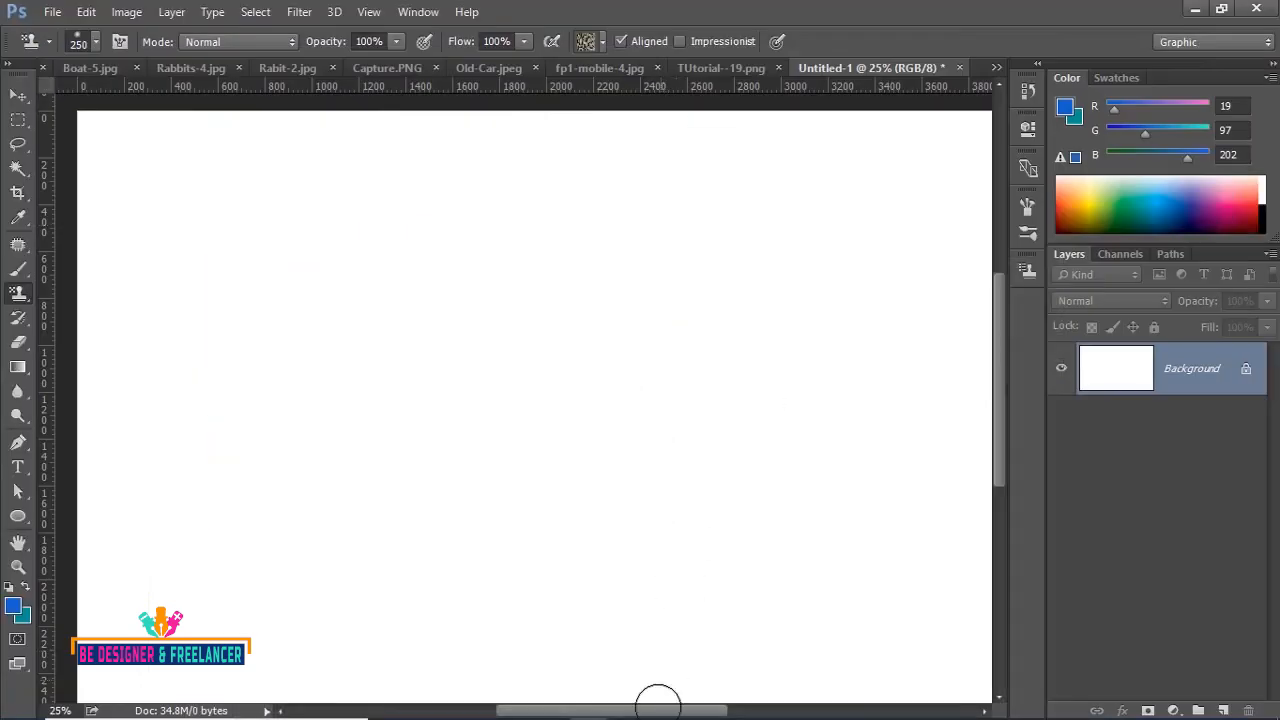
left_click(603, 47)
left_click(691, 80)
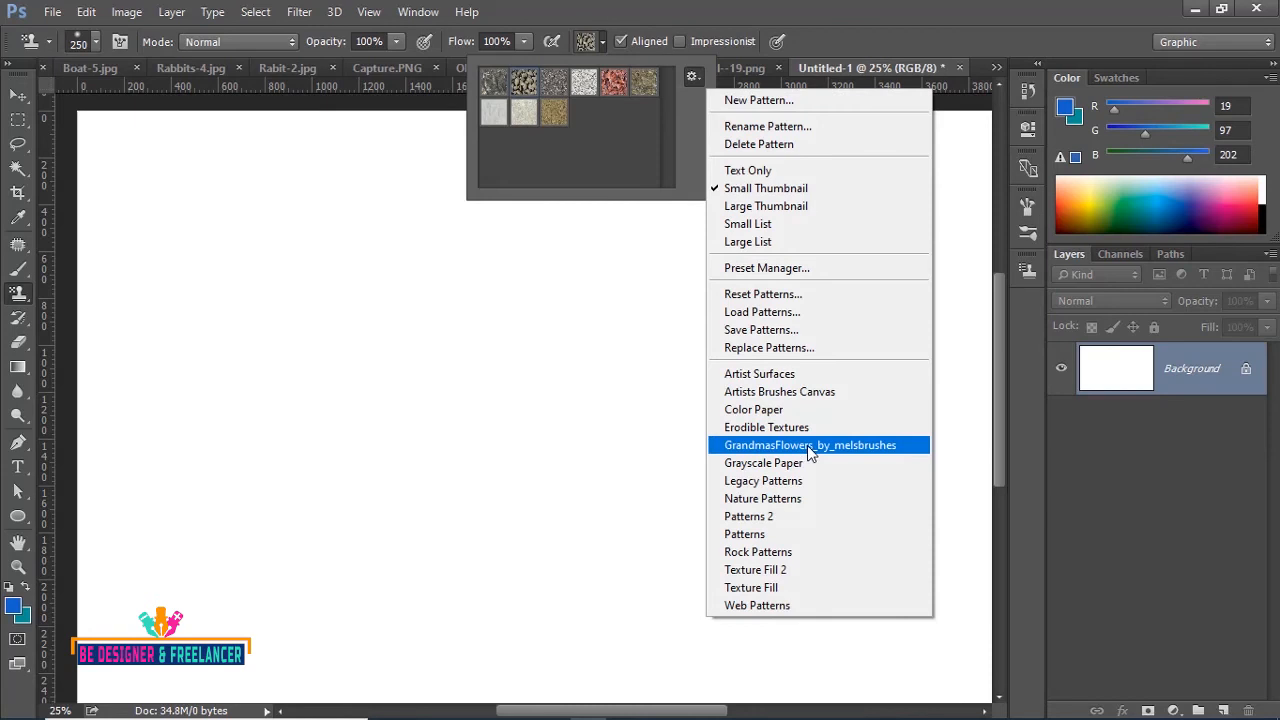
left_click(636, 431)
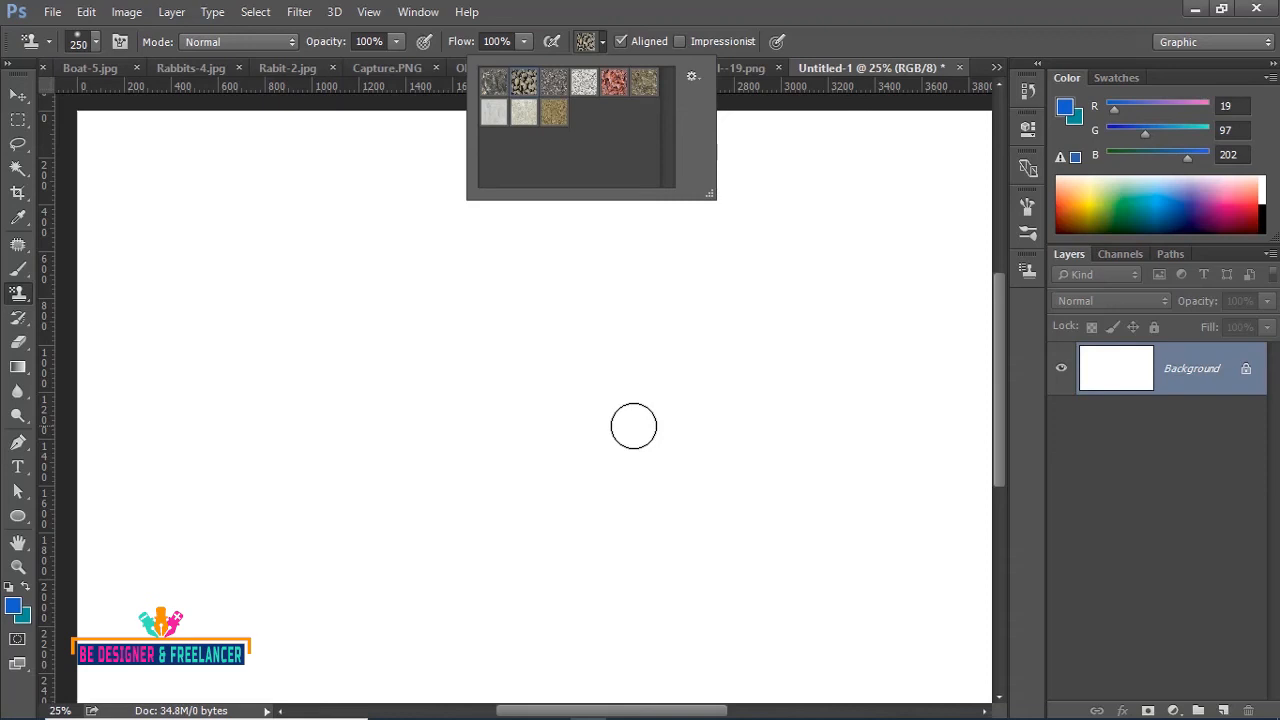
left_click(691, 76)
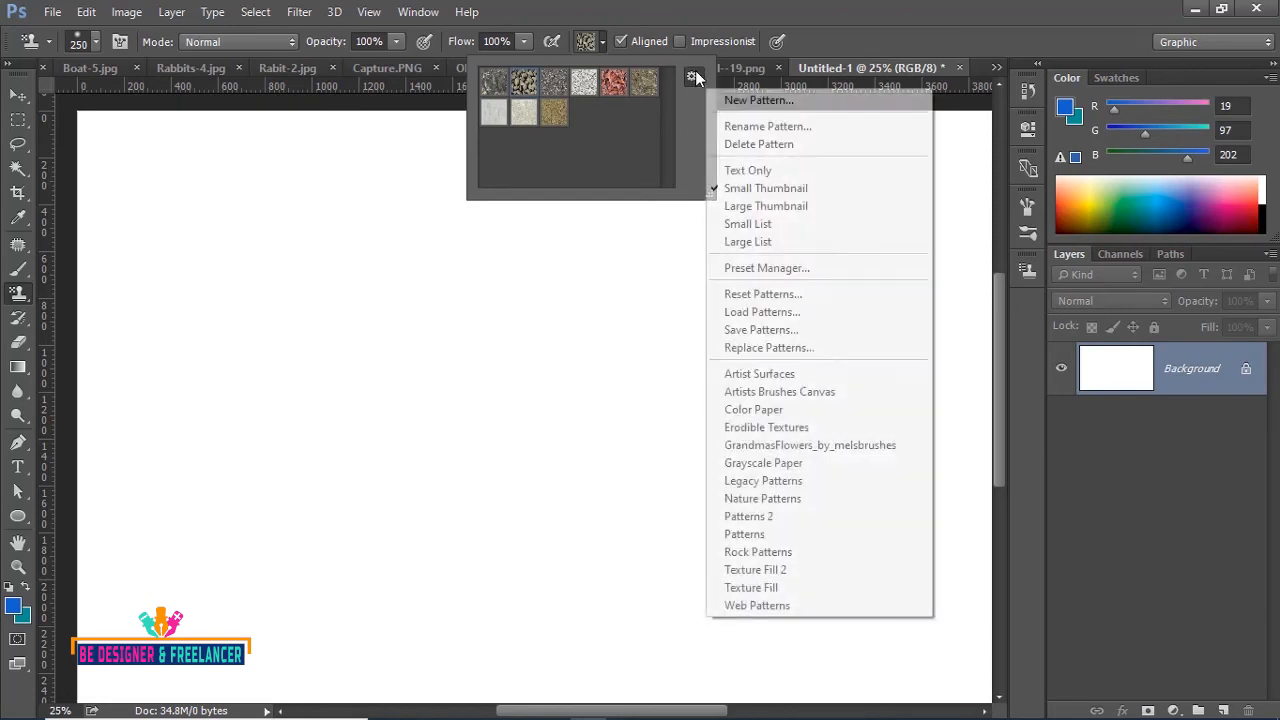
left_click(755, 446)
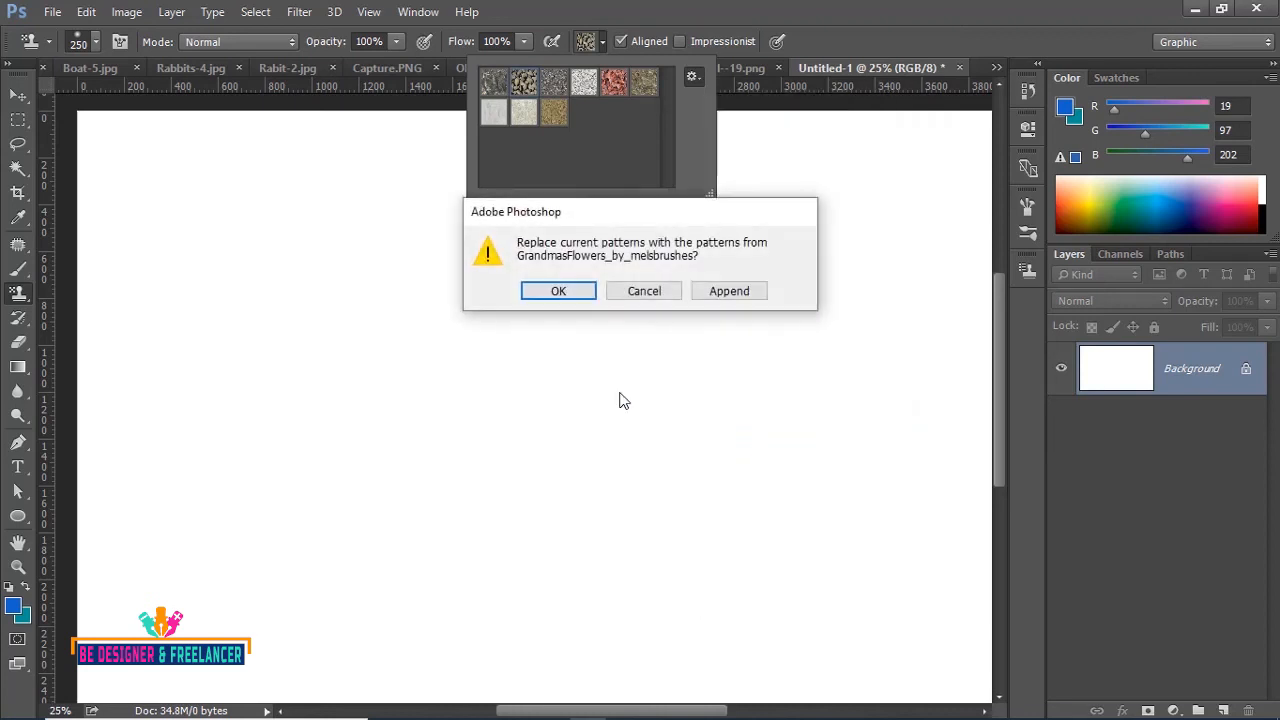
left_click(577, 296)
left_click(523, 82)
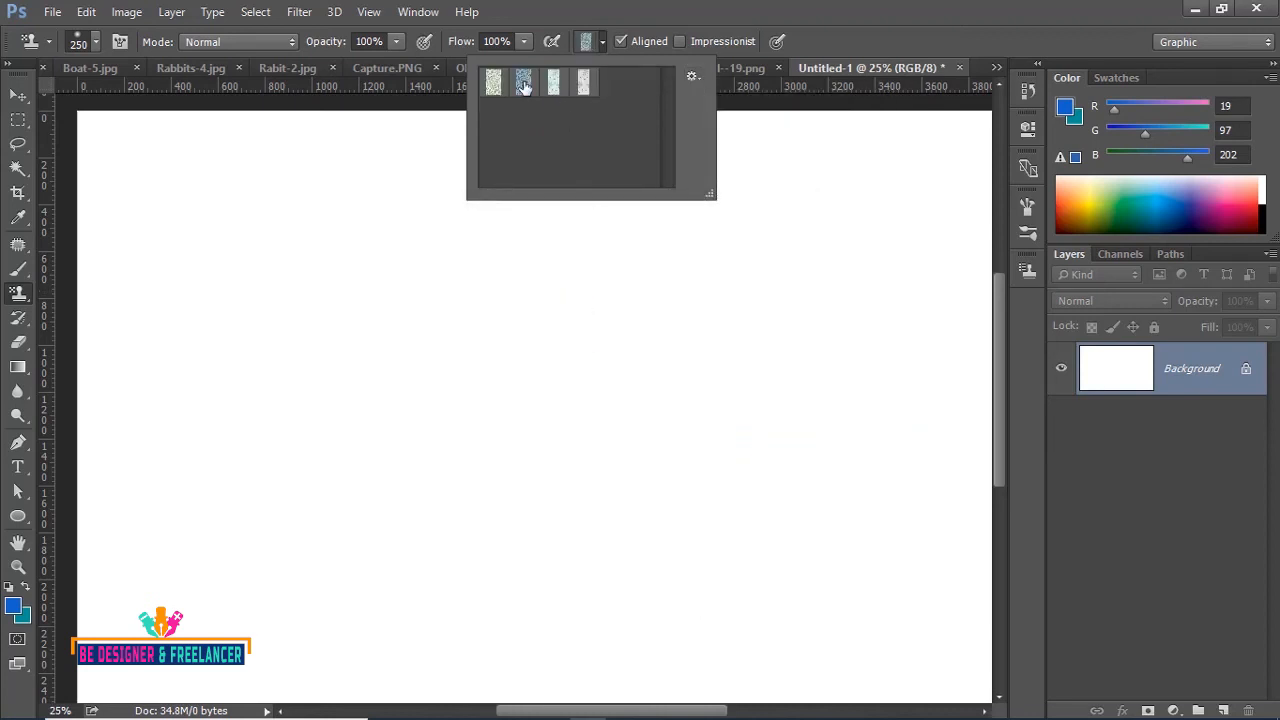
mouse_move(300, 215)
left_mouse_down()
mouse_move(303, 310)
mouse_move(394, 427)
mouse_move(318, 224)
mouse_move(306, 379)
mouse_move(420, 524)
mouse_move(311, 305)
mouse_move(304, 208)
mouse_move(389, 329)
mouse_move(440, 493)
mouse_move(346, 450)
mouse_move(309, 272)
left_mouse_up()
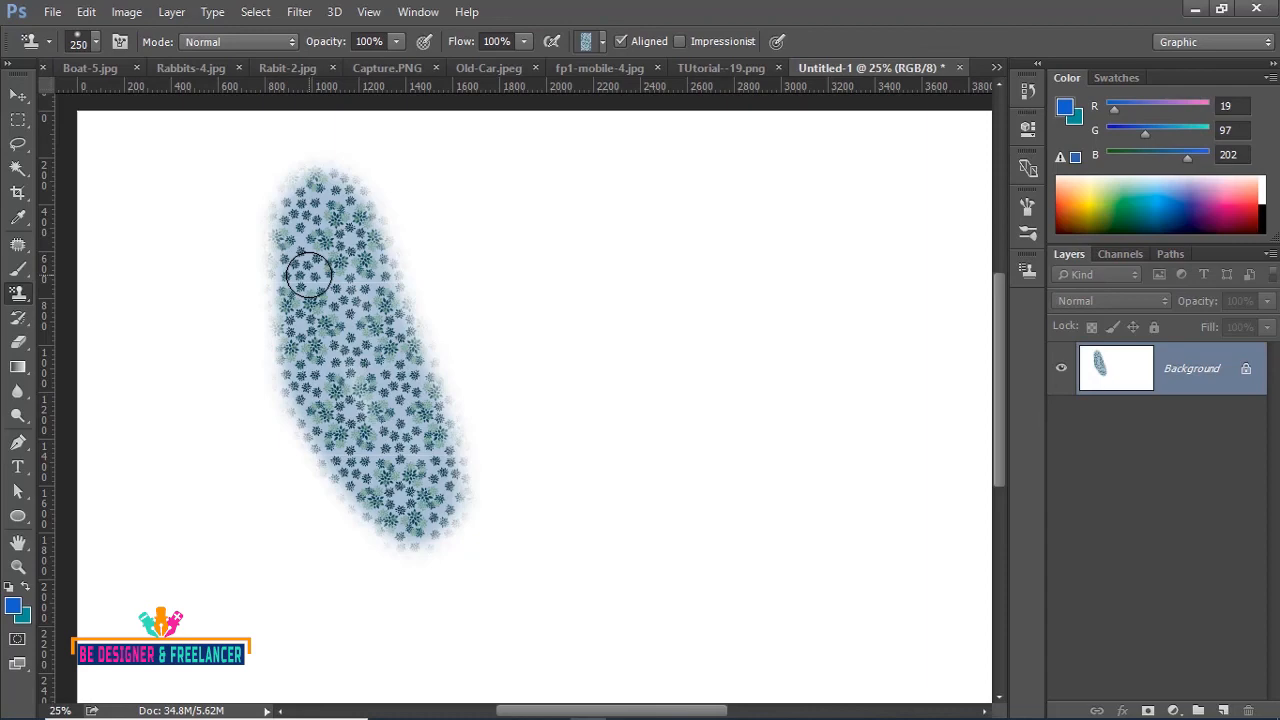
- Open the Rabbits image from the Class-19 Image folder
left_click(55, 14)
left_click(73, 51)
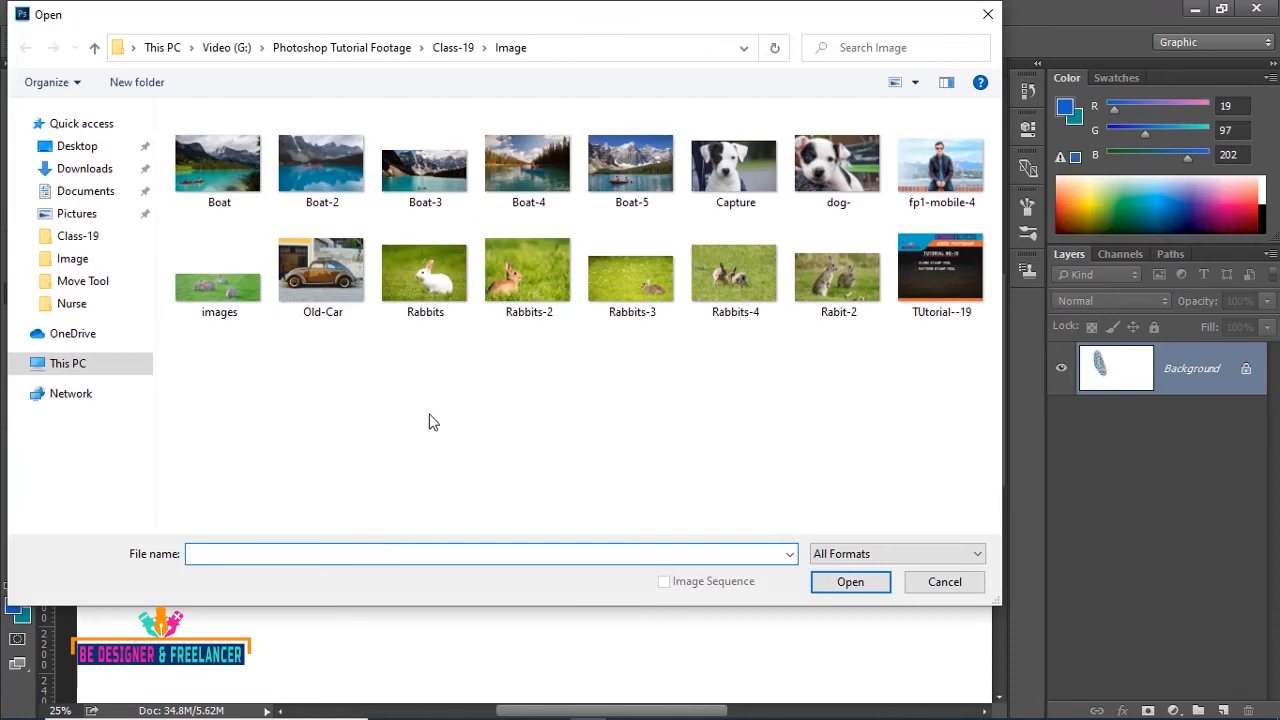
left_click(432, 295)
left_click(849, 582)
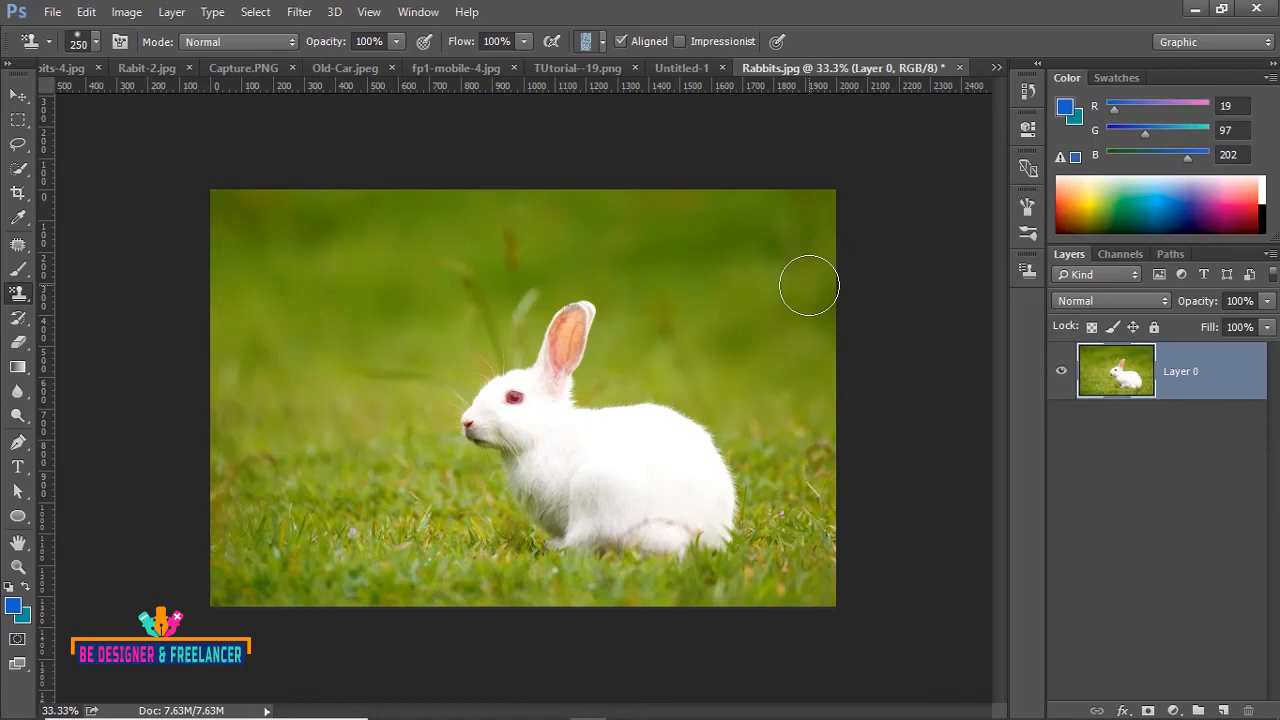
- Draw a rectangular marquee selection of about 1138 by 927 pixels around the white rabbit
left_click(18, 122)
left_click(76, 119)
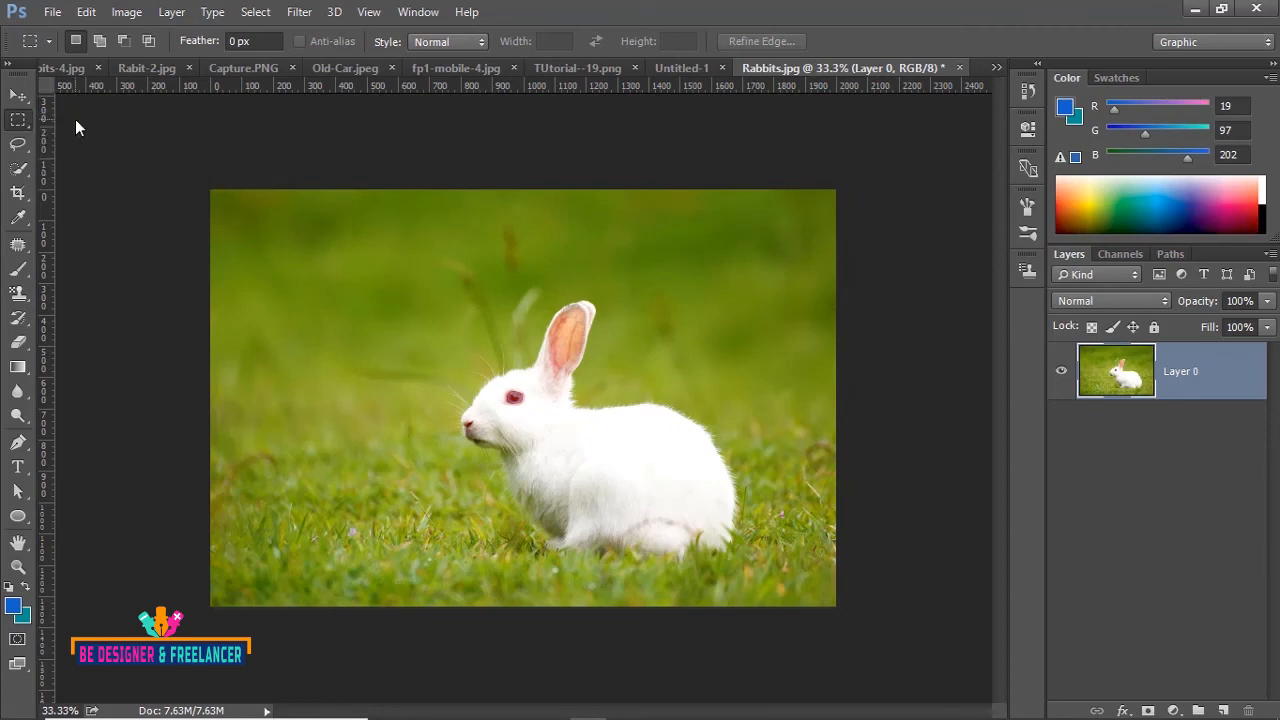
left_click_drag(421, 286, 776, 576)
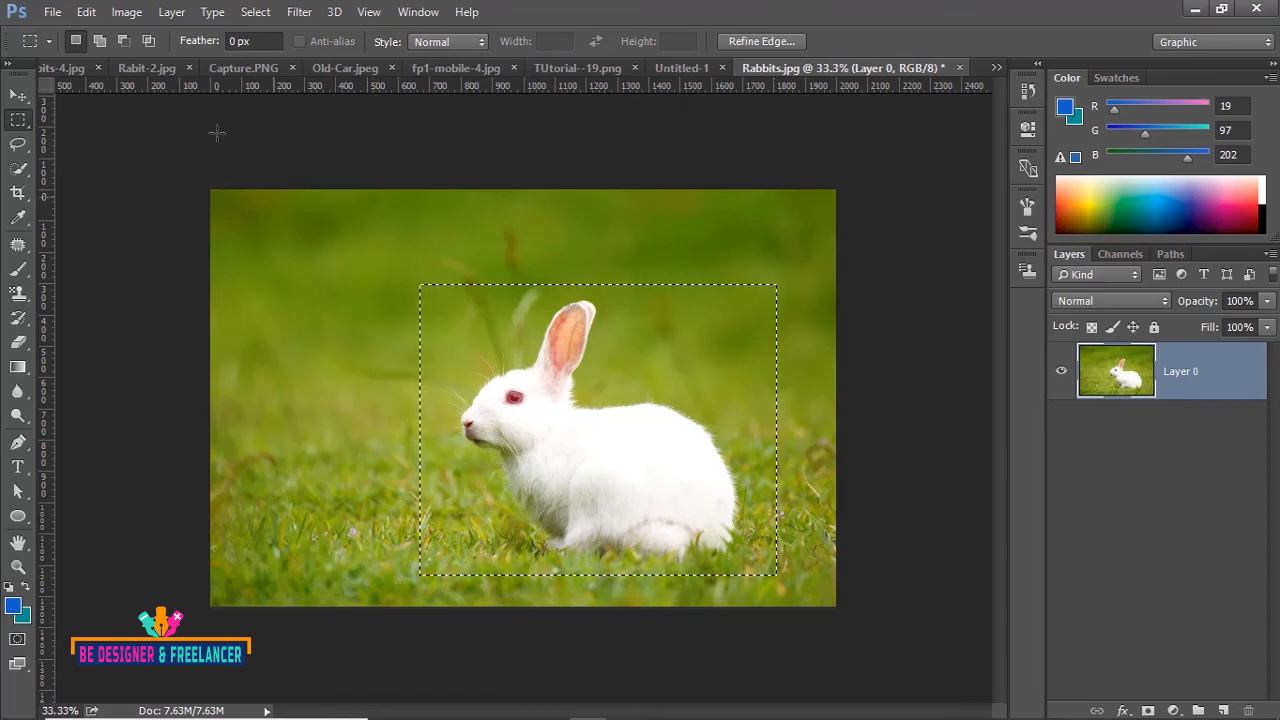
- Define the selected rabbit area as a new pattern named Rabbit
left_click(86, 13)
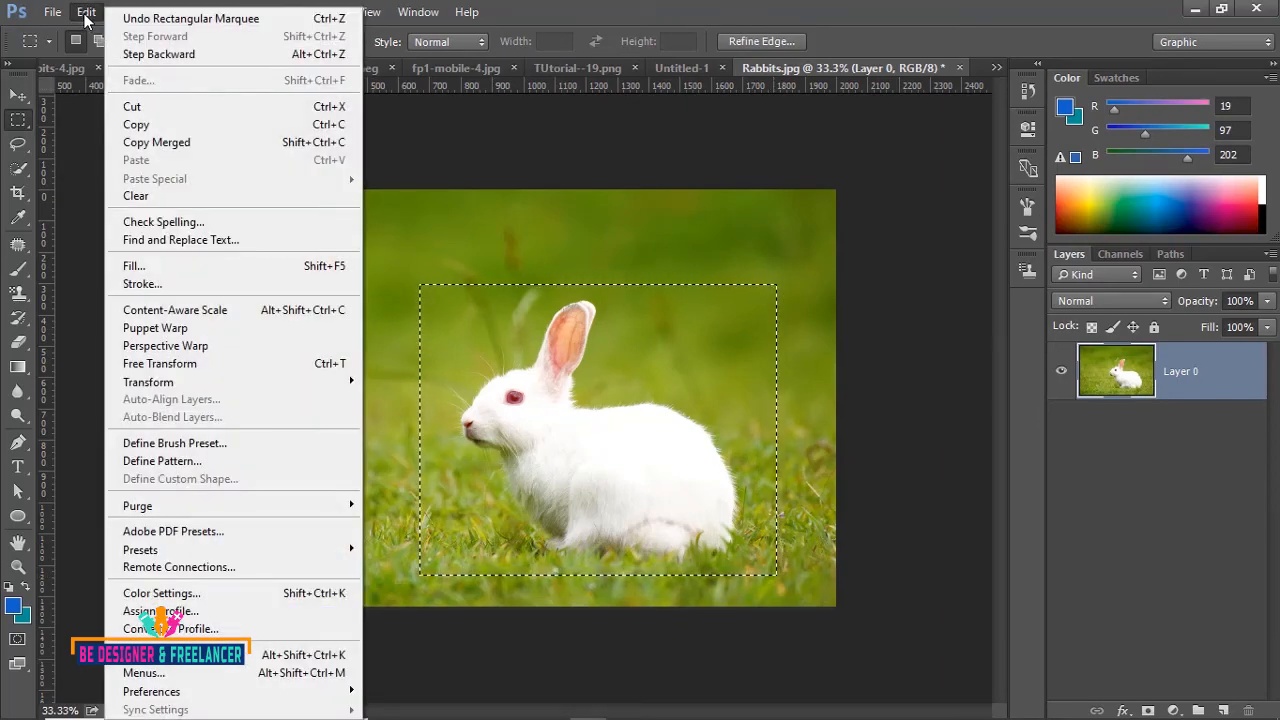
left_click(175, 470)
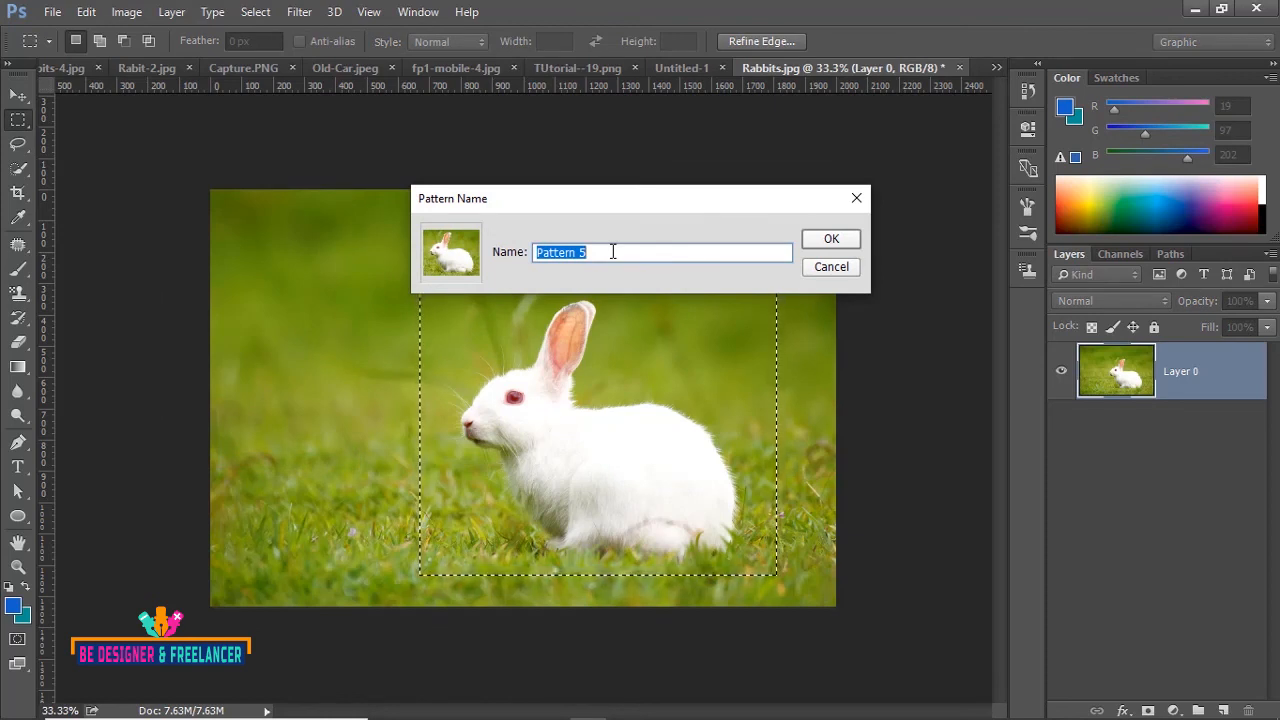
type("Ra")
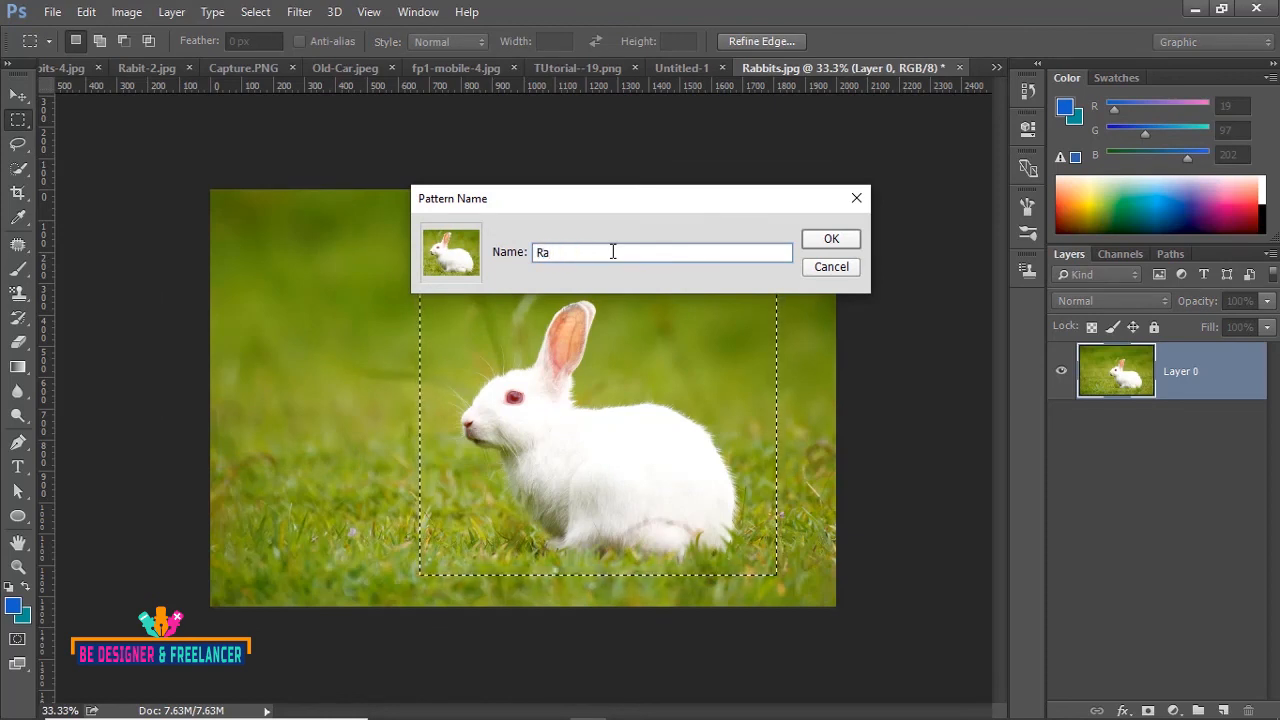
type("bbit")
left_click(831, 239)
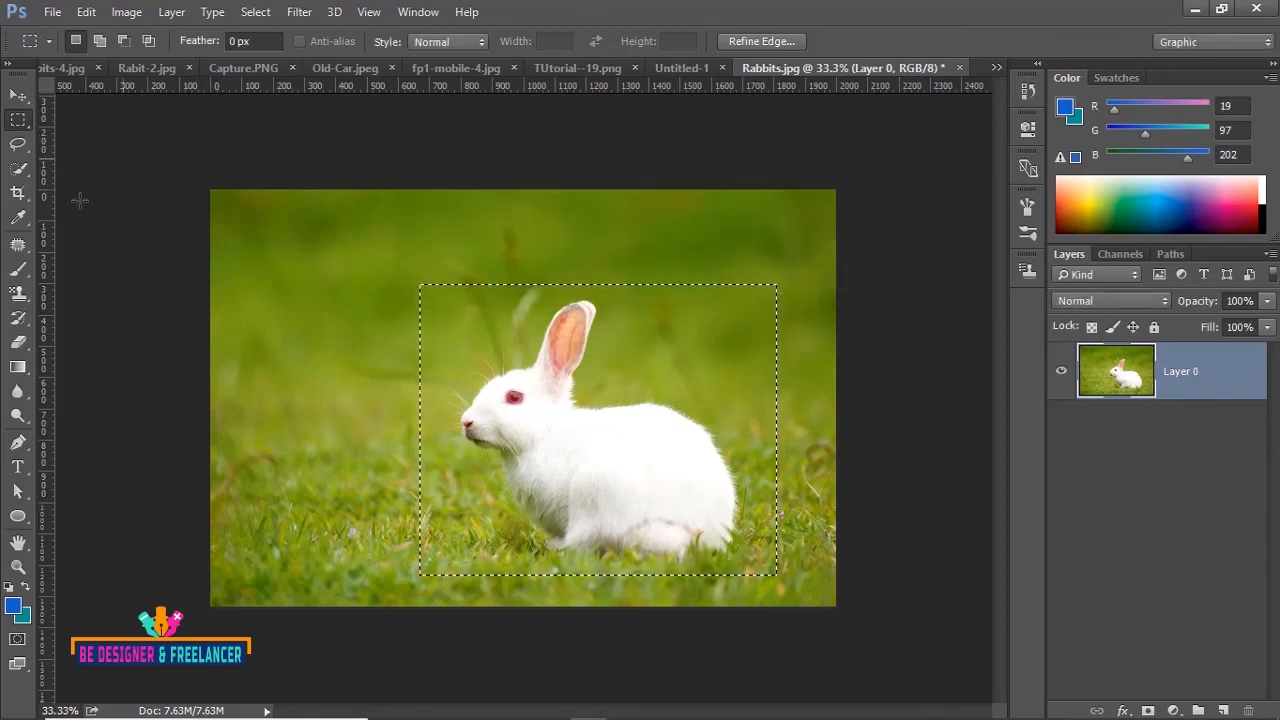
- Activate the Pattern Stamp Tool and choose the Rabbit pattern for it
left_click(17, 295)
right_click(17, 295)
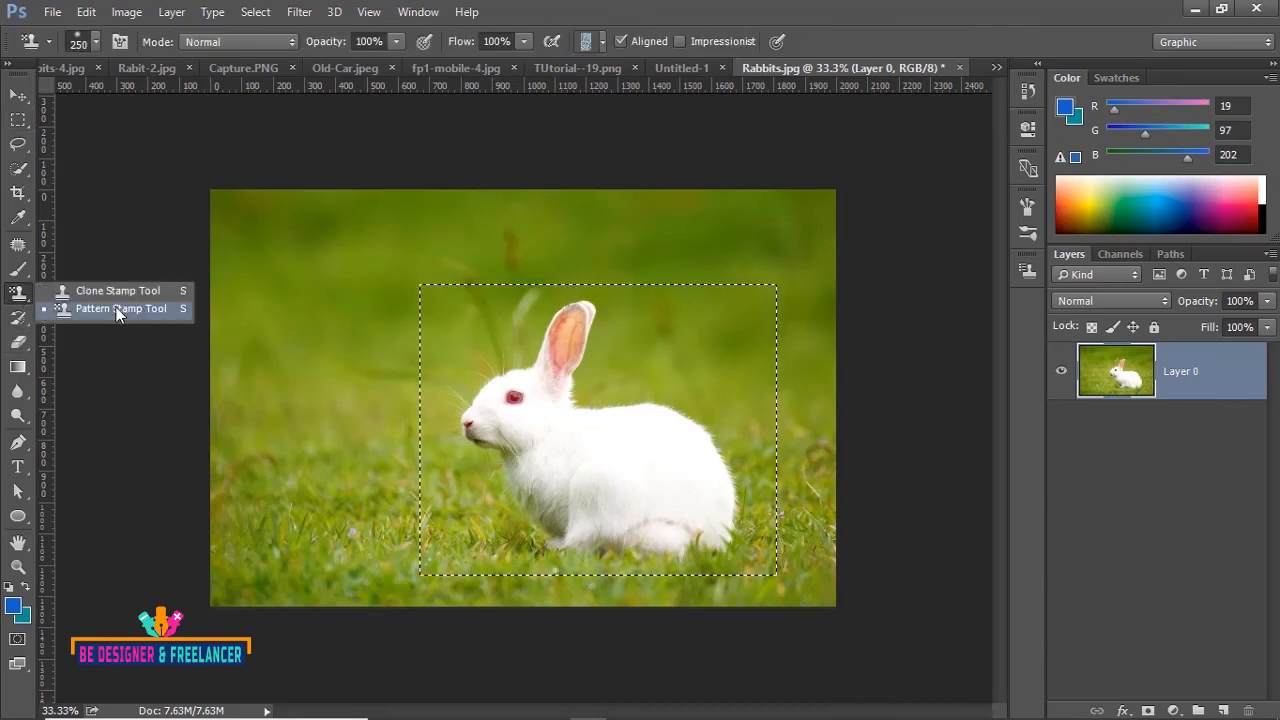
left_click(116, 307)
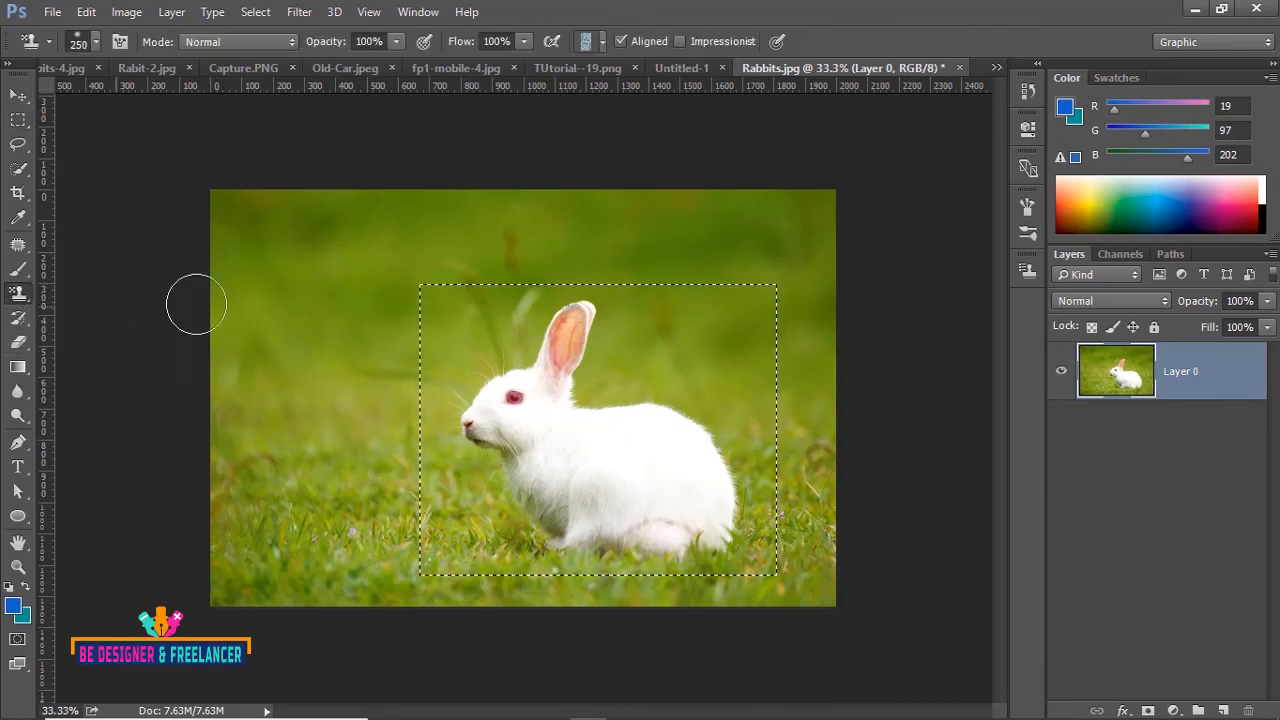
left_click(602, 42)
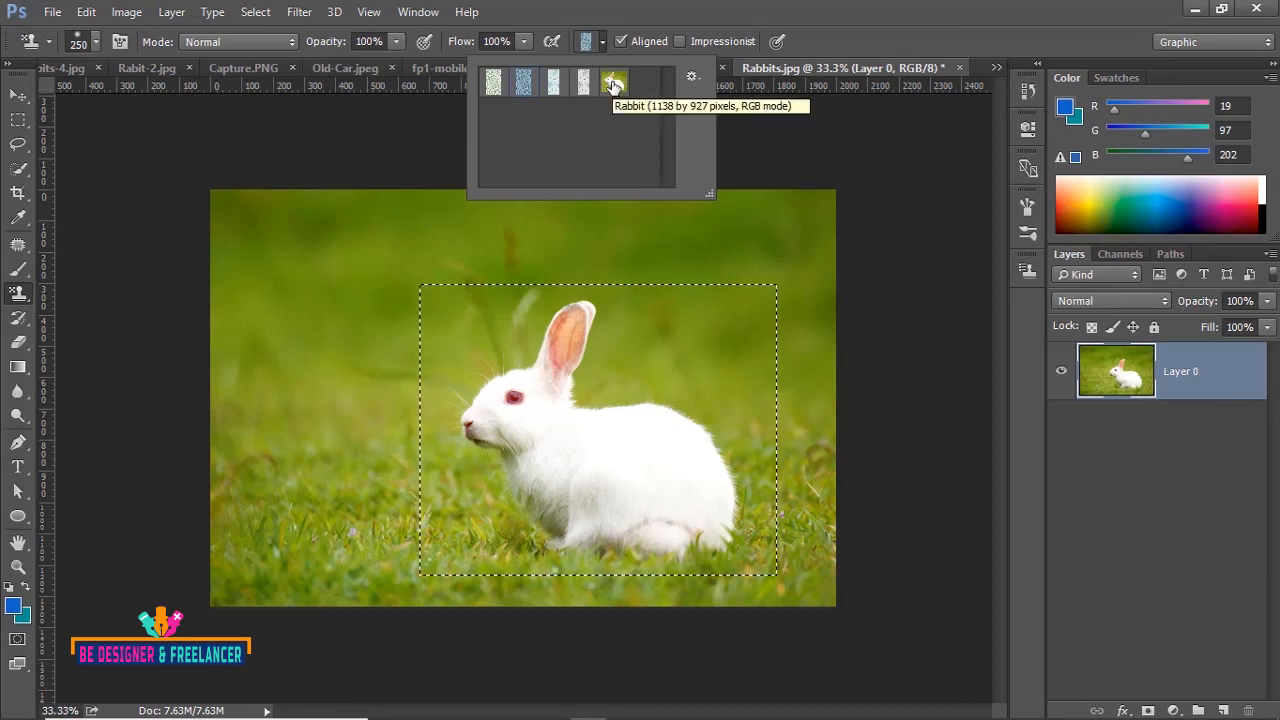
left_click(614, 85)
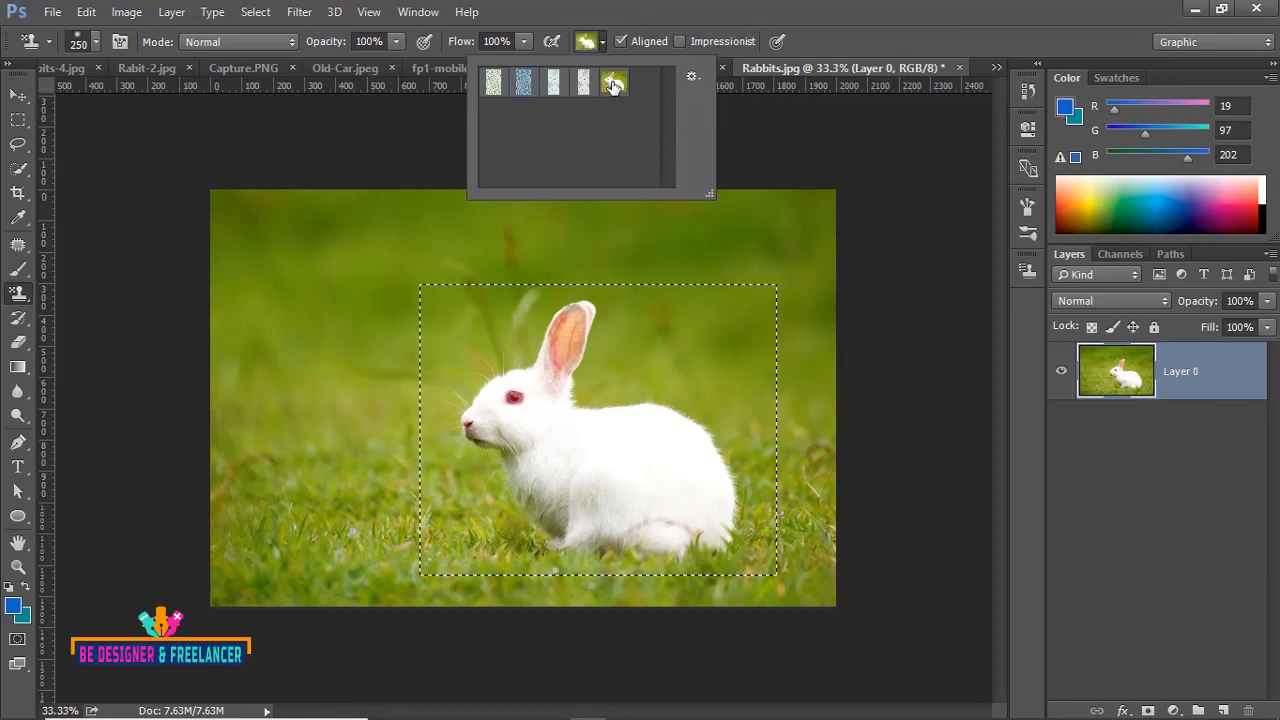
- Switch to the Untitled-1 document and paint with the Rabbit pattern beside the blue floral stroke
left_click(889, 142)
left_click(998, 68)
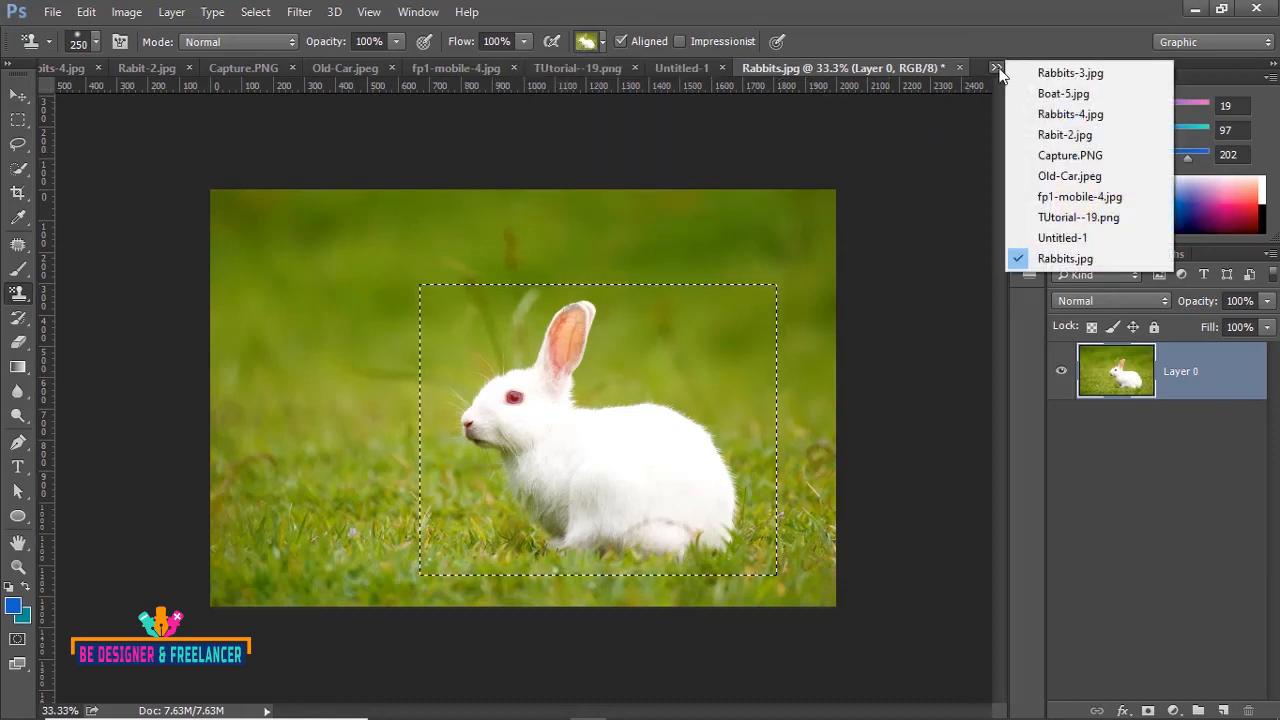
left_click(1055, 238)
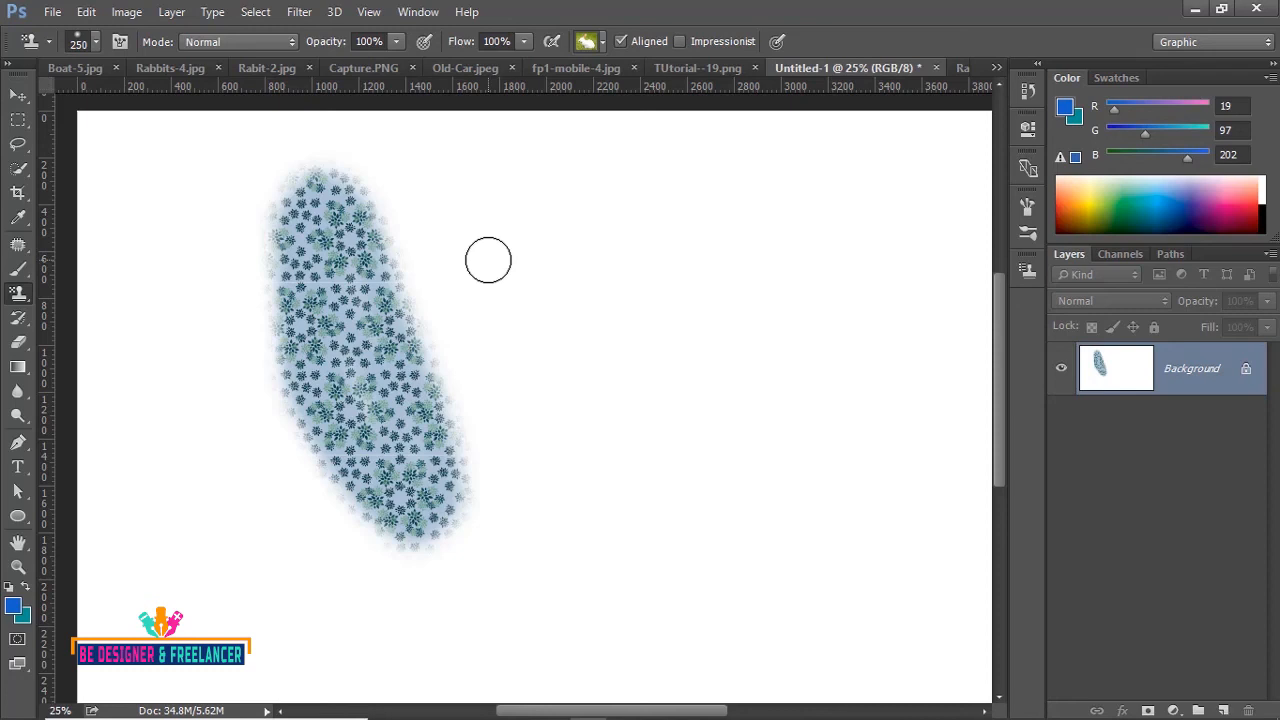
mouse_move(482, 196)
left_mouse_down()
mouse_move(686, 209)
mouse_move(637, 226)
mouse_move(528, 227)
mouse_move(492, 205)
mouse_move(522, 285)
mouse_move(501, 204)
mouse_move(663, 368)
mouse_move(547, 200)
mouse_move(486, 198)
mouse_move(580, 291)
left_mouse_up()
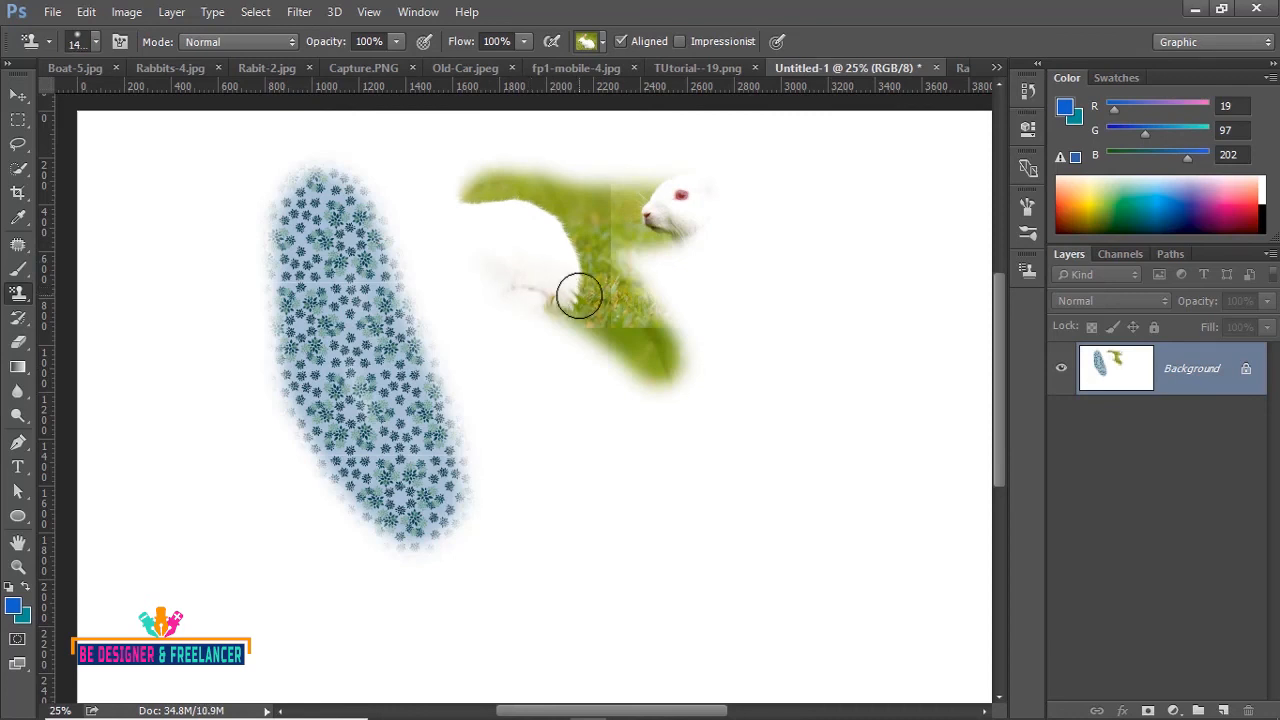
- Enlarge the Pattern Stamp brush considerably and undo the rabbit and floral strokes on the canvas
key("]")
key("]")
key("]")
key("]")
key("]")
key("]")
key("]")
key("]")
key("]")
key("]")
key("ctrl+z")
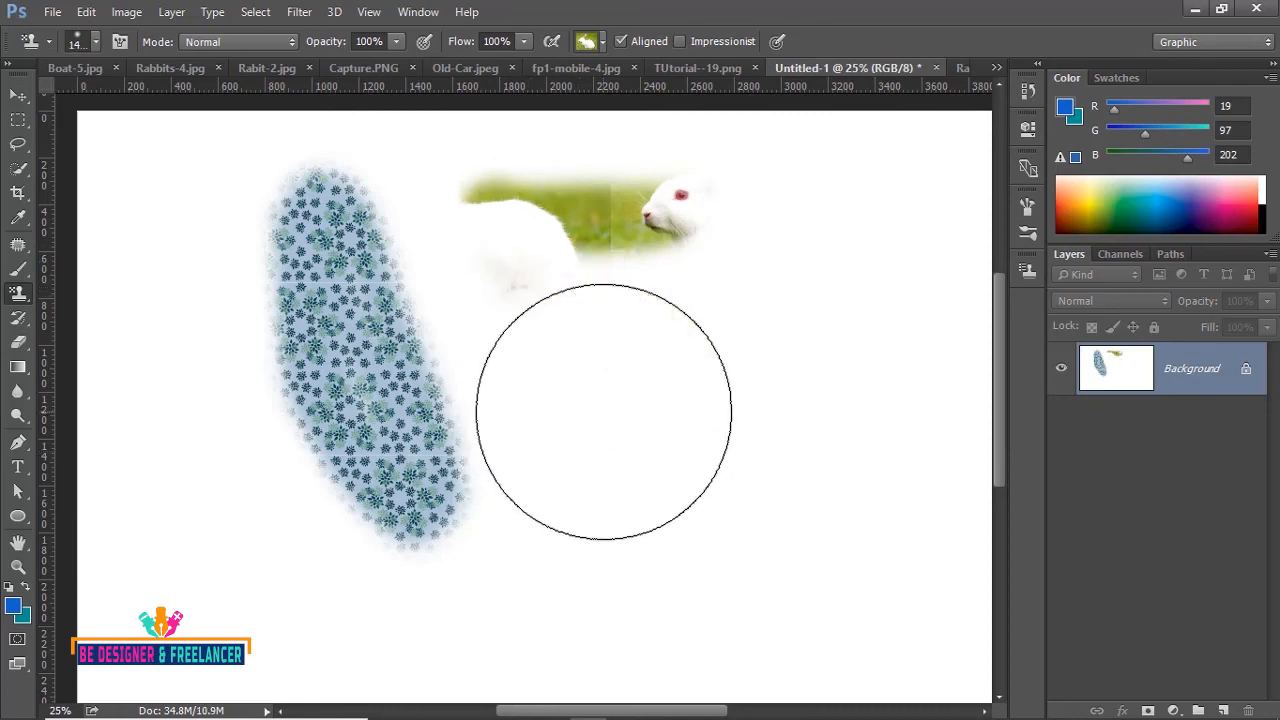
key("ctrl+alt+z")
key("ctrl+alt+z")
key("ctrl+alt+z")
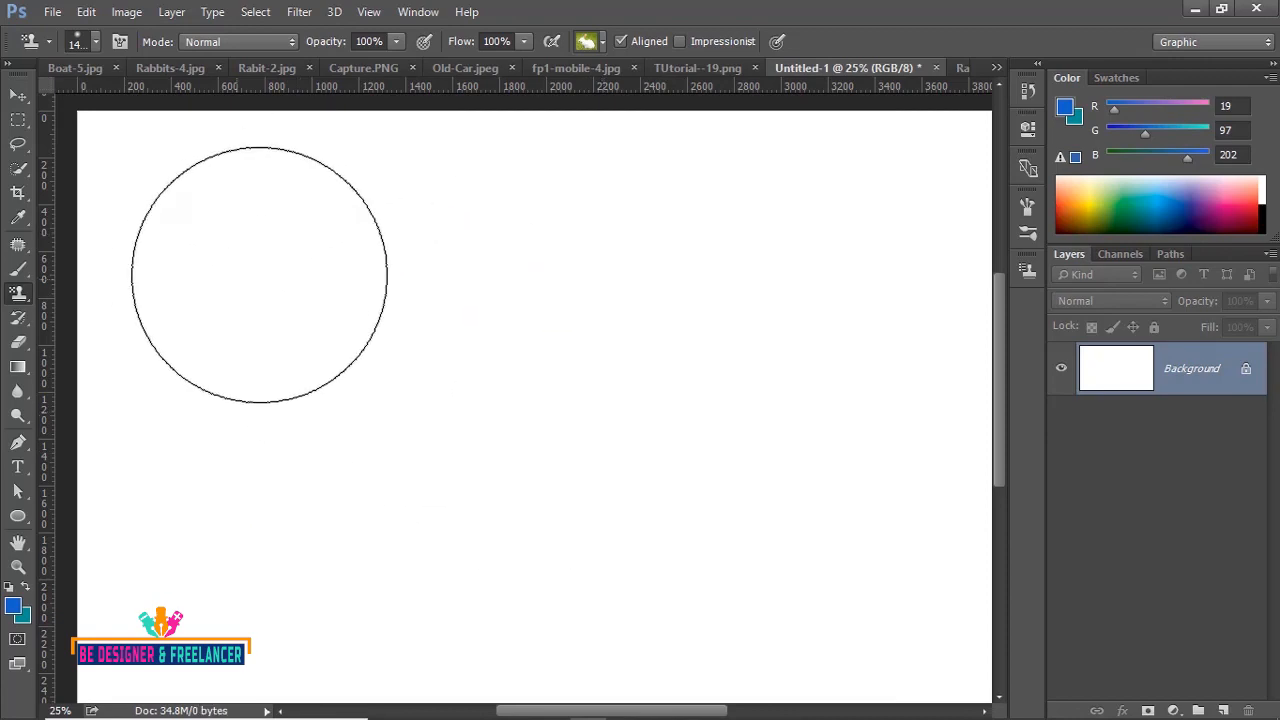
- Paint the Rabbit pattern over most of the canvas with the enlarged brush and clear the canvas
mouse_move(259, 274)
left_mouse_down()
mouse_move(637, 273)
mouse_move(251, 400)
mouse_move(623, 457)
mouse_move(809, 214)
mouse_move(250, 215)
mouse_move(286, 557)
mouse_move(880, 457)
mouse_move(543, 471)
mouse_move(461, 582)
left_mouse_up()
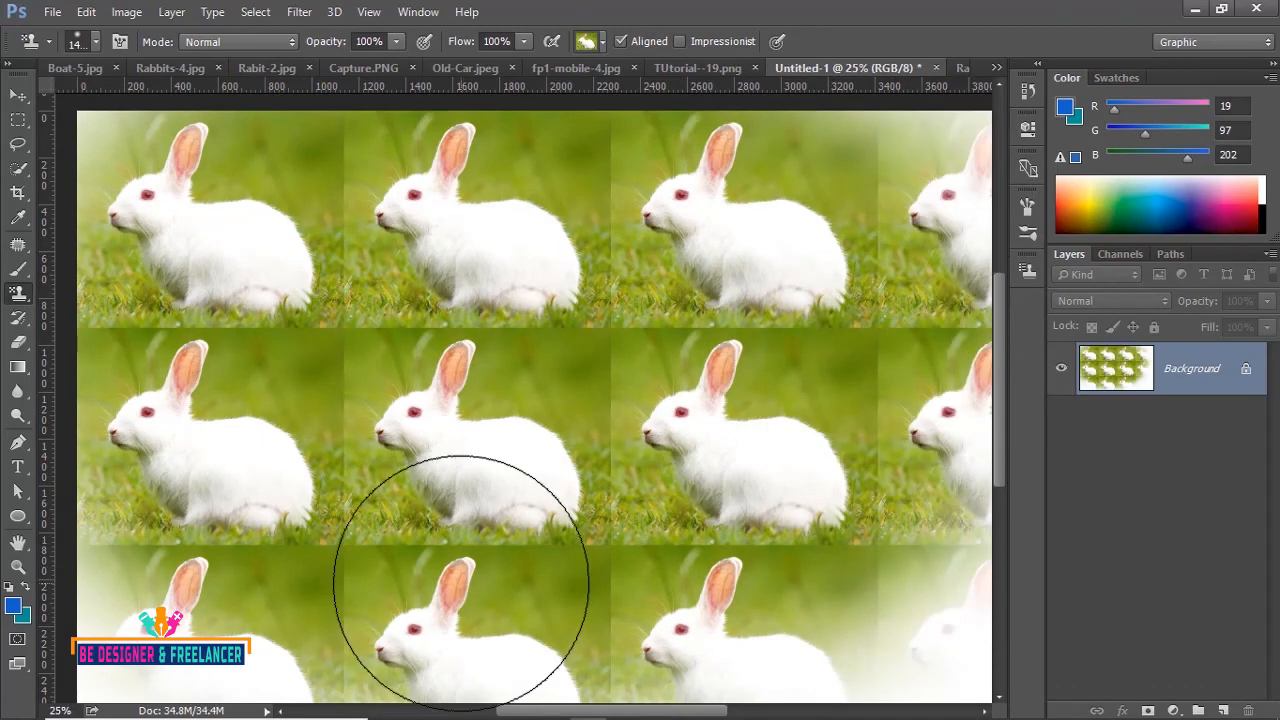
key("ctrl+minus")
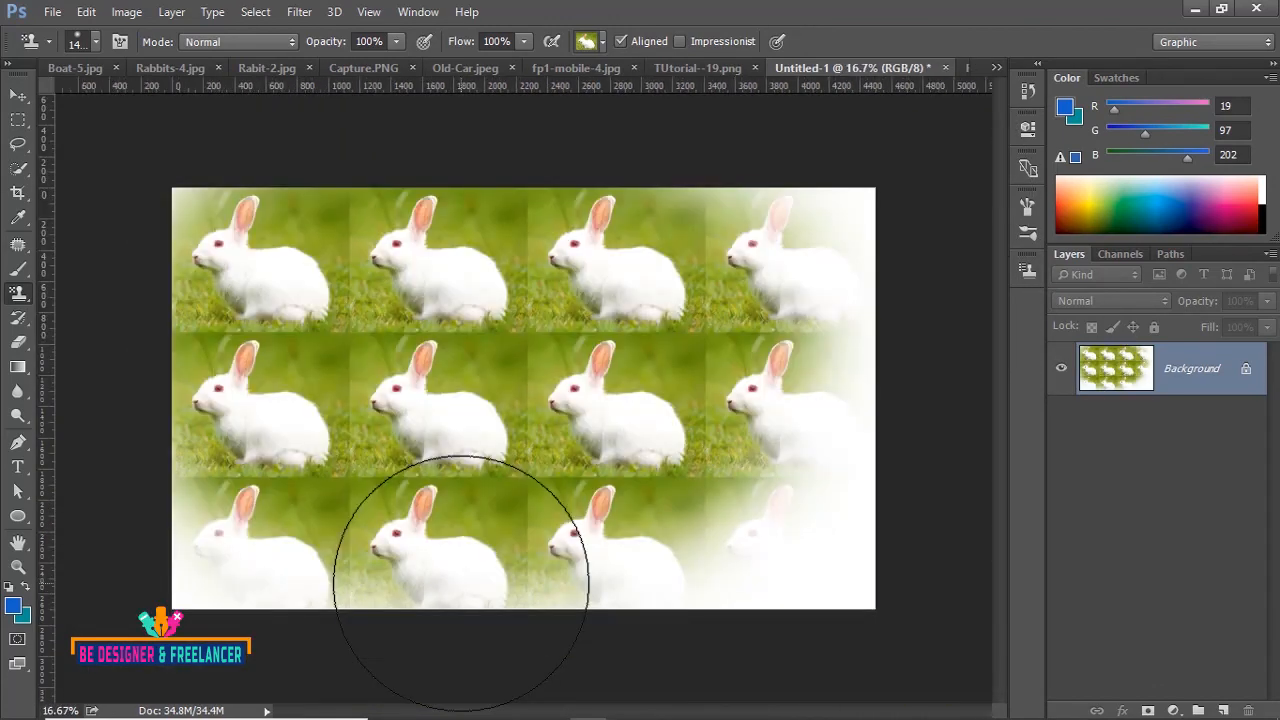
key("ctrl+BackSpace")
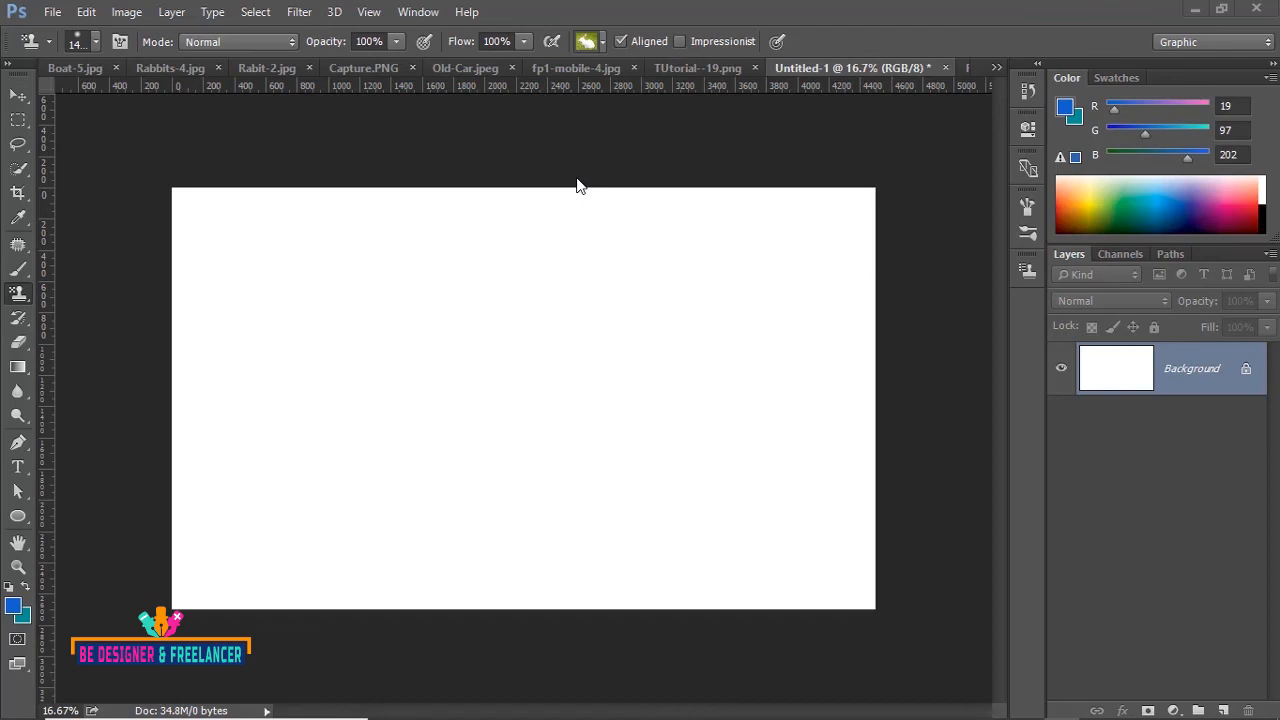
- Cover the canvas with the Rabbit pattern with Aligned on, repaint it with Aligned off, and restore Aligned and clear the canvas
mouse_move(206, 229)
left_mouse_down()
mouse_move(832, 242)
mouse_move(860, 547)
mouse_move(234, 566)
mouse_move(324, 487)
mouse_move(706, 408)
mouse_move(821, 408)
mouse_move(181, 380)
mouse_move(206, 551)
left_mouse_up()
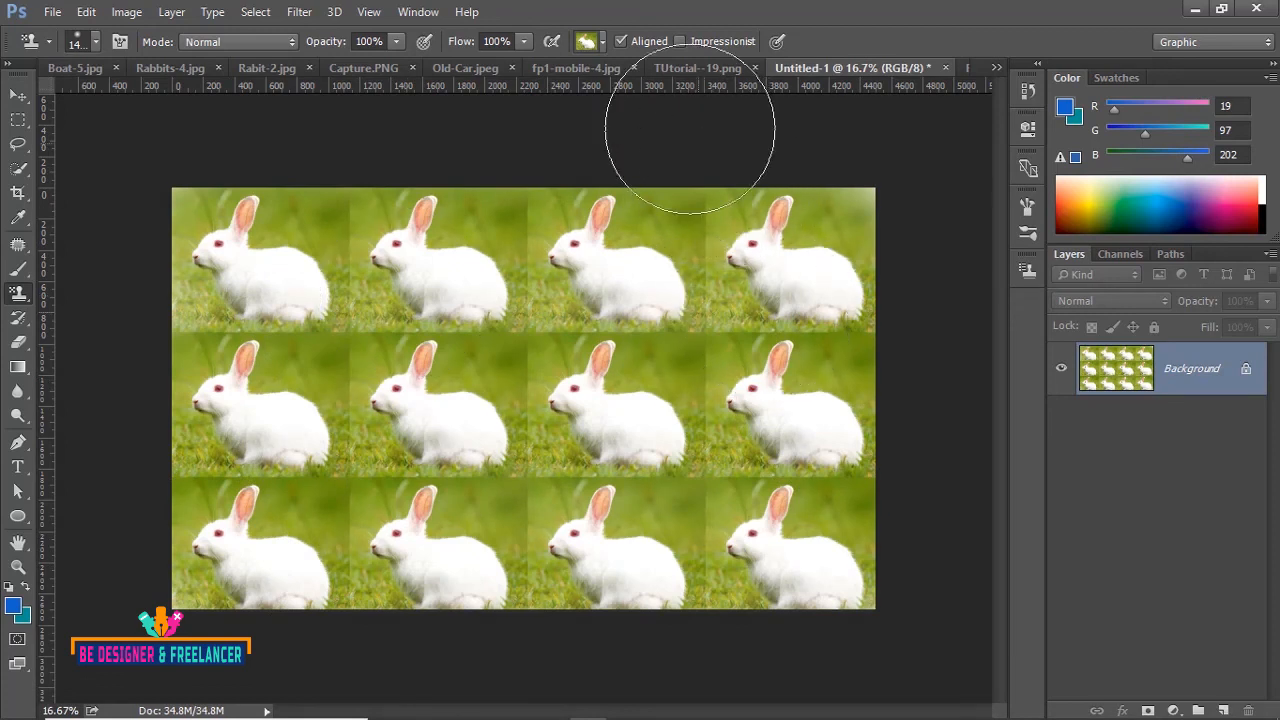
left_click(620, 40)
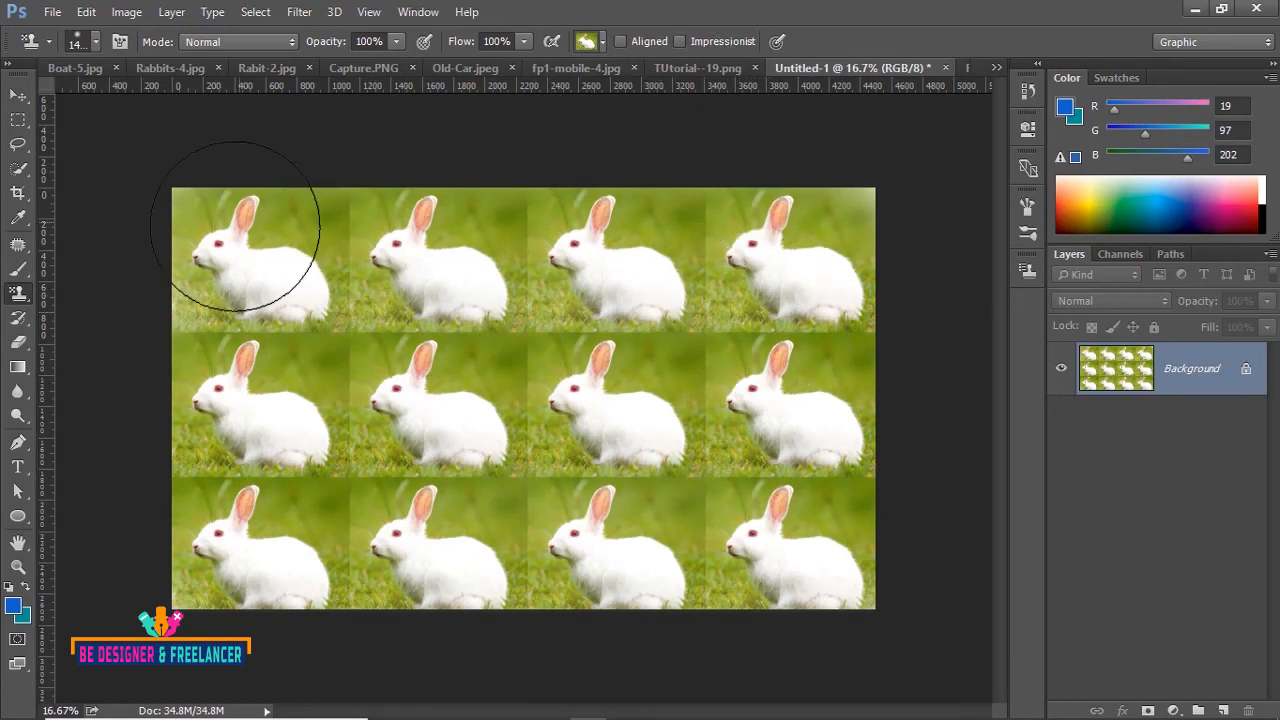
mouse_move(243, 229)
left_mouse_down()
mouse_move(629, 234)
mouse_move(862, 257)
mouse_move(716, 461)
mouse_move(198, 461)
mouse_move(174, 485)
mouse_move(543, 573)
mouse_move(846, 545)
left_mouse_up()
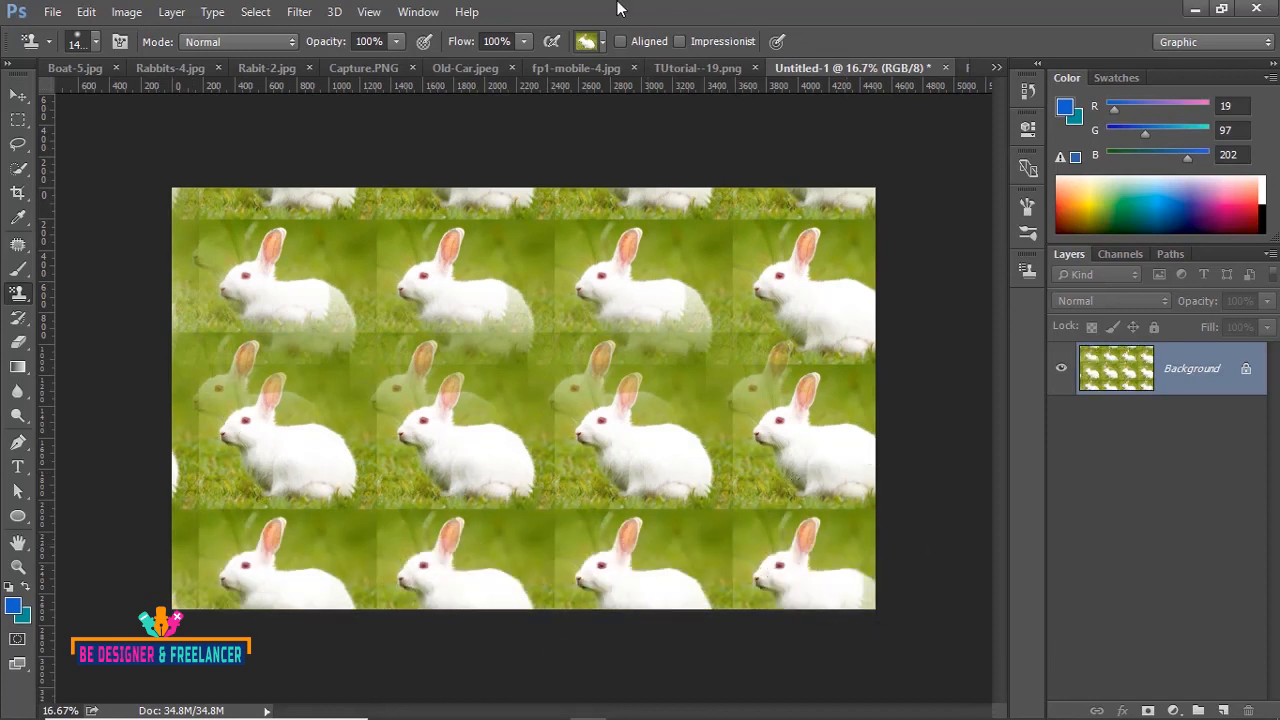
left_click(620, 41)
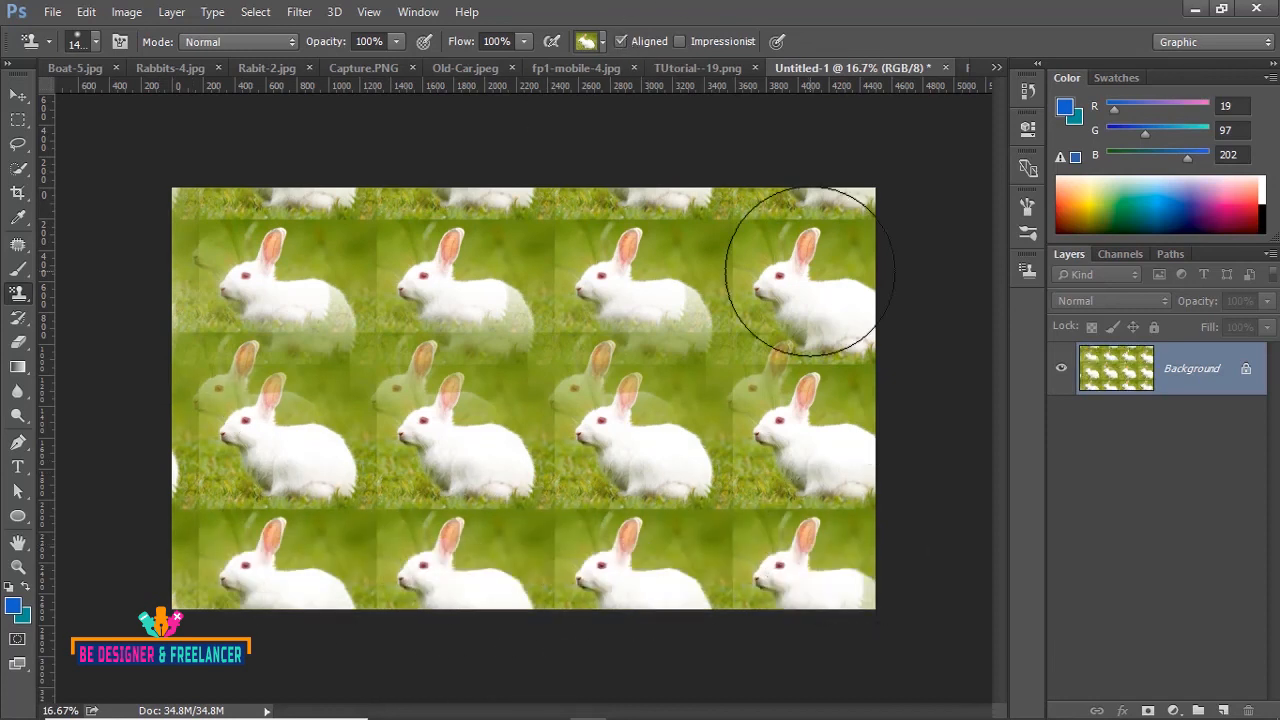
key("ctrl+BackSpace")
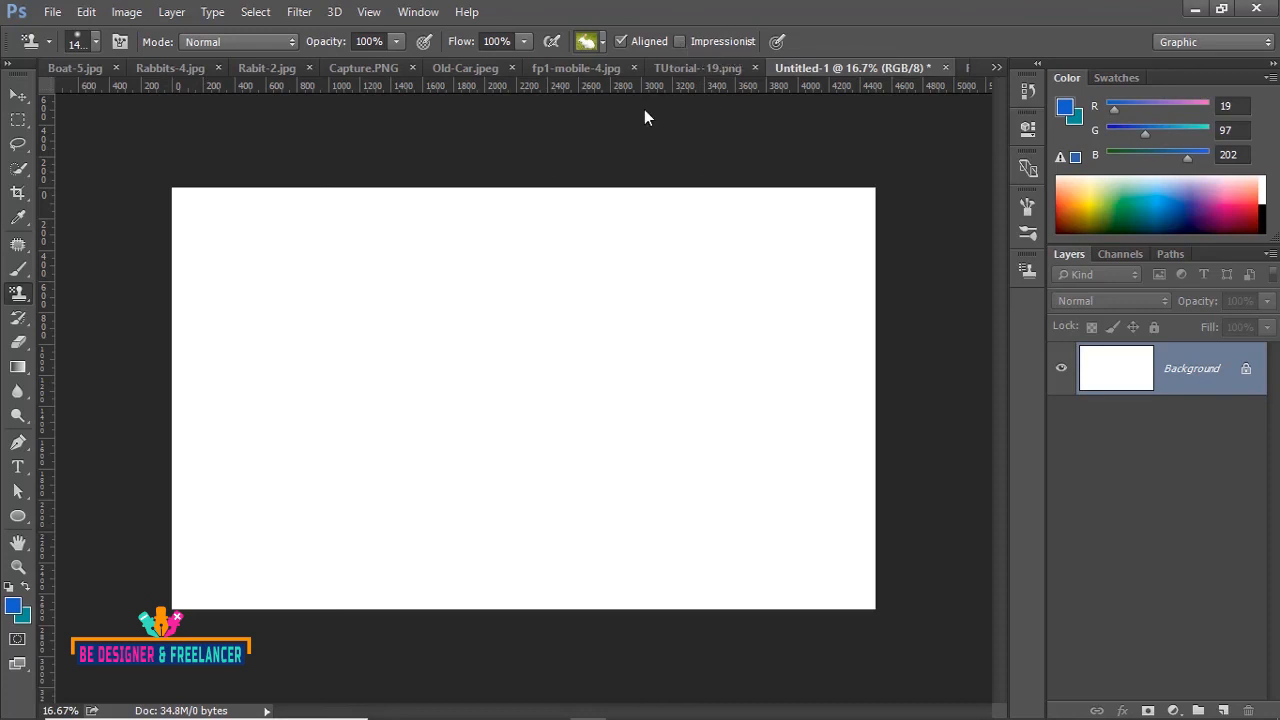
- Select the blue floral pattern, reduce the brush size, and paint a wide stroke along the canvas's upper edge
left_click(602, 41)
double_click(516, 88)
key("bracketleft")
key("bracketleft")
key("bracketleft")
key("bracketleft")
key("bracketleft")
key("bracketleft")
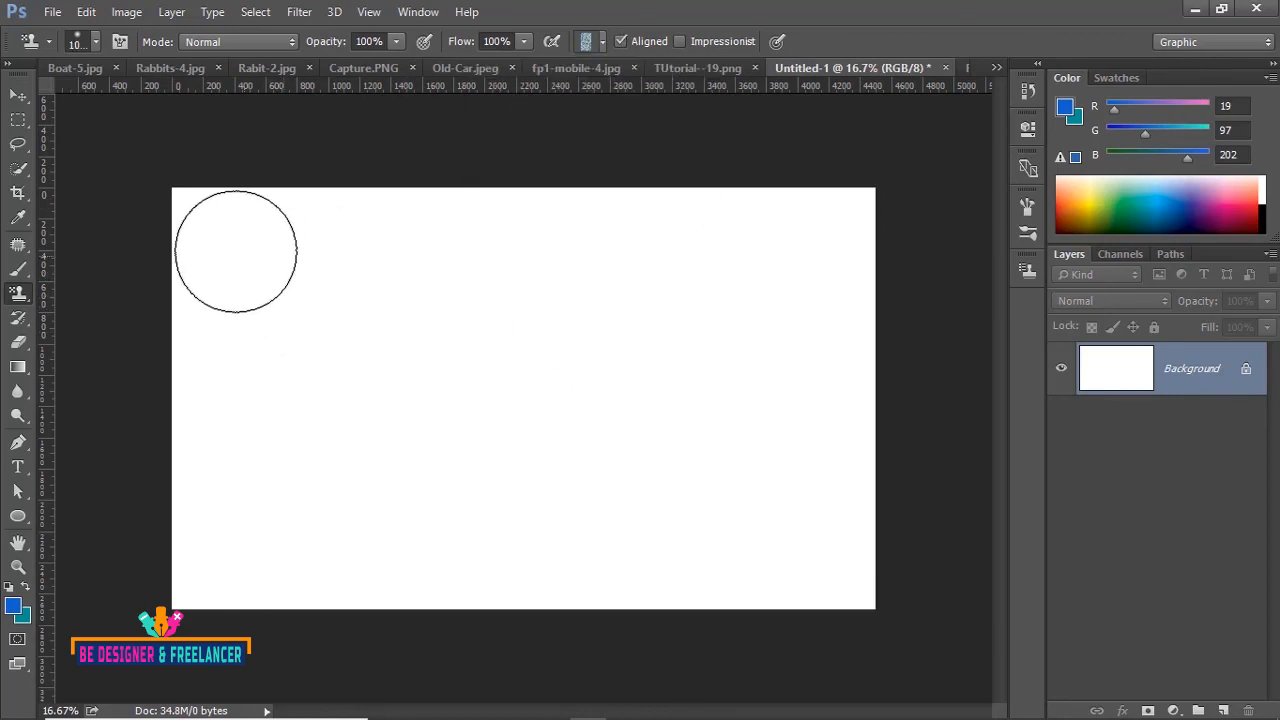
mouse_move(222, 234)
left_mouse_down()
mouse_move(535, 235)
mouse_move(337, 228)
mouse_move(217, 246)
mouse_move(549, 251)
left_mouse_up()
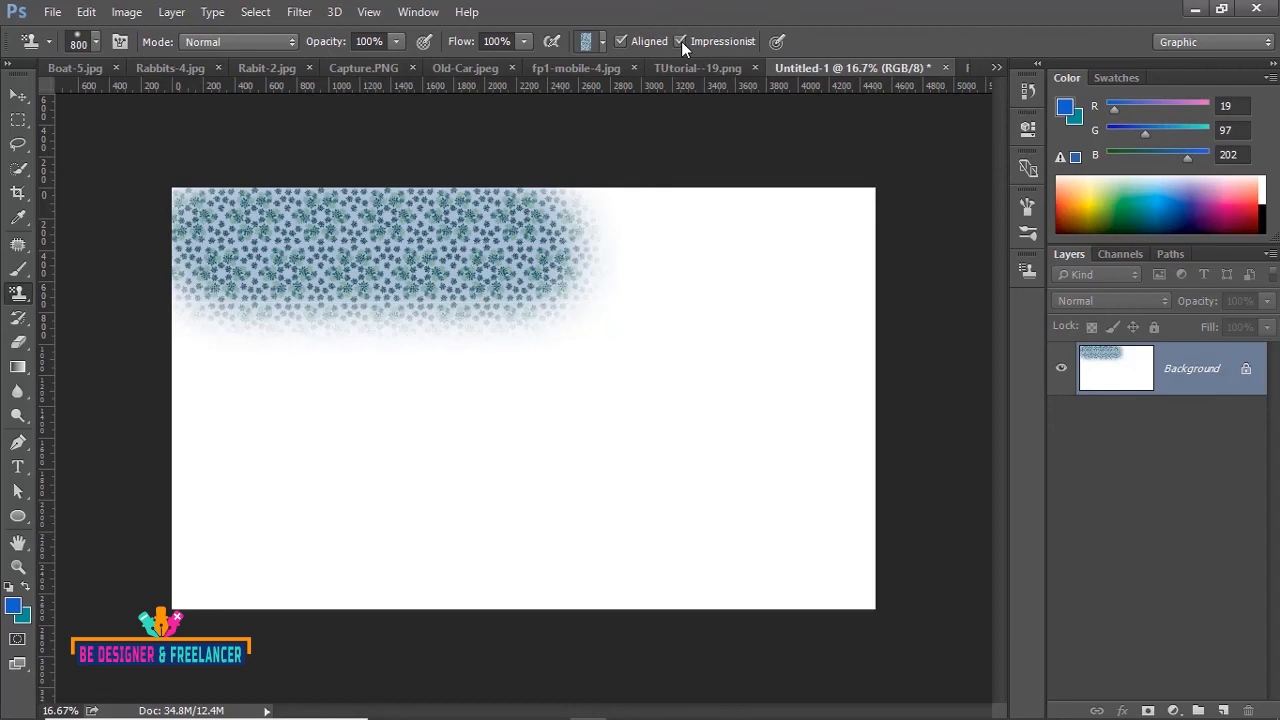
- Enable Impressionist and paint a large patch below the floral stroke with an 800-pixel brush
mouse_move(297, 417)
left_mouse_down()
mouse_move(686, 412)
mouse_move(275, 436)
mouse_move(343, 457)
mouse_move(729, 470)
mouse_move(237, 497)
mouse_move(661, 506)
left_mouse_up()
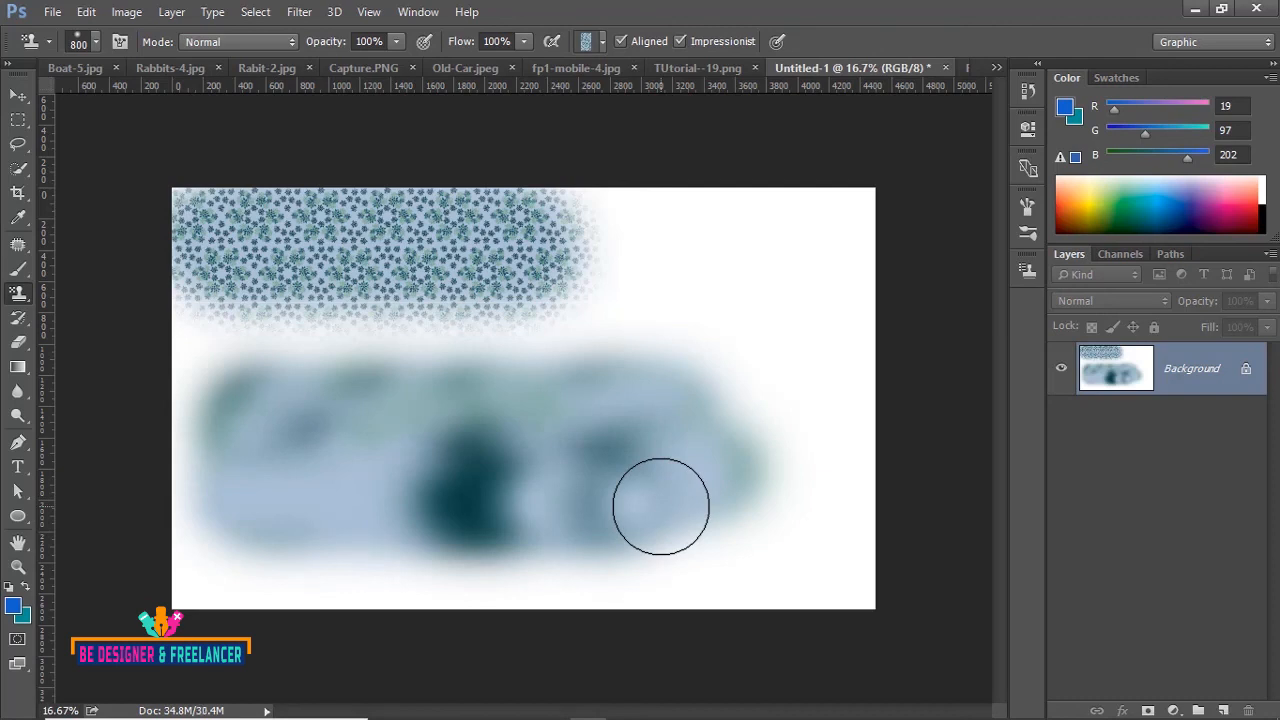